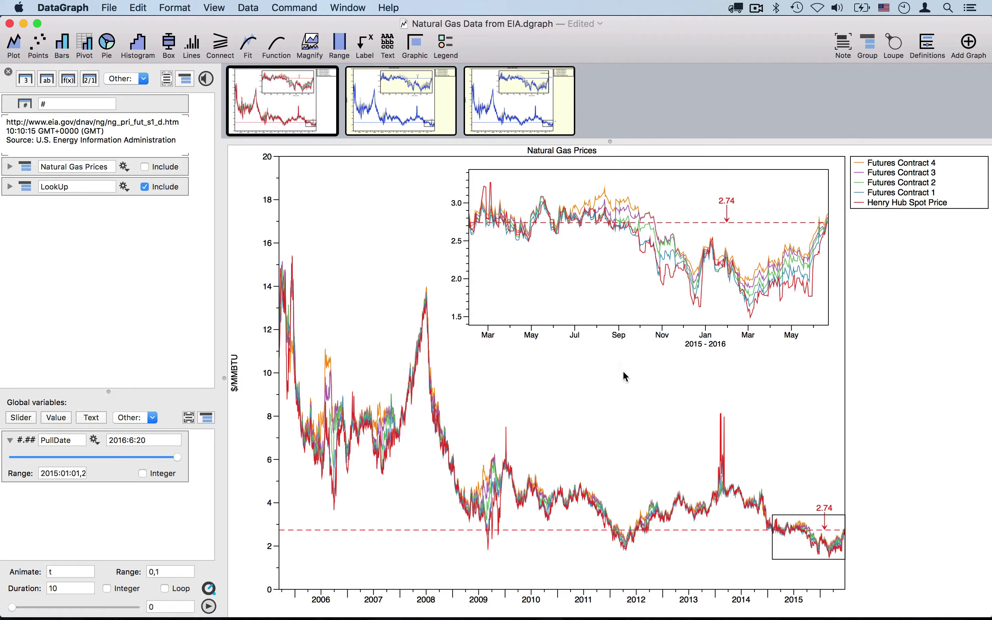
- View the second and third versions of the natural gas graph and try the PullDate slider on the third
{"action": "left_click", "coordinate": [446, 114]}
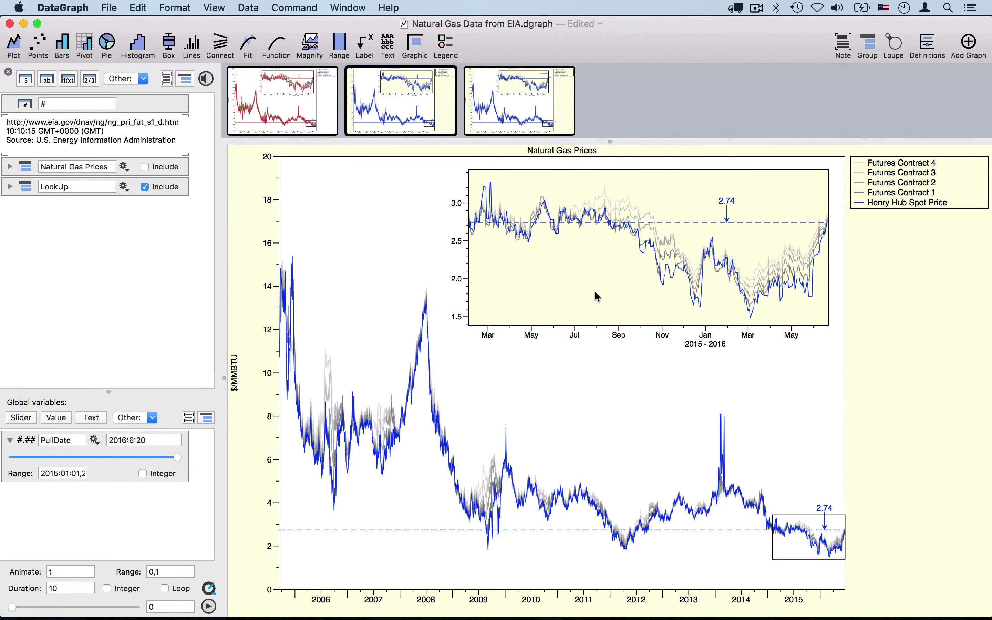
{"action": "left_click", "coordinate": [568, 119]}
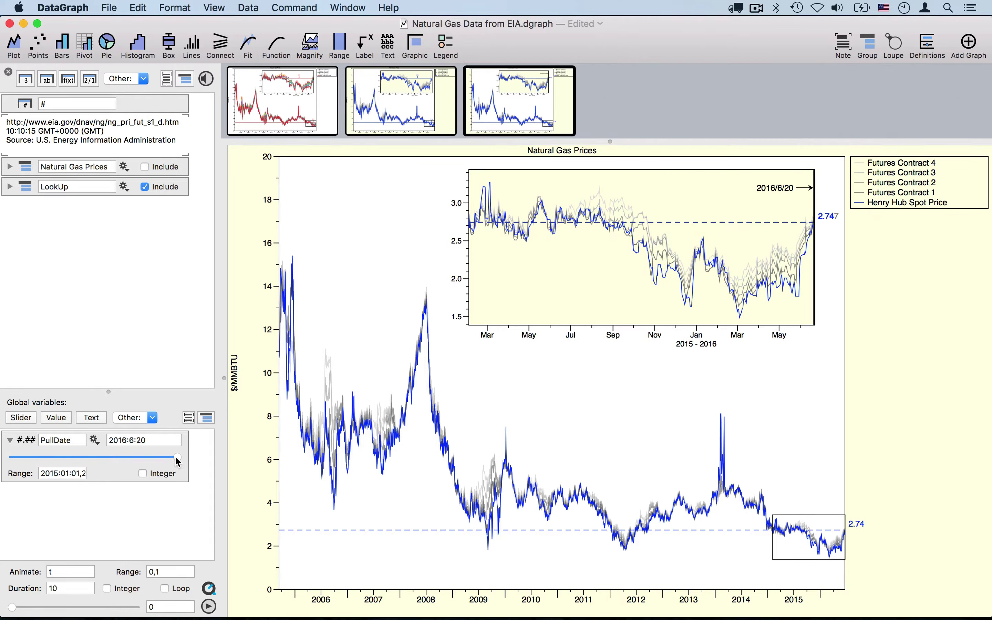
{"action": "mouse_move", "coordinate": [168, 457]}
{"action": "left_mouse_down"}
{"action": "mouse_move", "coordinate": [135, 455]}
{"action": "mouse_move", "coordinate": [177, 461]}
{"action": "left_mouse_up"}
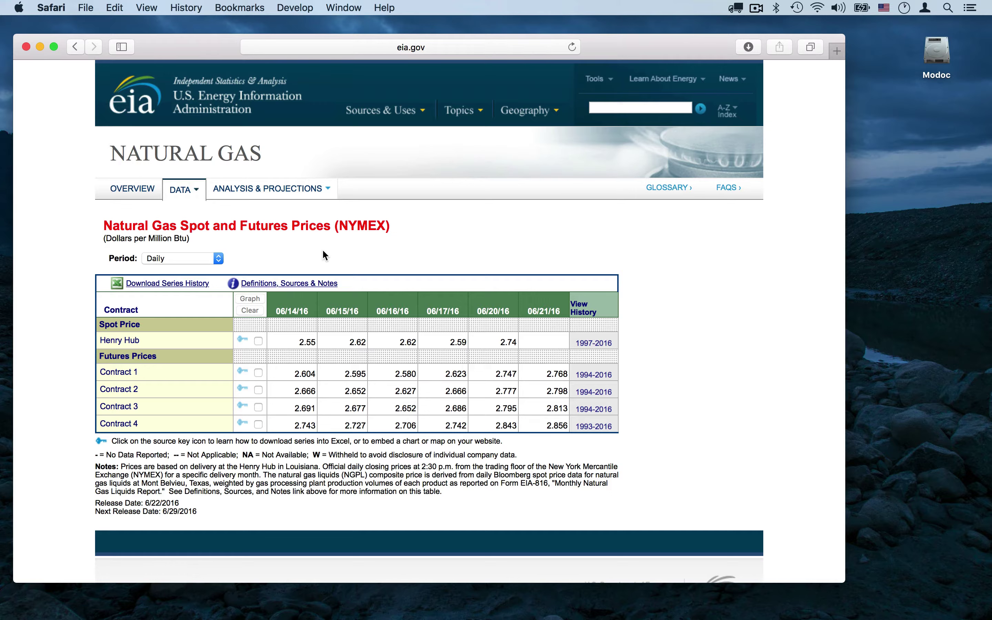
- In Safari, graph Henry Hub and Futures Contracts 1 to 4 from the EIA price table and download the chart's data
{"action": "left_click", "coordinate": [259, 341]}
{"action": "left_click", "coordinate": [259, 407]}
{"action": "left_click", "coordinate": [259, 424]}
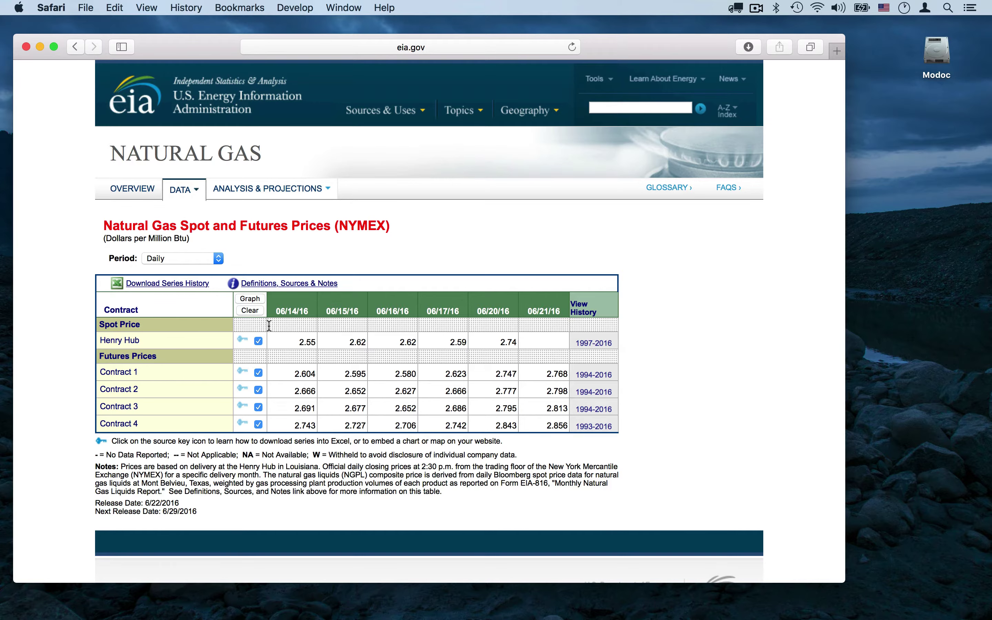
{"action": "left_click", "coordinate": [251, 298]}
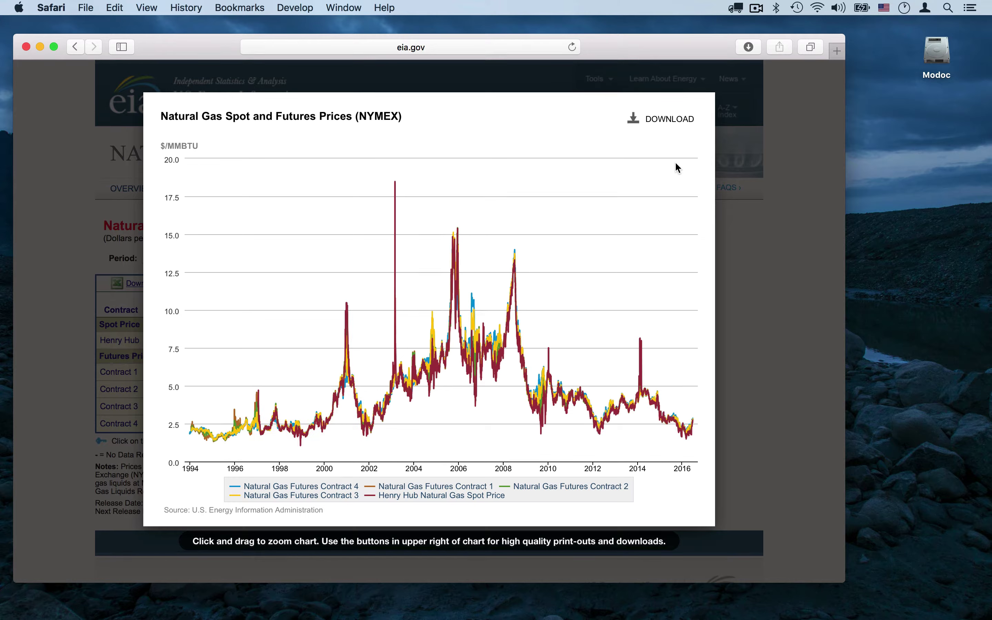
{"action": "left_click", "coordinate": [657, 120]}
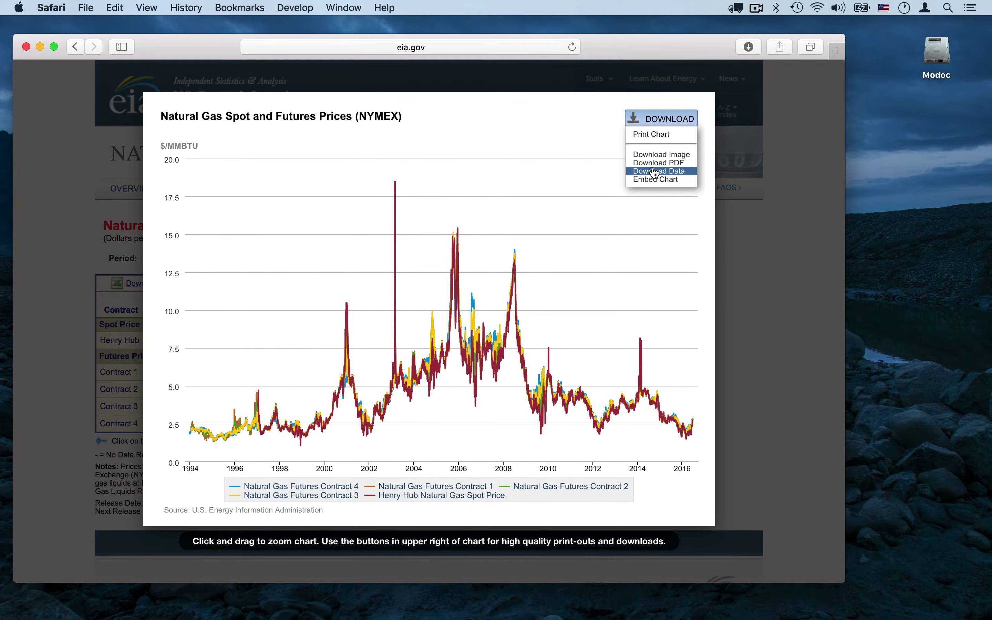
{"action": "key", "text": "super+h"}
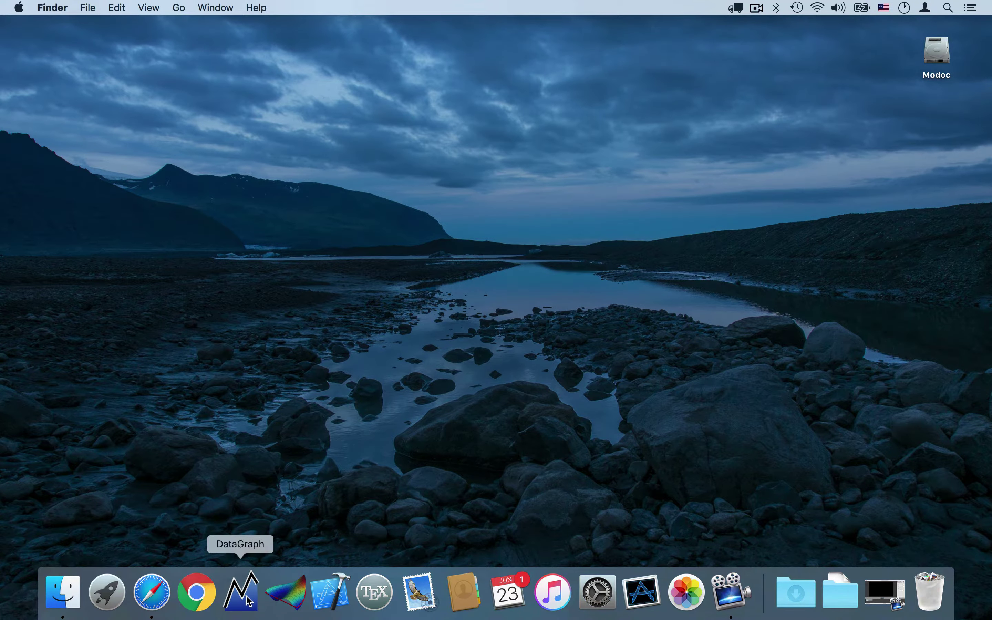
- Create a new DataGraph document, import Natural_Gas_Spot_and_Futures_Prices_(NYMEX).csv from Downloads into its data table, and enlarge the window
{"action": "left_click", "coordinate": [248, 600]}
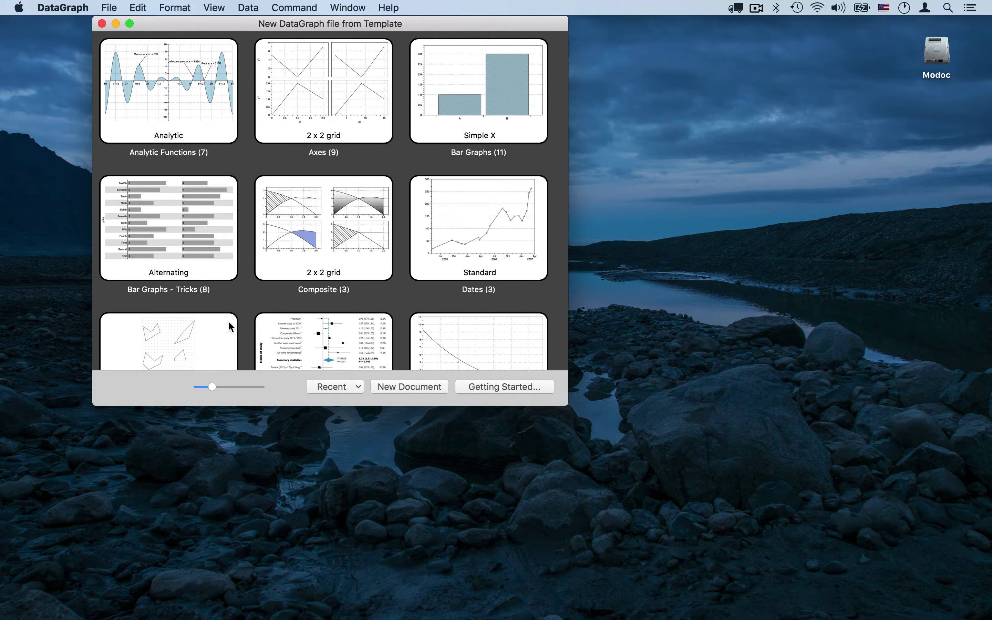
{"action": "left_click", "coordinate": [397, 388]}
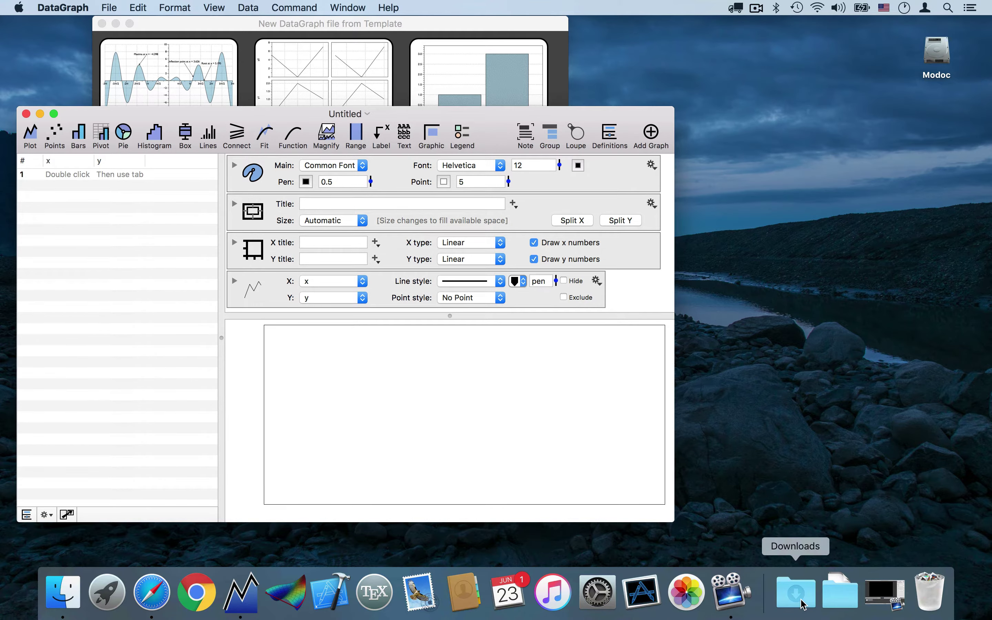
{"action": "left_click", "coordinate": [800, 600]}
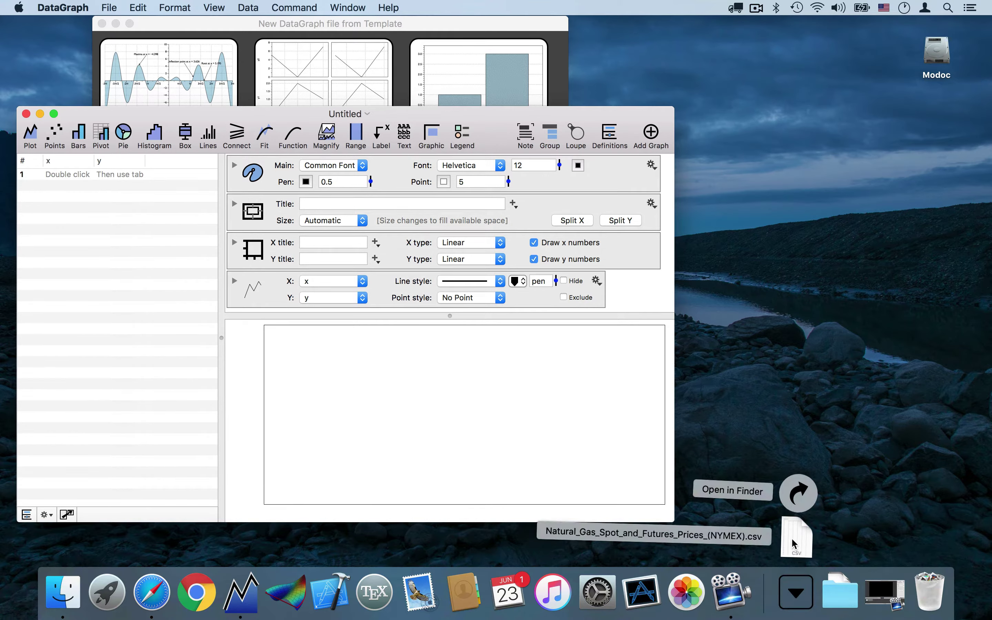
{"action": "left_click_drag", "start_coordinate": [793, 543], "coordinate": [90, 321]}
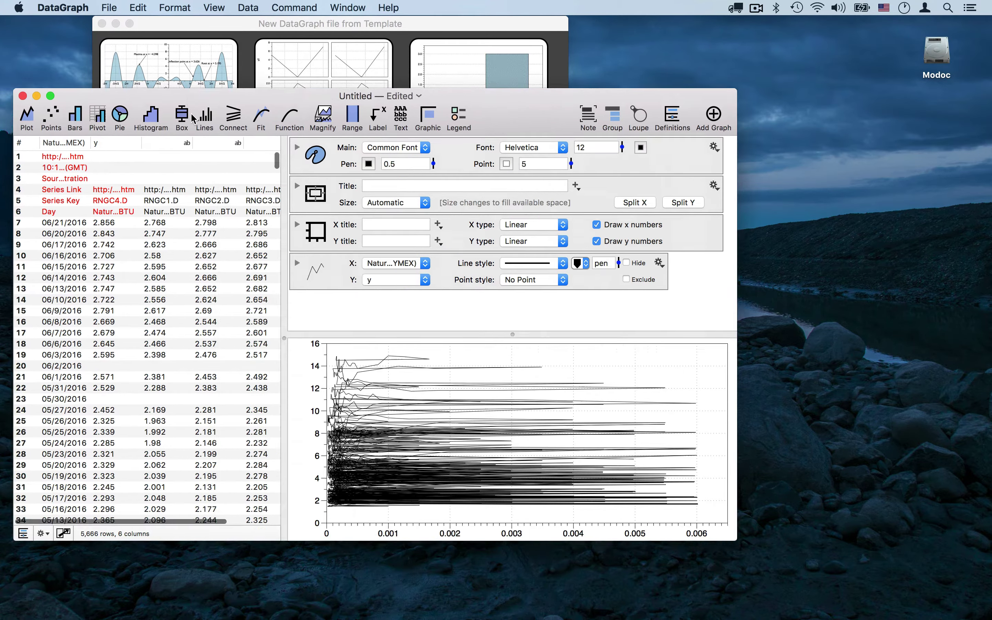
{"action": "double_click", "coordinate": [192, 119]}
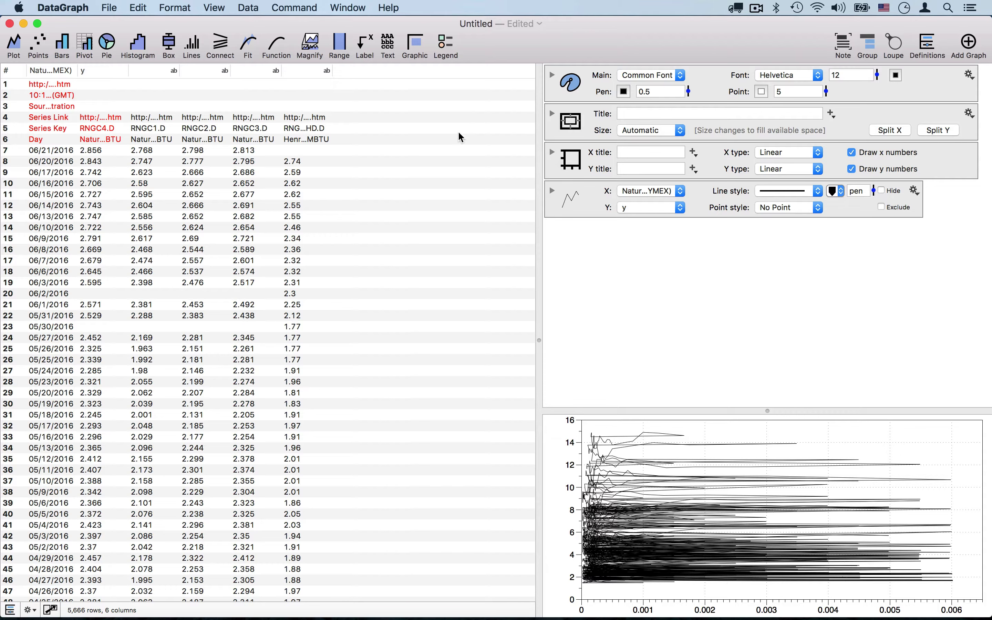
- Use row 6 of the imported data as the column titles
{"action": "left_click", "coordinate": [334, 137]}
{"action": "scroll", "coordinate": [334, 136], "scroll_direction": "down", "scroll_amount": 1}
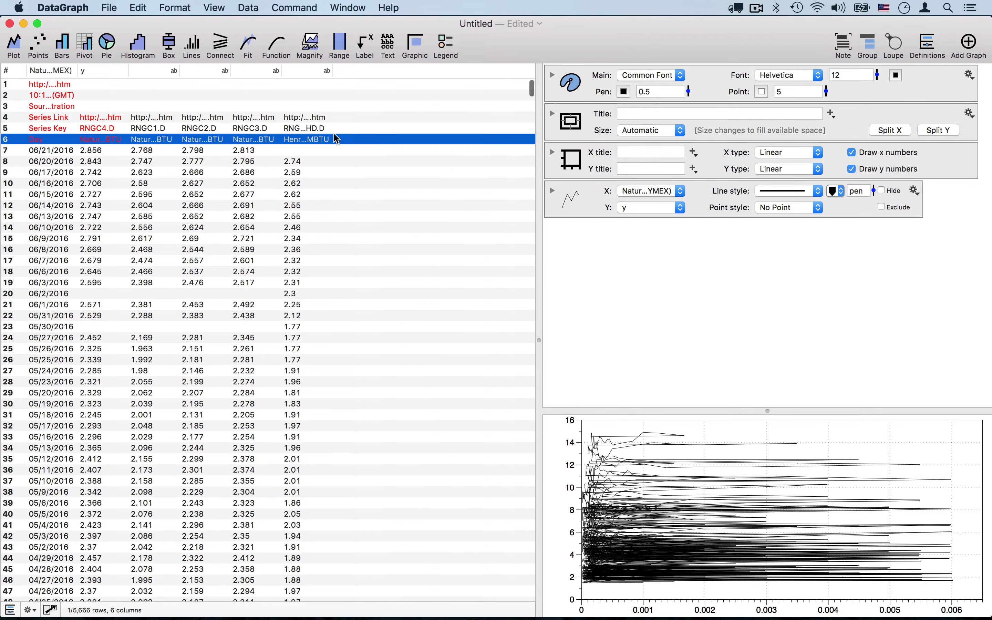
{"action": "right_click", "coordinate": [323, 137]}
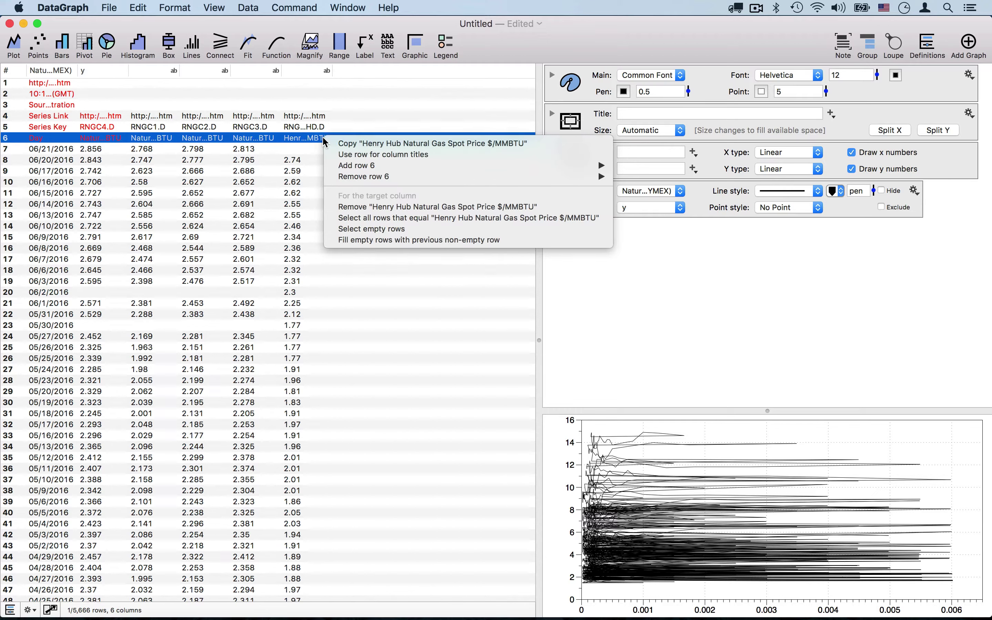
{"action": "left_click", "coordinate": [437, 156]}
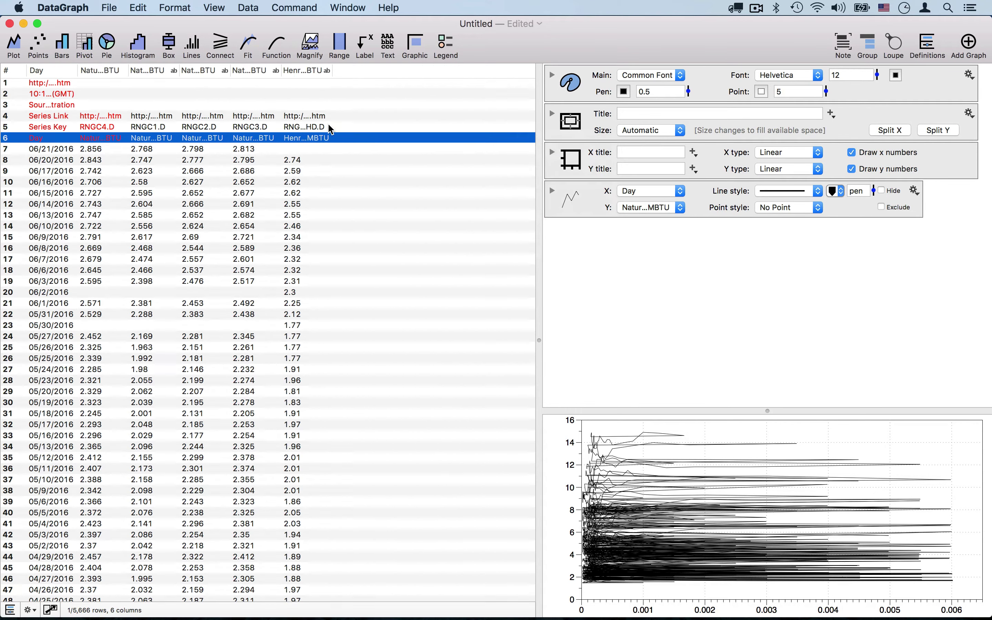
- Widen the Day column to show its full text, and show the column definitions with a wider data table beside them
{"action": "left_click", "coordinate": [99, 127]}
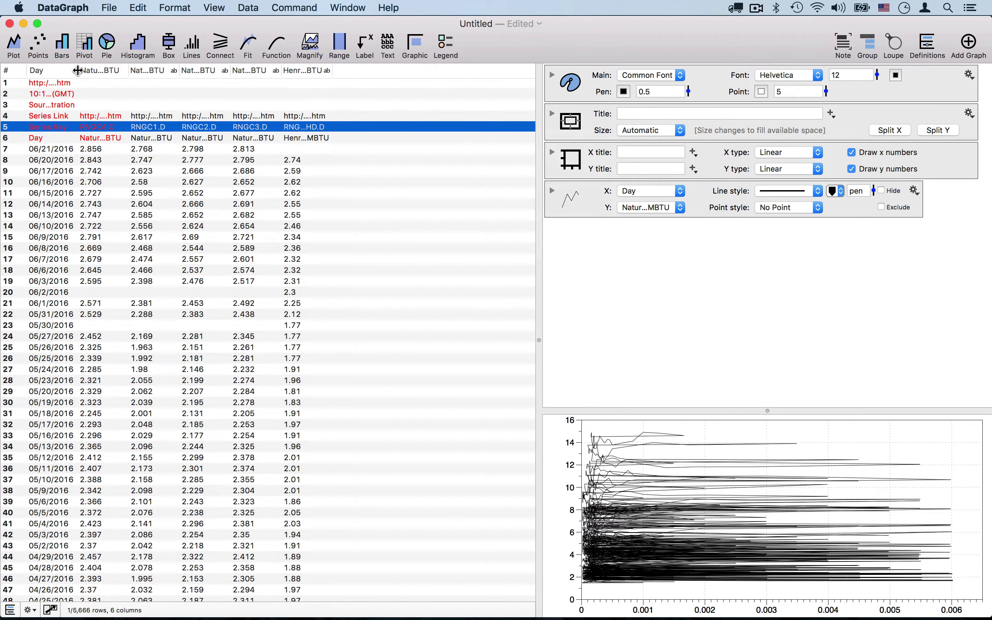
{"action": "left_click_drag", "start_coordinate": [79, 72], "coordinate": [251, 114]}
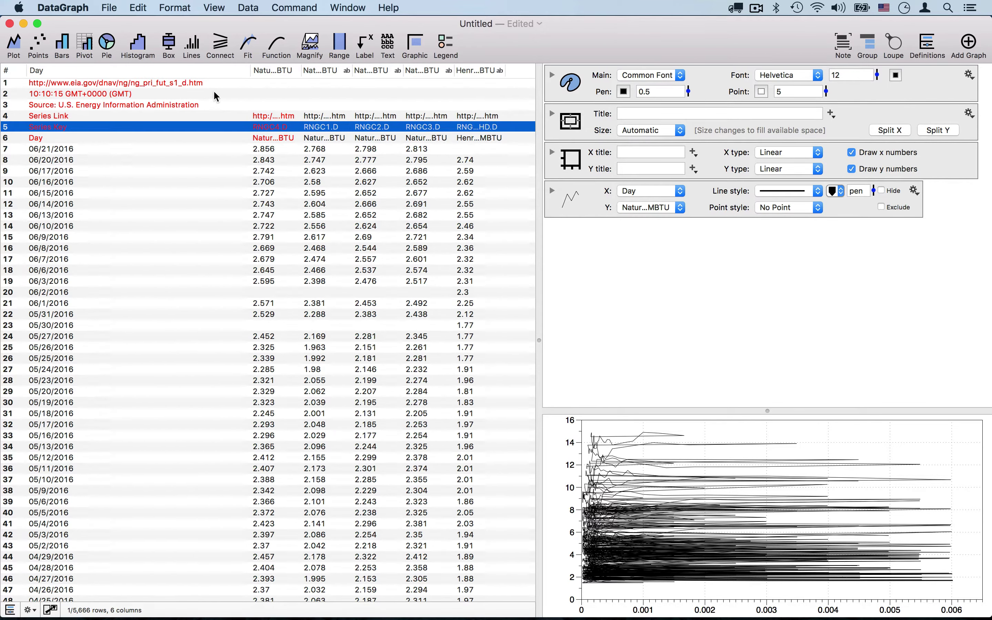
{"action": "left_click", "coordinate": [928, 45]}
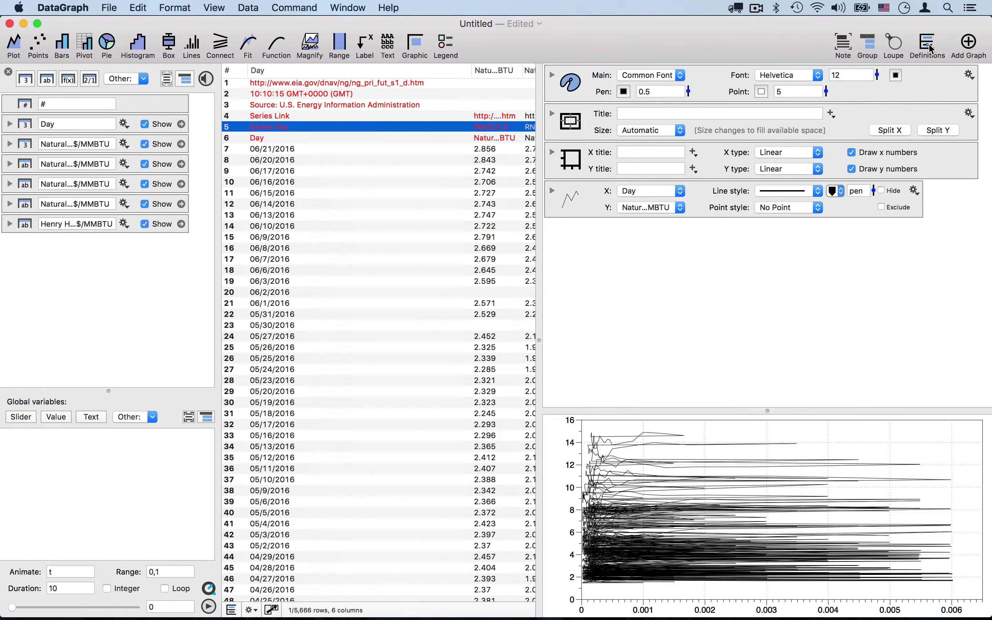
{"action": "left_click_drag", "start_coordinate": [540, 294], "coordinate": [823, 312]}
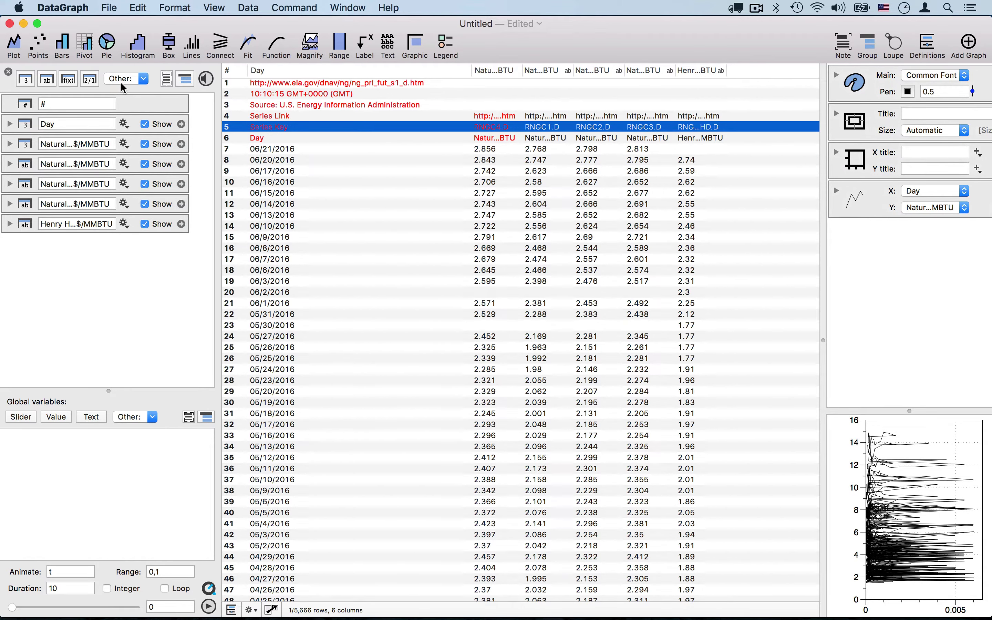
- Add a text note to the column definitions and paste the source information copied from rows 1 to 3 into it
{"action": "left_click", "coordinate": [167, 79]}
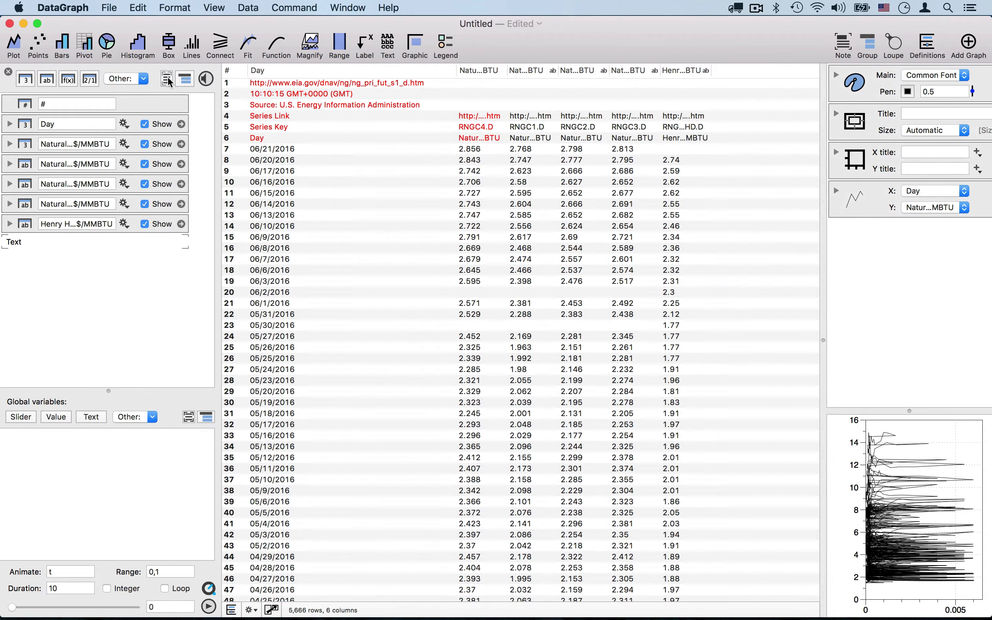
{"action": "left_click", "coordinate": [297, 107]}
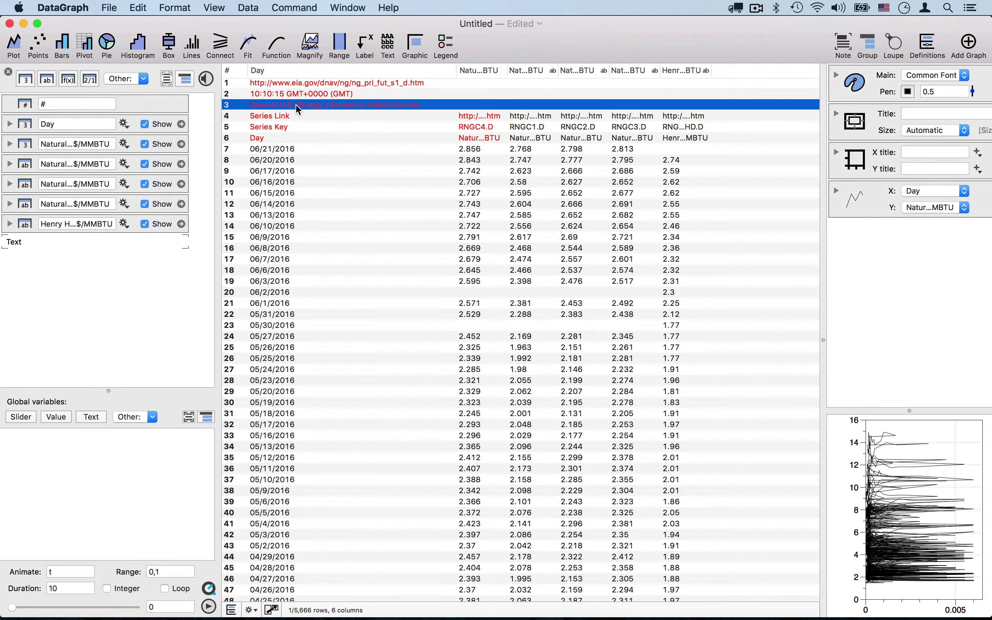
{"action": "left_click", "coordinate": [295, 83], "text": "shift"}
{"action": "right_click", "coordinate": [332, 102]}
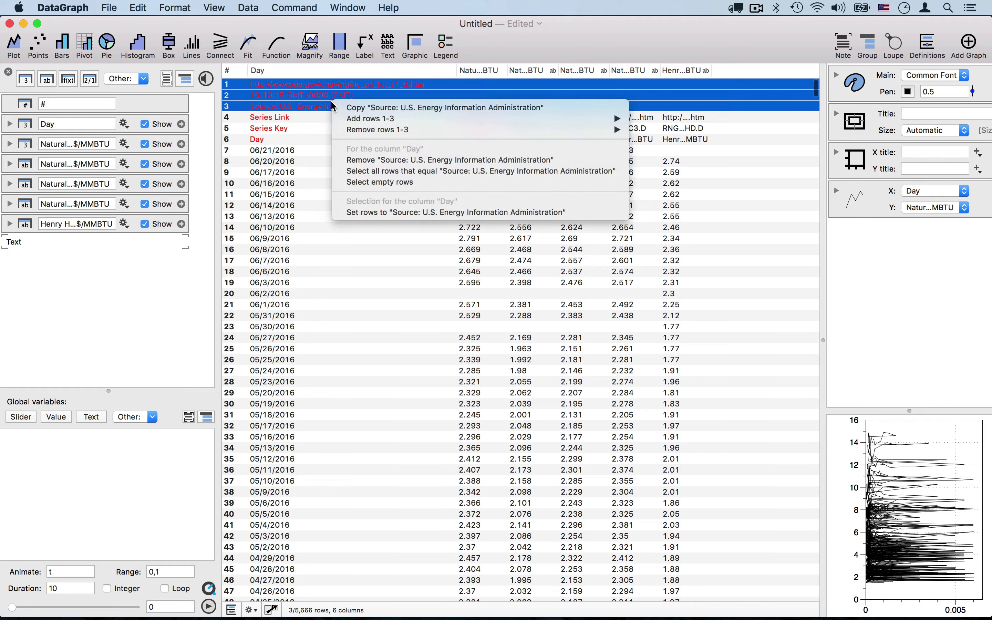
{"action": "left_click", "coordinate": [283, 94]}
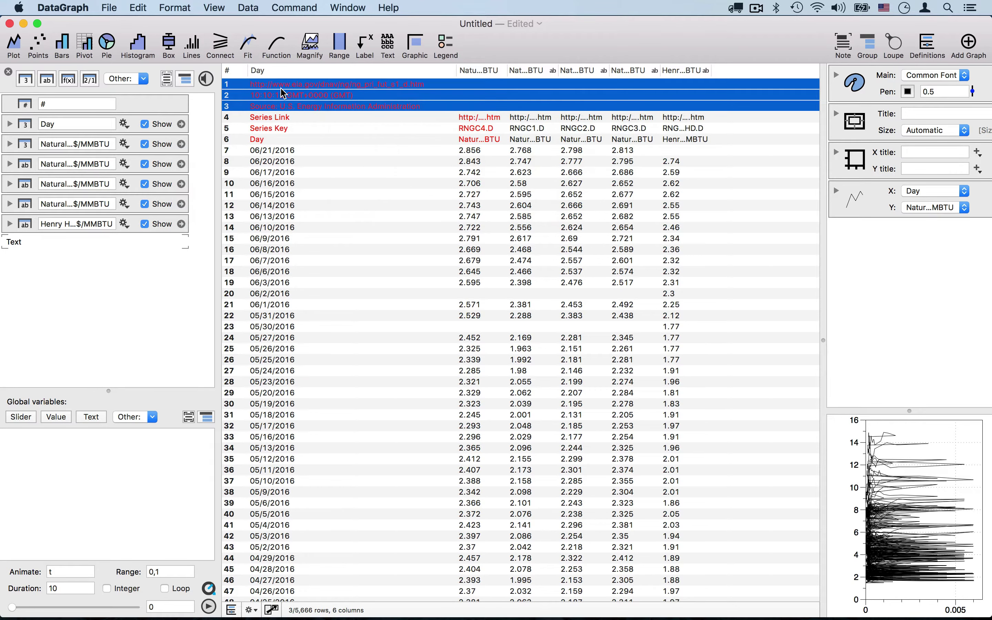
{"action": "double_click", "coordinate": [14, 241]}
{"action": "type", "text": "Day\tNatural Gas Futures Contract 4 $/MMBTU\tNatural Gas Futures Contract 1 $/MMBTU\tNatural Gas Futures Contract 2 $/MMBTU\tNatural Gas Futures Contract 3 $/MMBTU\tHenry Hub Natural Gas Spot Price $/MMBTU http://www.eia.gov/dnav/ng/ng_pri_fut_s1_d.htm 10:10:15 GMT+0000 (GMT) Source: U.S. Energy Information Administration"}
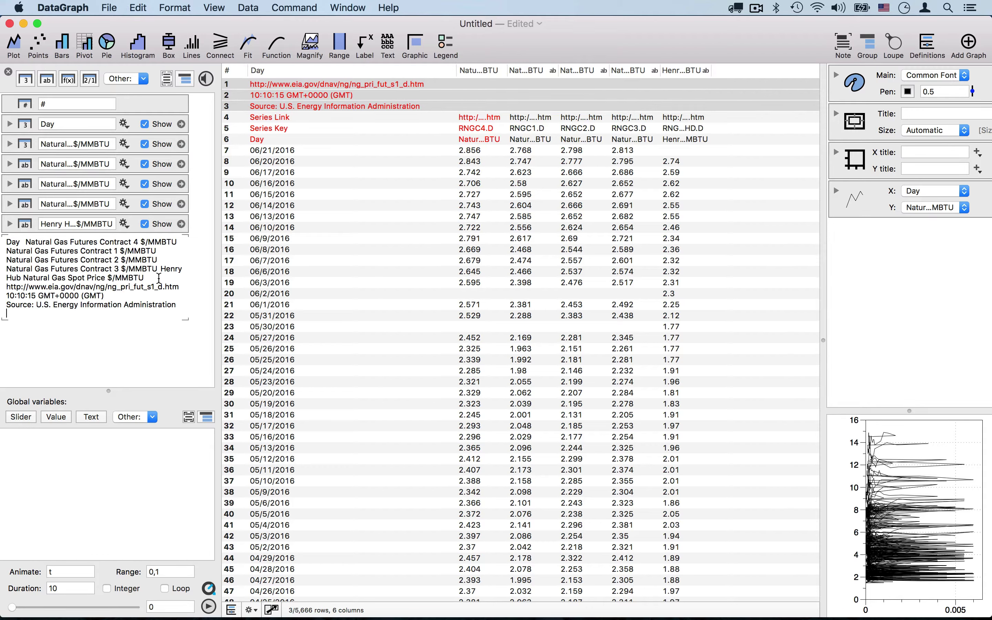
- Remove the column titles and blank line from the start of the note, and move the note above the Day column definition
{"action": "left_click_drag", "start_coordinate": [154, 278], "coordinate": [2, 234]}
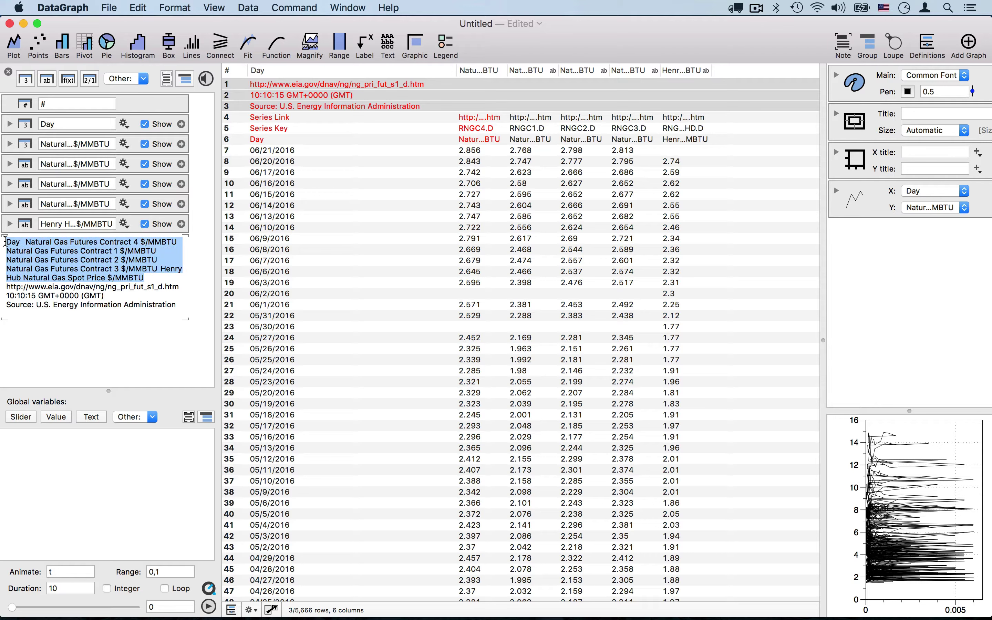
{"action": "key", "text": "BackSpace"}
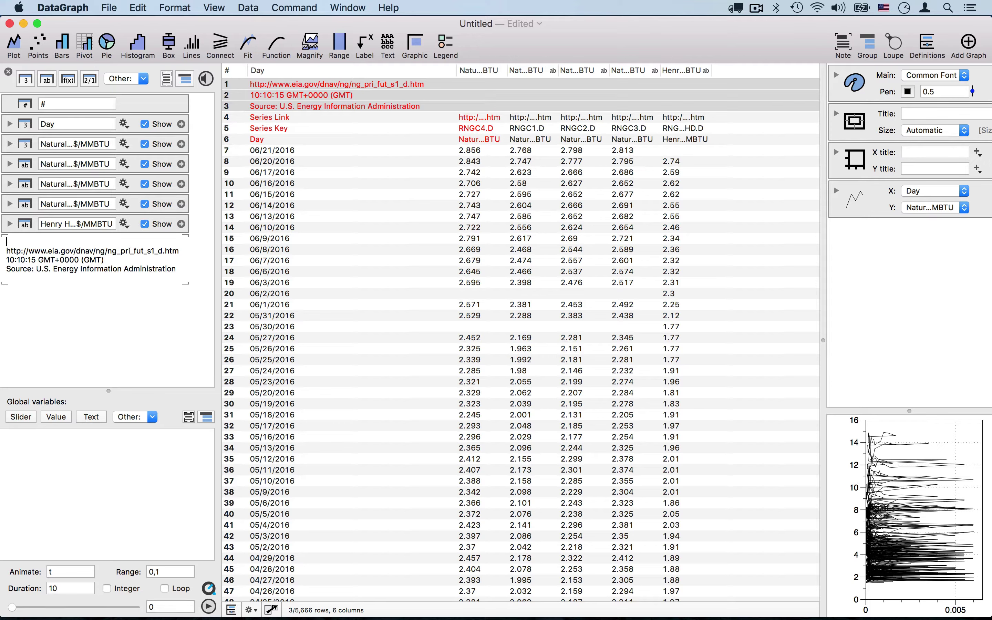
{"action": "key", "text": "Delete"}
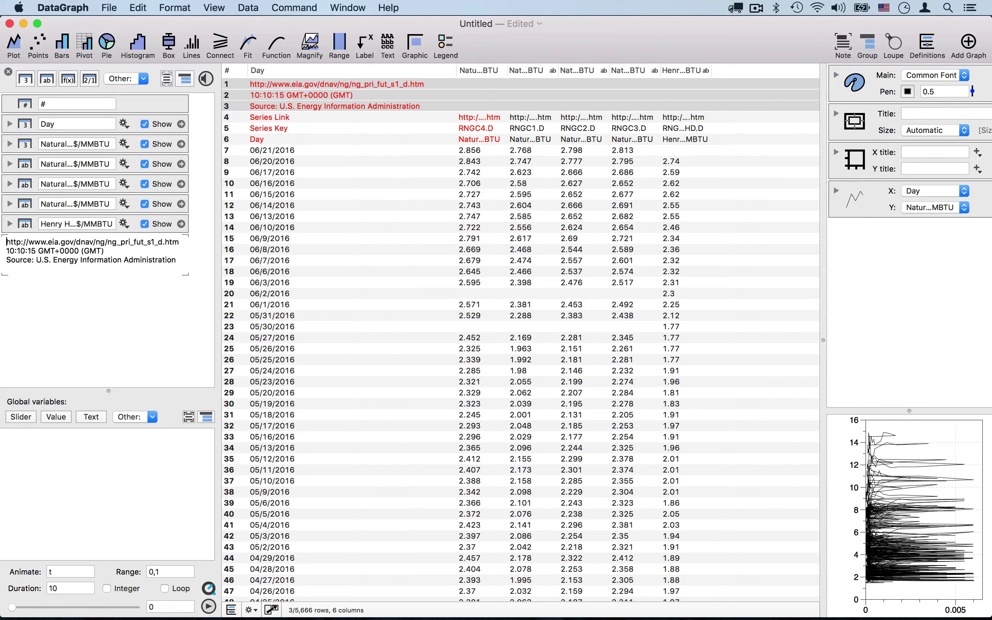
{"action": "left_click", "coordinate": [5, 274]}
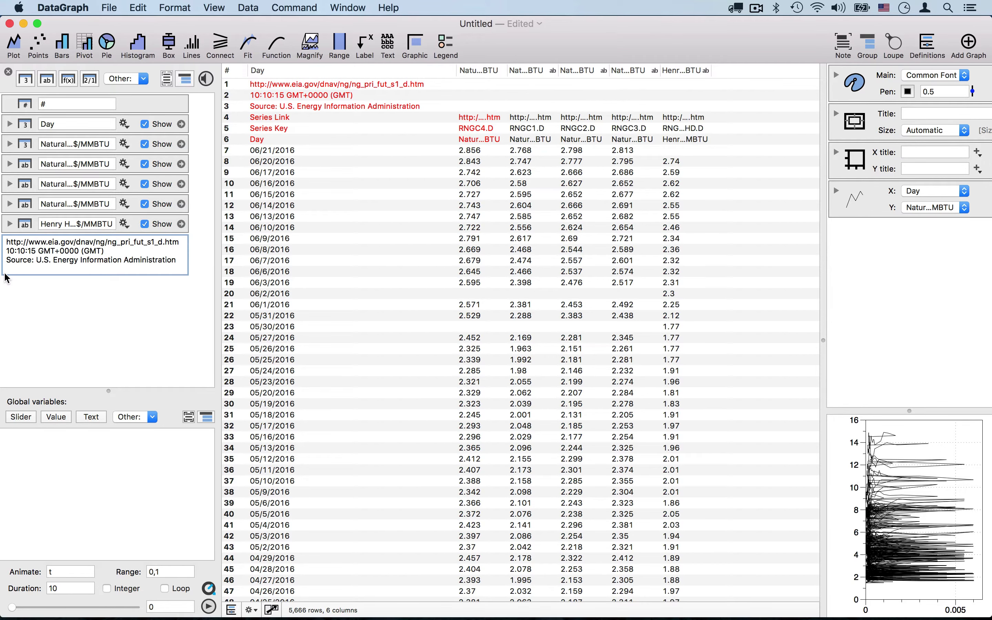
{"action": "left_click_drag", "start_coordinate": [4, 278], "coordinate": [21, 121]}
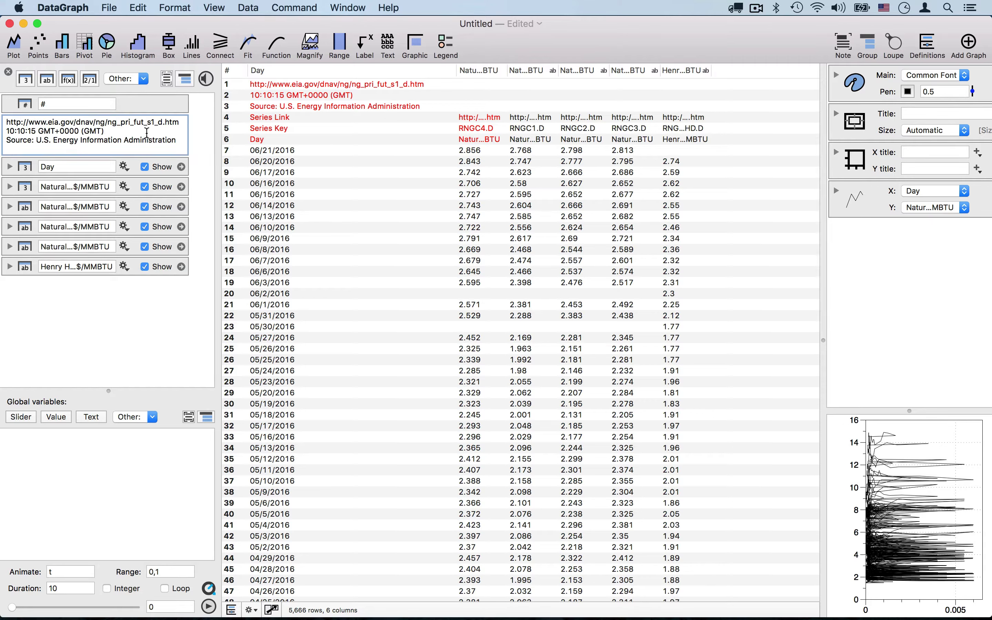
- Remove header rows 1 to 6 from all columns of the data table and clear the row selection
{"action": "left_click", "coordinate": [314, 141]}
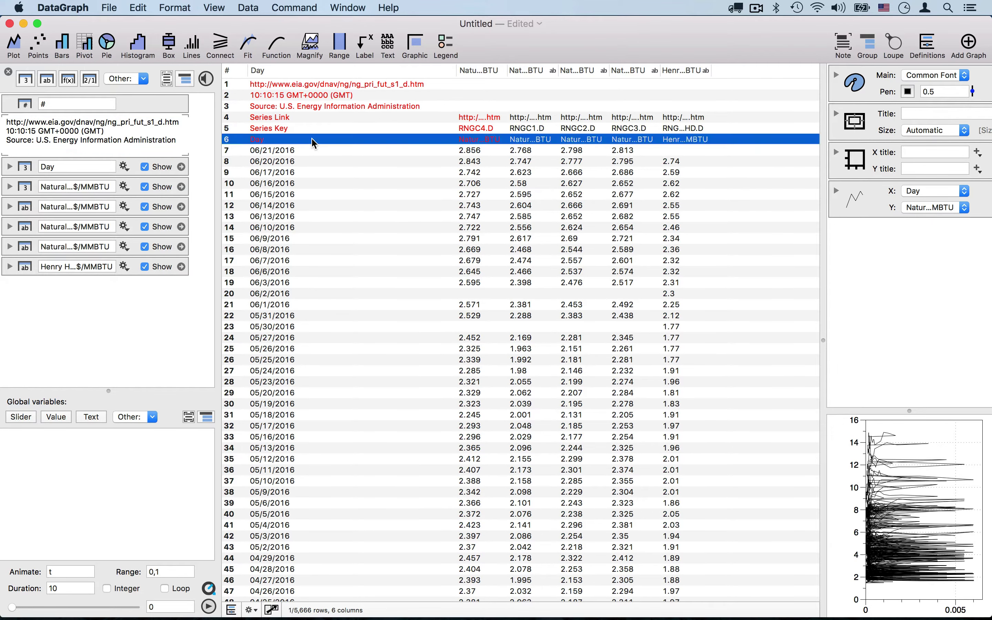
{"action": "left_click", "coordinate": [311, 86], "text": "shift"}
{"action": "right_click", "coordinate": [354, 114]}
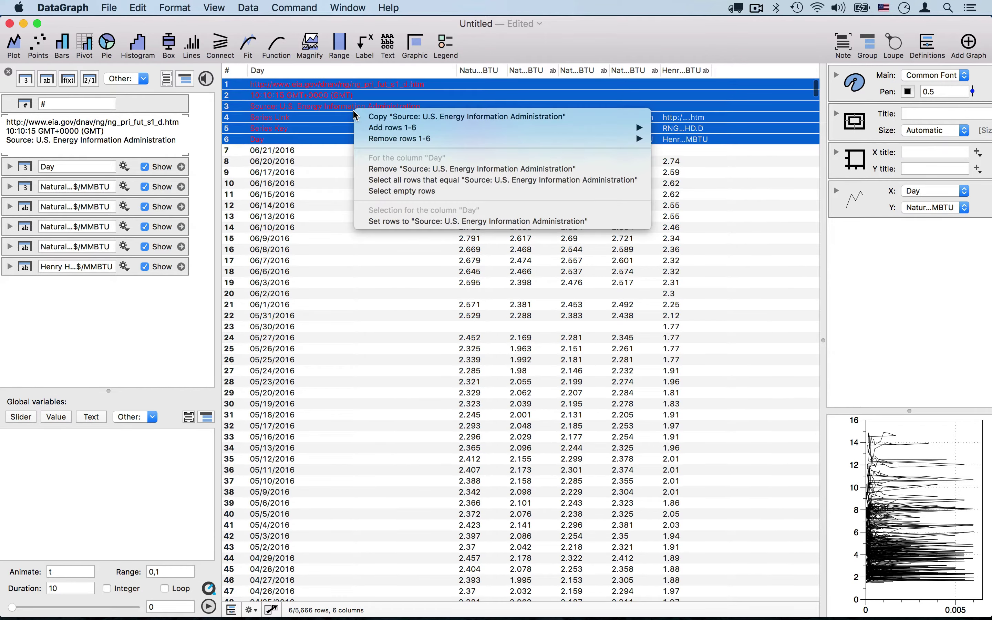
{"action": "mouse_move", "coordinate": [390, 140]}
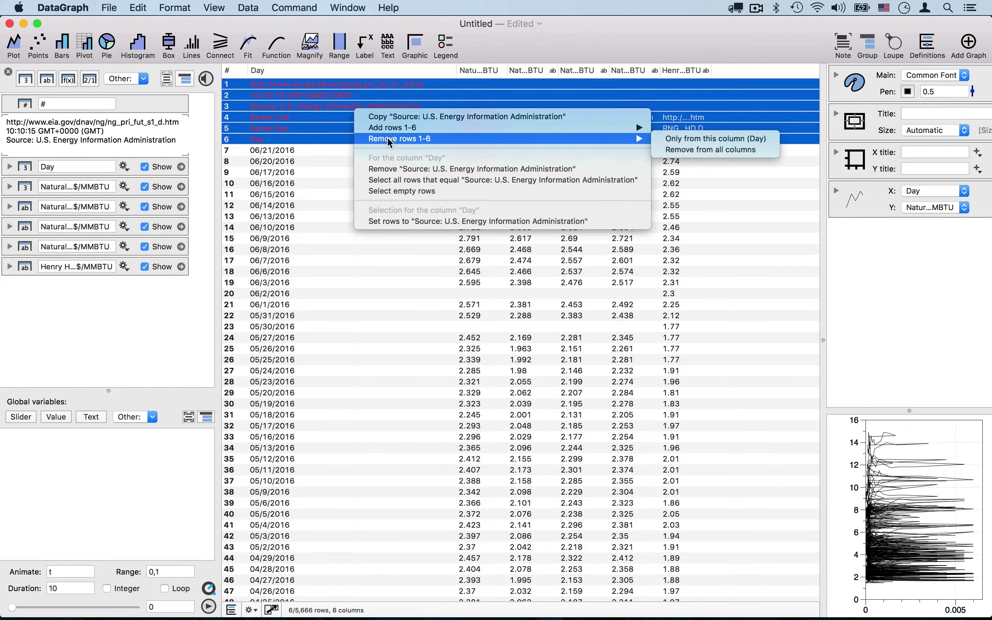
{"action": "left_click", "coordinate": [707, 150]}
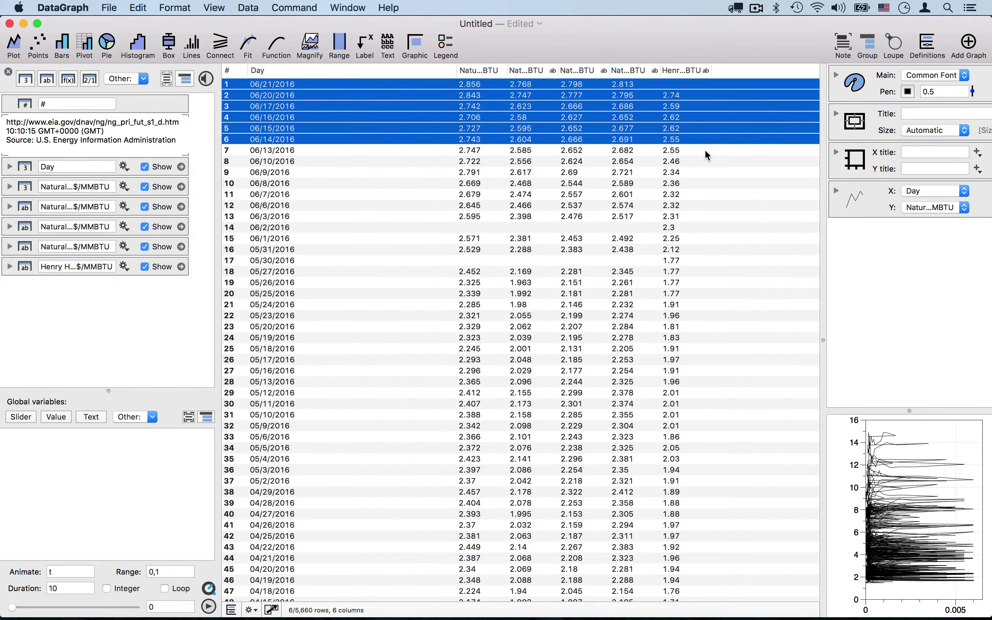
{"action": "left_click", "coordinate": [106, 327]}
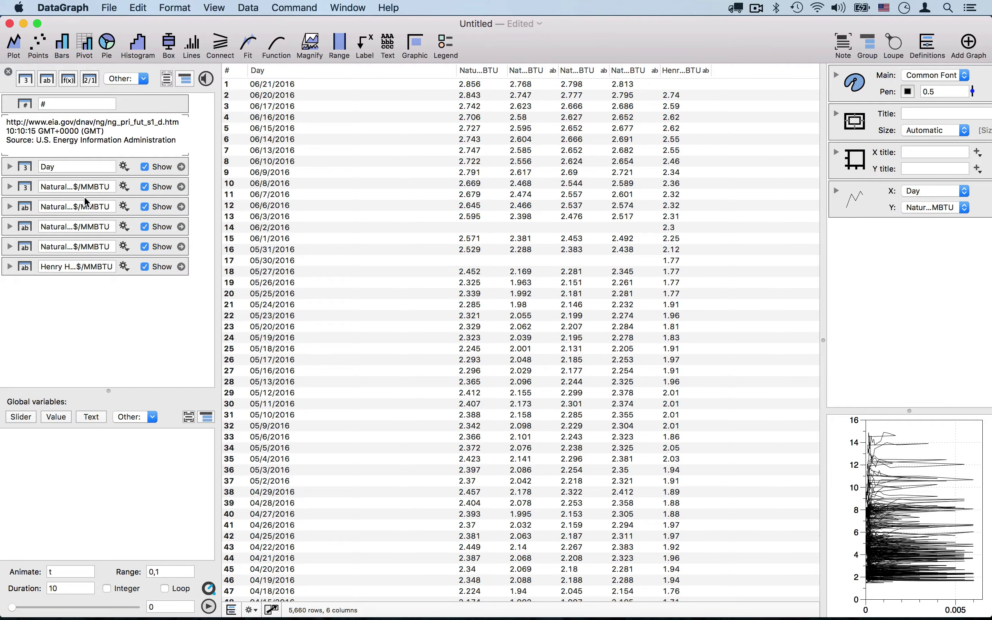
- Narrow the Day column and widen the Natural Gas Futures Contract 4 $/MMBTU column to fit its full title
{"action": "left_click_drag", "start_coordinate": [457, 71], "coordinate": [501, 74]}
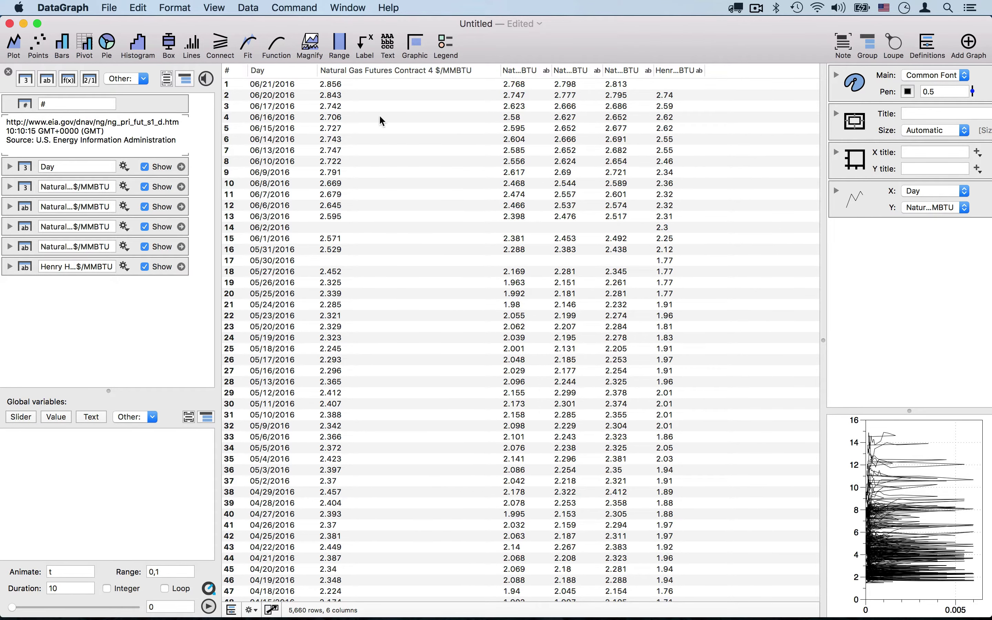
- Shorten the Natural Gas Futures Contract 4 column's name to Futures Contract 4 in the column definitions
{"action": "left_click", "coordinate": [88, 184]}
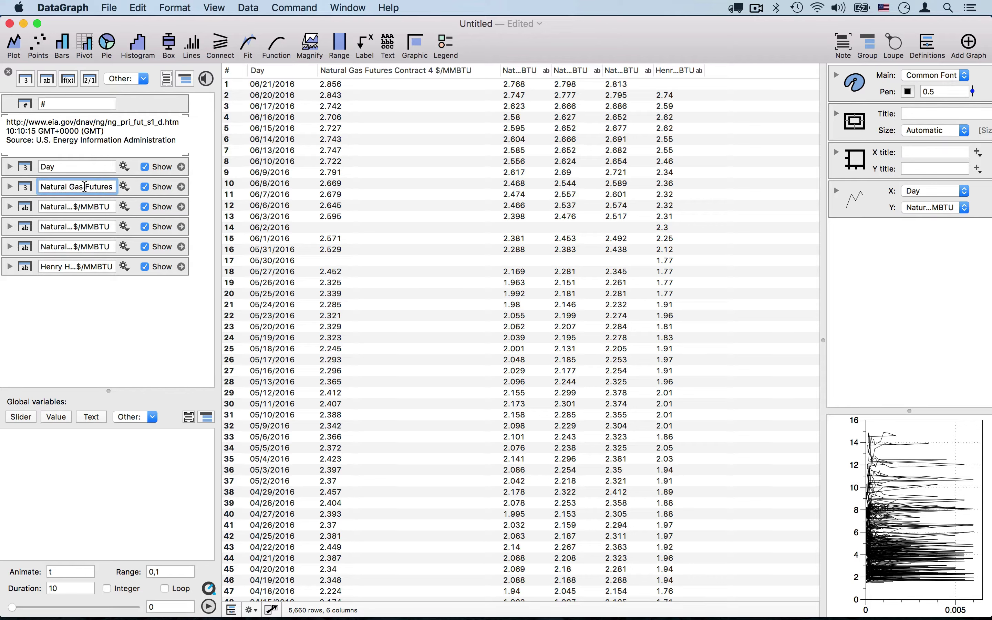
{"action": "left_click_drag", "start_coordinate": [87, 187], "coordinate": [2, 196]}
{"action": "key", "text": "BackSpace"}
{"action": "left_click_drag", "start_coordinate": [109, 187], "coordinate": [121, 188]}
{"action": "key", "text": "BackSpace"}
- Shorten the names of the Contract 1 and Contract 2 columns to Futures Contract 1 and Futures Contract 2
{"action": "left_click", "coordinate": [102, 208]}
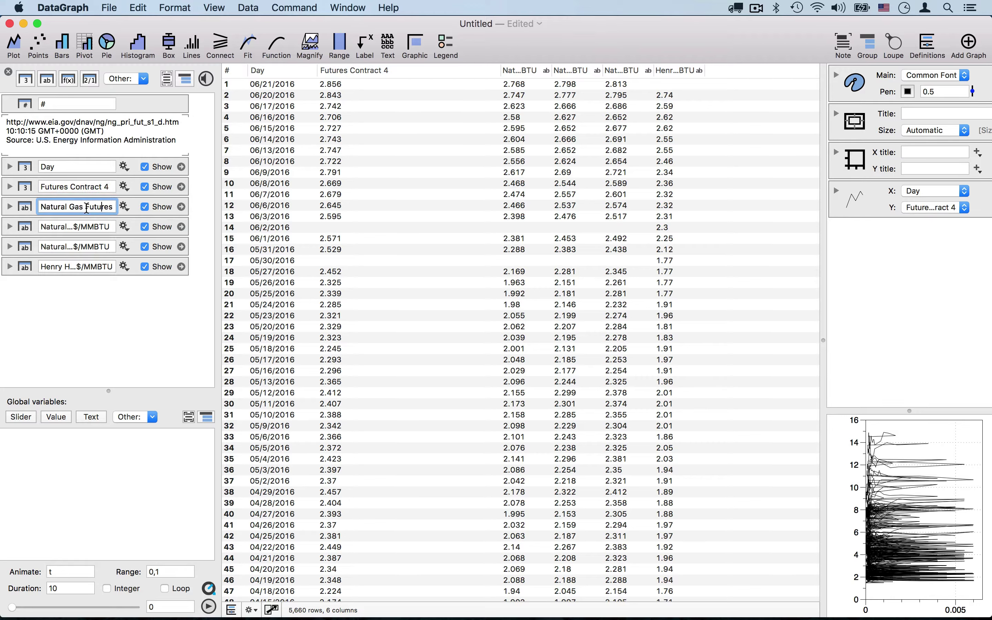
{"action": "left_click_drag", "start_coordinate": [86, 209], "coordinate": [26, 211]}
{"action": "key", "text": "BackSpace"}
{"action": "left_click_drag", "start_coordinate": [107, 204], "coordinate": [195, 208]}
{"action": "key", "text": "BackSpace"}
{"action": "left_click", "coordinate": [88, 226]}
{"action": "left_click_drag", "start_coordinate": [85, 226], "coordinate": [2, 232]}
{"action": "key", "text": "BackSpace"}
{"action": "left_click_drag", "start_coordinate": [112, 229], "coordinate": [263, 234]}
{"action": "key", "text": "BackSpace"}
- Shorten the Contract 3 column's name to Futures Contract 3 and move the Futures Contract 4 definition below it
{"action": "left_click", "coordinate": [101, 248]}
{"action": "left_click_drag", "start_coordinate": [84, 246], "coordinate": [2, 258]}
{"action": "key", "text": "BackSpace"}
{"action": "left_click_drag", "start_coordinate": [109, 248], "coordinate": [257, 263]}
{"action": "key", "text": "BackSpace"}
{"action": "left_click", "coordinate": [53, 341]}
{"action": "left_click_drag", "start_coordinate": [22, 190], "coordinate": [23, 253]}
- Shorten the Henry Hub column's name to Henry Hub Spot Price and adjust the table's column widths to fit the full name
{"action": "left_click", "coordinate": [94, 271]}
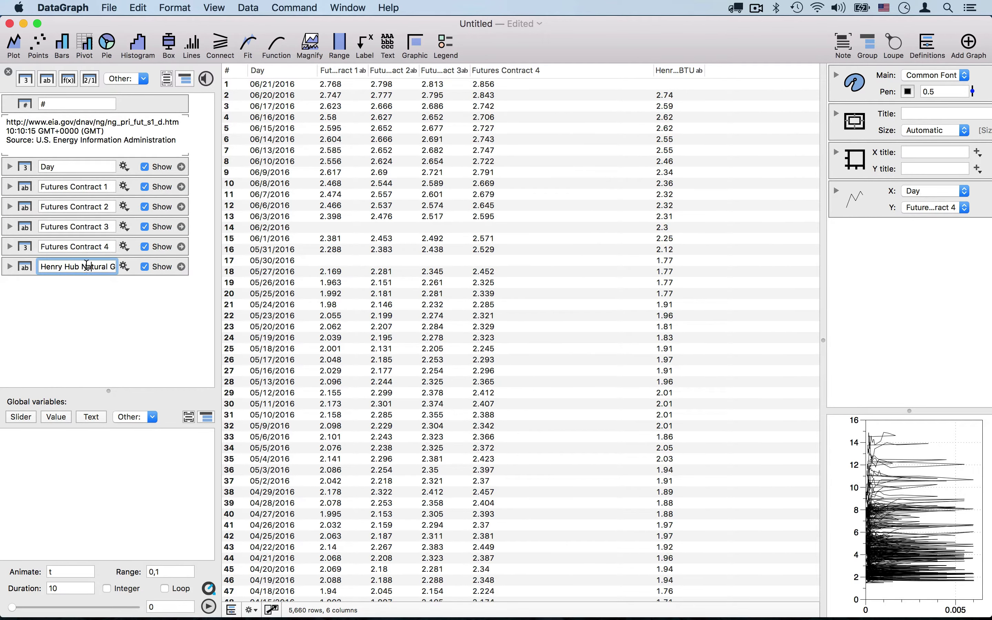
{"action": "left_click_drag", "start_coordinate": [81, 267], "coordinate": [102, 265]}
{"action": "key", "text": "BackSpace"}
{"action": "left_click_drag", "start_coordinate": [96, 266], "coordinate": [176, 269]}
{"action": "key", "text": "BackSpace"}
{"action": "left_click", "coordinate": [91, 351]}
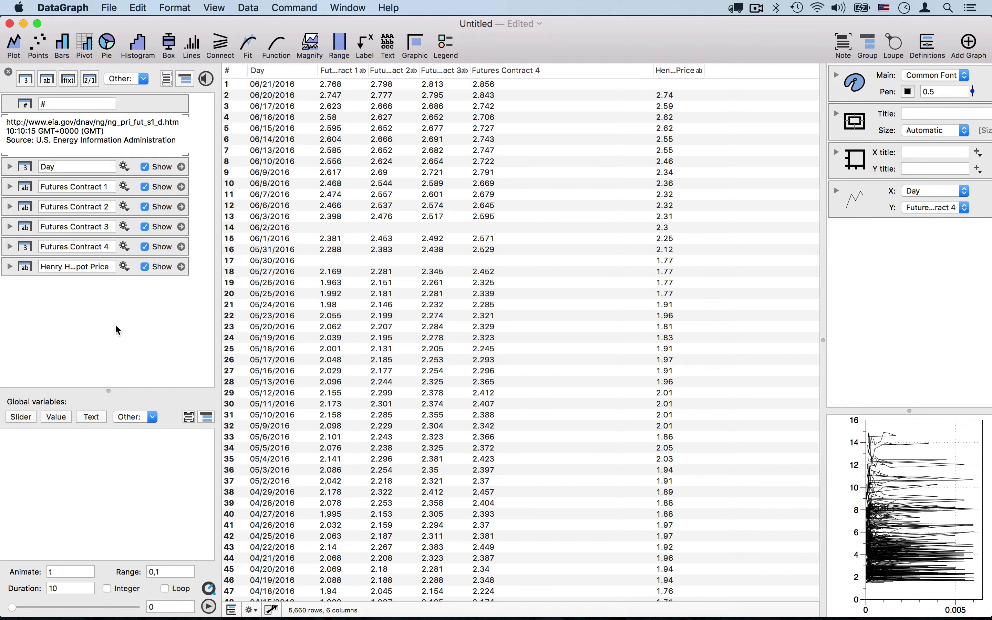
{"action": "left_click_drag", "start_coordinate": [578, 68], "coordinate": [673, 73]}
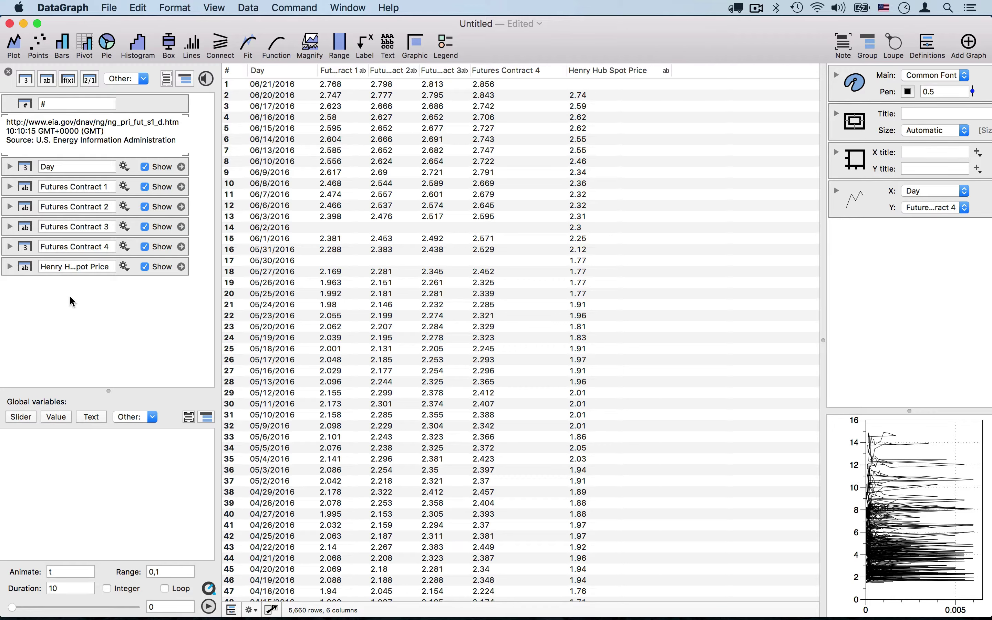
- Convert the Day column to a date column and widen the graph area beside the data table
{"action": "left_click", "coordinate": [124, 167]}
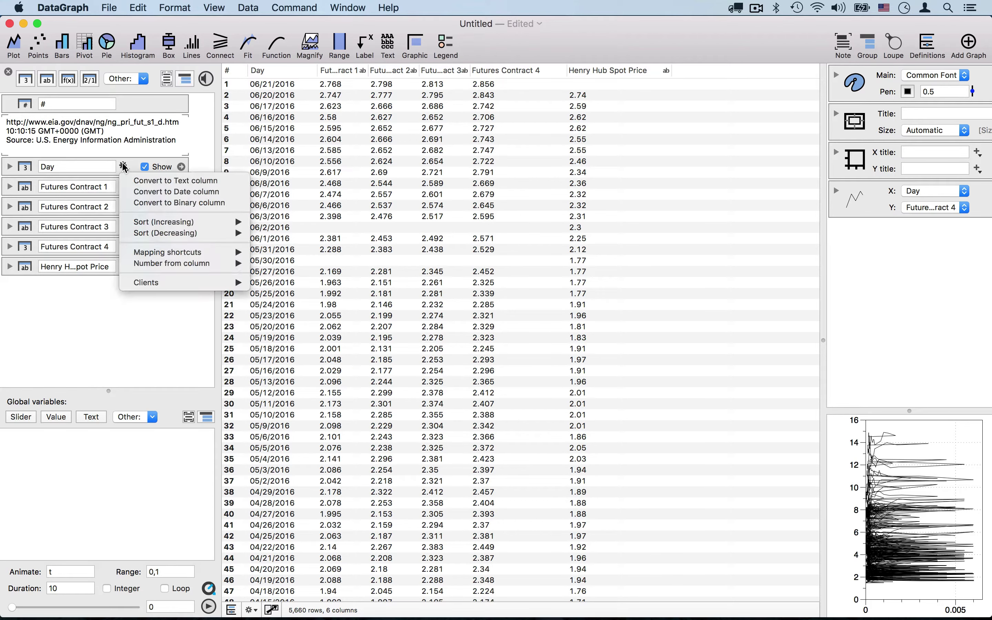
{"action": "left_click", "coordinate": [153, 193]}
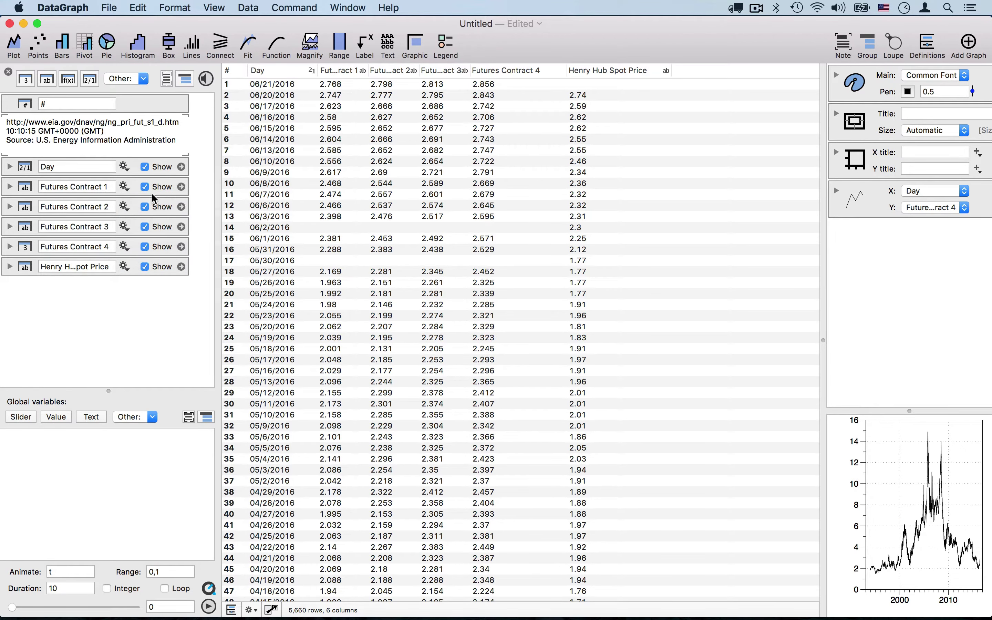
{"action": "left_click_drag", "start_coordinate": [823, 269], "coordinate": [646, 276]}
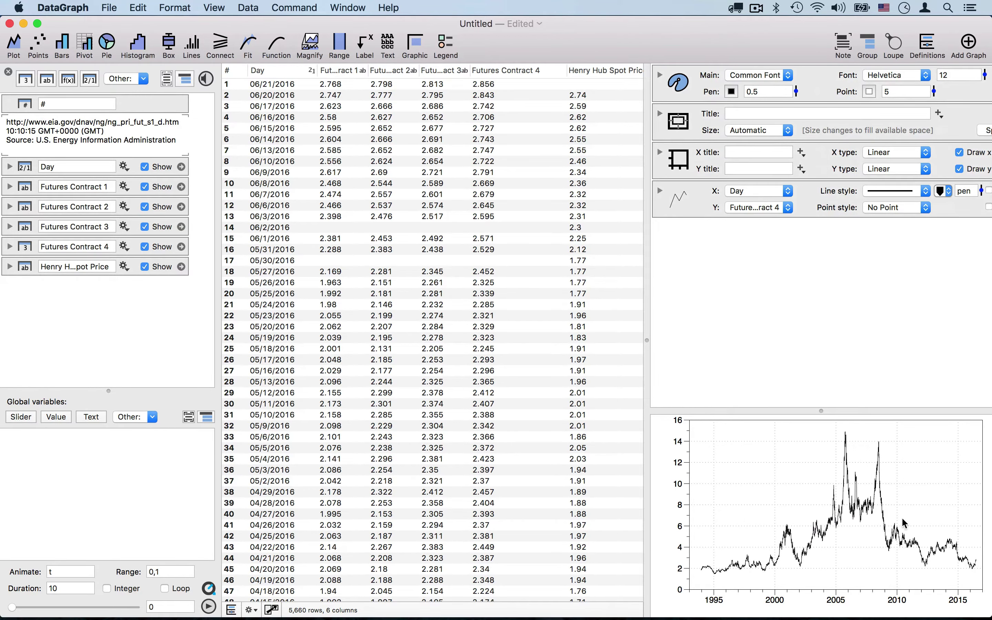
- Convert the Futures Contract 1, 2 and 3 columns and the Henry Hub Spot Price column to number columns
{"action": "left_click", "coordinate": [123, 187]}
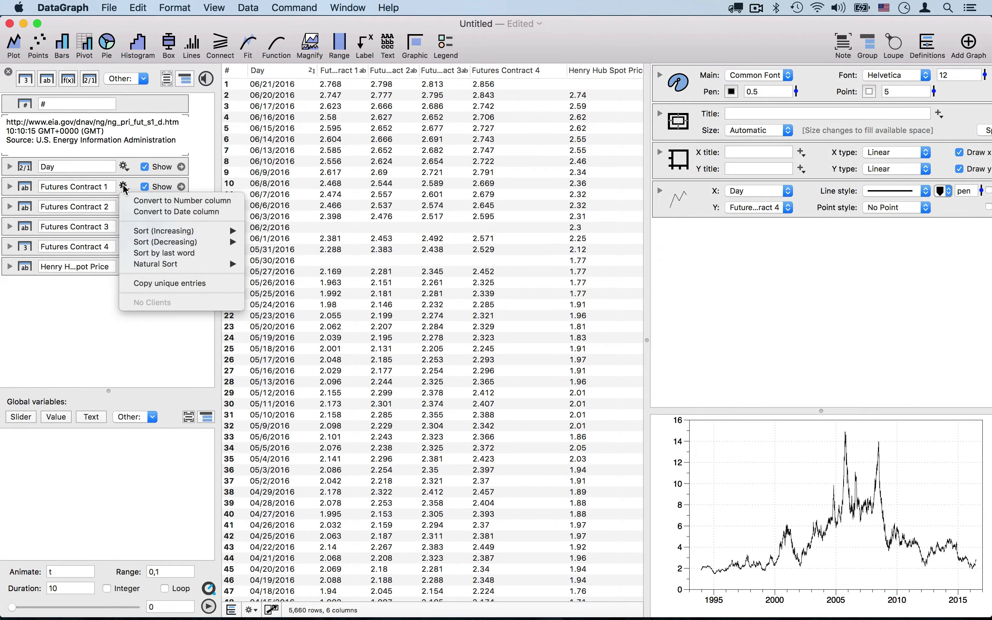
{"action": "left_click", "coordinate": [136, 200]}
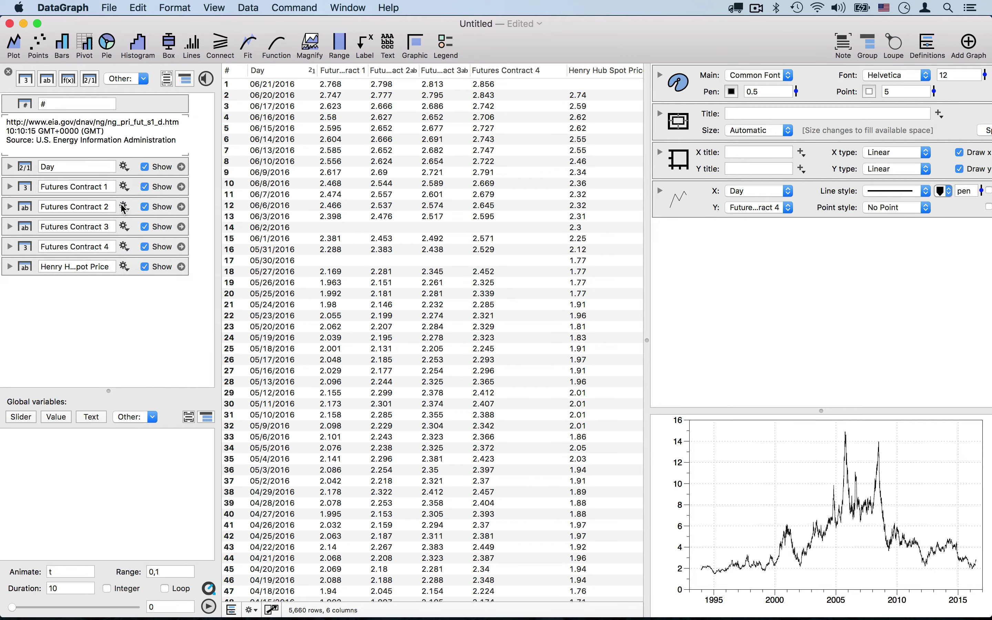
{"action": "left_click", "coordinate": [125, 207]}
{"action": "left_click", "coordinate": [129, 223]}
{"action": "left_click", "coordinate": [125, 228]}
{"action": "left_click", "coordinate": [136, 241]}
{"action": "left_click", "coordinate": [124, 246]}
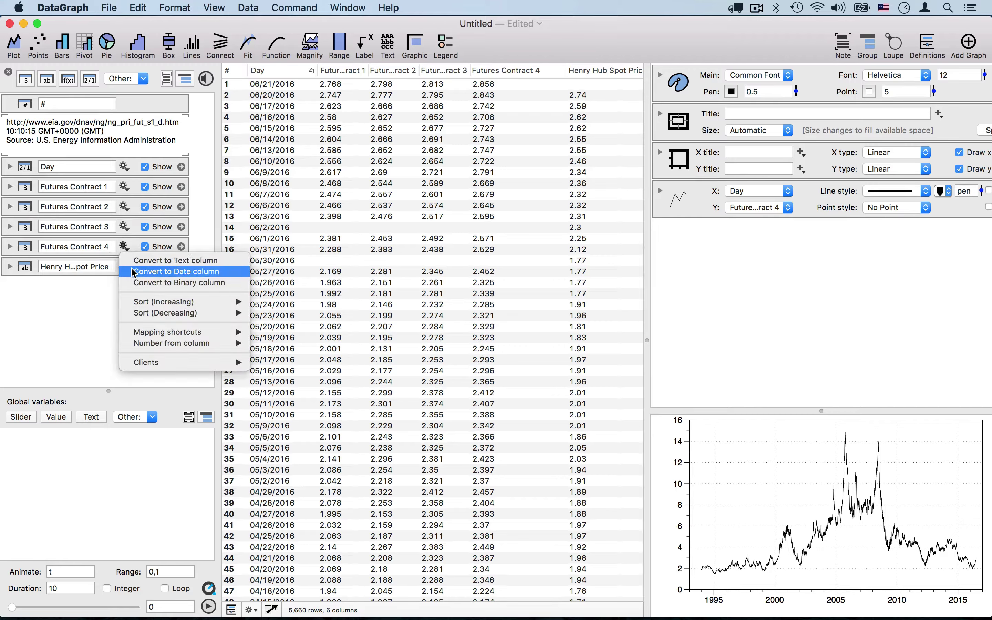
{"action": "left_click", "coordinate": [57, 320]}
{"action": "left_click", "coordinate": [125, 267]}
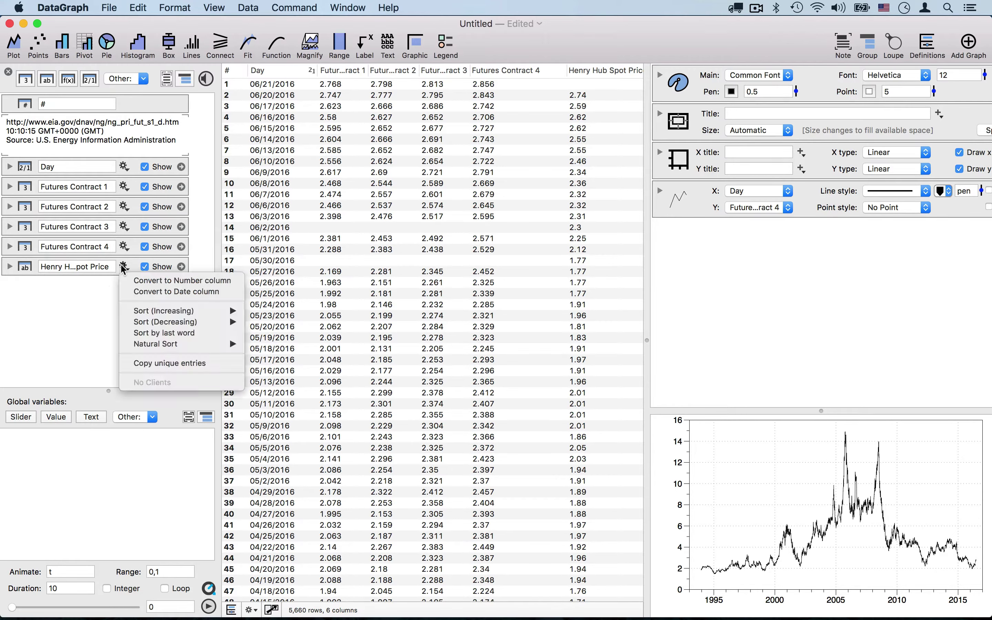
{"action": "left_click", "coordinate": [88, 329]}
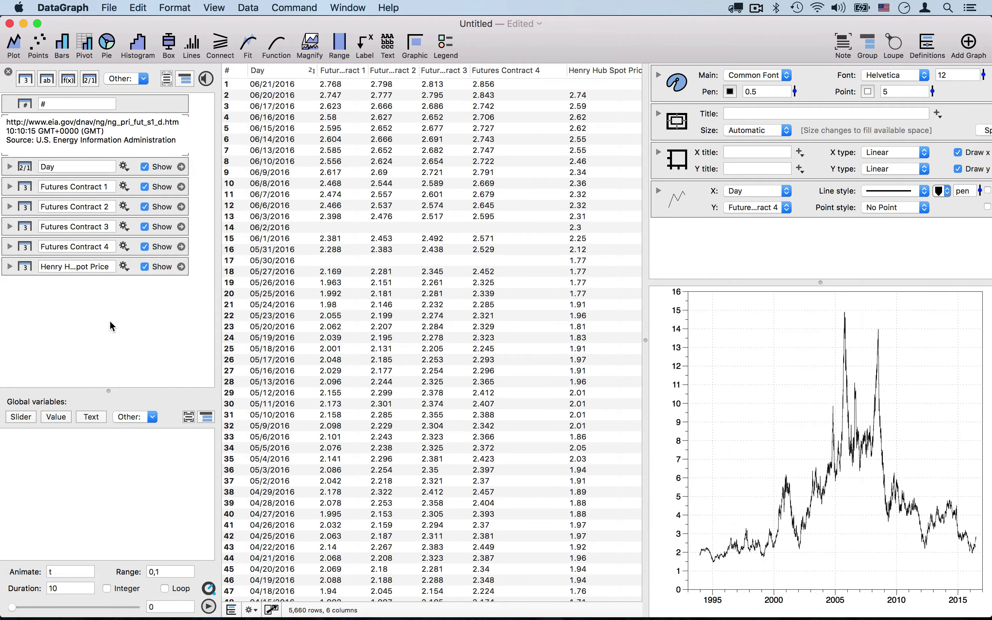
- Select the 06/2/2016 row in the data table, then collapse the table and enlarge the graph to fill the freed space
{"action": "left_click", "coordinate": [315, 229]}
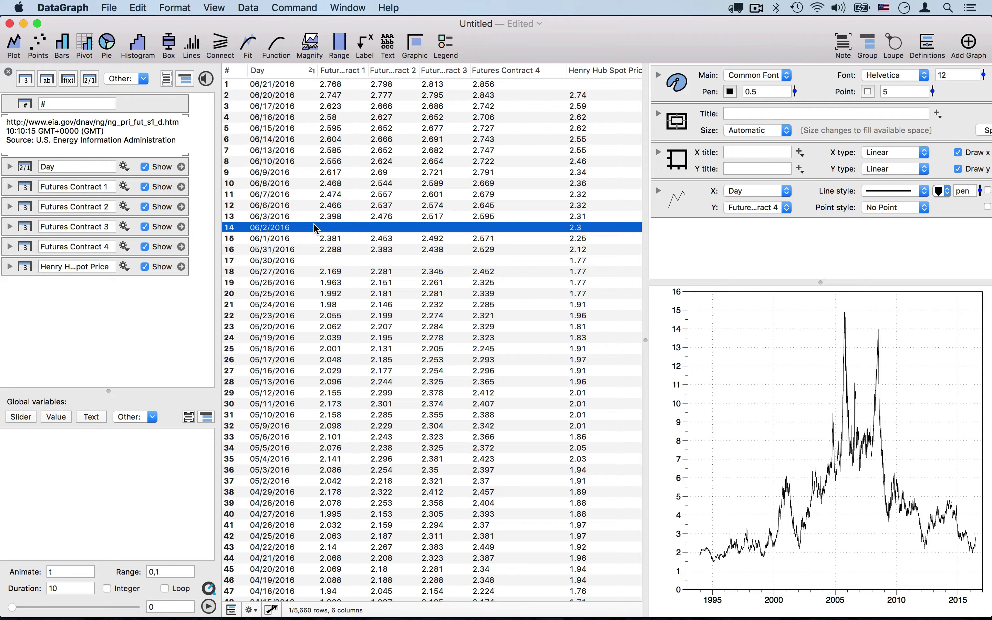
{"action": "left_click_drag", "start_coordinate": [617, 239], "coordinate": [160, 248]}
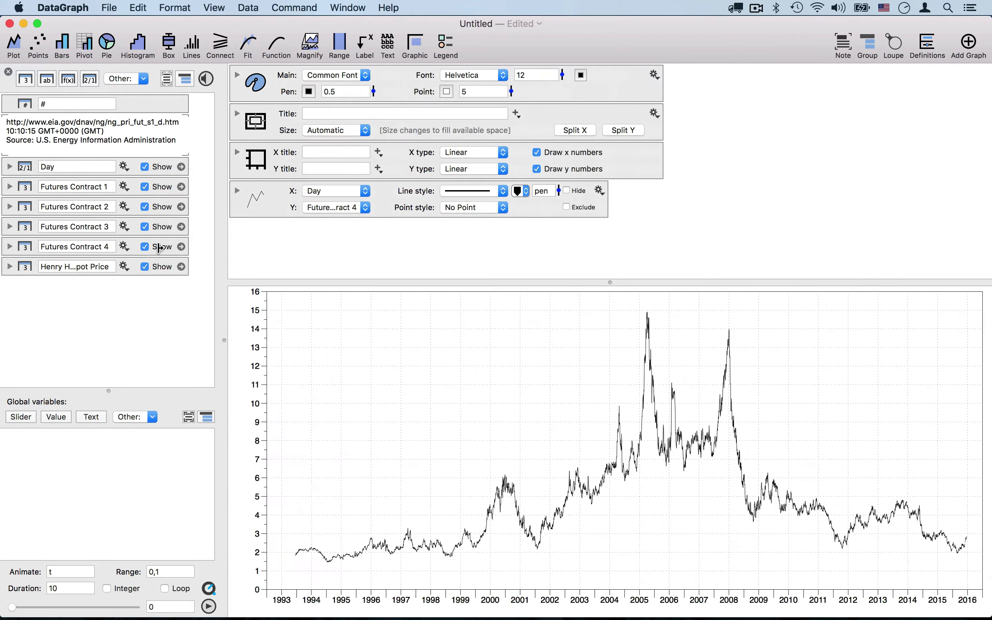
{"action": "left_click_drag", "start_coordinate": [742, 282], "coordinate": [741, 226]}
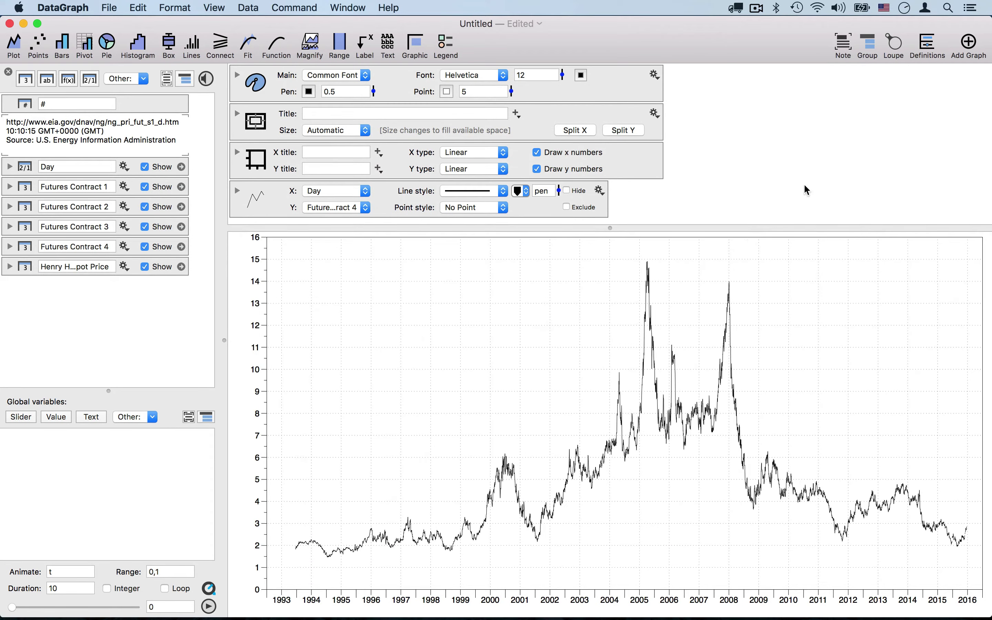
- Magnify the 2015–2016 end of the price line with an enlarged Loupe to examine its continuity
{"action": "left_click", "coordinate": [896, 44]}
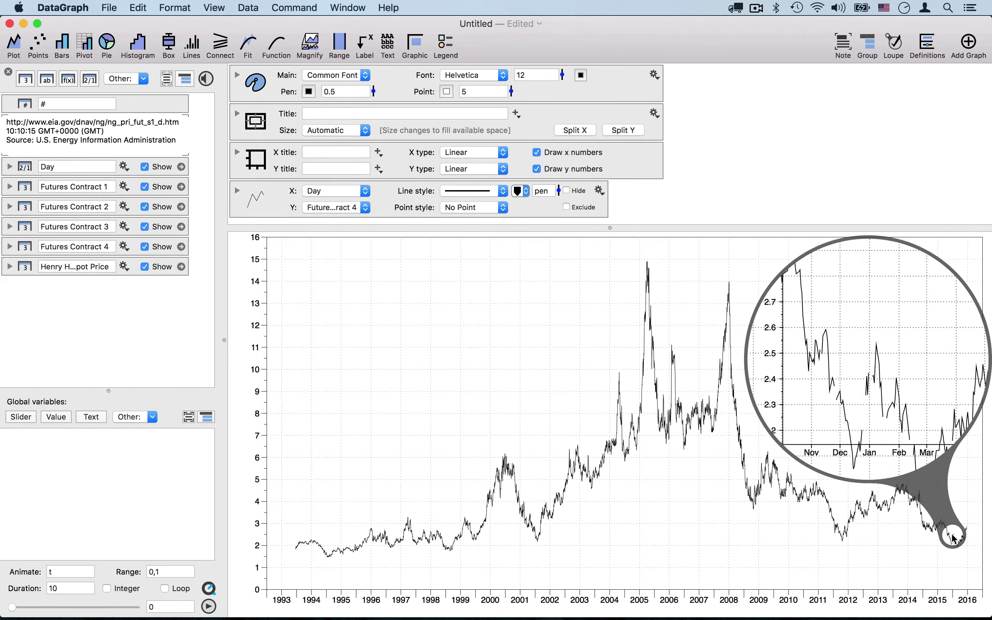
{"action": "scroll", "coordinate": [953, 539], "scroll_direction": "up", "scroll_amount": 3}
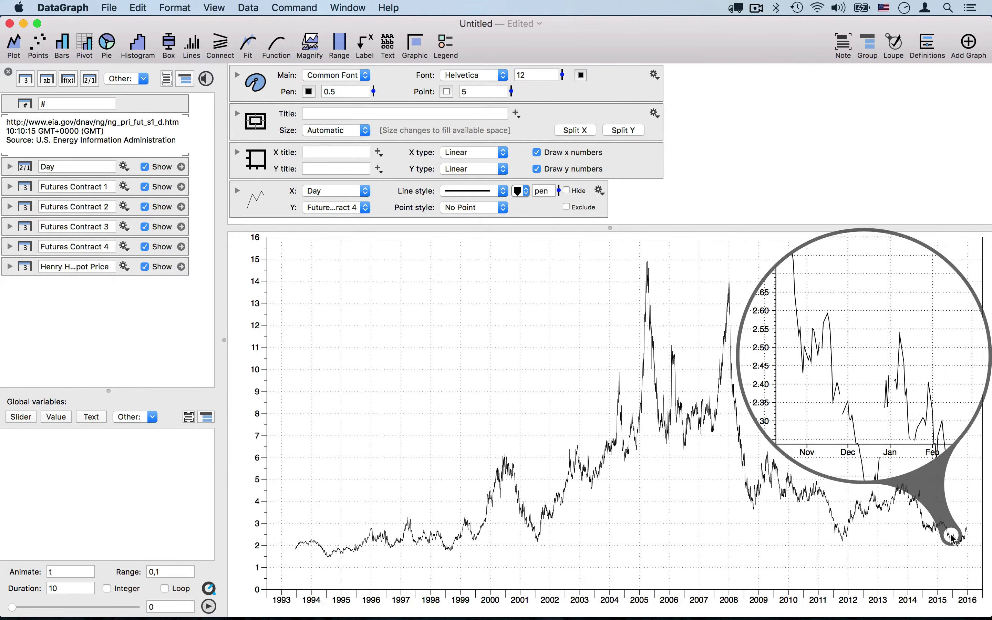
{"action": "scroll", "coordinate": [957, 538], "scroll_direction": "down", "scroll_amount": 2}
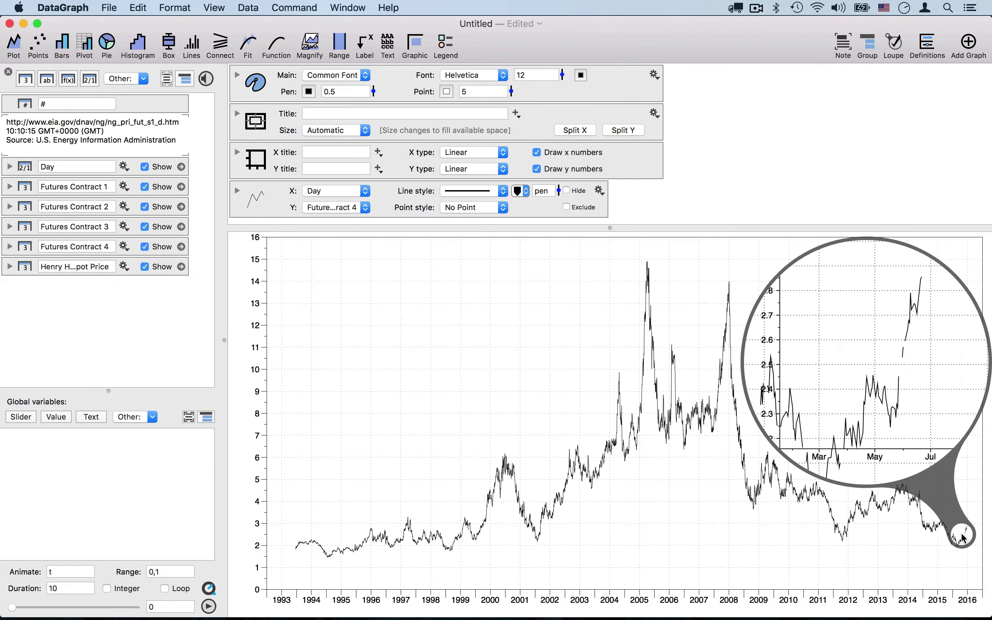
{"action": "scroll", "coordinate": [962, 537], "scroll_direction": "down", "scroll_amount": 2}
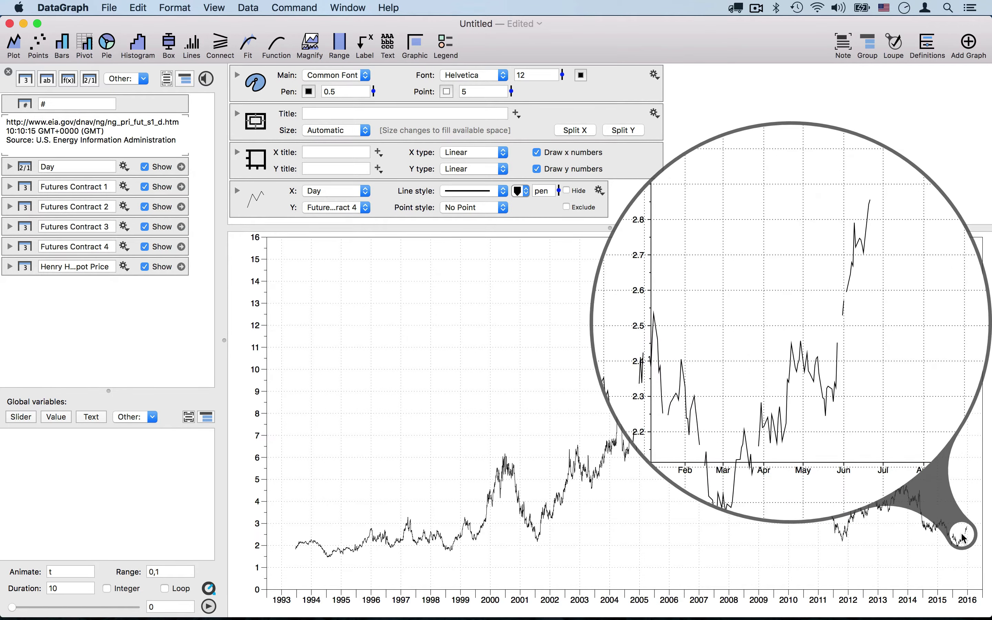
{"action": "left_click_drag", "start_coordinate": [962, 537], "coordinate": [625, 202]}
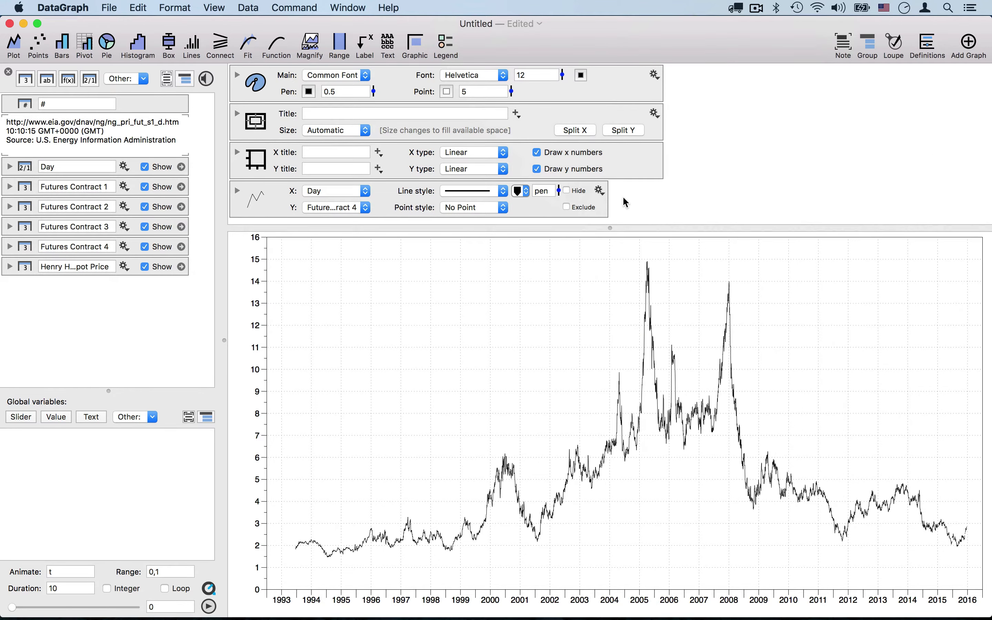
- Turn on Bridge gaps in data for the Futures Contract 4 plot and collapse its settings
{"action": "left_click", "coordinate": [237, 192]}
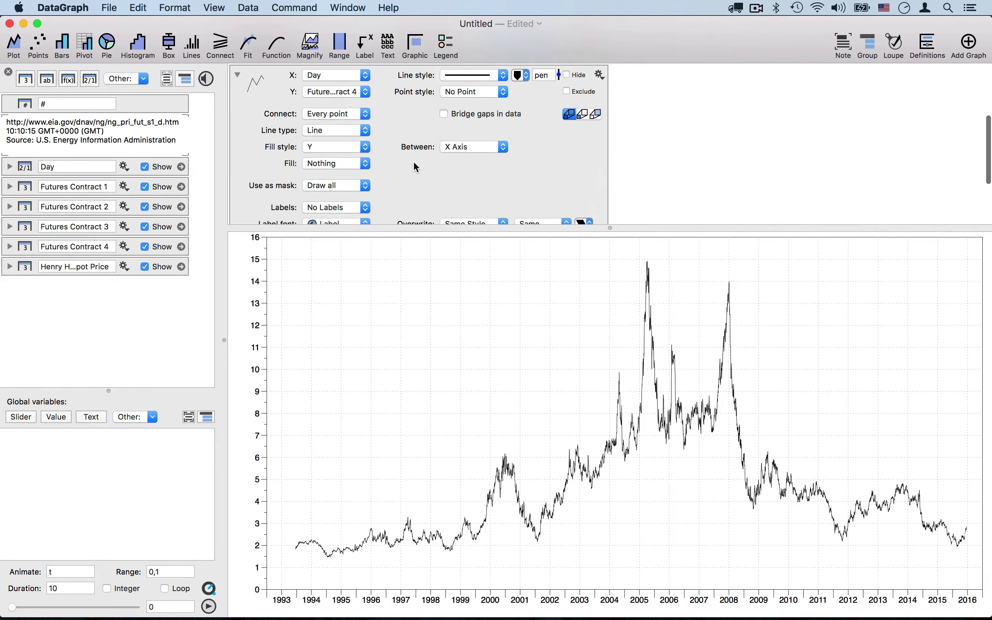
{"action": "left_click", "coordinate": [444, 114]}
{"action": "left_click", "coordinate": [896, 43]}
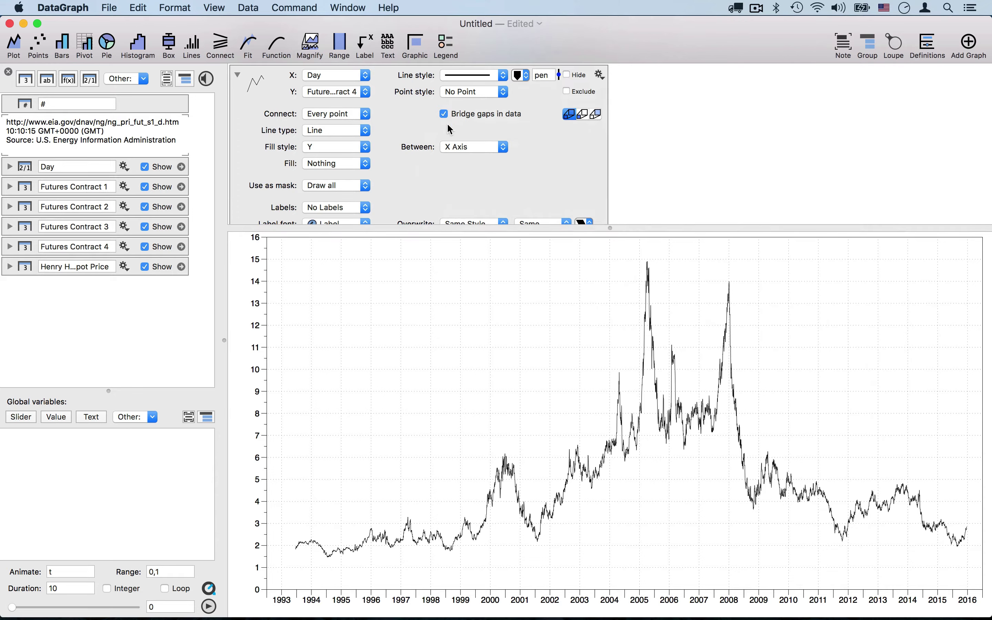
{"action": "left_click", "coordinate": [237, 76]}
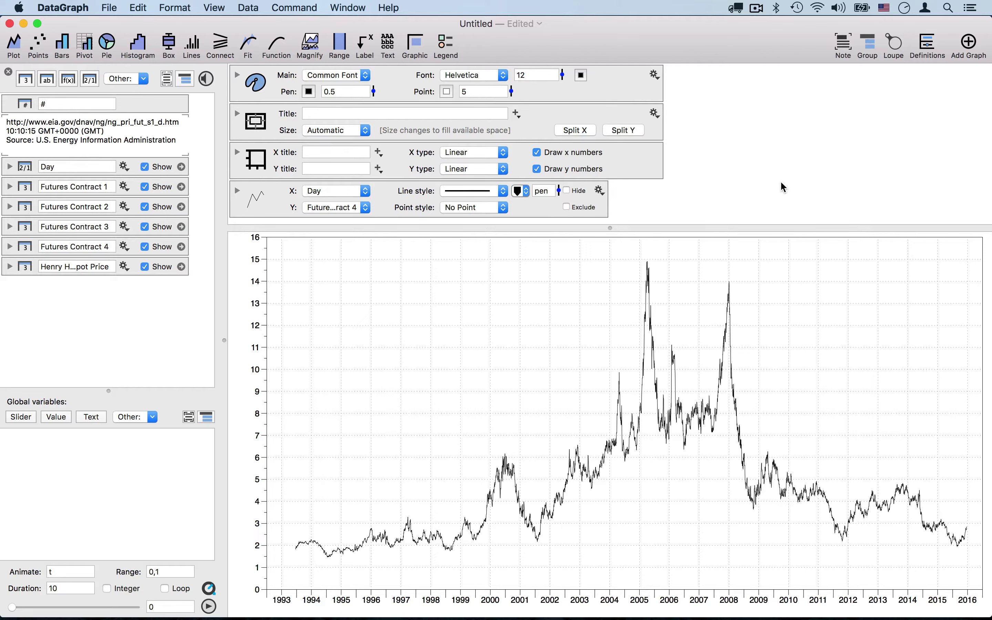
- Add a legend to the graph and reduce the plot's legend name to only the Y Label
{"action": "left_click", "coordinate": [445, 42]}
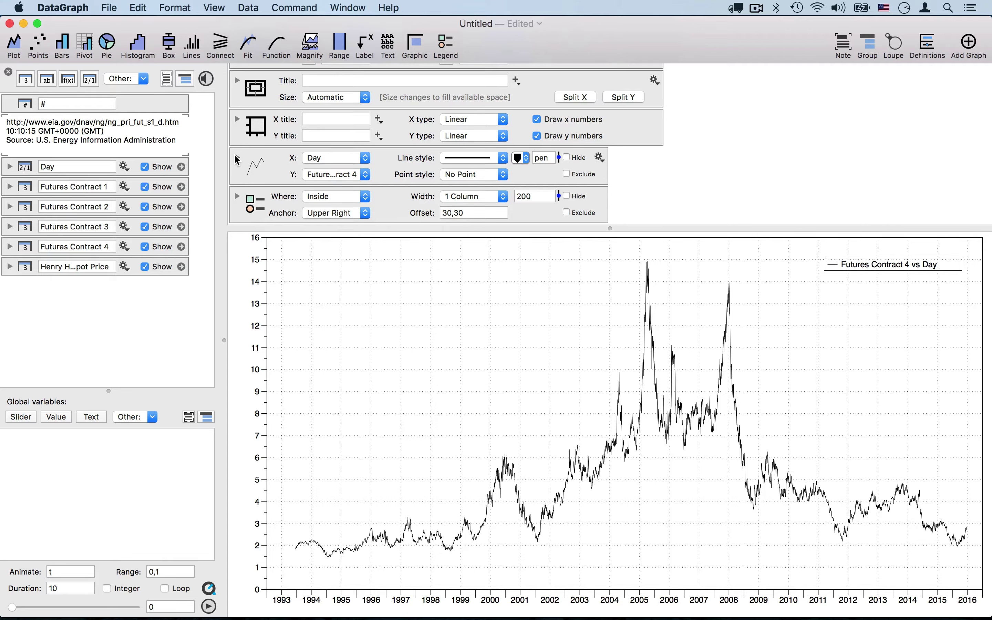
{"action": "left_click", "coordinate": [237, 159]}
{"action": "scroll", "coordinate": [454, 183], "scroll_direction": "down", "scroll_amount": 5}
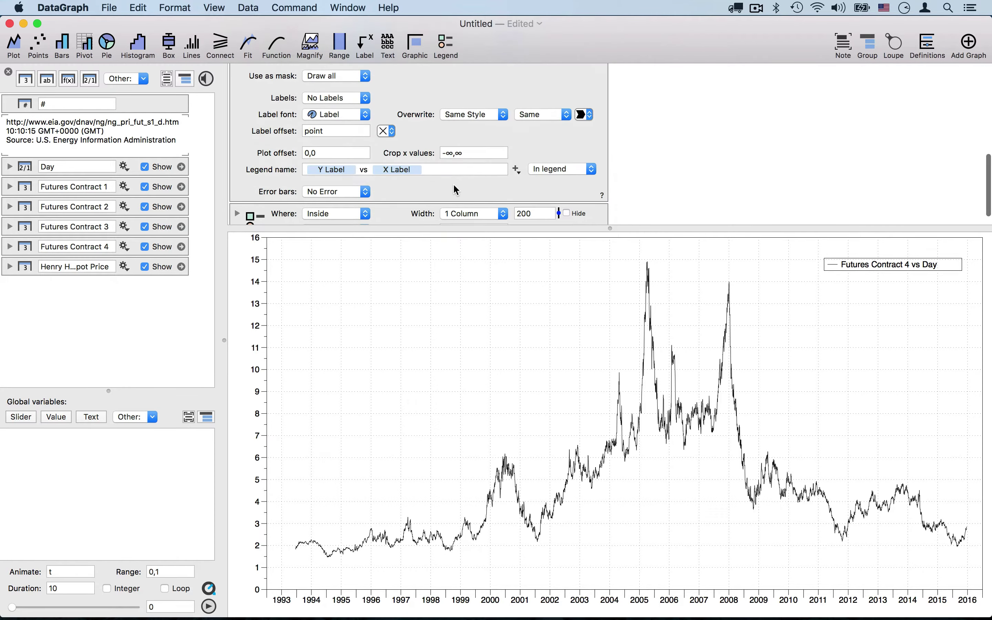
{"action": "left_click", "coordinate": [427, 168]}
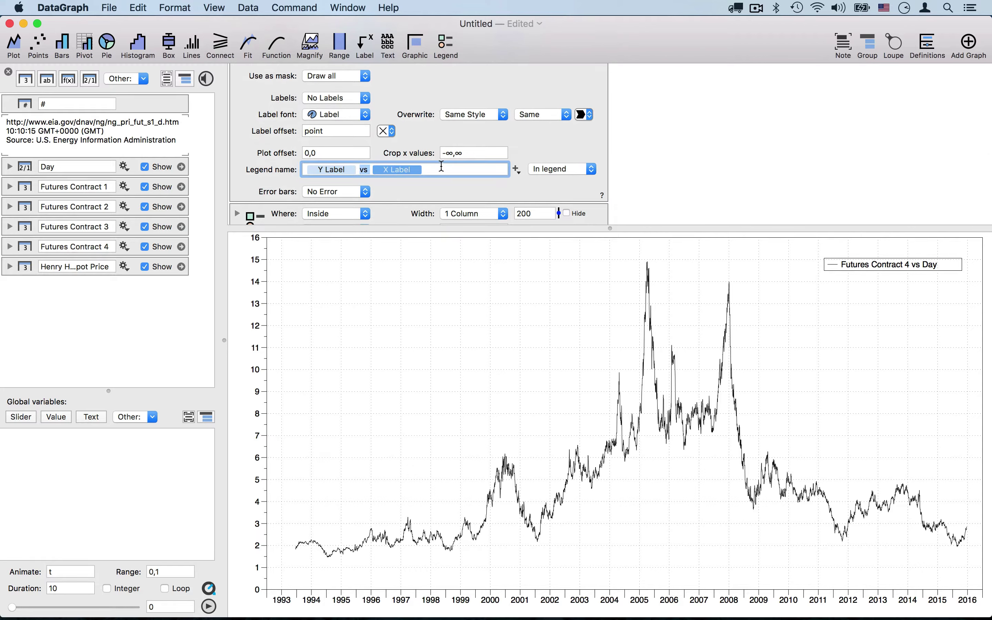
{"action": "key", "text": "BackSpace"}
{"action": "key", "text": "BackSpace"}
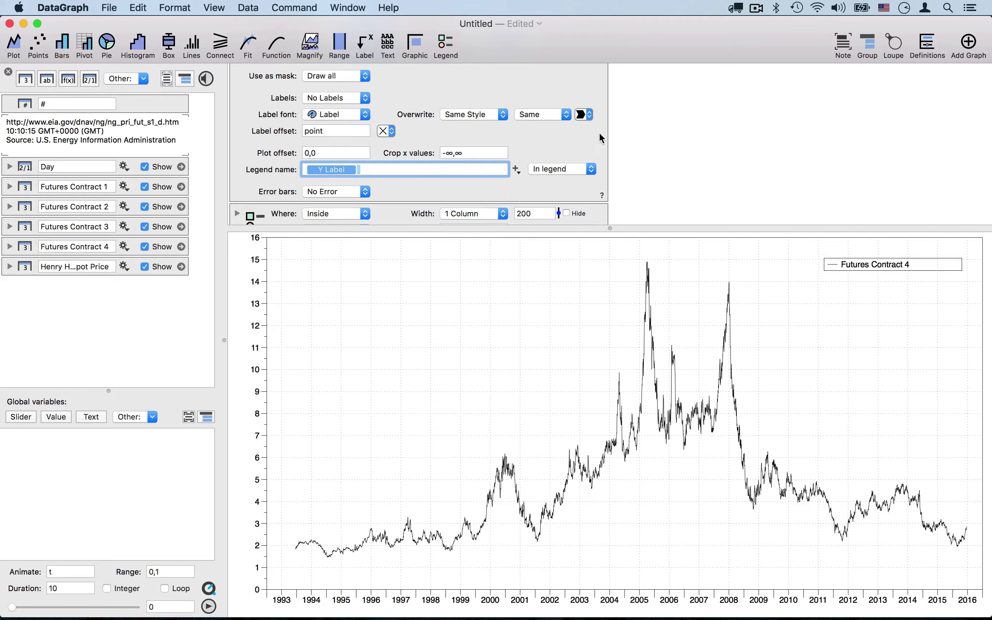
{"action": "scroll", "coordinate": [570, 115], "scroll_direction": "up", "scroll_amount": 10}
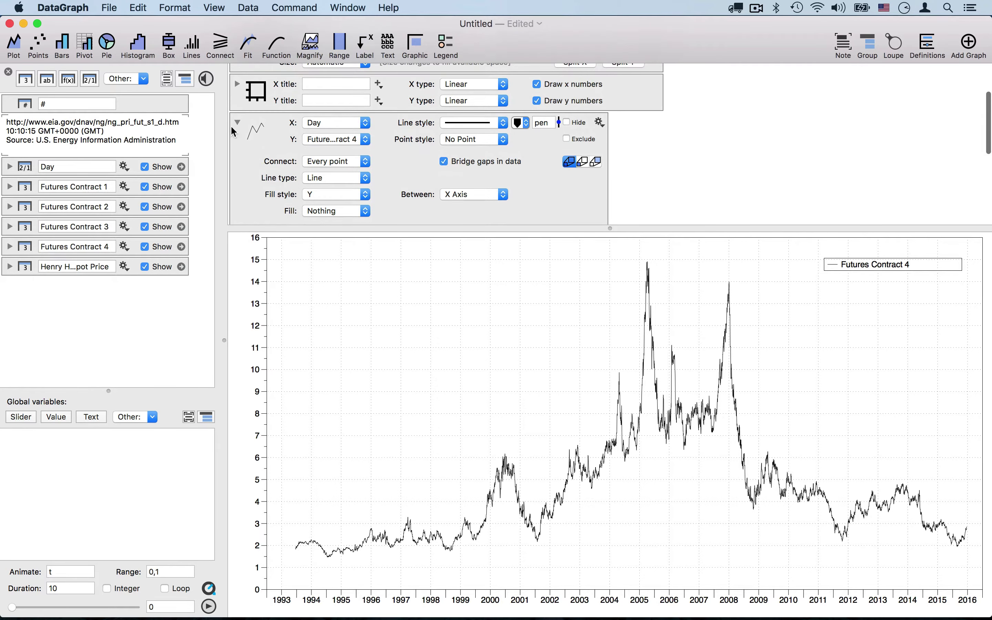
{"action": "left_click", "coordinate": [237, 123]}
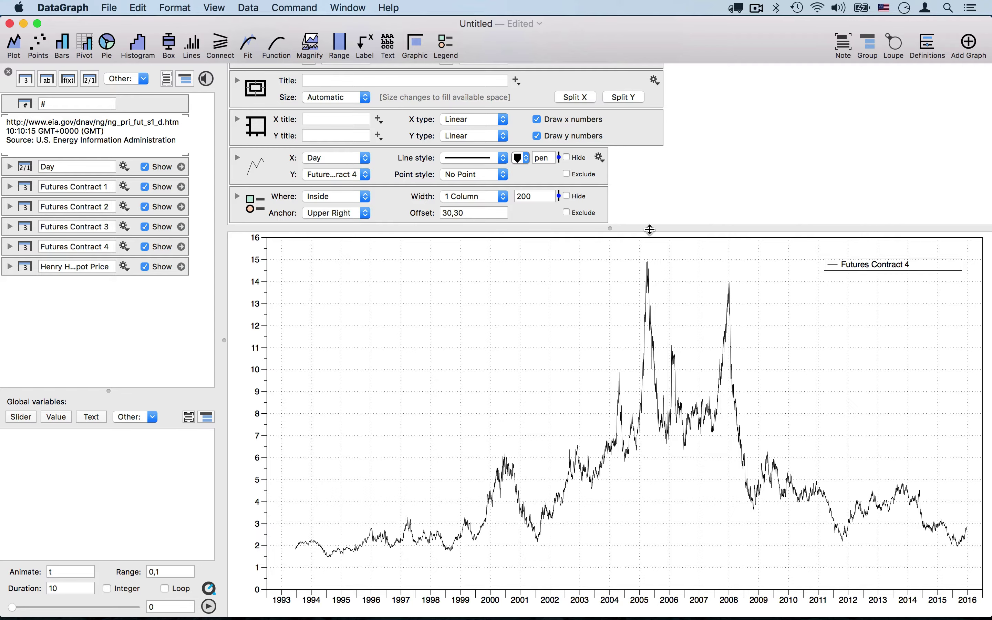
- Enlarge the drawing command area, duplicate the Futures Contract 4 plot, and set the copy's Y column to Futures Contract 3
{"action": "left_click_drag", "start_coordinate": [650, 230], "coordinate": [667, 386]}
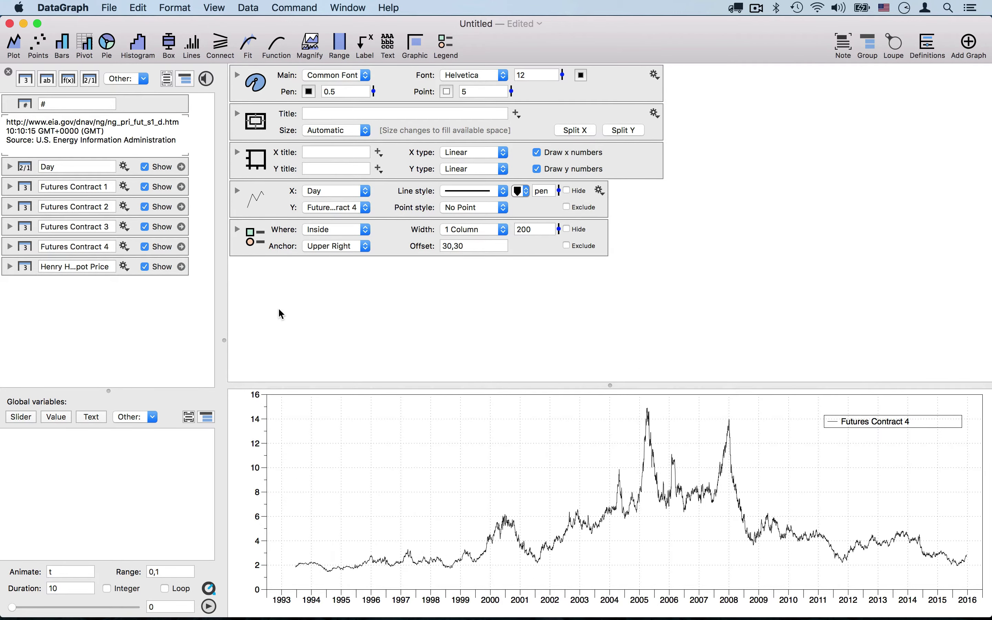
{"action": "left_click", "coordinate": [276, 204]}
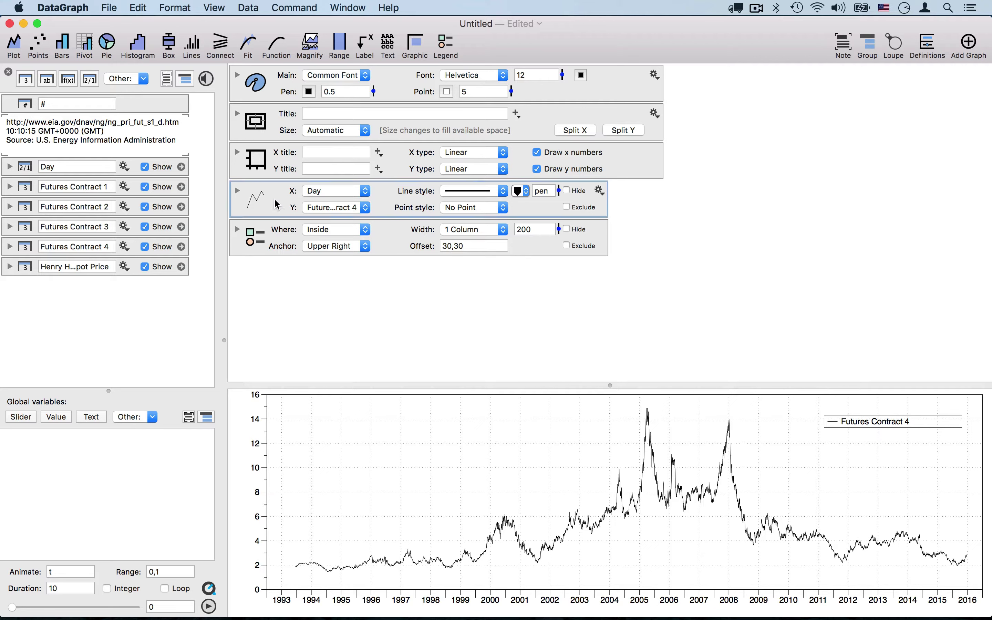
{"action": "left_click_drag", "start_coordinate": [277, 210], "coordinate": [281, 224]}
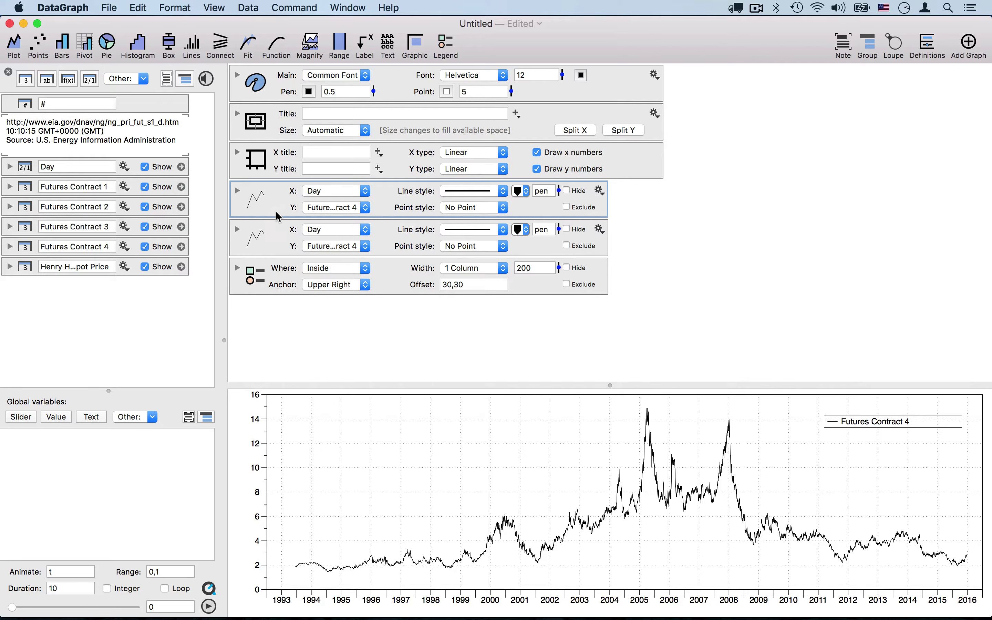
{"action": "left_click", "coordinate": [327, 249]}
{"action": "left_click", "coordinate": [328, 235]}
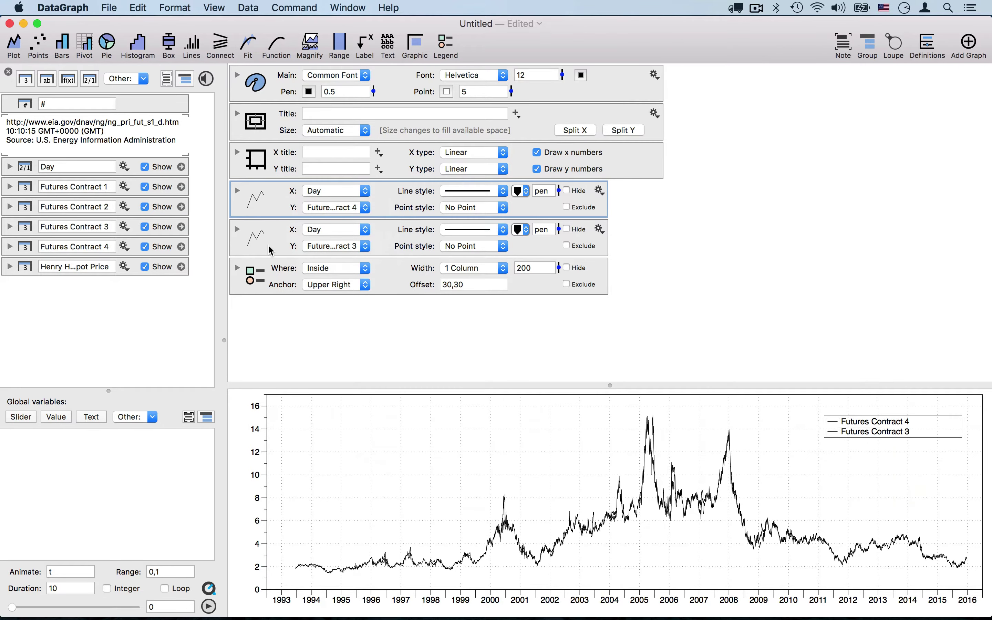
- Duplicate the Futures Contract 3 plot into two further plots, with Y columns set to Futures Contract 2 and Futures Contract 1
{"action": "left_click_drag", "start_coordinate": [280, 250], "coordinate": [281, 272]}
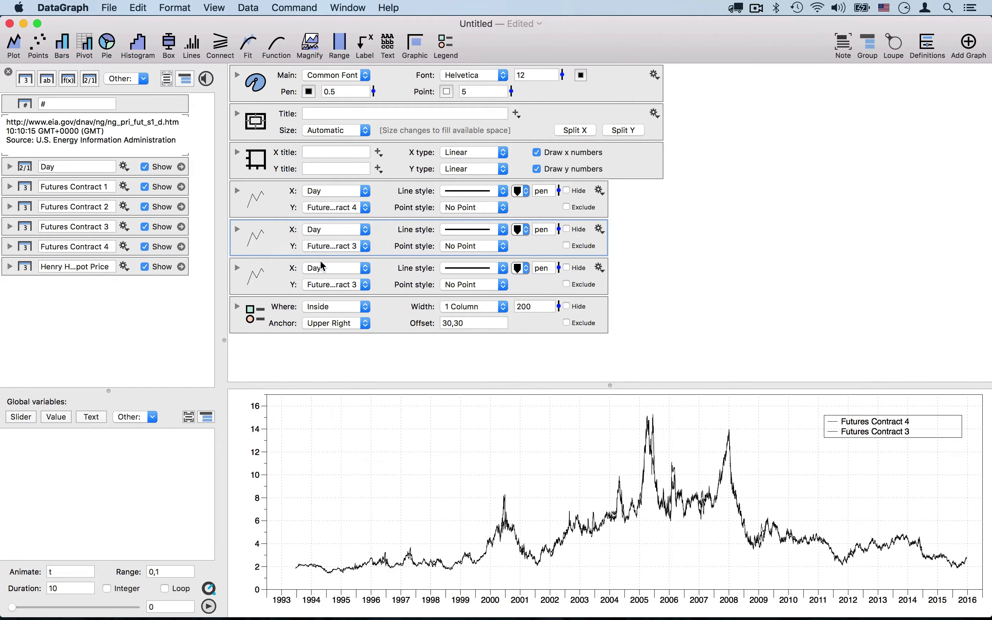
{"action": "left_click", "coordinate": [360, 287]}
{"action": "left_click", "coordinate": [357, 273]}
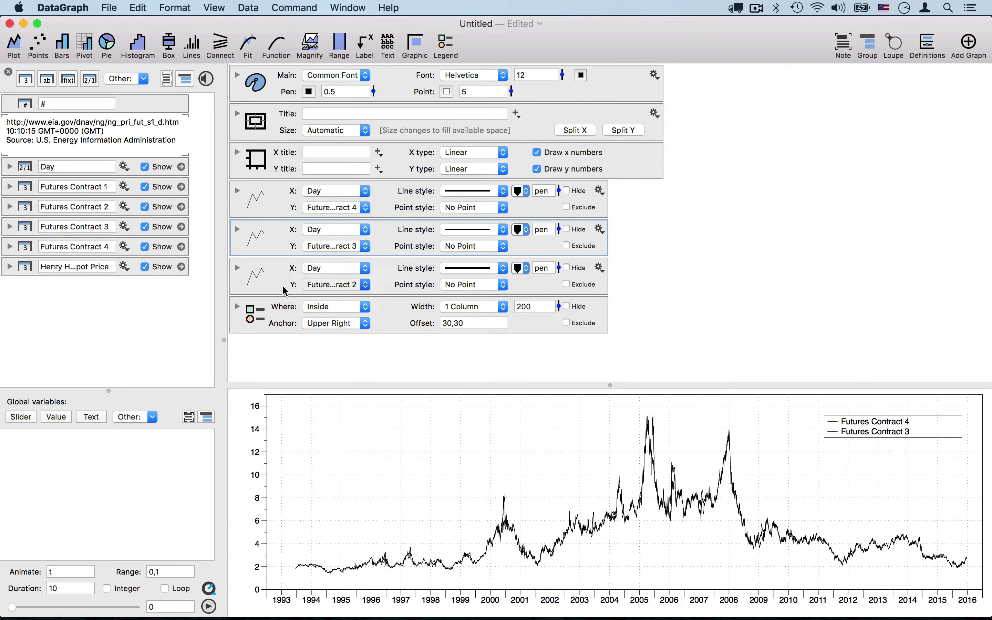
{"action": "left_click", "coordinate": [276, 288]}
{"action": "left_click_drag", "start_coordinate": [277, 286], "coordinate": [278, 302]}
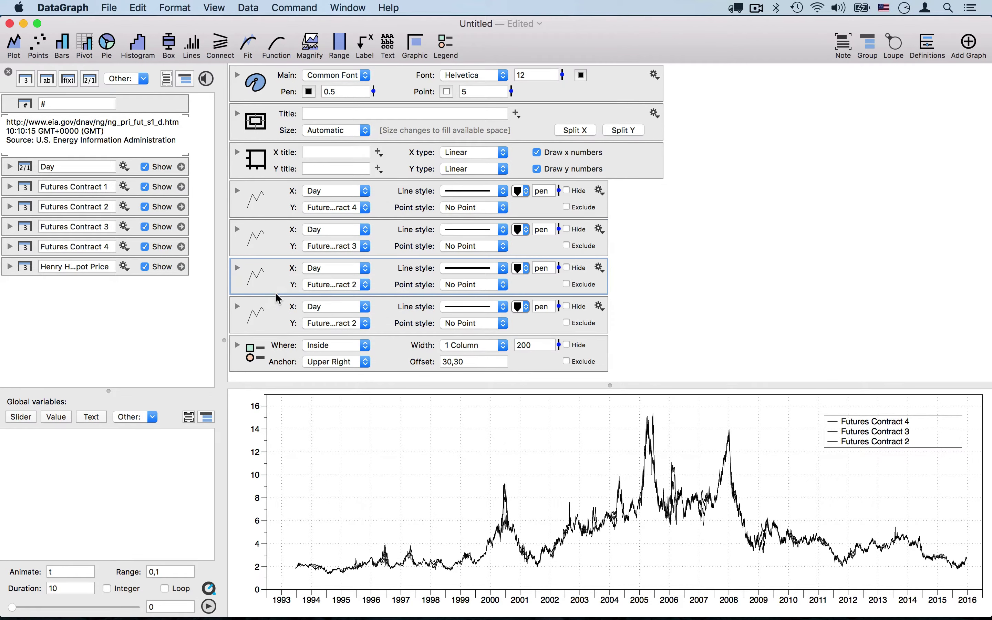
{"action": "left_click", "coordinate": [360, 326]}
{"action": "left_click", "coordinate": [359, 313]}
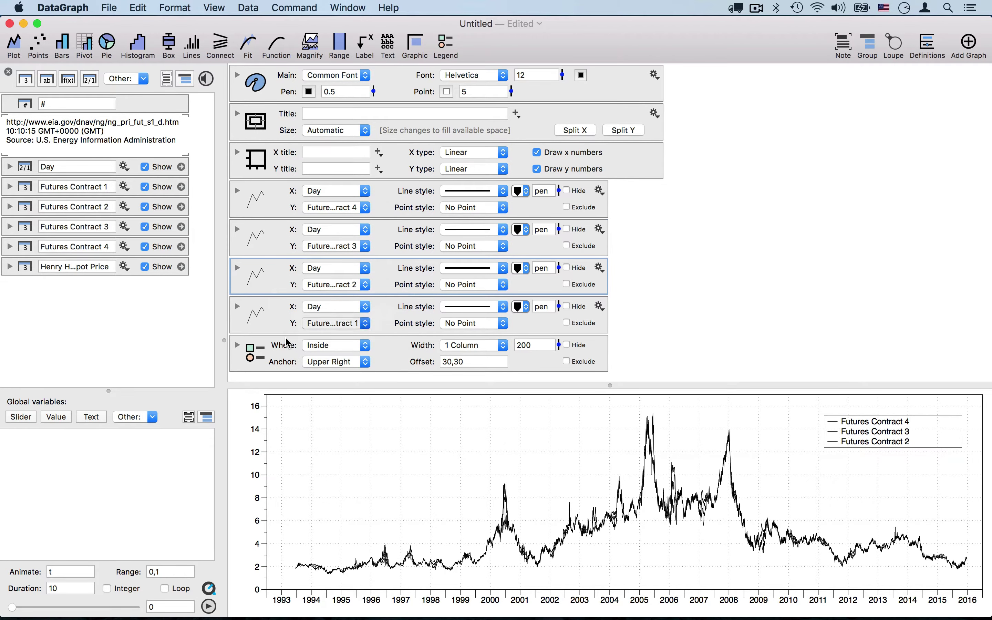
- Duplicate the Futures Contract 1 plot and set the copy's Y column to Henry Hub Spot Price
{"action": "left_click", "coordinate": [277, 319]}
{"action": "left_click_drag", "start_coordinate": [281, 320], "coordinate": [281, 342]}
{"action": "left_click", "coordinate": [280, 358]}
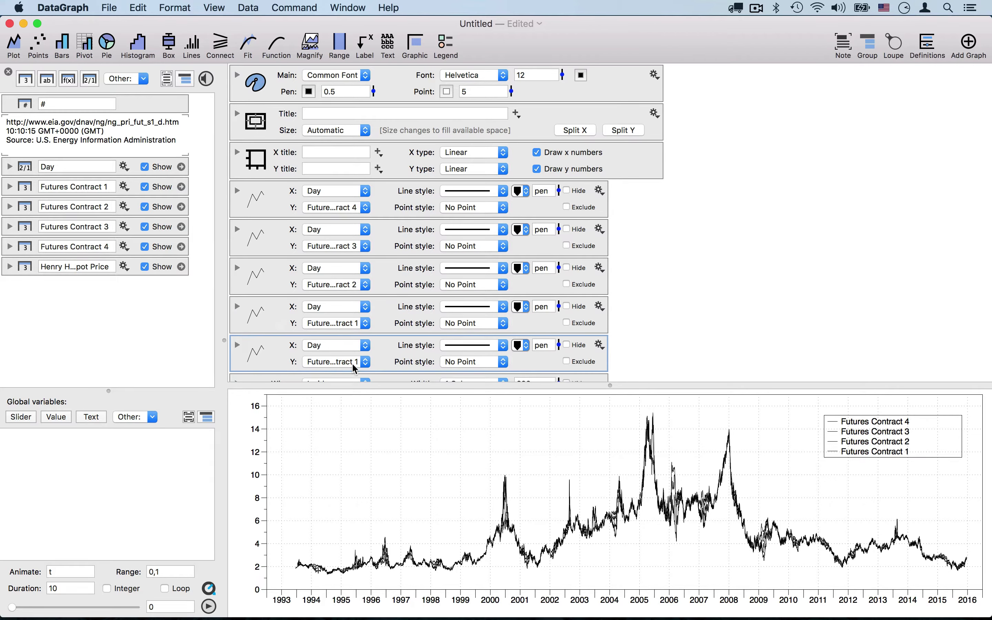
{"action": "left_click", "coordinate": [337, 363]}
{"action": "left_click", "coordinate": [347, 406]}
{"action": "left_click", "coordinate": [638, 345]}
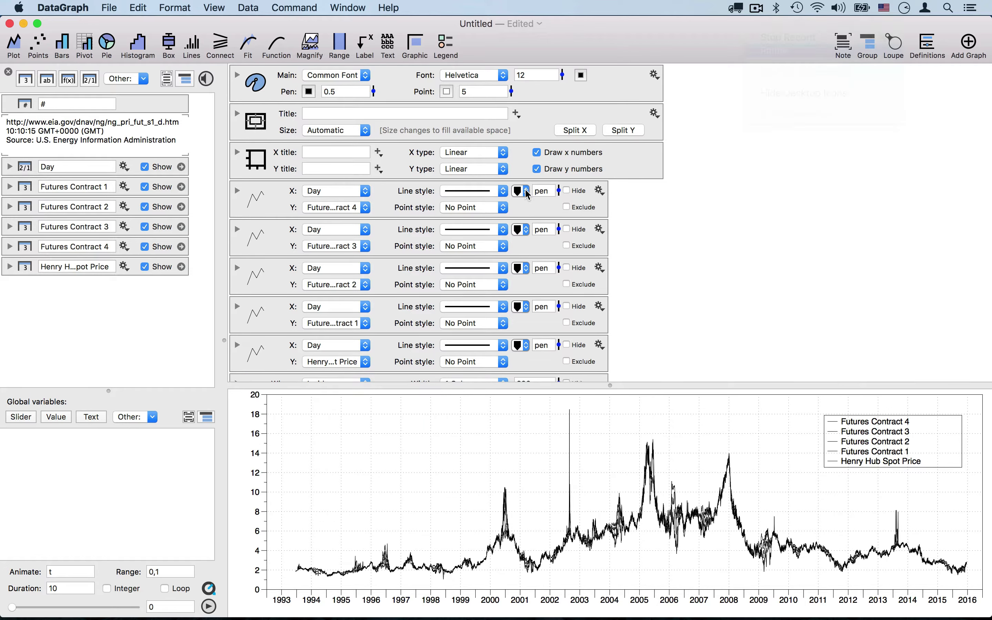
- Color the Henry Hub Spot Price line with Line Color 1 and Futures Contracts 1 through 4 with Line Colors 2 through 5, respectively
{"action": "left_click", "coordinate": [276, 363]}
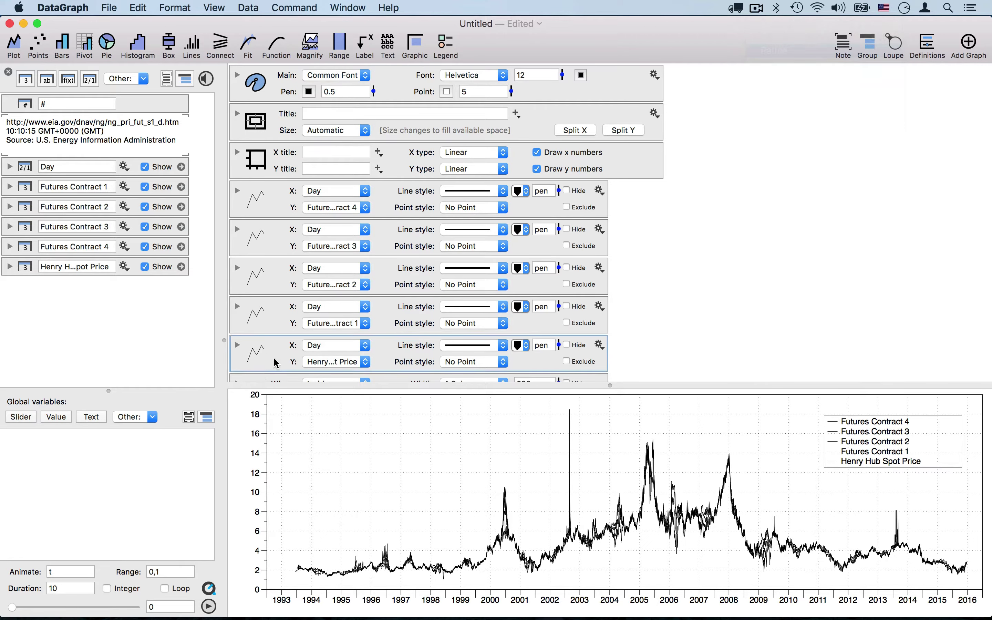
{"action": "left_click", "coordinate": [521, 346]}
{"action": "left_click", "coordinate": [533, 395]}
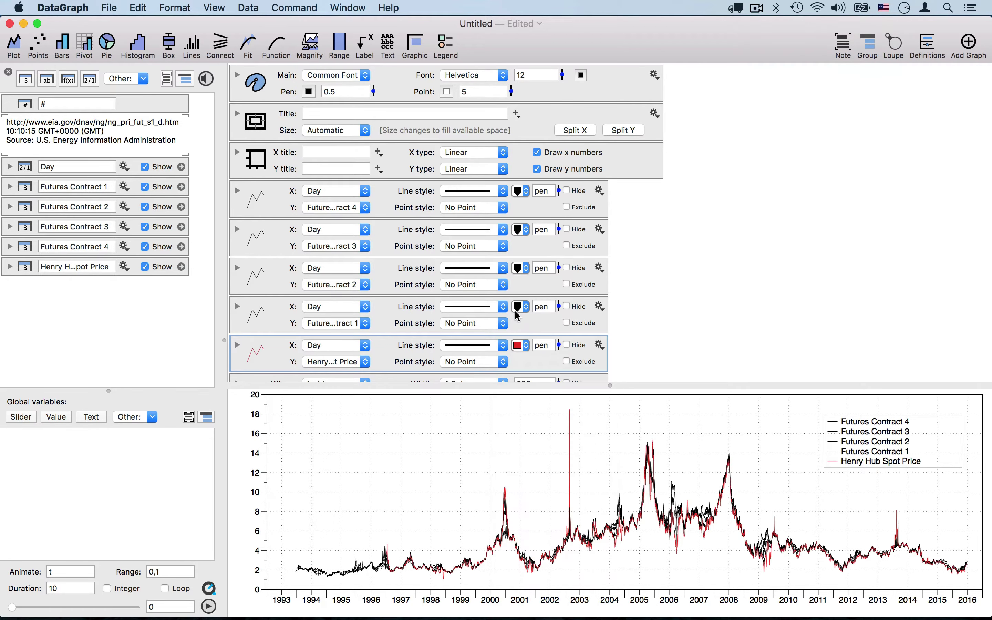
{"action": "left_click", "coordinate": [521, 307]}
{"action": "left_click", "coordinate": [537, 364]}
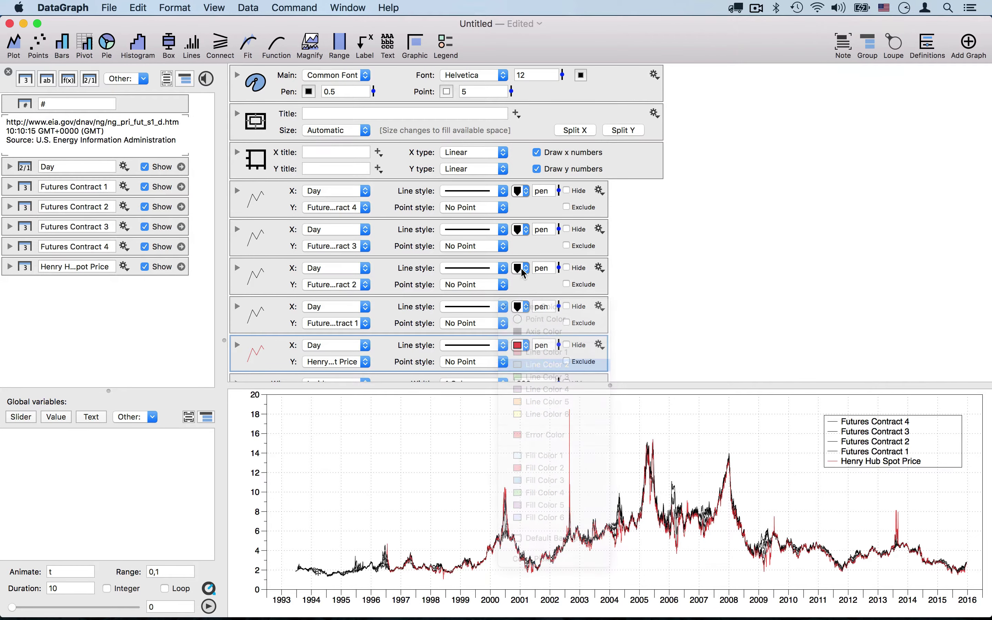
{"action": "left_click", "coordinate": [521, 268]}
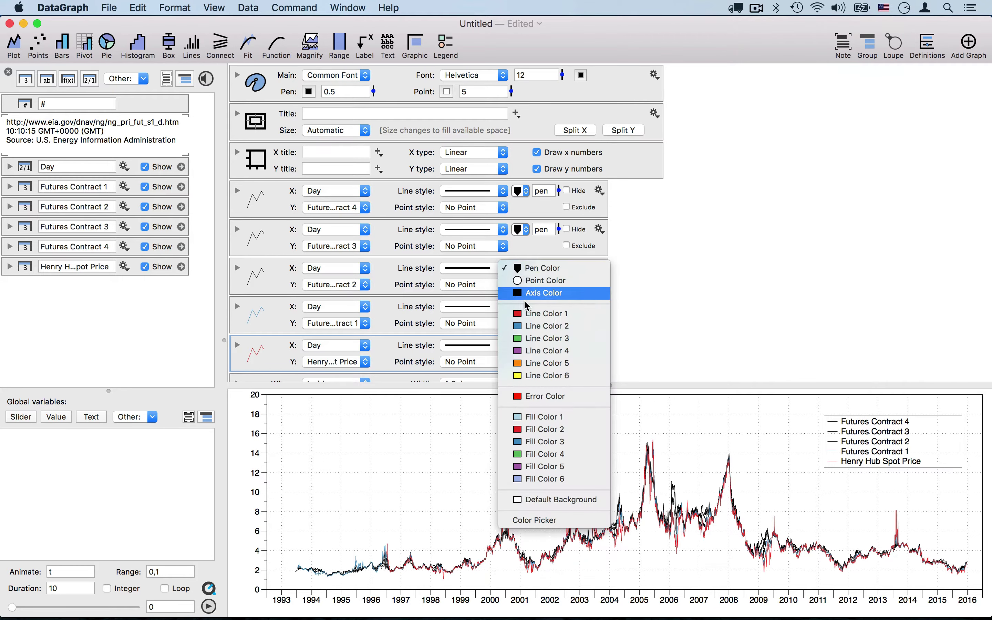
{"action": "left_click", "coordinate": [533, 338]}
{"action": "left_click", "coordinate": [523, 234]}
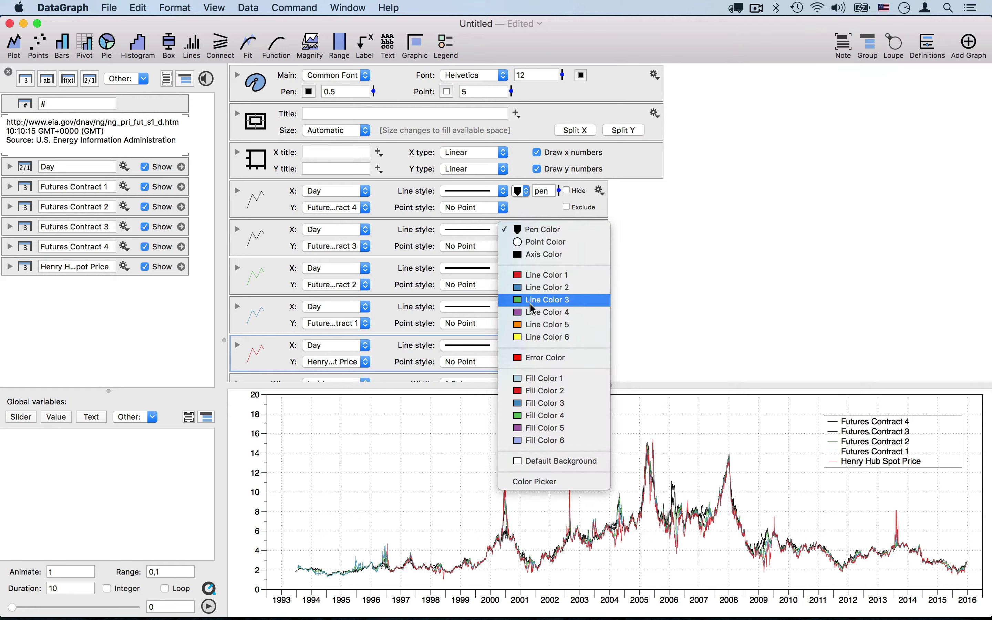
{"action": "left_click", "coordinate": [533, 316]}
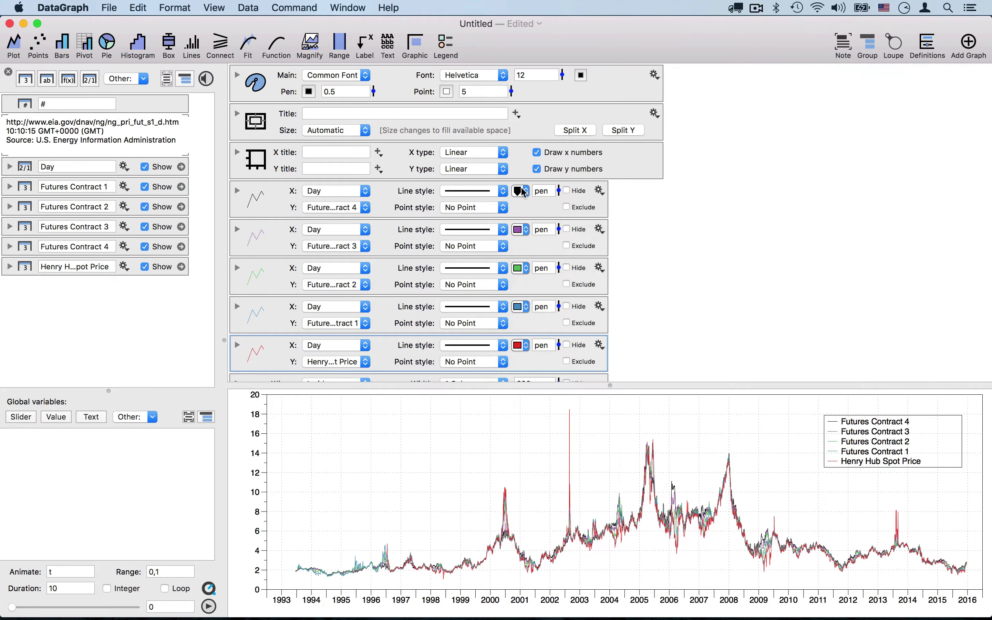
{"action": "left_click", "coordinate": [520, 191]}
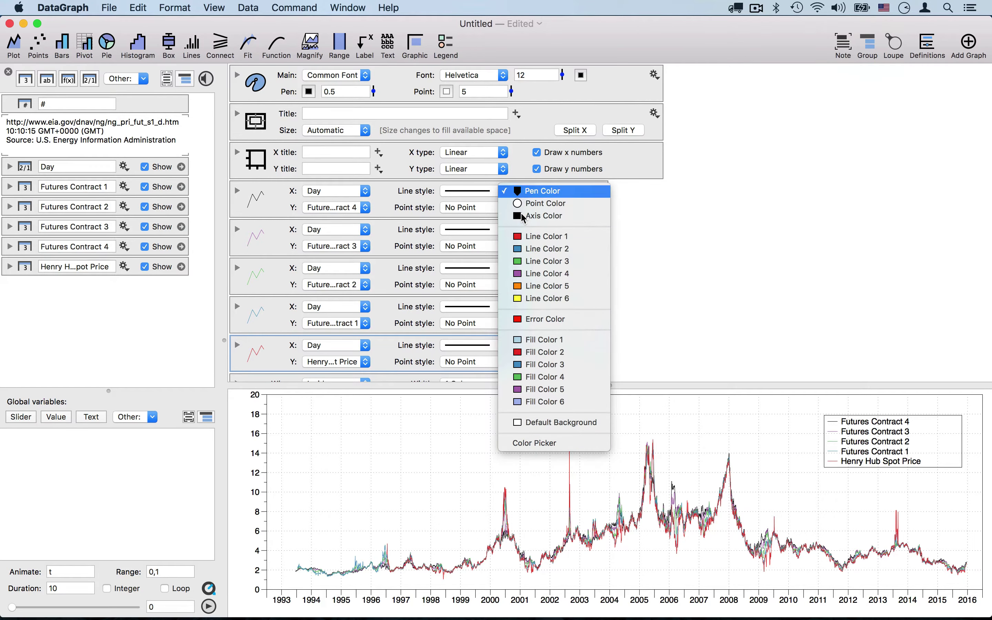
{"action": "left_click", "coordinate": [536, 287]}
- Enlarge the graph area and crop the time axis to about late 2005 through mid-2016
{"action": "left_click_drag", "start_coordinate": [753, 281], "coordinate": [744, 185]}
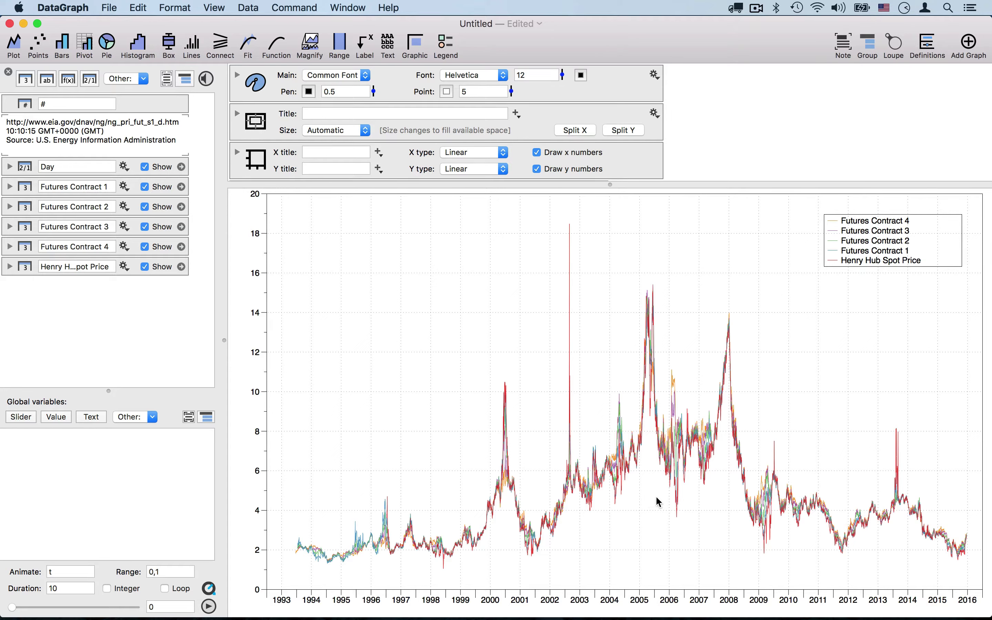
{"action": "left_click_drag", "start_coordinate": [686, 493], "coordinate": [977, 511]}
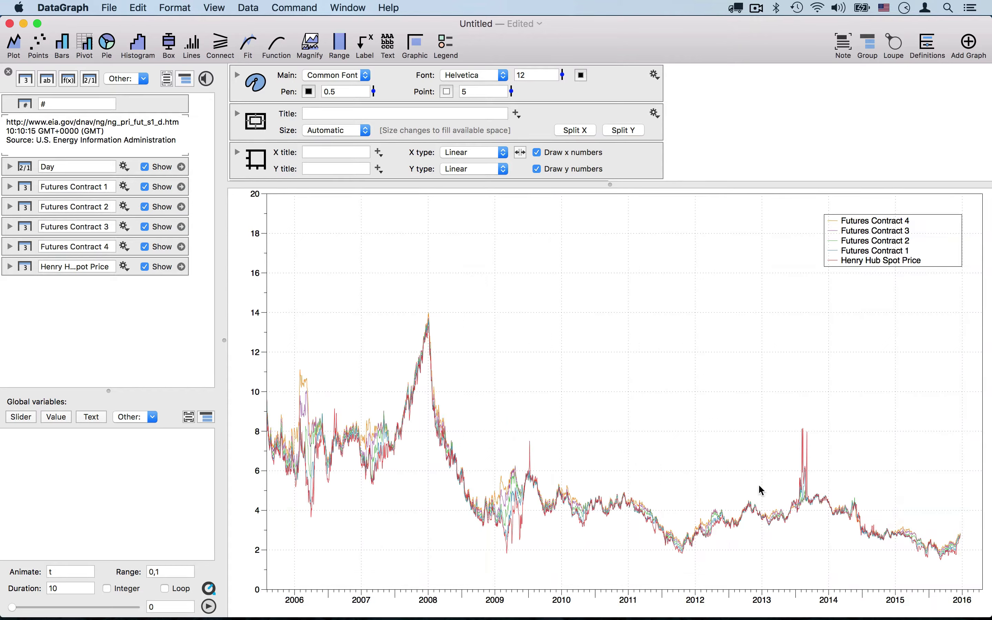
{"action": "mouse_move", "coordinate": [807, 604]}
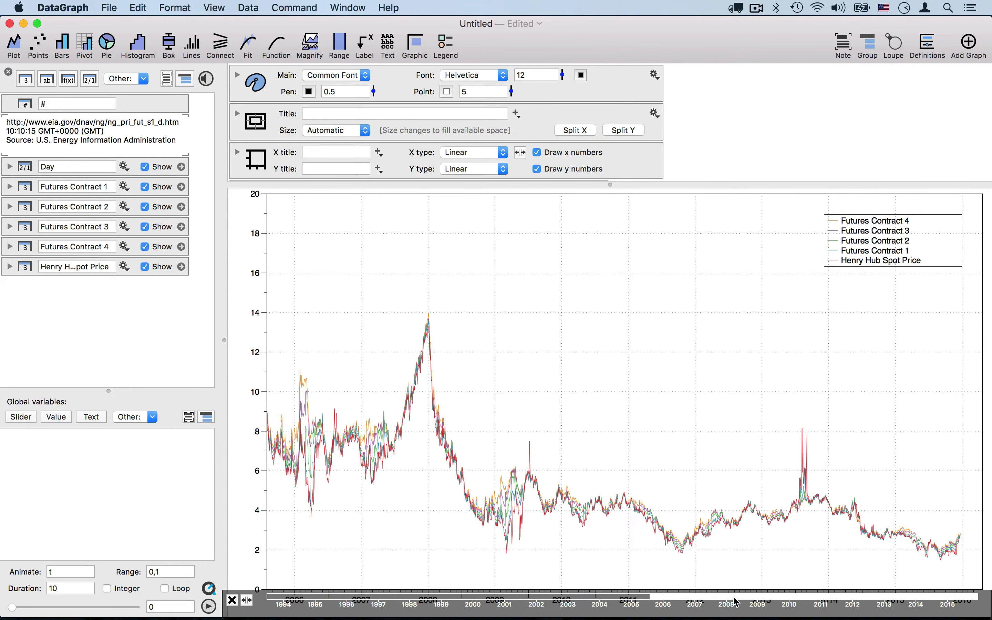
{"action": "scroll", "coordinate": [737, 603], "scroll_direction": "right", "scroll_amount": 5}
{"action": "scroll", "coordinate": [737, 603], "scroll_direction": "left", "scroll_amount": 8}
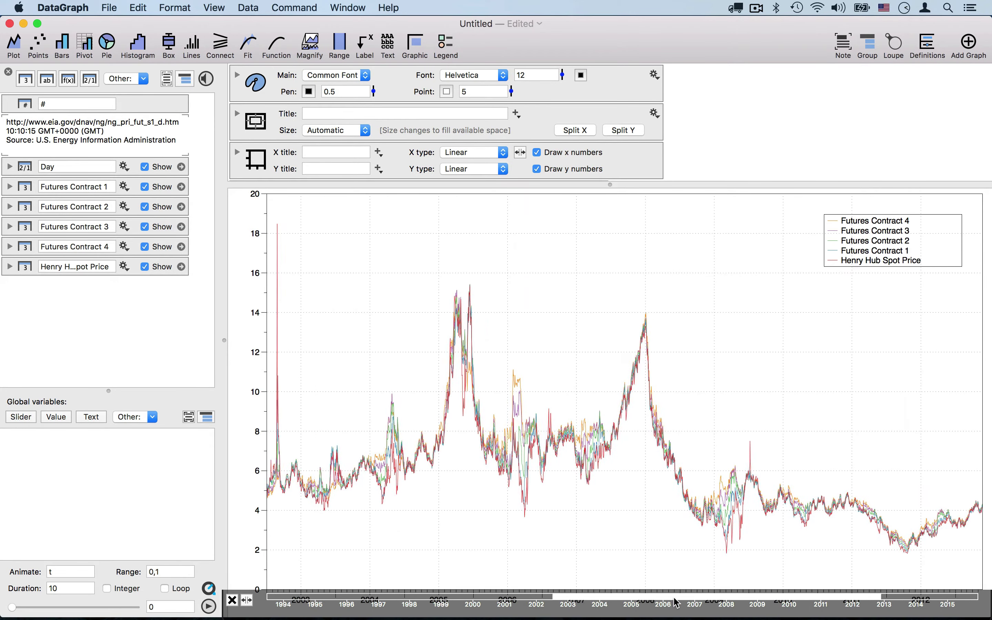
{"action": "scroll", "coordinate": [742, 603], "scroll_direction": "right", "scroll_amount": 3}
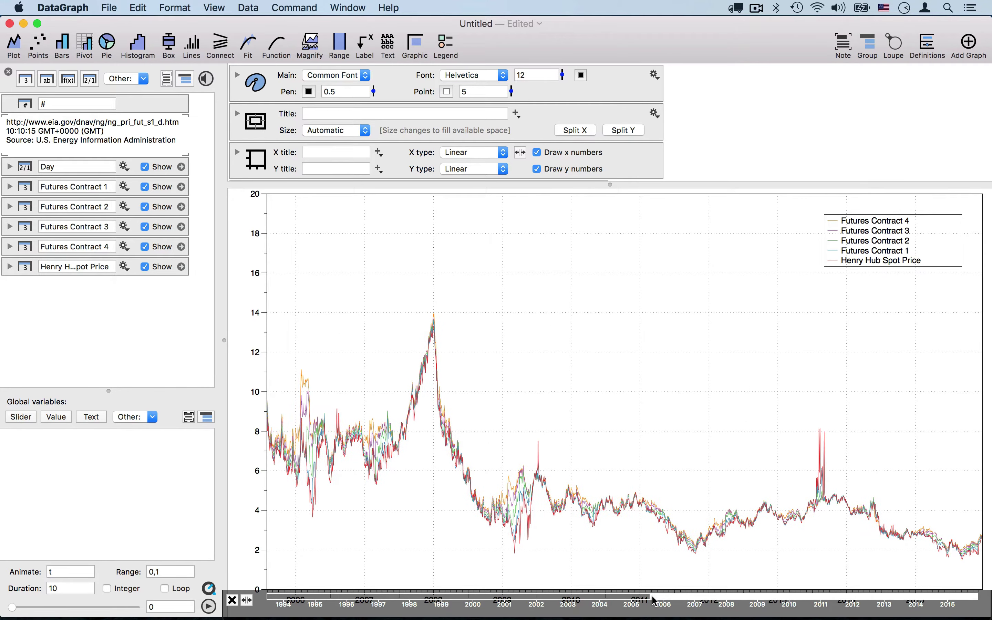
{"action": "scroll", "coordinate": [650, 601], "scroll_direction": "left", "scroll_amount": 3}
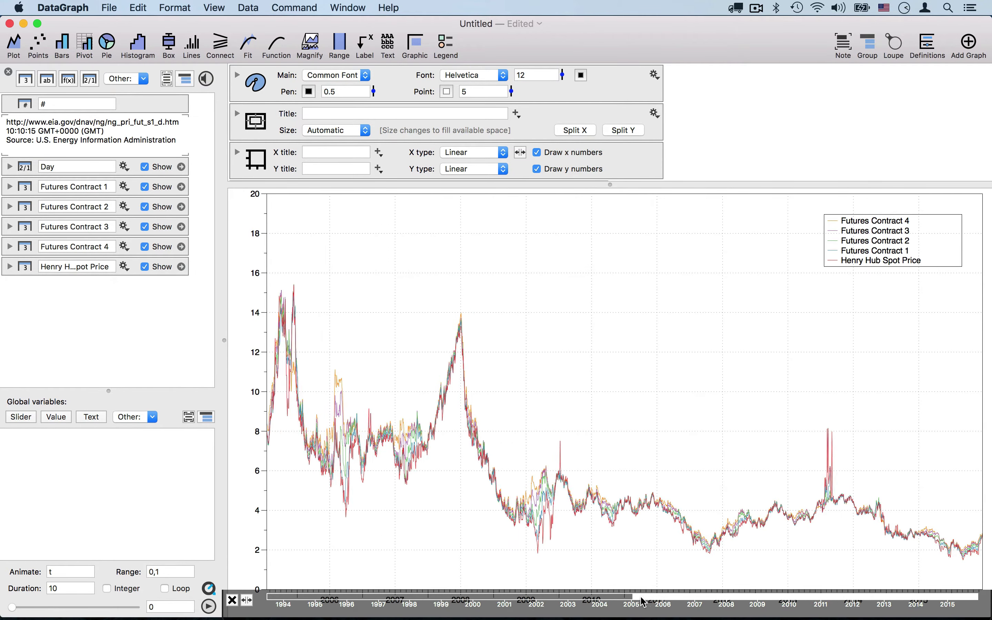
{"action": "scroll", "coordinate": [635, 603], "scroll_direction": "right", "scroll_amount": 2}
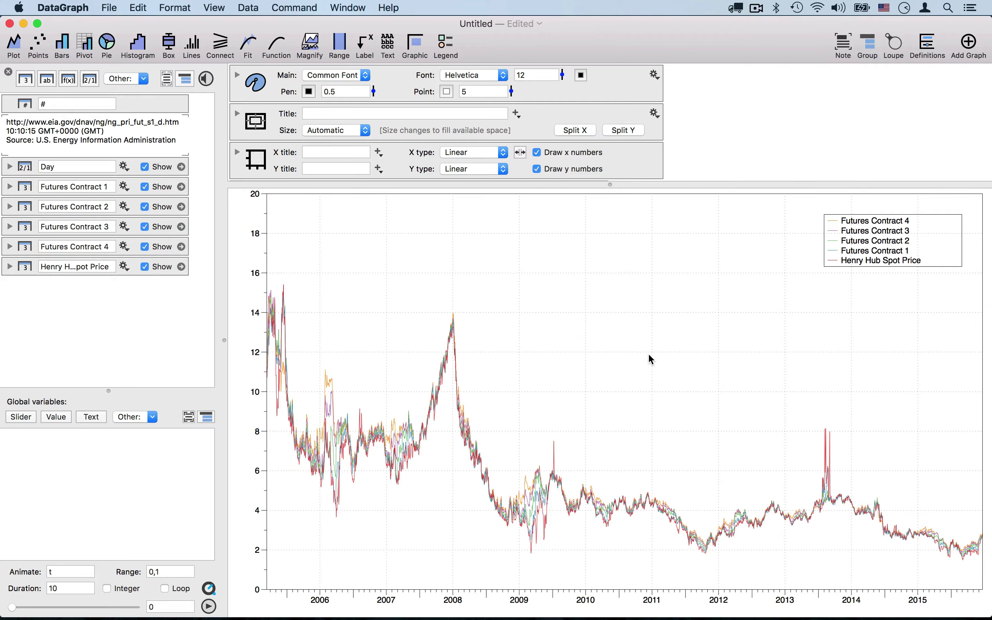
- Add a Magnify inset of the 2015–2016 end of the price lines, sized about 404 by 159, in the empty area above the curves
{"action": "left_click", "coordinate": [310, 43]}
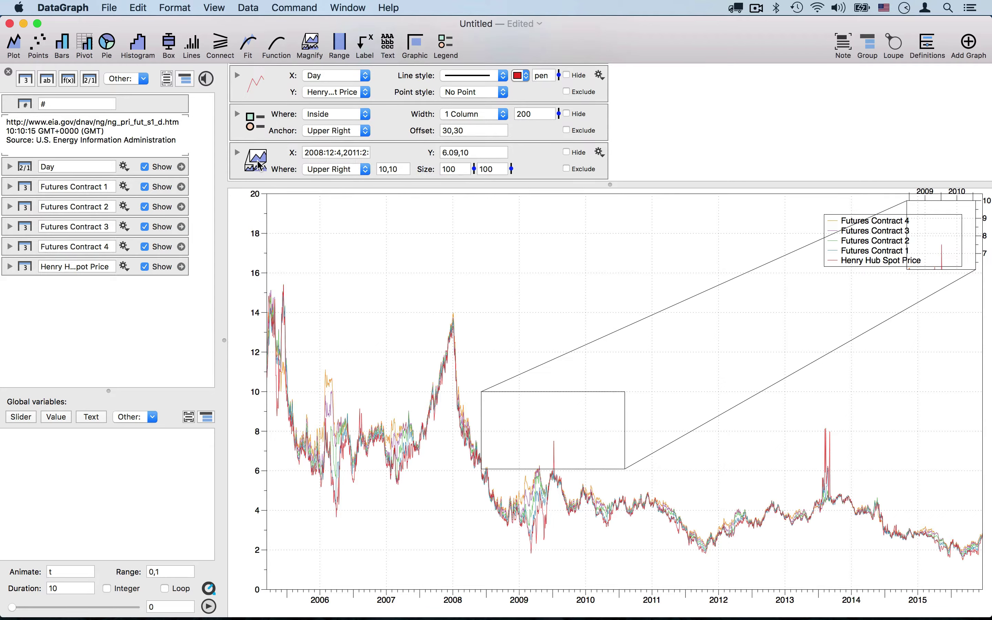
{"action": "left_click_drag", "start_coordinate": [541, 392], "coordinate": [893, 551]}
{"action": "left_click_drag", "start_coordinate": [948, 208], "coordinate": [546, 236]}
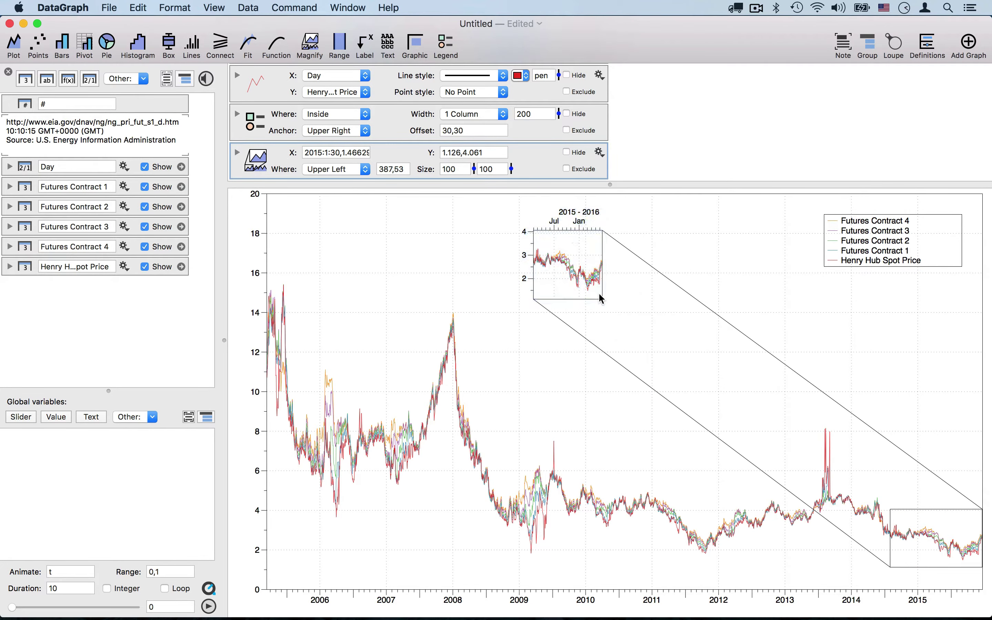
{"action": "left_click_drag", "start_coordinate": [602, 299], "coordinate": [811, 341]}
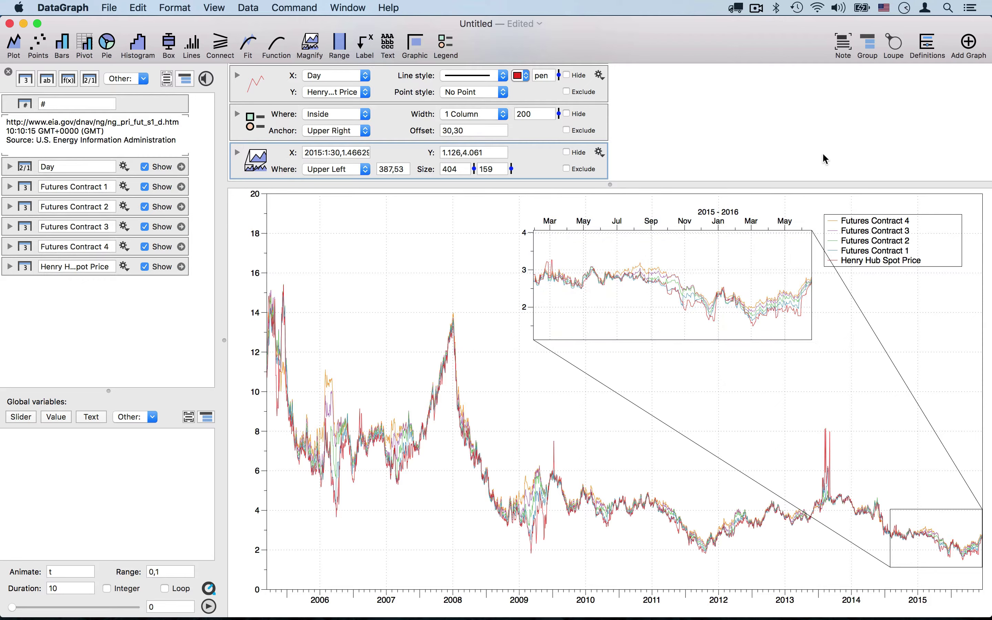
- Place the legend to the Right of the graph and shift the magnified inset to an Upper Right offset of about 91,39
{"action": "left_click", "coordinate": [339, 116]}
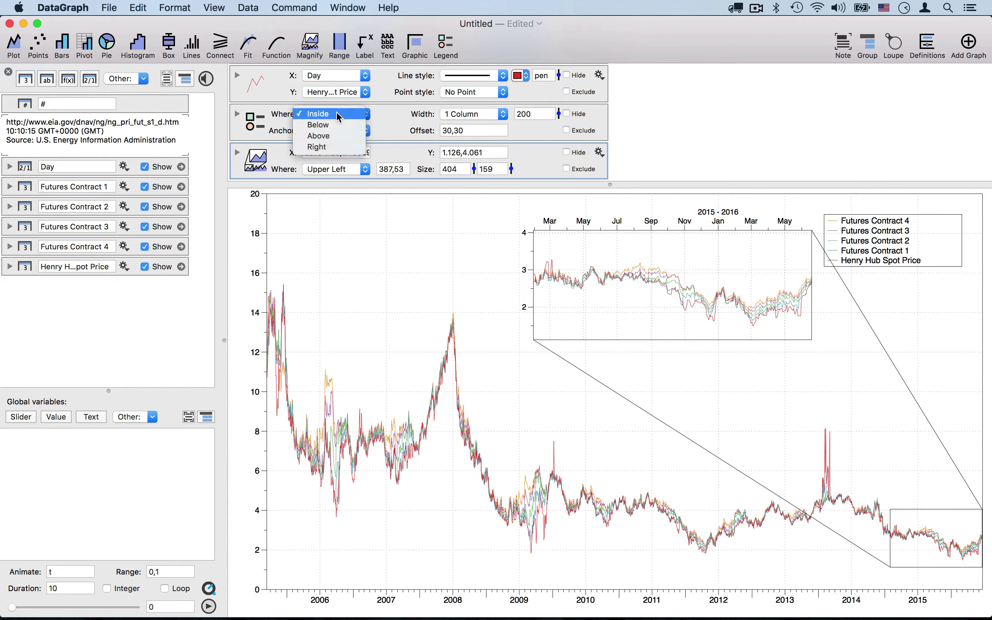
{"action": "left_click", "coordinate": [335, 148]}
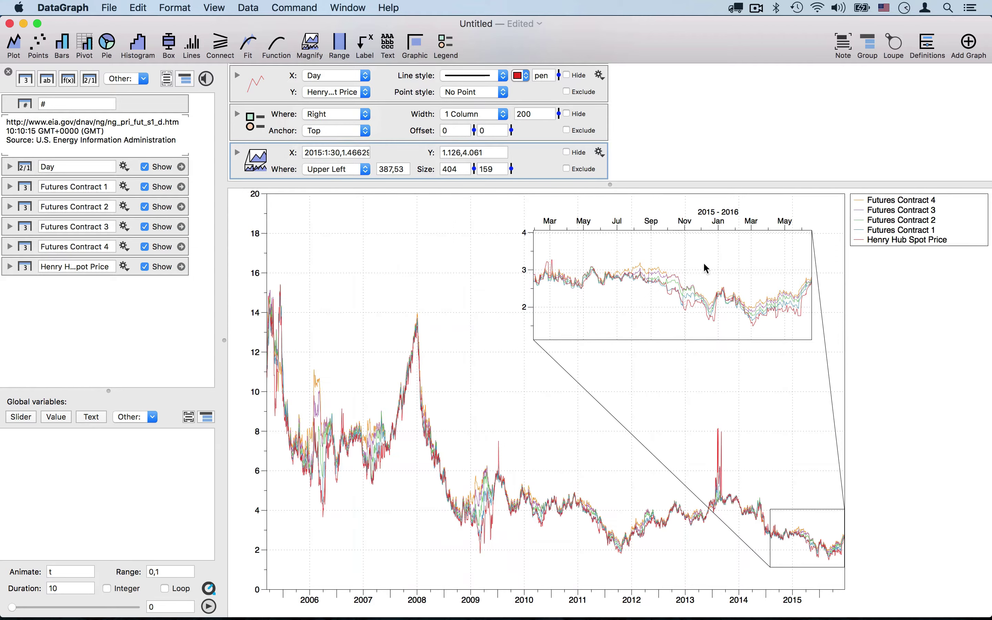
{"action": "left_click_drag", "start_coordinate": [734, 268], "coordinate": [705, 259]}
- Set the graph's grid lines to None and the overall pen width to 1
{"action": "right_click", "coordinate": [696, 392]}
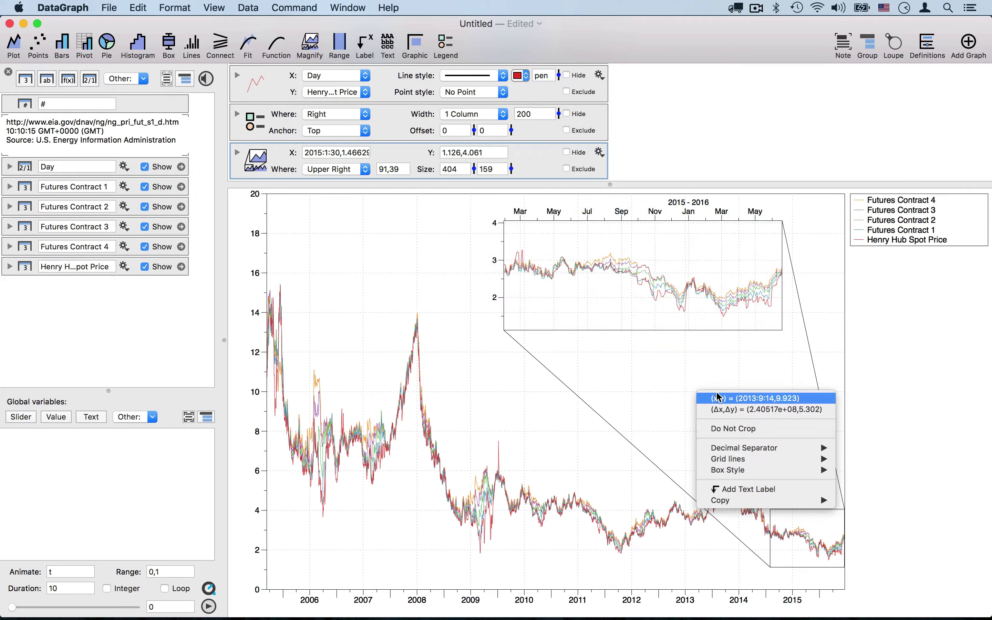
{"action": "mouse_move", "coordinate": [779, 458]}
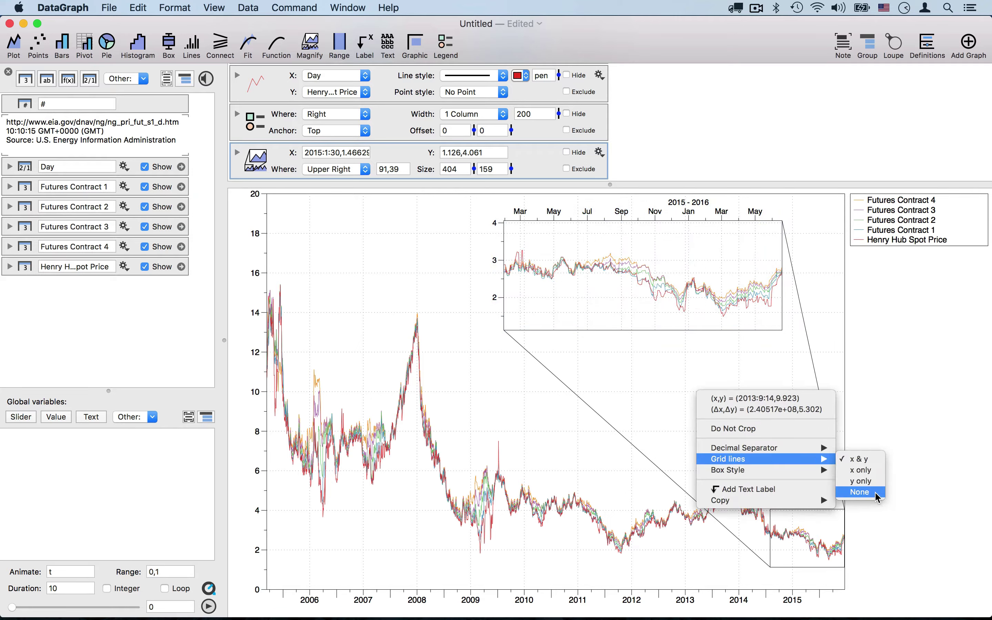
{"action": "left_click", "coordinate": [861, 492]}
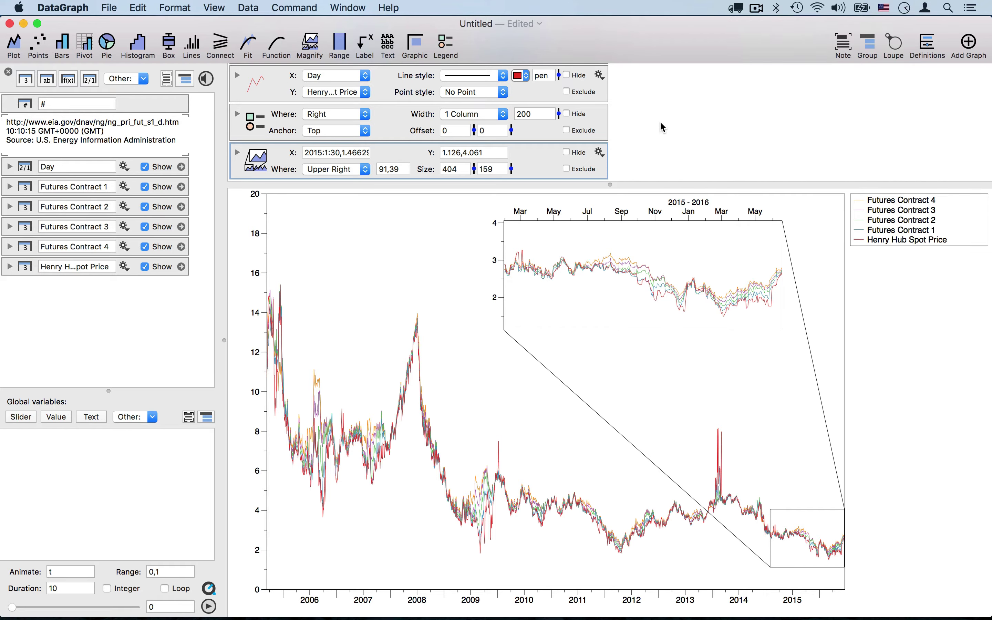
{"action": "scroll", "coordinate": [660, 128], "scroll_direction": "up", "scroll_amount": 5}
{"action": "scroll", "coordinate": [661, 127], "scroll_direction": "up", "scroll_amount": 2}
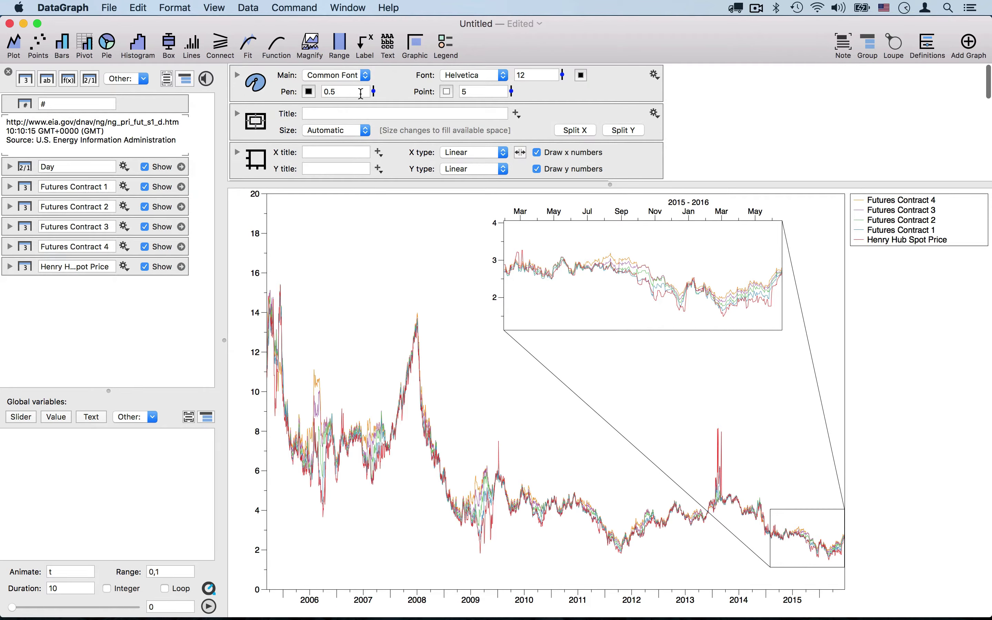
{"action": "mouse_move", "coordinate": [374, 92]}
{"action": "left_mouse_down"}
{"action": "mouse_move", "coordinate": [373, 84]}
{"action": "mouse_move", "coordinate": [374, 93]}
{"action": "left_mouse_up"}
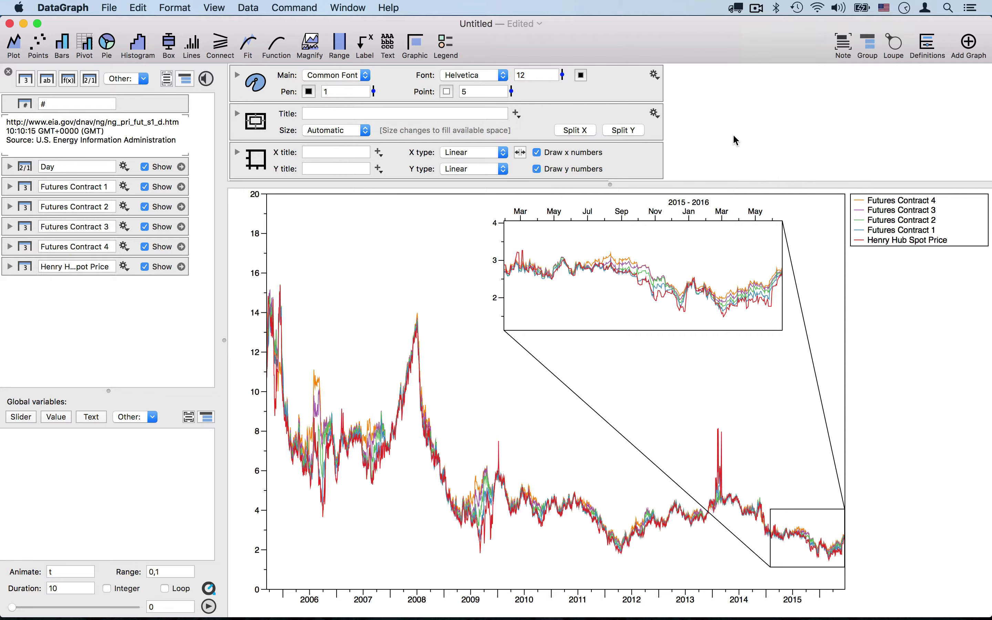
- Add a horizontal reference line across the graph with a Lines command set to Y Lines at value 2
{"action": "scroll", "coordinate": [623, 129], "scroll_direction": "down", "scroll_amount": 3}
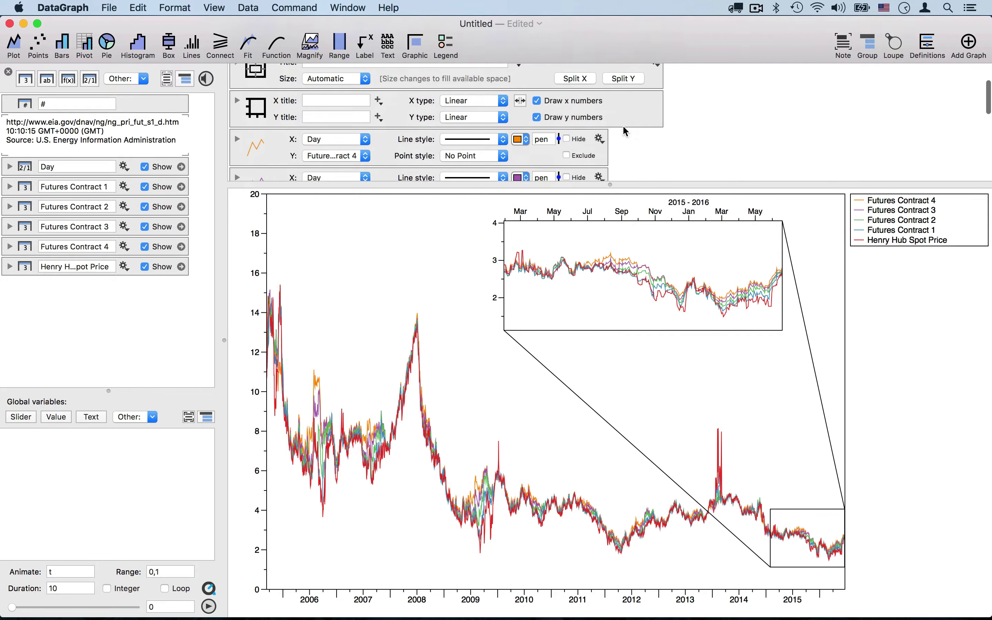
{"action": "left_click", "coordinate": [195, 51]}
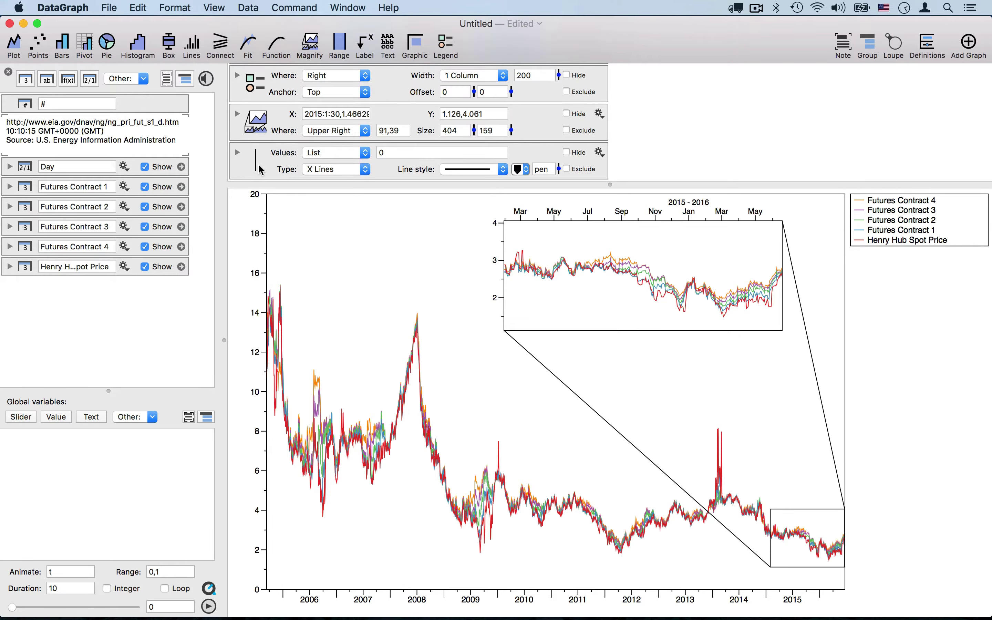
{"action": "left_click", "coordinate": [321, 168]}
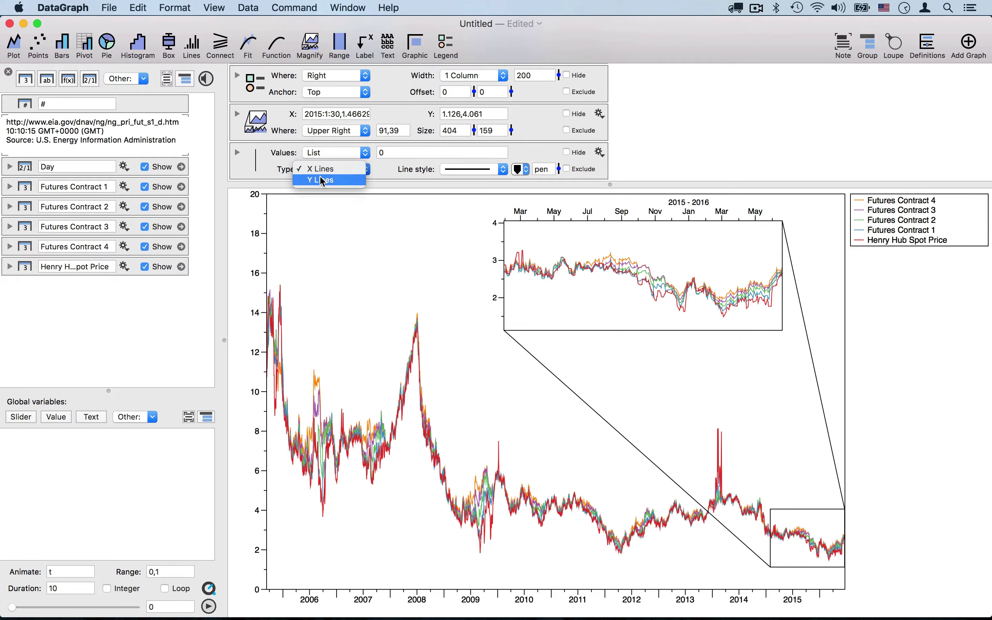
{"action": "left_click", "coordinate": [322, 180]}
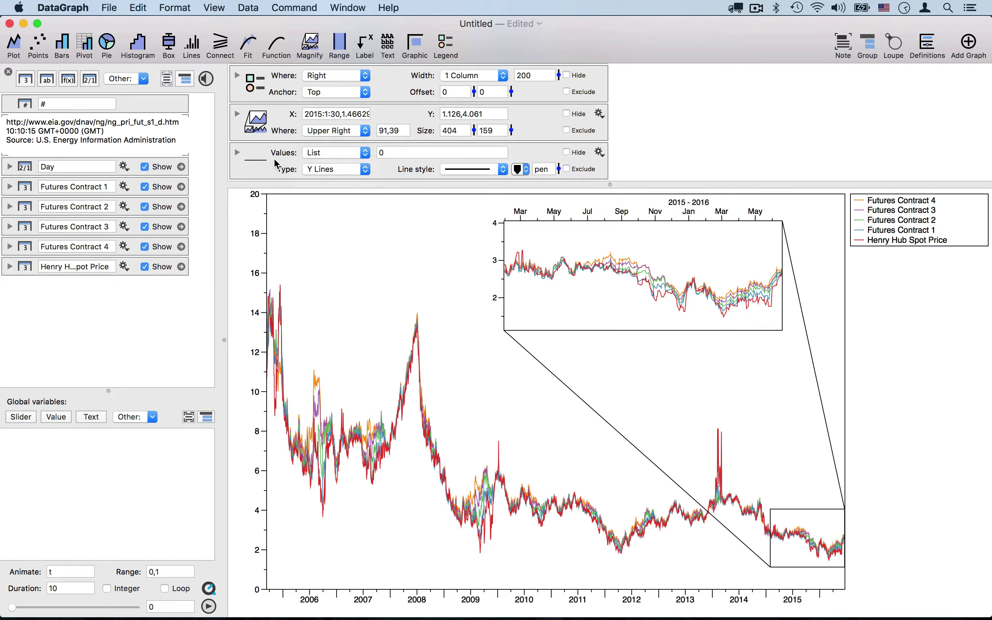
{"action": "left_click", "coordinate": [397, 153]}
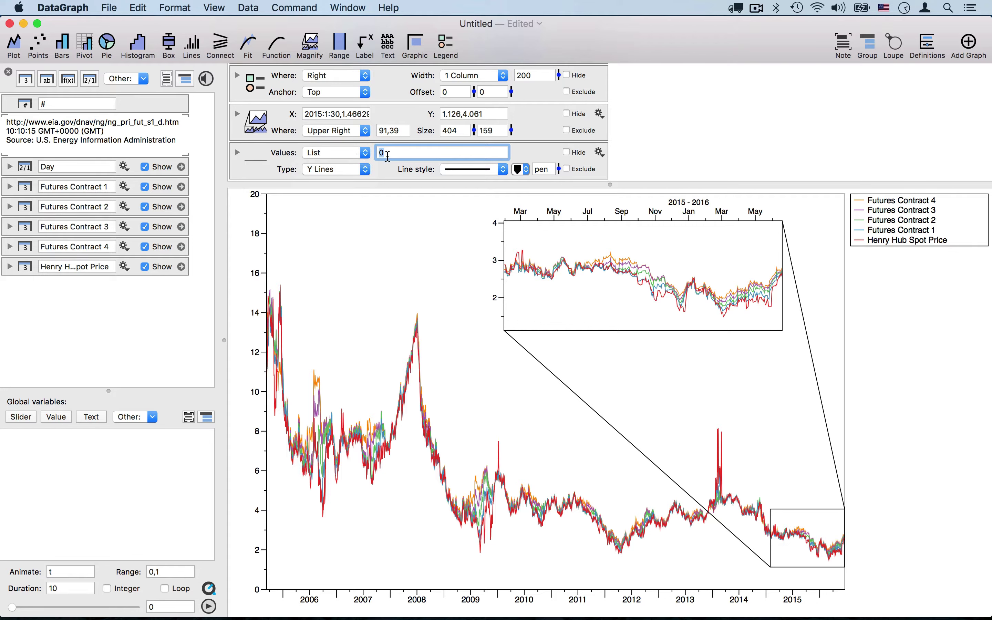
{"action": "type", "text": "2"}
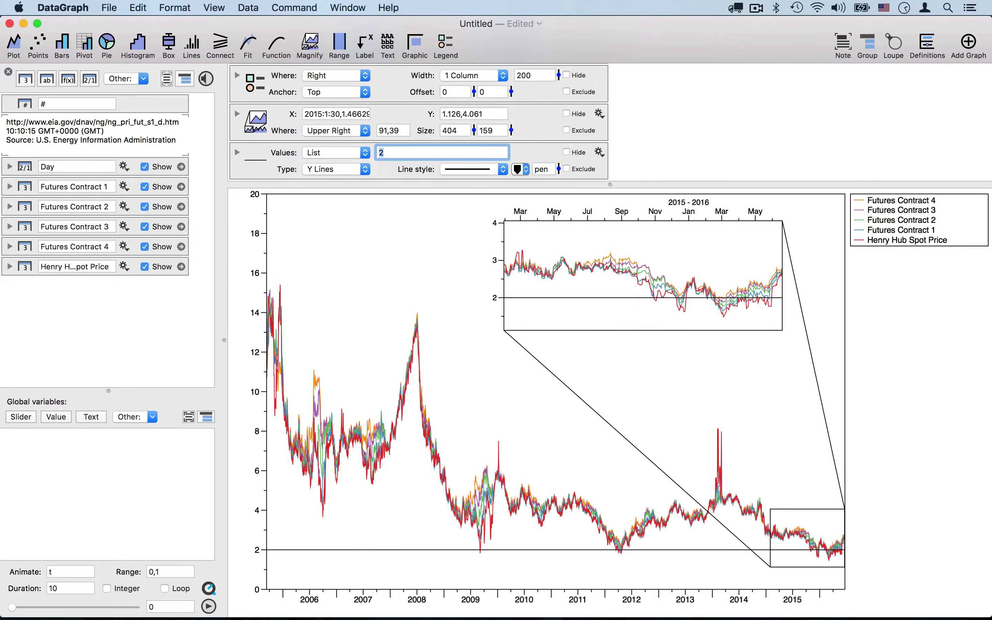
{"action": "left_click", "coordinate": [386, 165]}
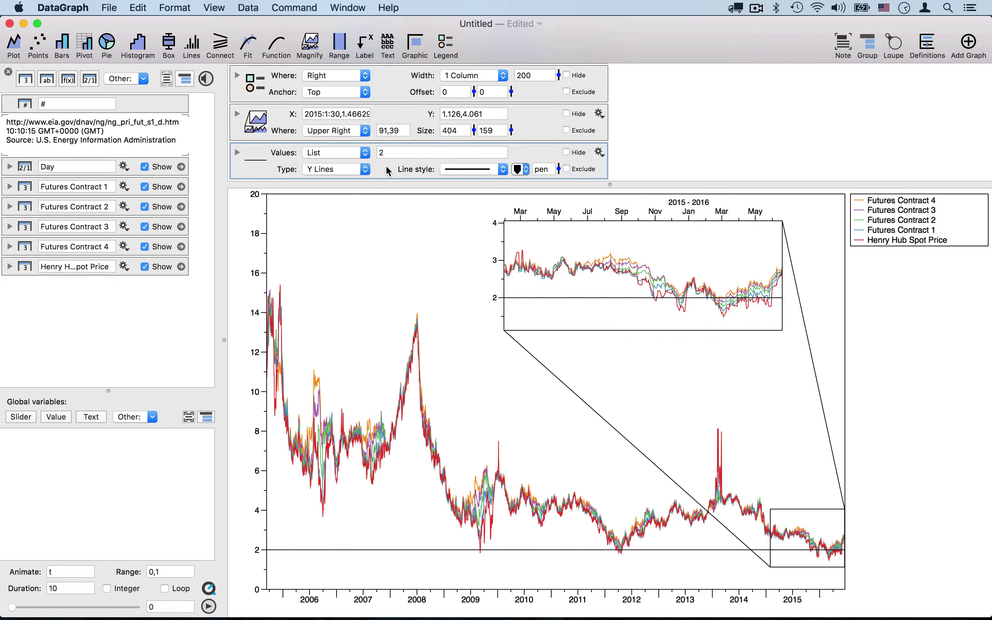
- Look up the 06/20/2016 Henry Hub Spot Price in the data table and set the horizontal line's value to 2.74
{"action": "left_click", "coordinate": [8, 73]}
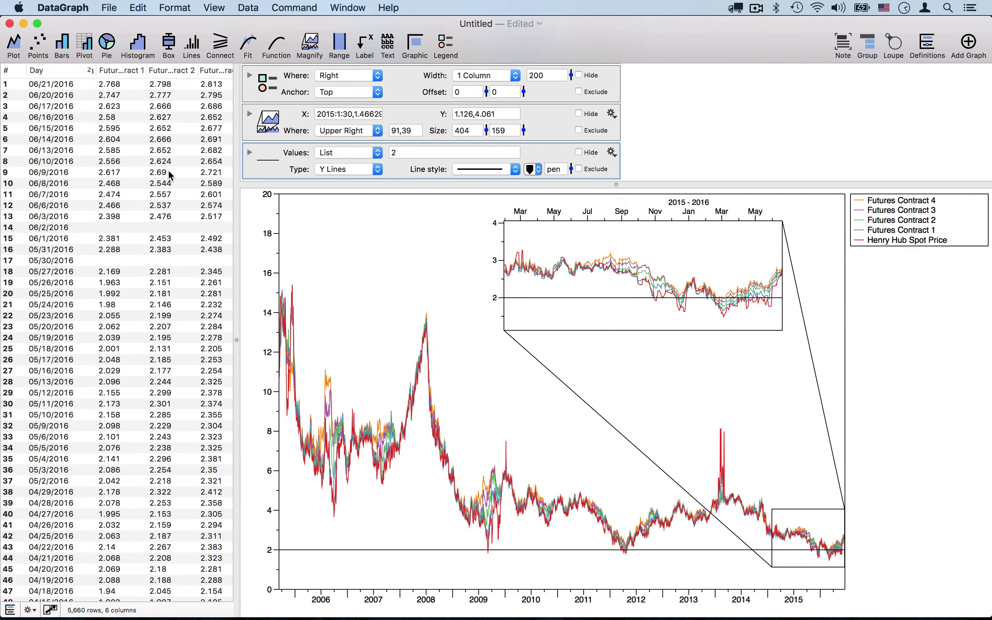
{"action": "scroll", "coordinate": [178, 162], "scroll_direction": "right", "scroll_amount": 5}
{"action": "scroll", "coordinate": [176, 158], "scroll_direction": "right", "scroll_amount": 3}
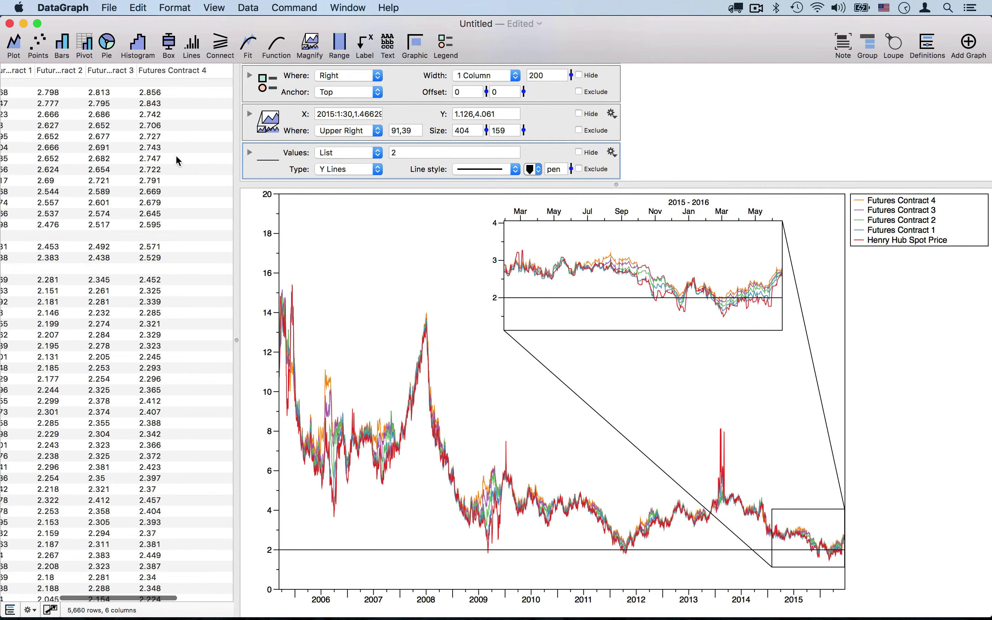
{"action": "scroll", "coordinate": [164, 111], "scroll_direction": "down", "scroll_amount": 1}
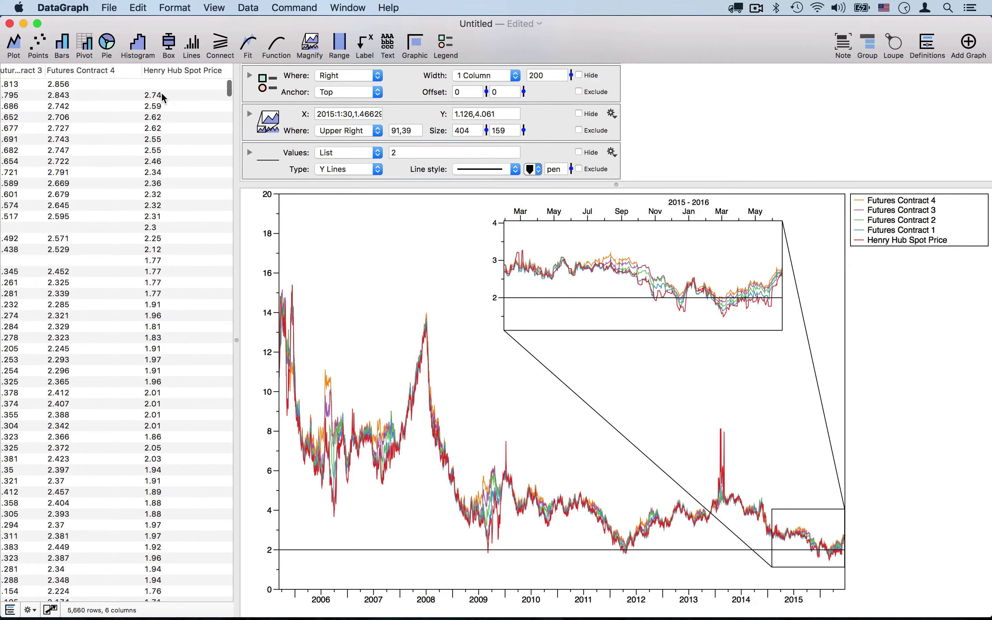
{"action": "left_click", "coordinate": [161, 92]}
{"action": "scroll", "coordinate": [99, 184], "scroll_direction": "left", "scroll_amount": 8}
{"action": "scroll", "coordinate": [89, 182], "scroll_direction": "left", "scroll_amount": 2}
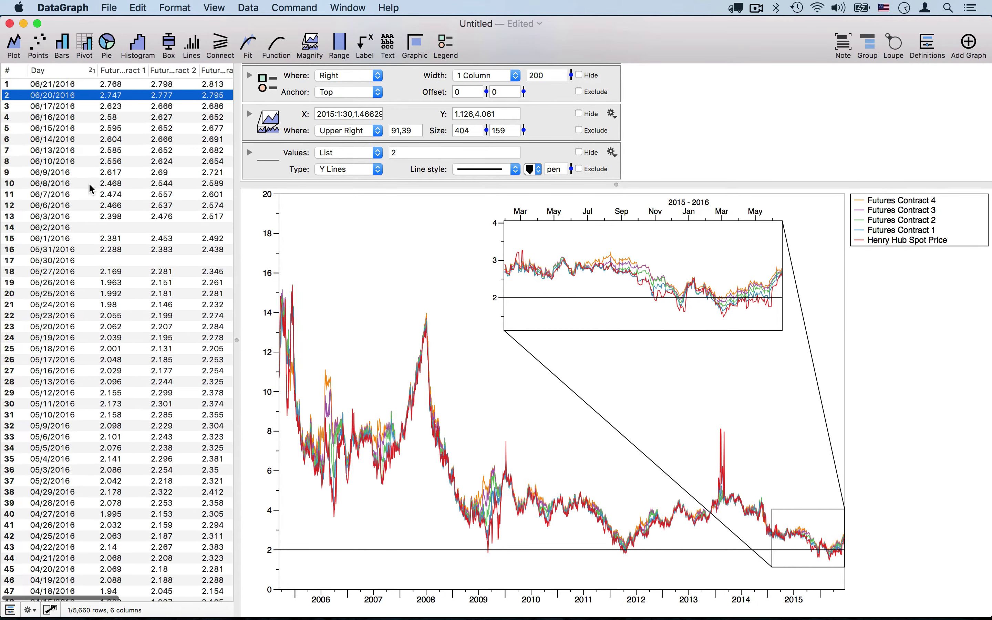
{"action": "scroll", "coordinate": [89, 183], "scroll_direction": "right", "scroll_amount": 8}
{"action": "scroll", "coordinate": [88, 183], "scroll_direction": "right", "scroll_amount": 1}
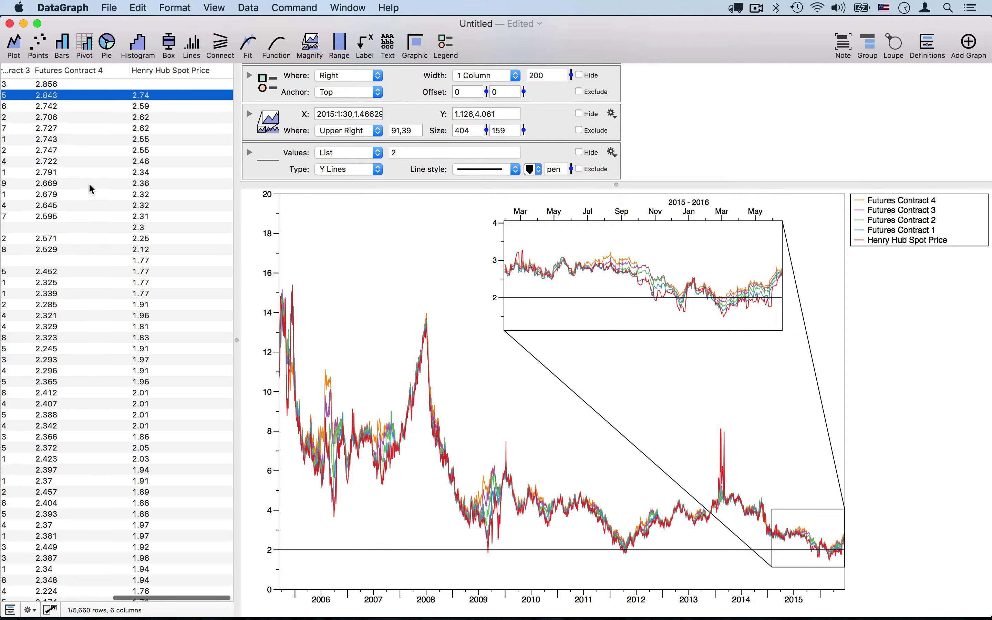
{"action": "left_click", "coordinate": [416, 152]}
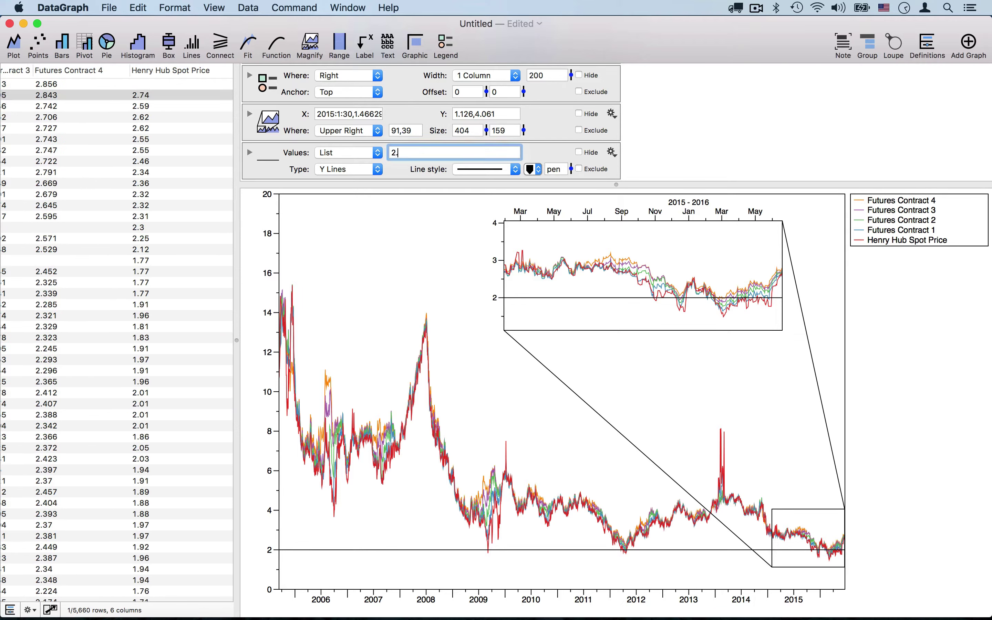
{"action": "key", "text": "Return"}
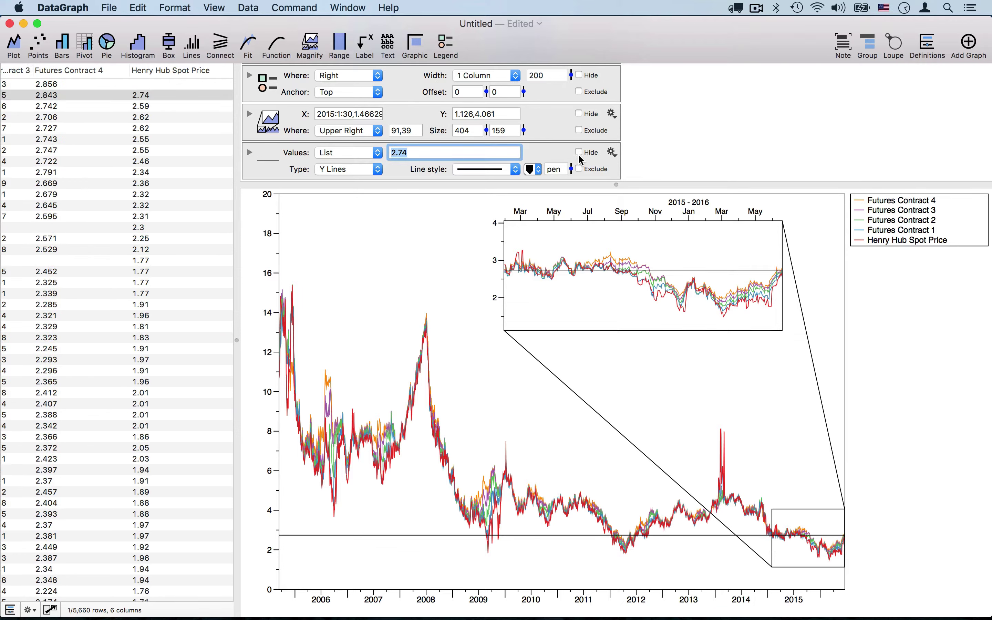
- Set the 2.74 reference line's color to Line Color 1 and its line style to the long-dash pattern
{"action": "left_click", "coordinate": [533, 169]}
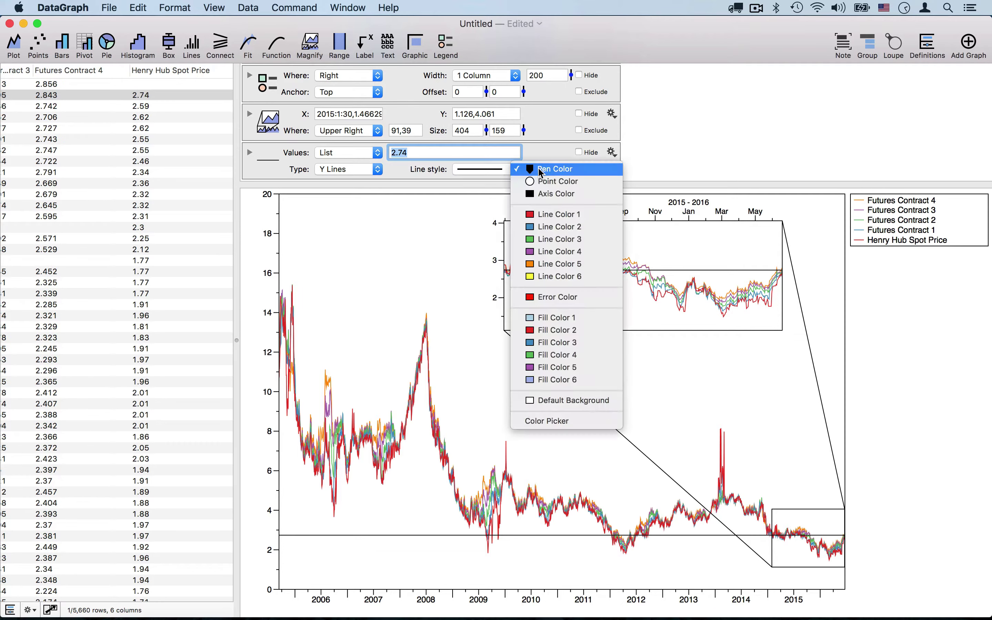
{"action": "left_click", "coordinate": [542, 215]}
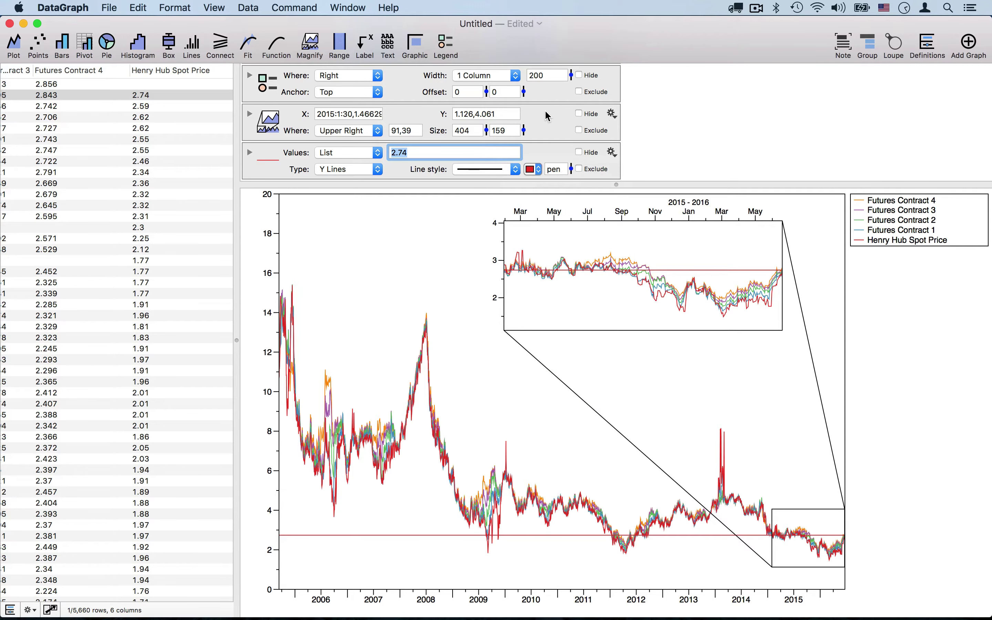
{"action": "left_click", "coordinate": [395, 176]}
{"action": "left_click", "coordinate": [475, 170]}
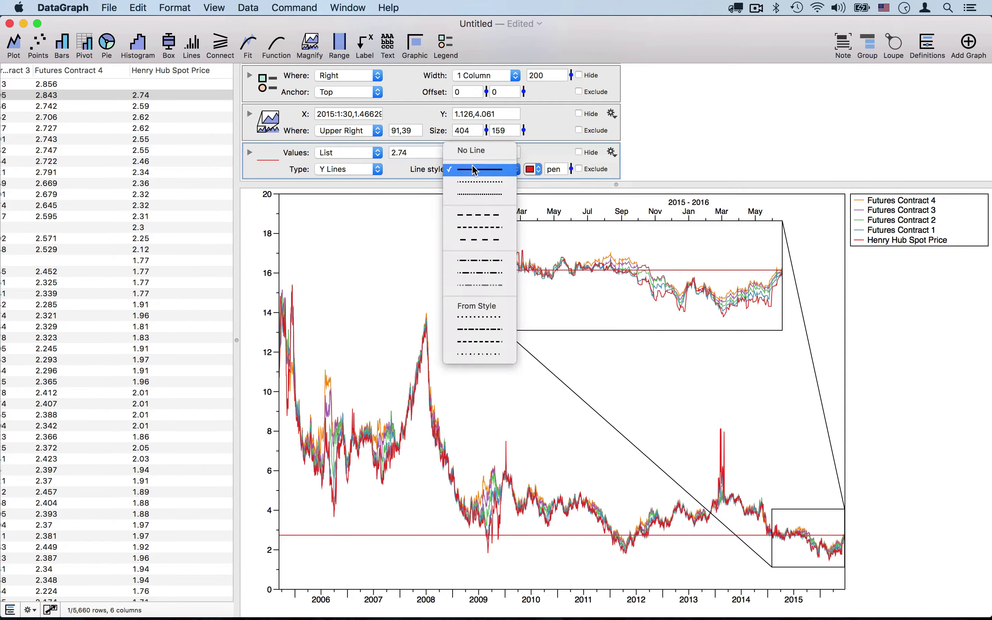
{"action": "left_click", "coordinate": [477, 216]}
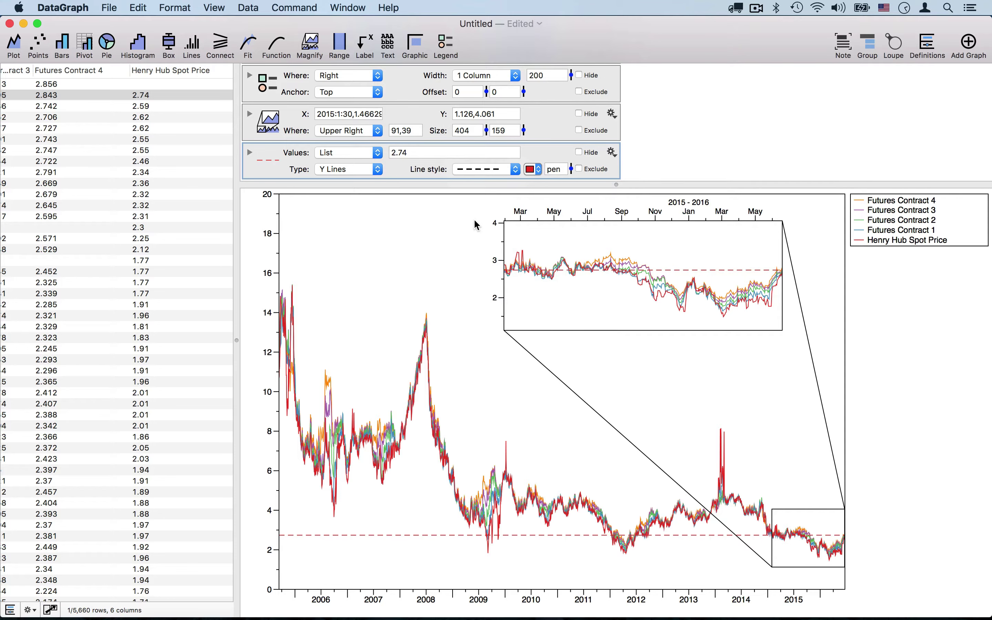
{"action": "left_click", "coordinate": [707, 131]}
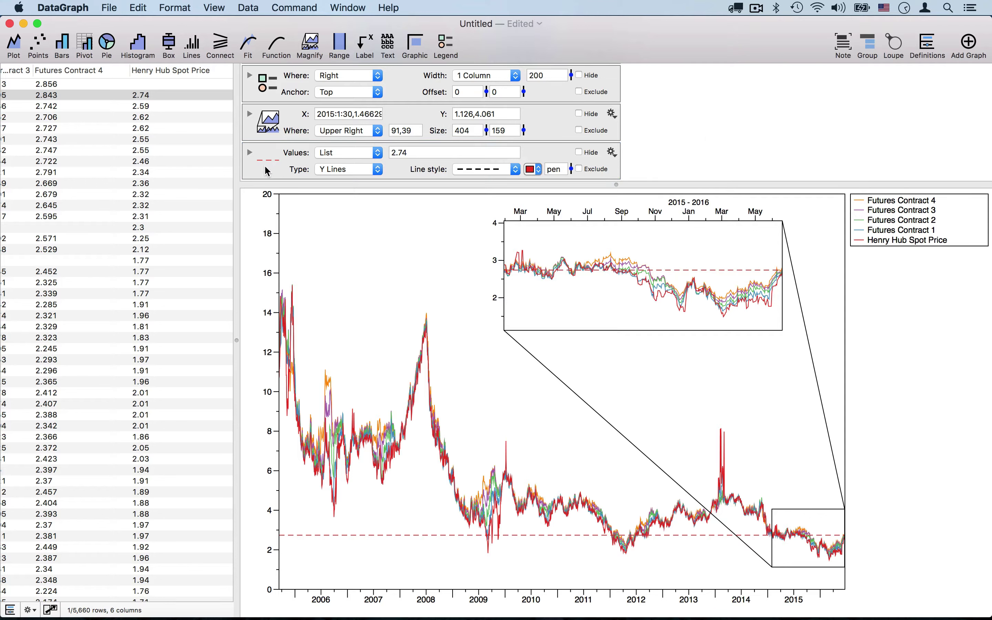
- Add an arrow label reading 2.74 directly above the dashed line, anchored at about 2016:1:31,2.74 with offset 0,26
{"action": "left_click", "coordinate": [365, 45]}
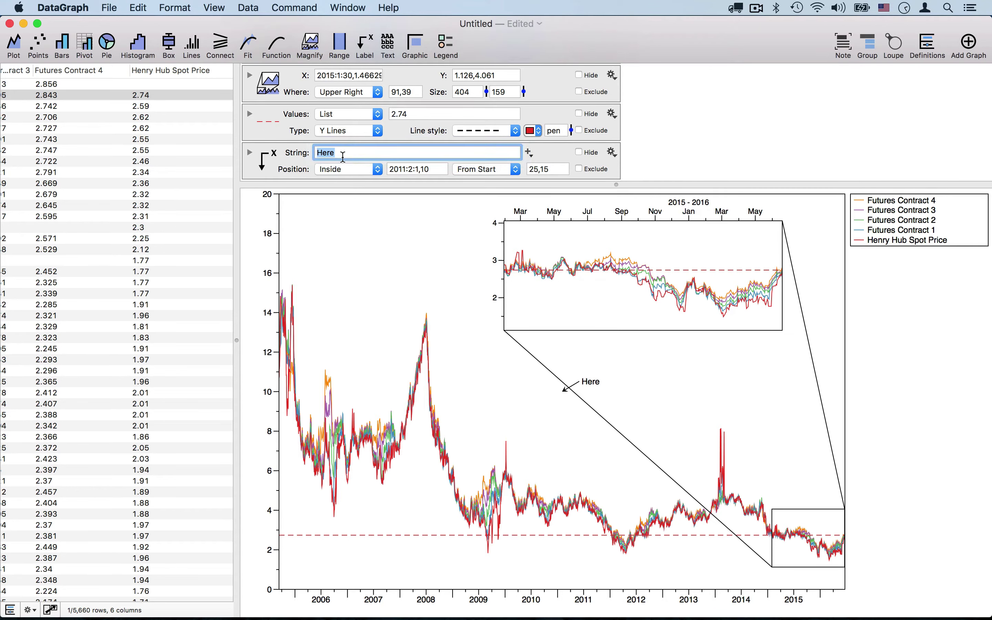
{"action": "left_click_drag", "start_coordinate": [576, 387], "coordinate": [828, 530]}
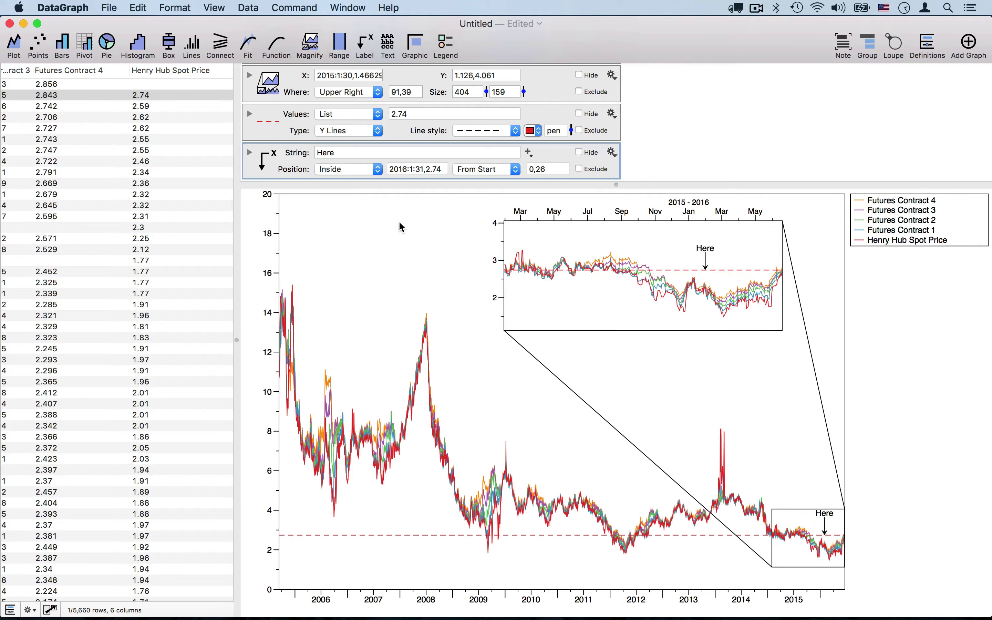
{"action": "left_click", "coordinate": [277, 159]}
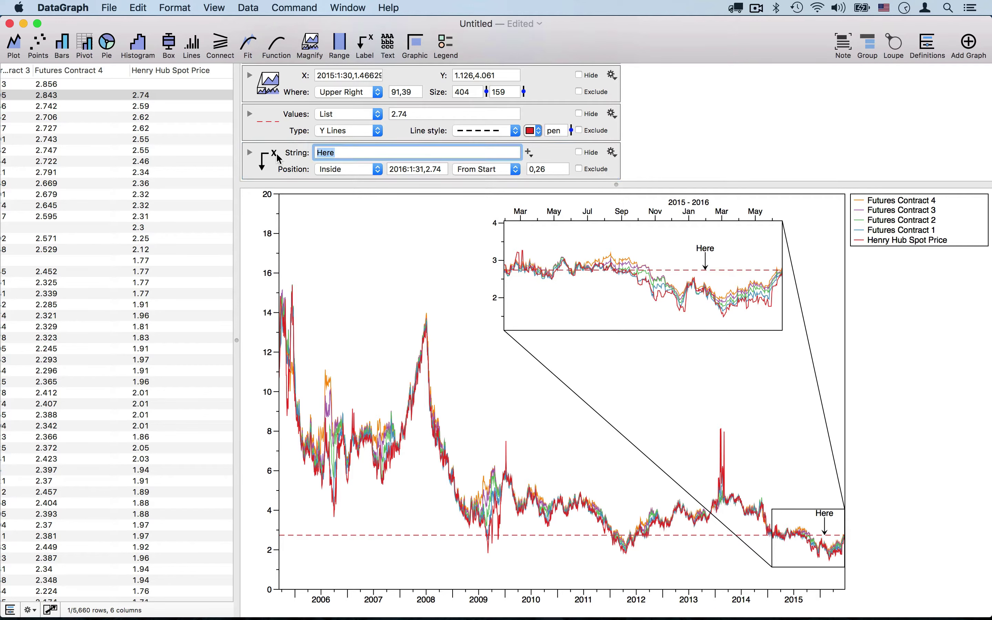
{"action": "type", "text": "2.74"}
{"action": "key", "text": "Return"}
- Color the 2.74 label's arrow and text red to match the dashed reference line
{"action": "left_click", "coordinate": [250, 155]}
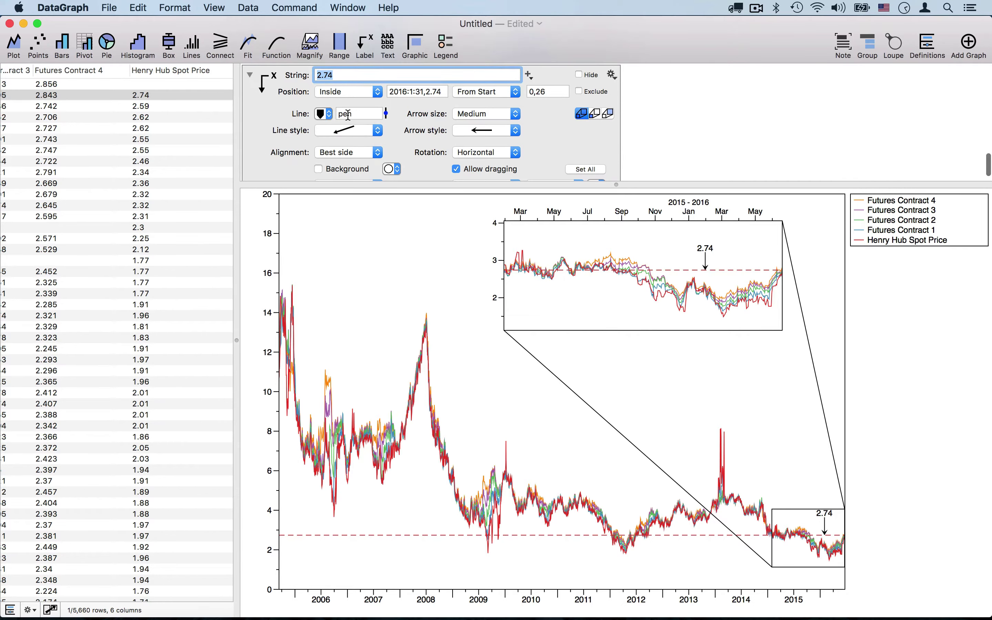
{"action": "left_click", "coordinate": [324, 115]}
{"action": "left_click", "coordinate": [331, 160]}
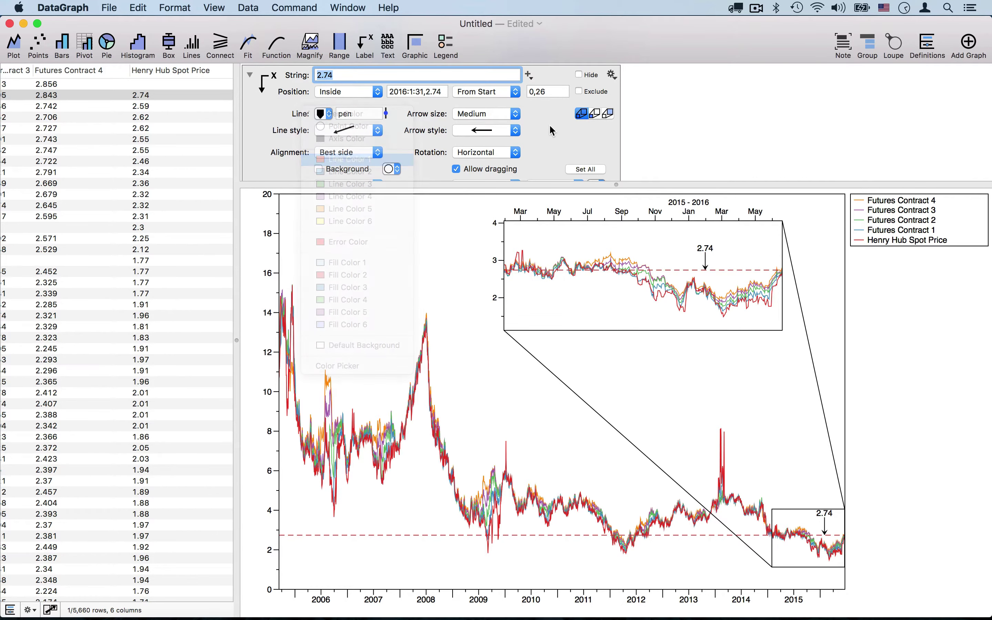
{"action": "scroll", "coordinate": [550, 133], "scroll_direction": "down", "scroll_amount": 2}
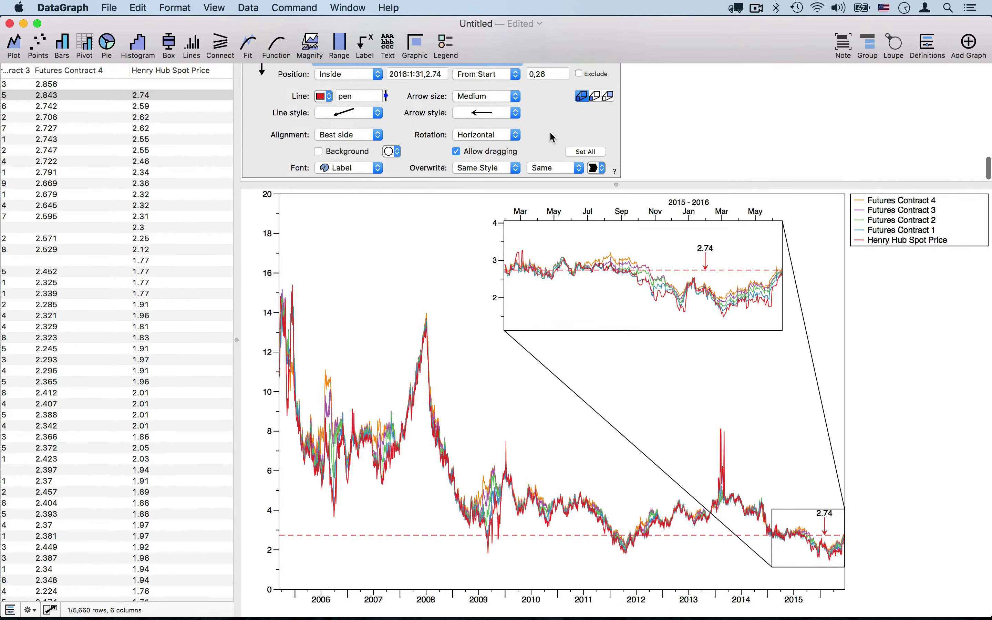
{"action": "left_click", "coordinate": [602, 169]}
{"action": "left_click", "coordinate": [613, 239]}
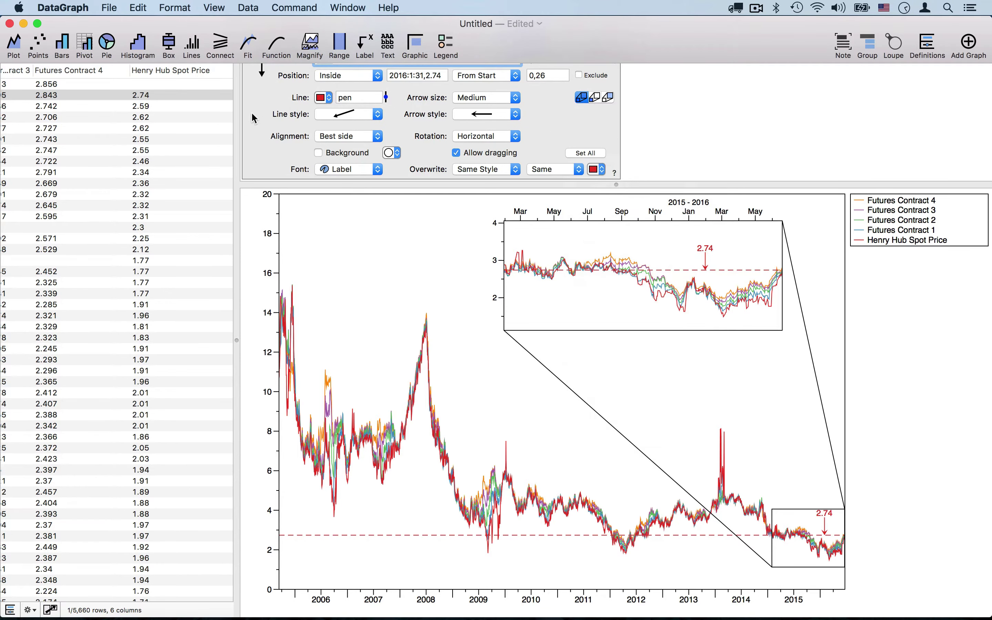
{"action": "scroll", "coordinate": [255, 119], "scroll_direction": "up", "scroll_amount": 5}
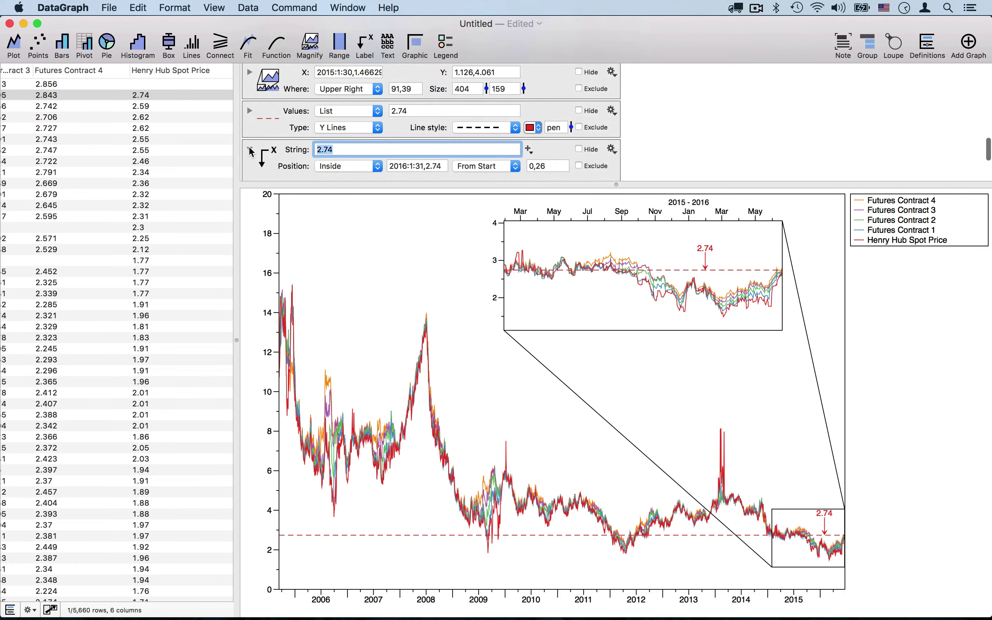
{"action": "left_click", "coordinate": [697, 150]}
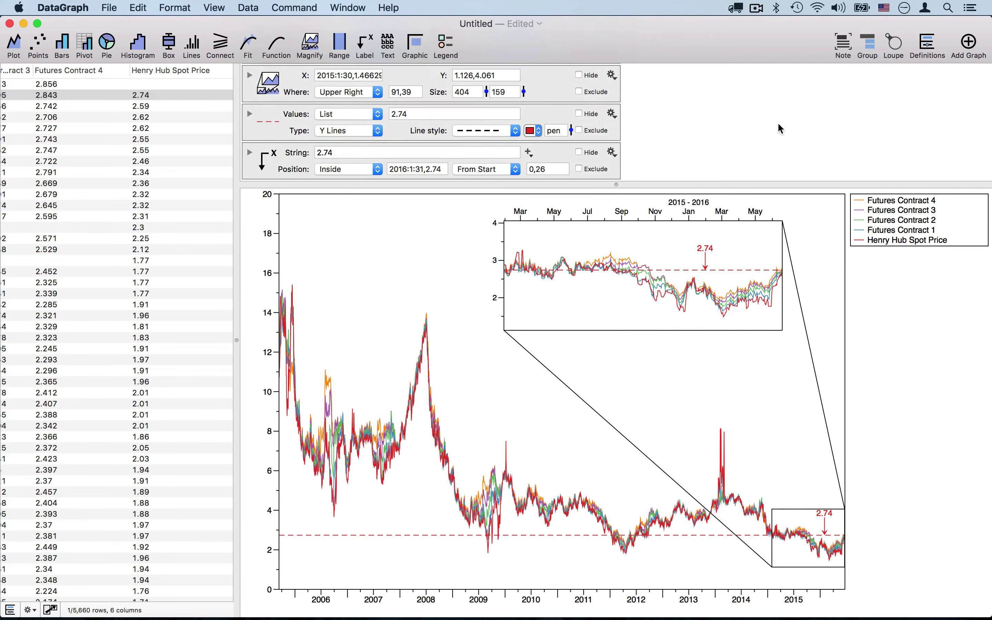
- Move the magnified region over the 2009–2010 price spike and return it to the 2015–2016 end of the lines
{"action": "left_click", "coordinate": [800, 556]}
{"action": "left_click_drag", "start_coordinate": [801, 556], "coordinate": [480, 476]}
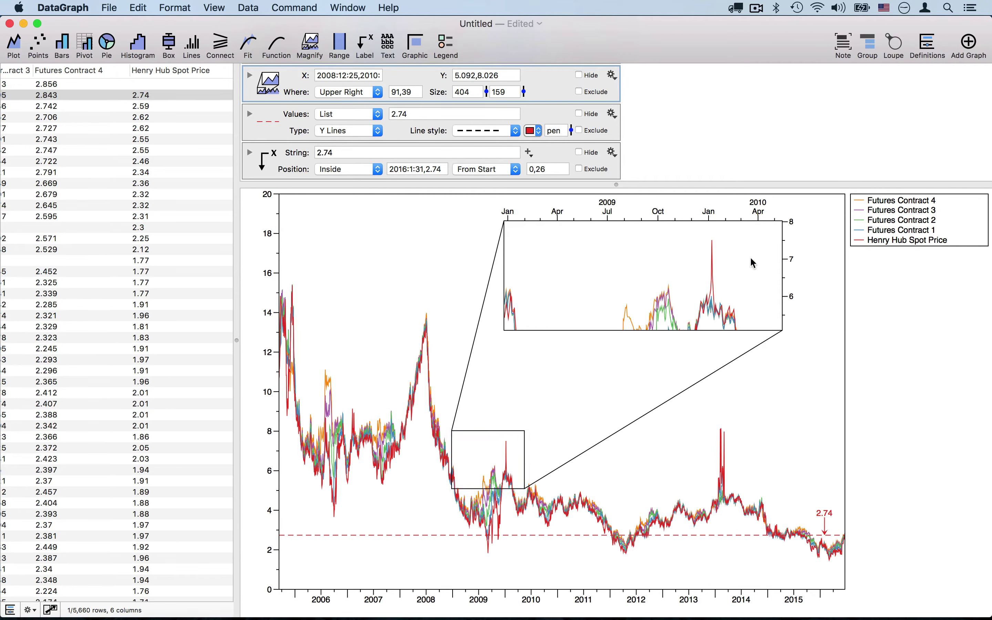
{"action": "left_click_drag", "start_coordinate": [472, 466], "coordinate": [794, 538]}
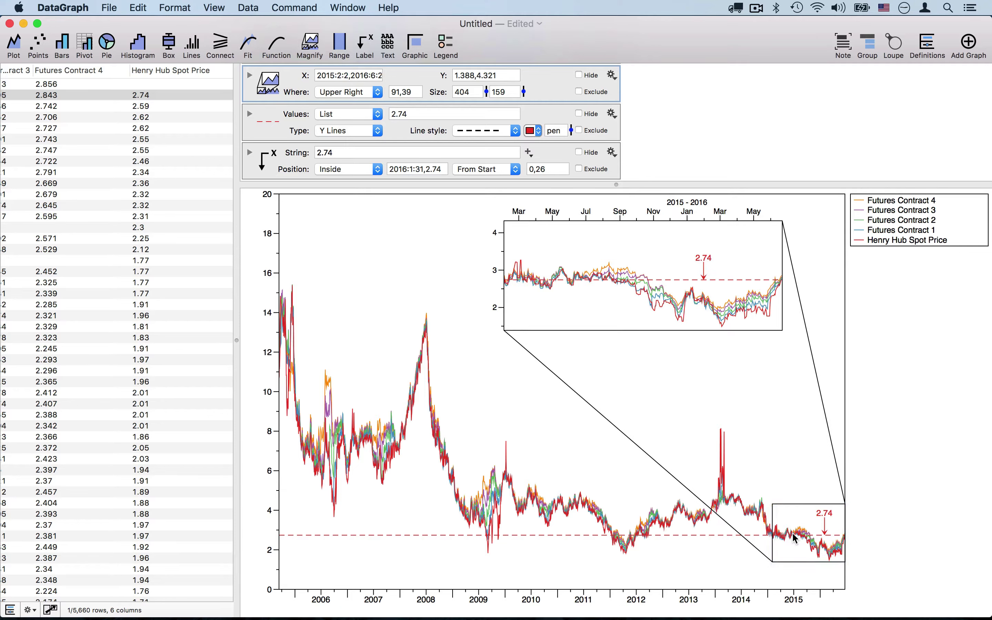
- Remove the connecting lines between the magnified inset and its source region
{"action": "left_click", "coordinate": [250, 76]}
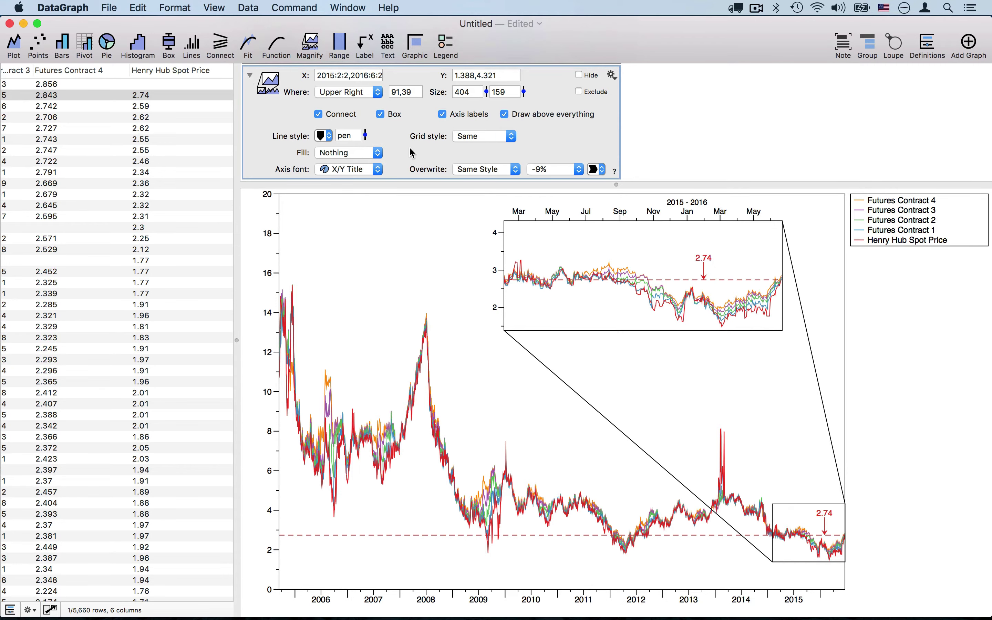
{"action": "left_click", "coordinate": [319, 115]}
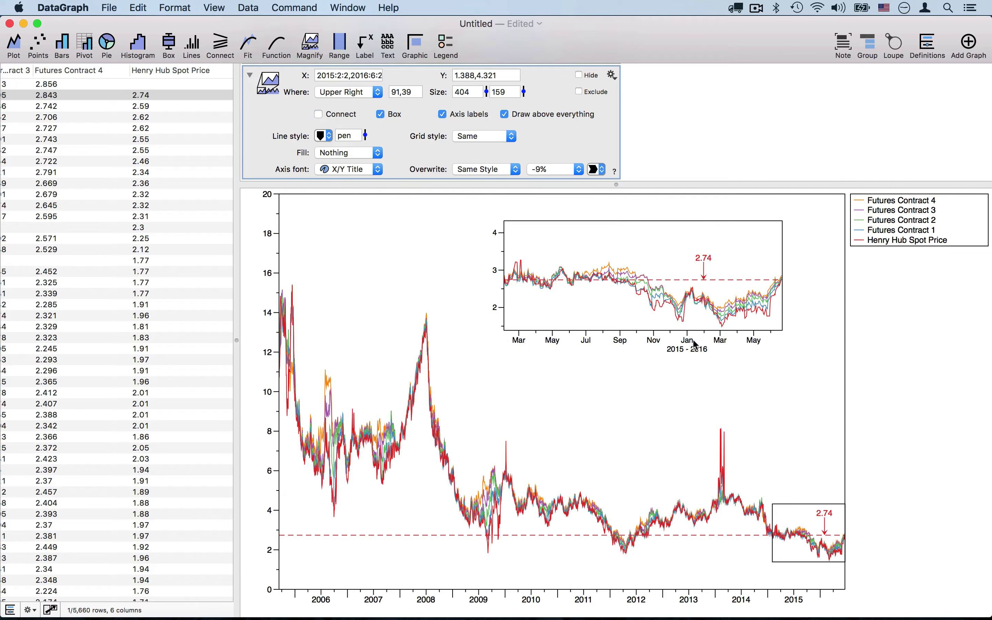
- Enlarge the magnified inset to about 522 by 226 and lower the source region's upper Y limit to about 3.441
{"action": "left_click_drag", "start_coordinate": [506, 334], "coordinate": [458, 370]}
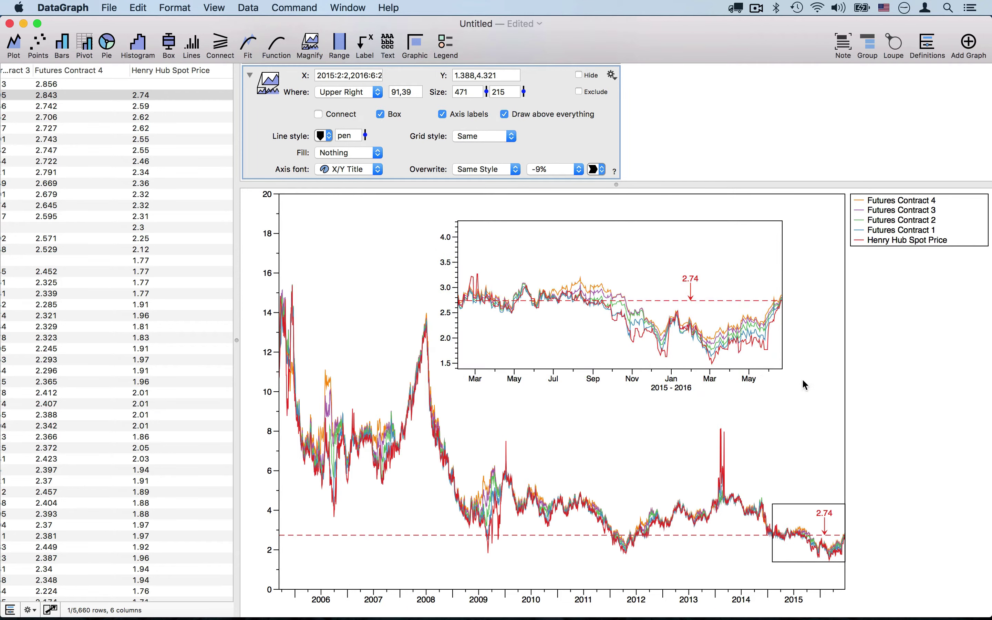
{"action": "left_click_drag", "start_coordinate": [781, 368], "coordinate": [815, 422]}
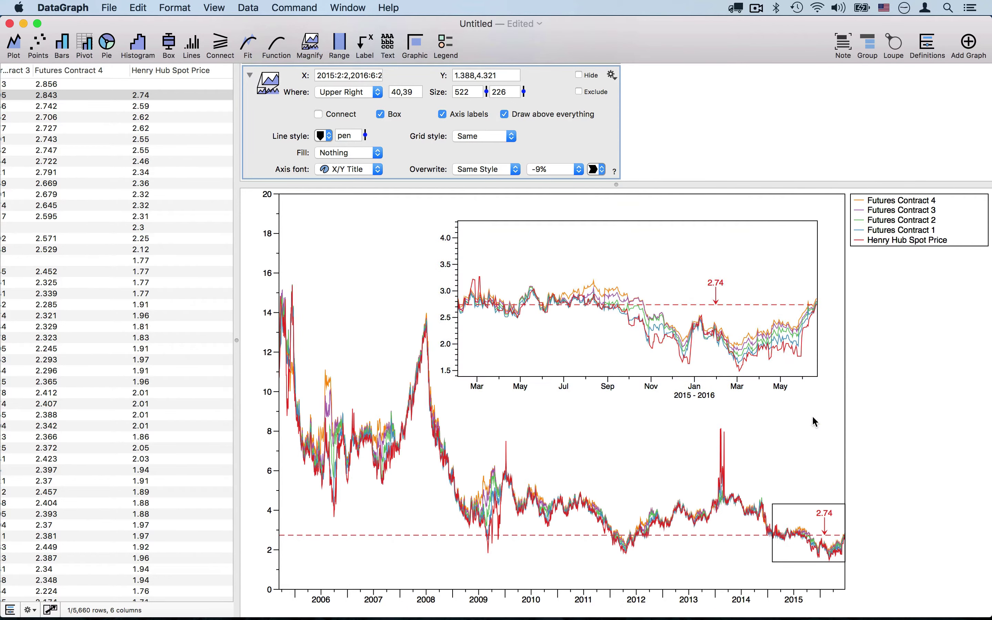
{"action": "left_click_drag", "start_coordinate": [806, 505], "coordinate": [805, 525]}
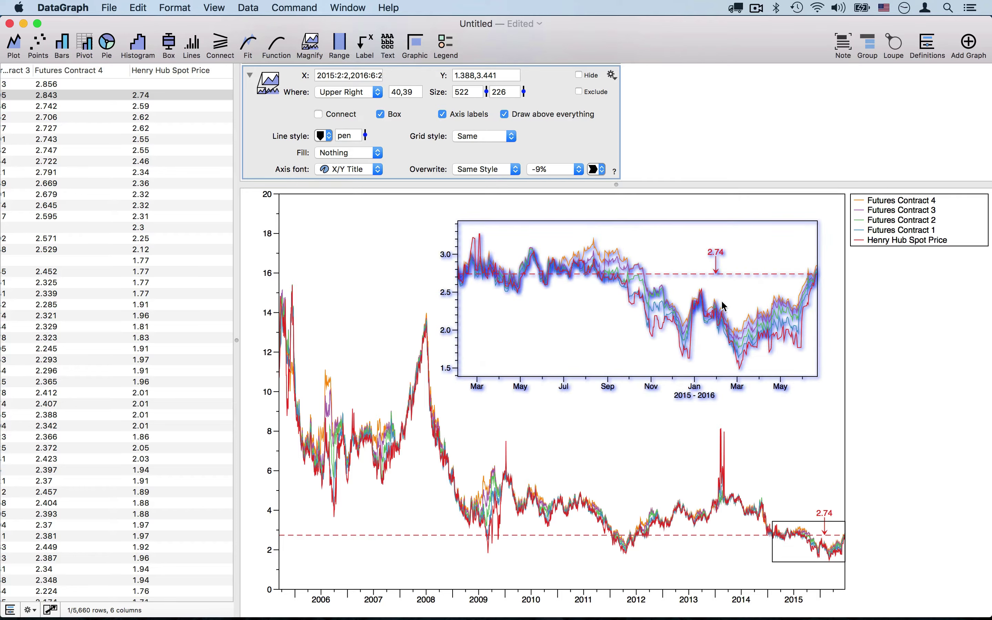
- Move the magnified inset nearer the plot's upper-right corner, at an offset of about 24,19, and collapse its settings
{"action": "left_click_drag", "start_coordinate": [722, 306], "coordinate": [733, 292]}
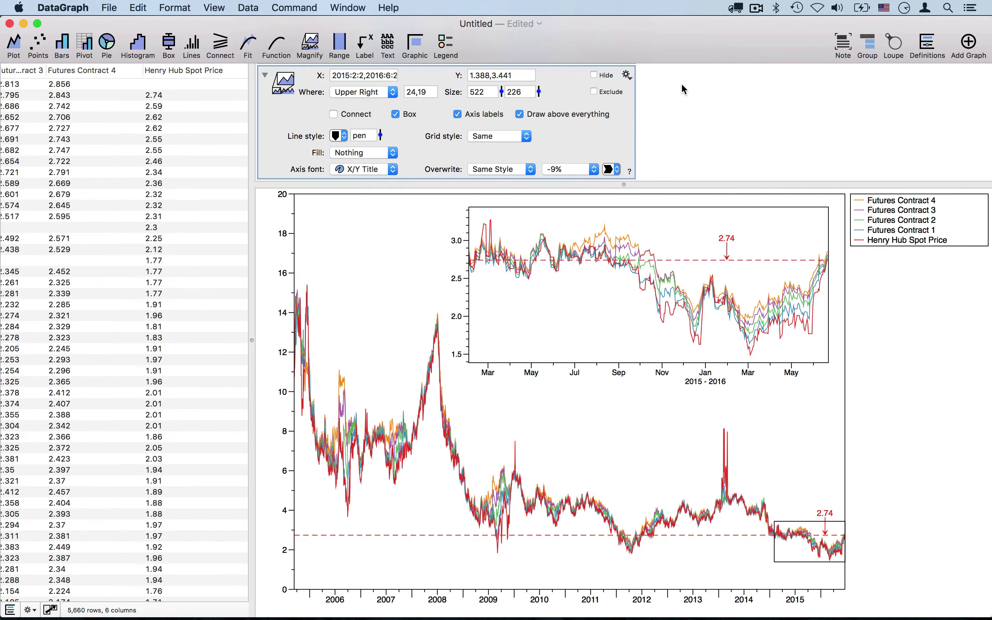
{"action": "left_click", "coordinate": [265, 75]}
- Title the graph "Natural Gas Prices" and set its Y axis title to "$/MMBTU"
{"action": "scroll", "coordinate": [274, 110], "scroll_direction": "up", "scroll_amount": 10}
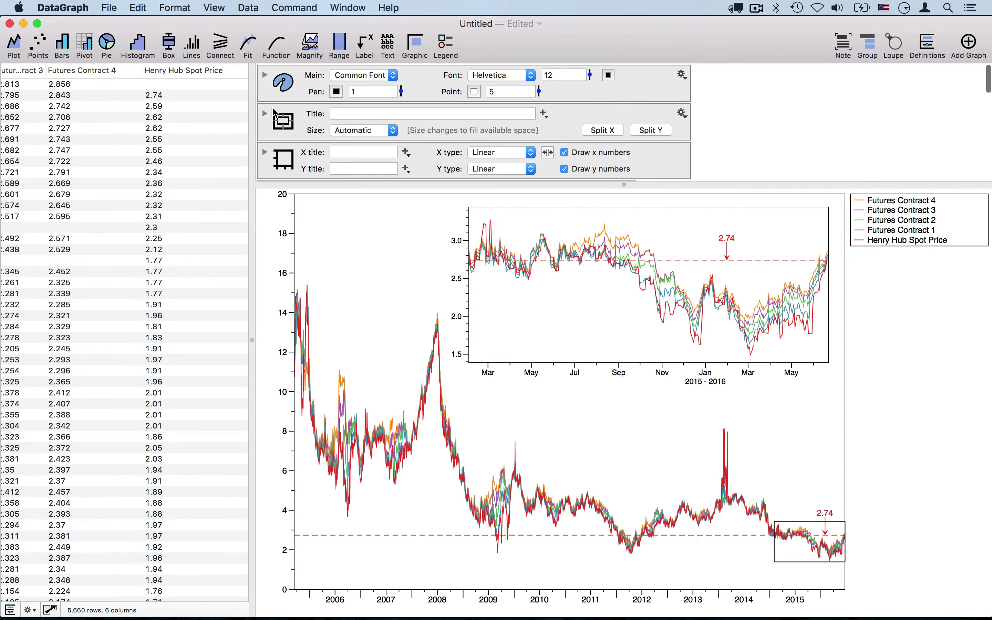
{"action": "left_click", "coordinate": [345, 112]}
{"action": "type", "text": "Natural Gas Prices"}
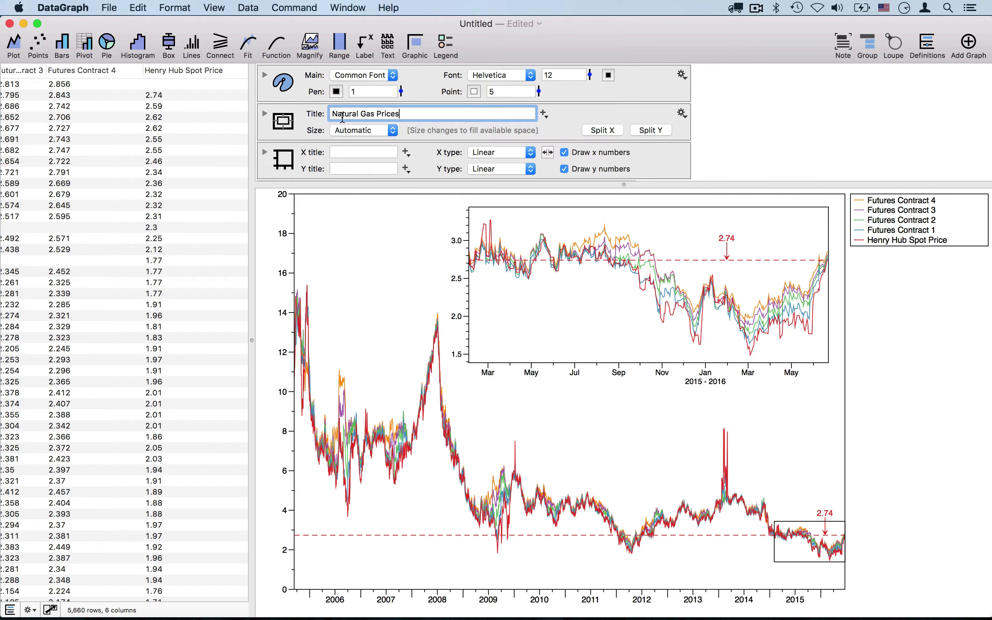
{"action": "left_click", "coordinate": [340, 167]}
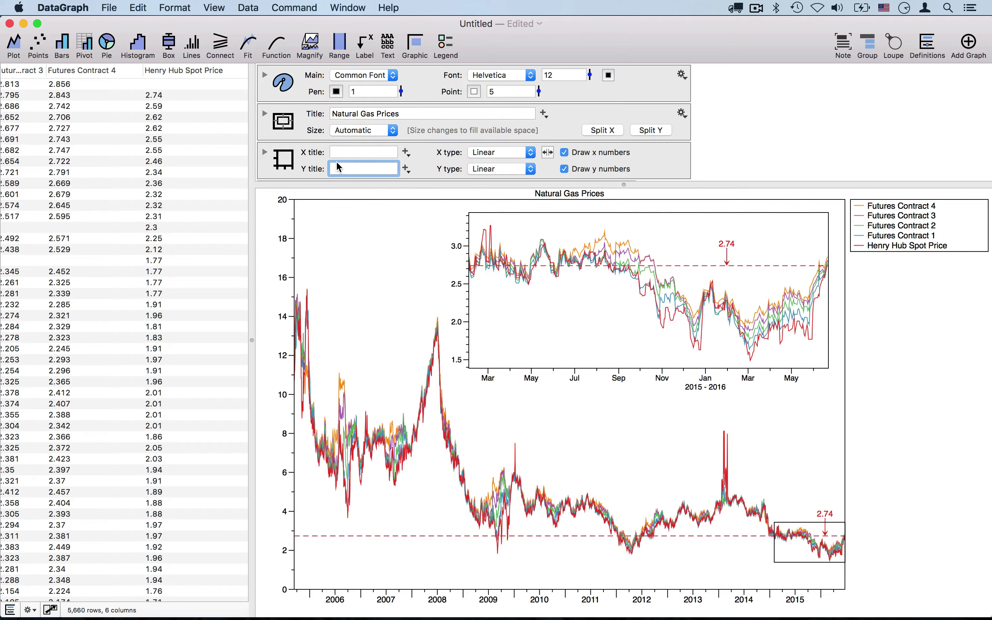
{"action": "type", "text": "$/MMBTU"}
{"action": "key", "text": "Return"}
{"action": "left_click", "coordinate": [289, 179]}
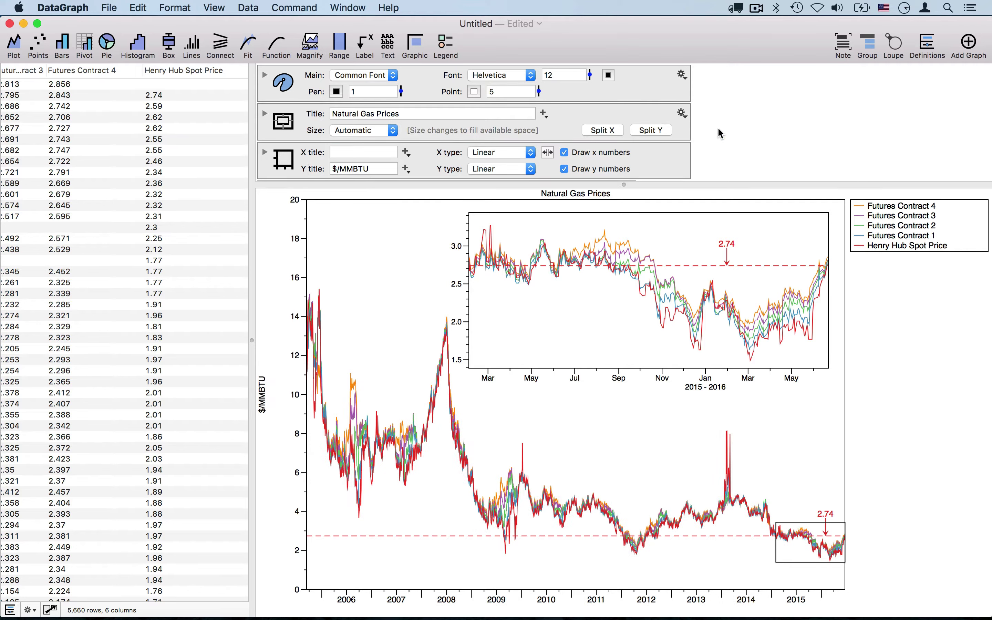
- Duplicate the natural gas graph and delete the blank graph added beside it
{"action": "left_click", "coordinate": [971, 43]}
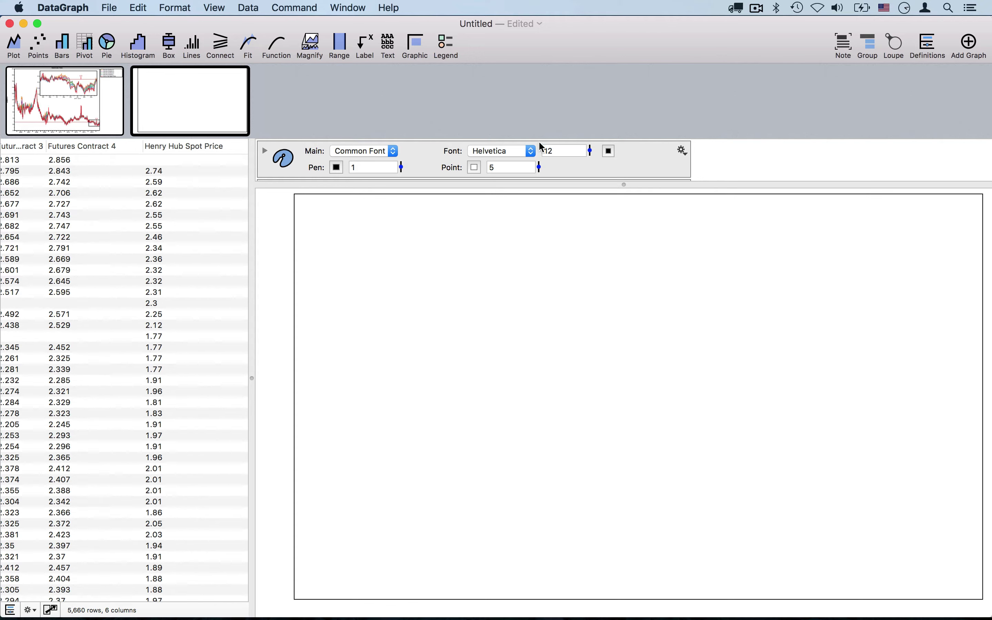
{"action": "mouse_move", "coordinate": [200, 108]}
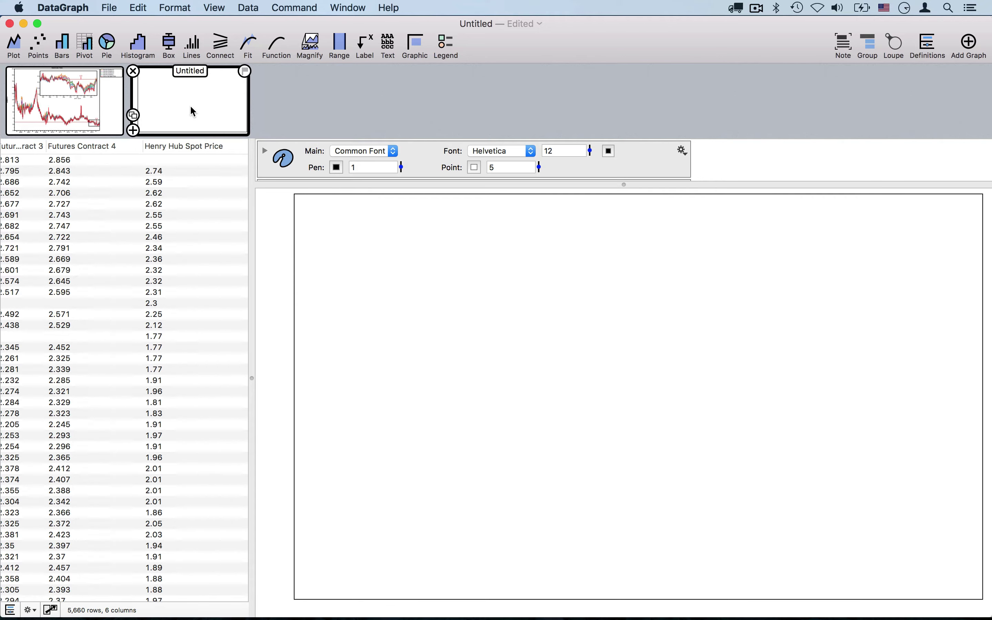
{"action": "left_click", "coordinate": [85, 111]}
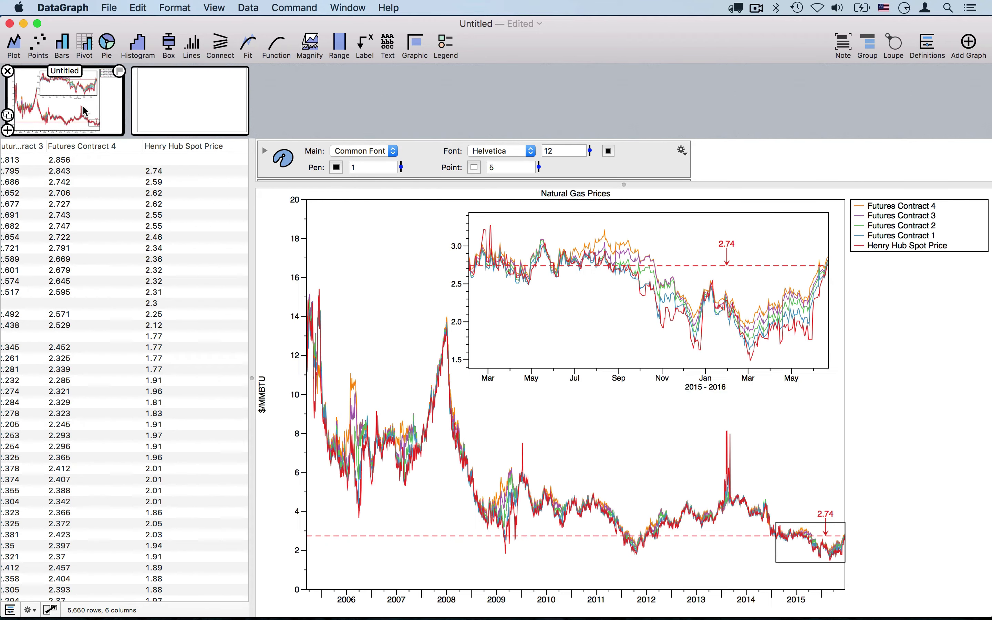
{"action": "left_click", "coordinate": [8, 116]}
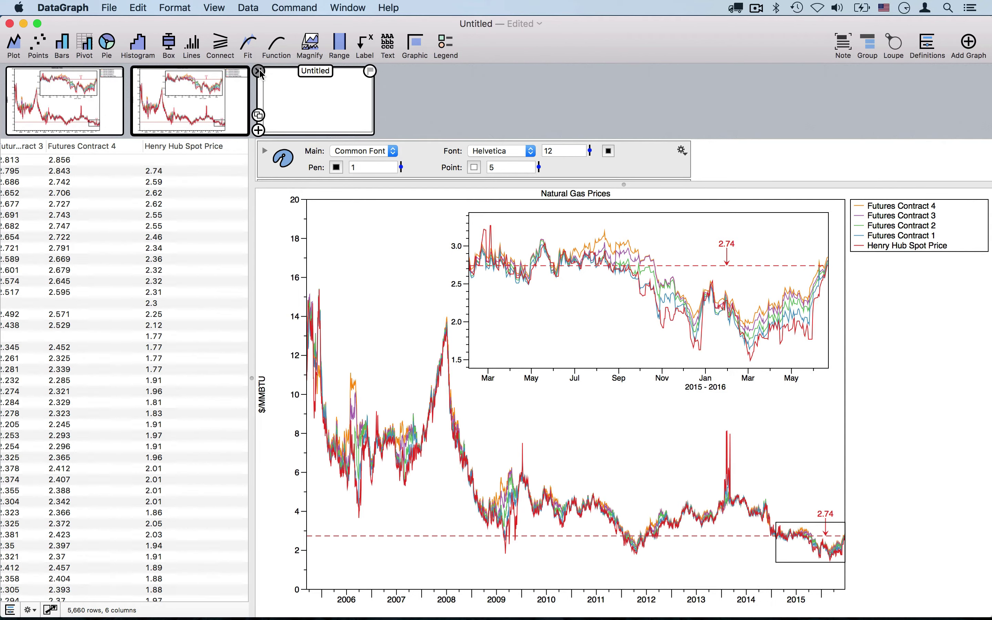
{"action": "left_click", "coordinate": [259, 71]}
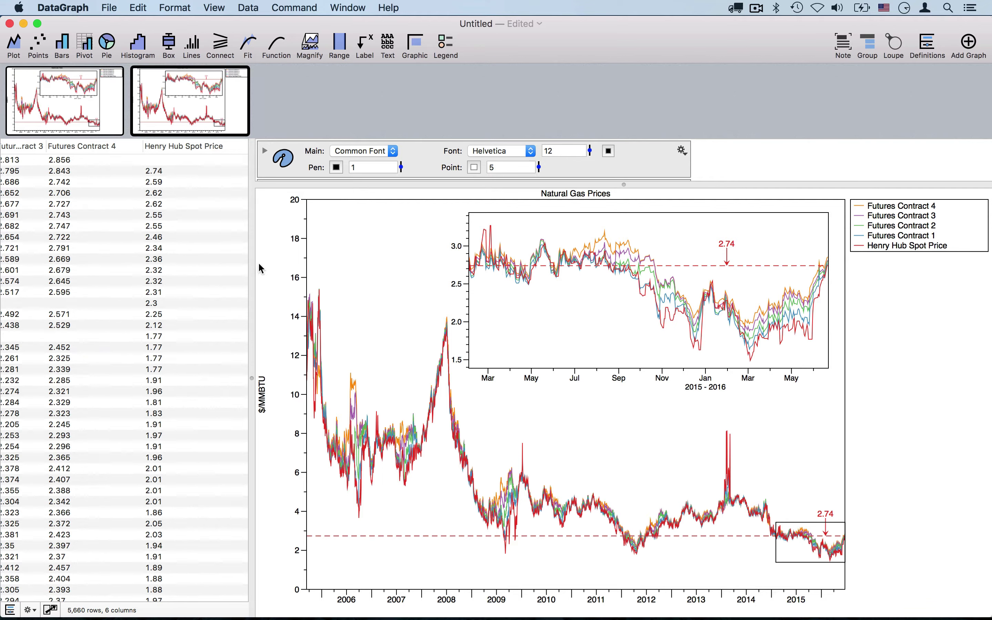
- Swap the data table with the drawing commands and widen the commands pane to show their full settings
{"action": "left_click_drag", "start_coordinate": [251, 264], "coordinate": [328, 275]}
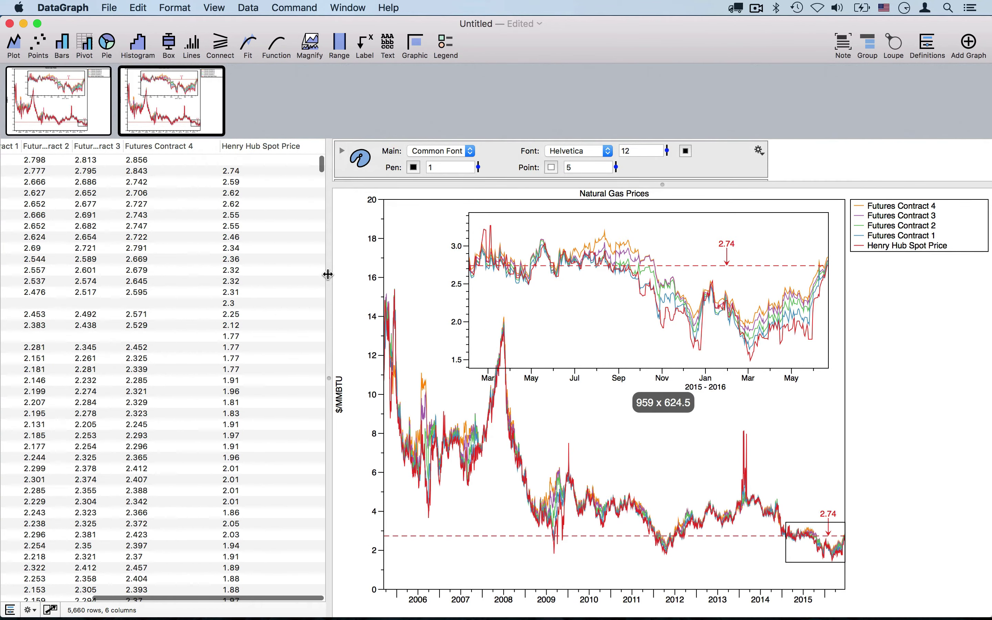
{"action": "left_click", "coordinate": [51, 610]}
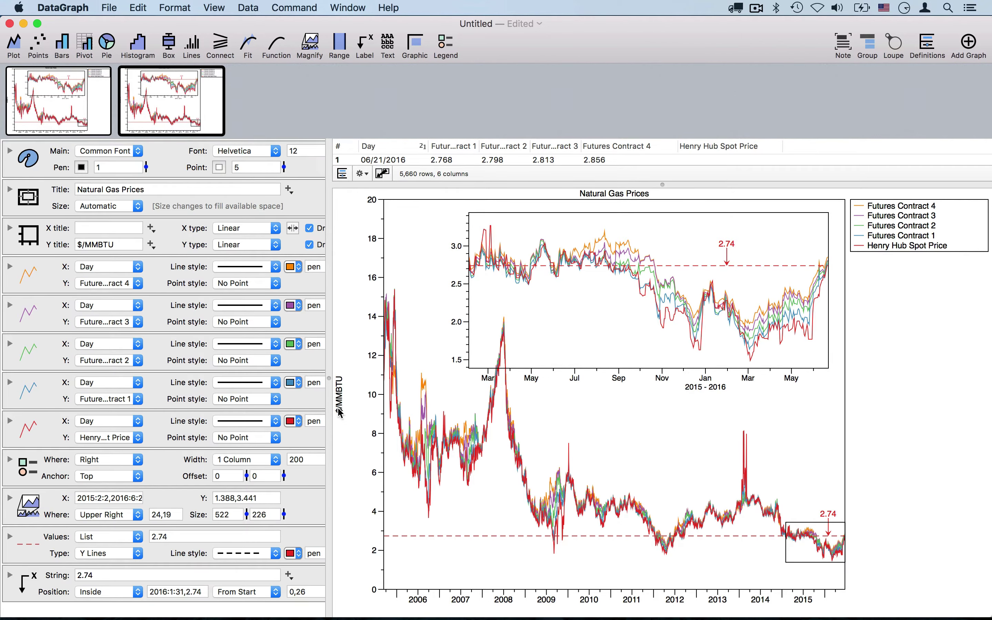
{"action": "left_click_drag", "start_coordinate": [331, 408], "coordinate": [423, 409]}
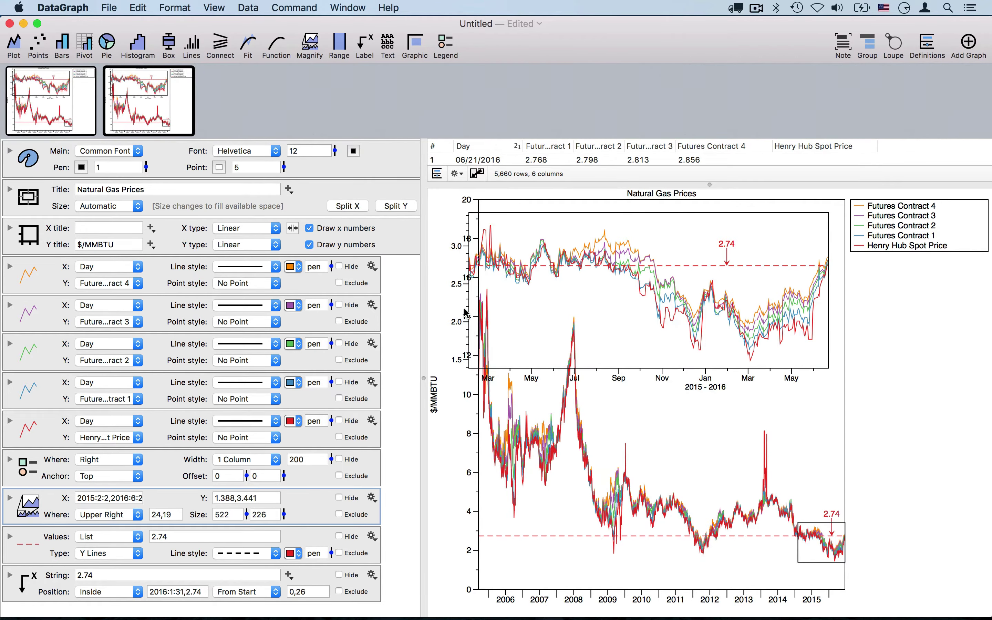
- Narrow the magnified inset to a width of about 321 so it clears the main Y axis
{"action": "left_click_drag", "start_coordinate": [468, 310], "coordinate": [609, 308]}
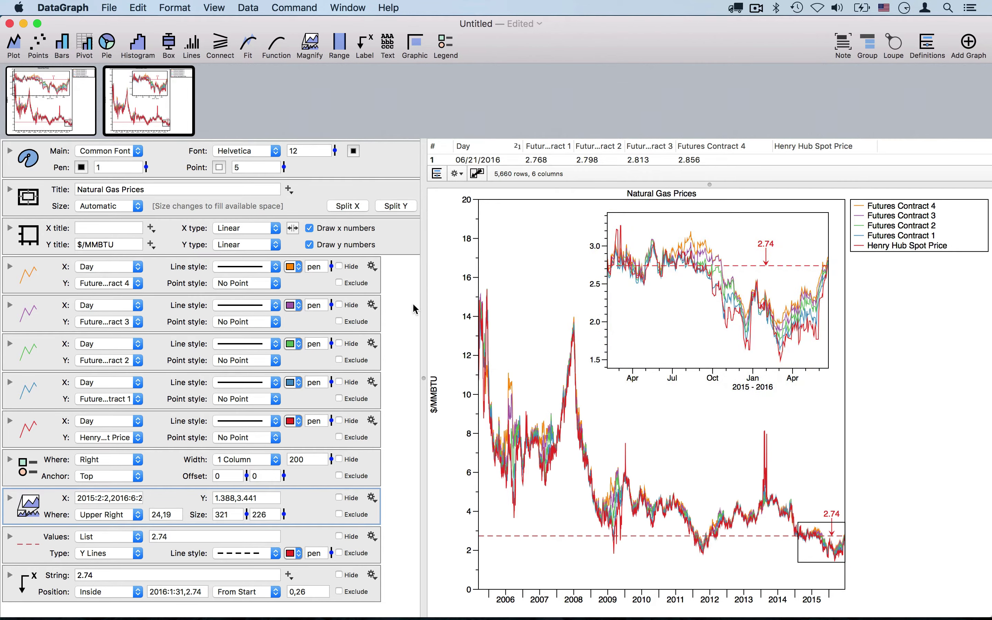
{"action": "scroll", "coordinate": [326, 312], "scroll_direction": "right", "scroll_amount": 1}
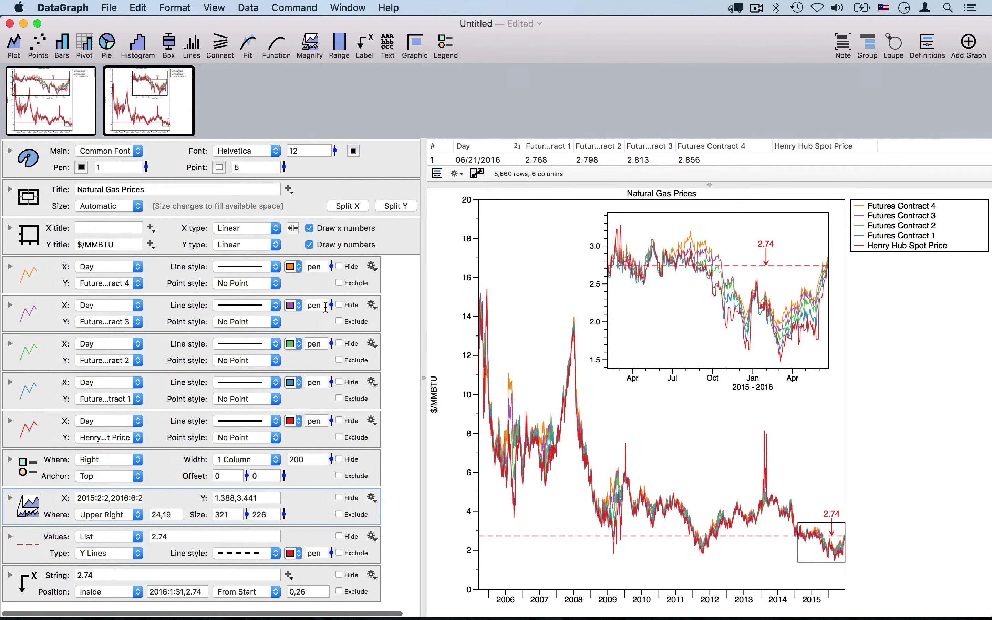
{"action": "left_click", "coordinate": [401, 406]}
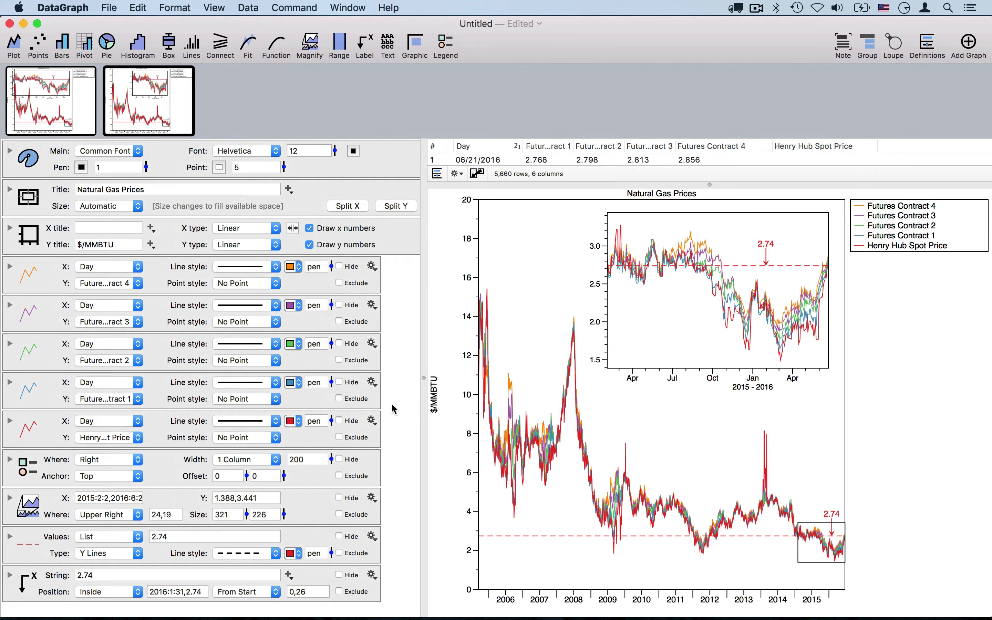
- Group the four futures contract plots under the name "Futures" and collapse the group
{"action": "left_click_drag", "start_coordinate": [392, 403], "coordinate": [336, 271]}
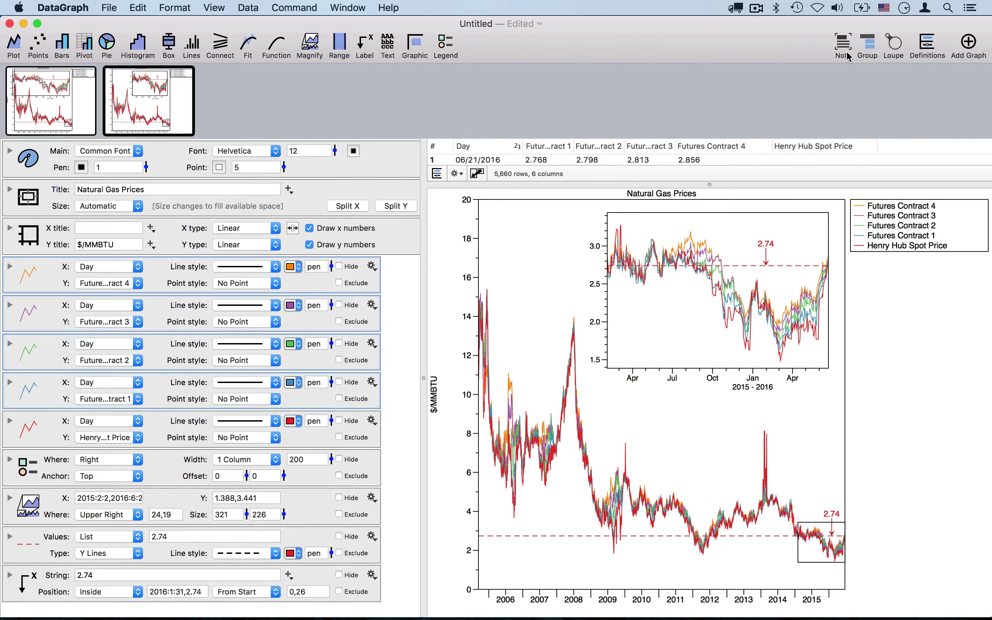
{"action": "left_click", "coordinate": [868, 45]}
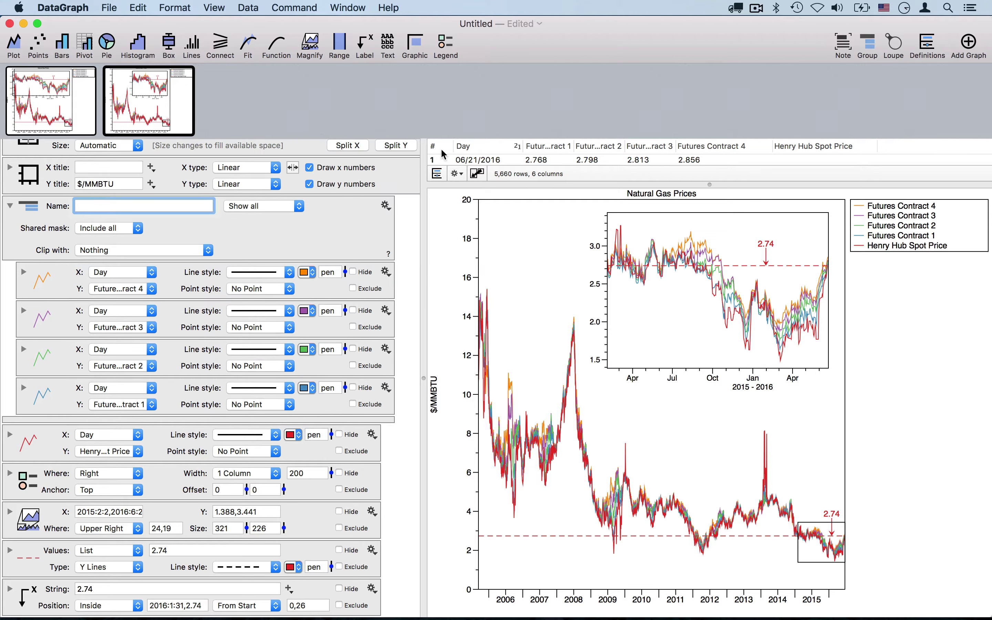
{"action": "type", "text": "Futures"}
{"action": "key", "text": "Return"}
{"action": "left_click", "coordinate": [10, 207]}
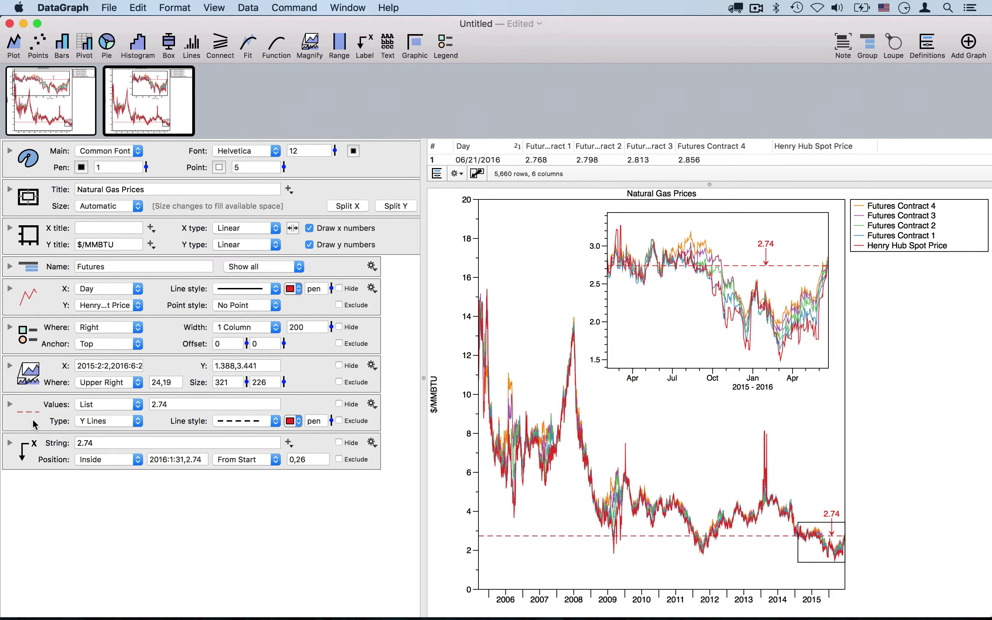
- Place the 2.74 line and label commands below the Henry Hub plot and group all three as "Henry Hub", collapsed
{"action": "left_click_drag", "start_coordinate": [35, 424], "coordinate": [32, 323]}
{"action": "left_click_drag", "start_coordinate": [43, 455], "coordinate": [34, 354]}
{"action": "left_click_drag", "start_coordinate": [392, 381], "coordinate": [358, 288]}
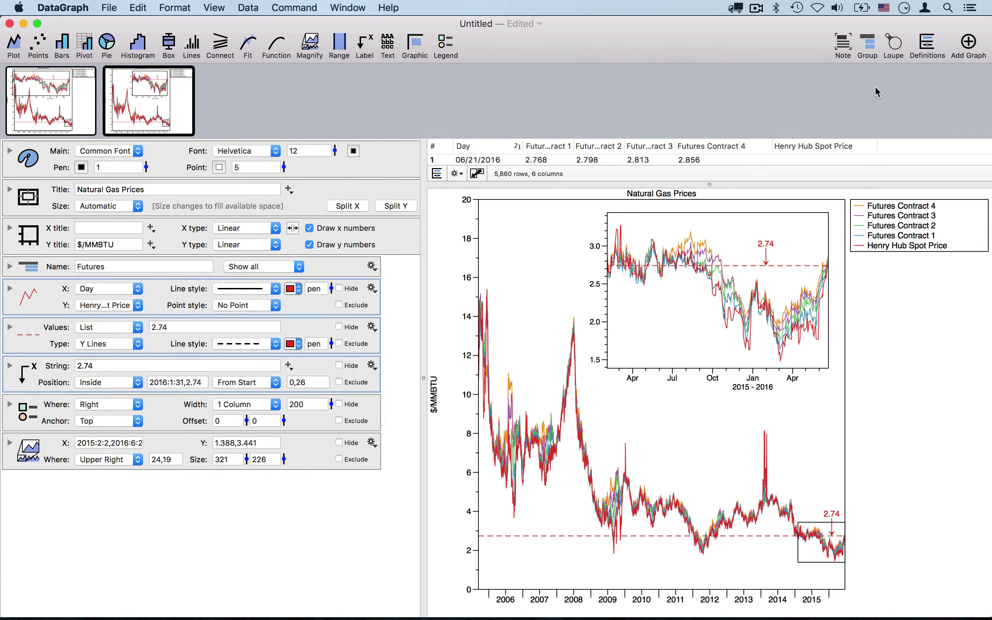
{"action": "left_click", "coordinate": [876, 49]}
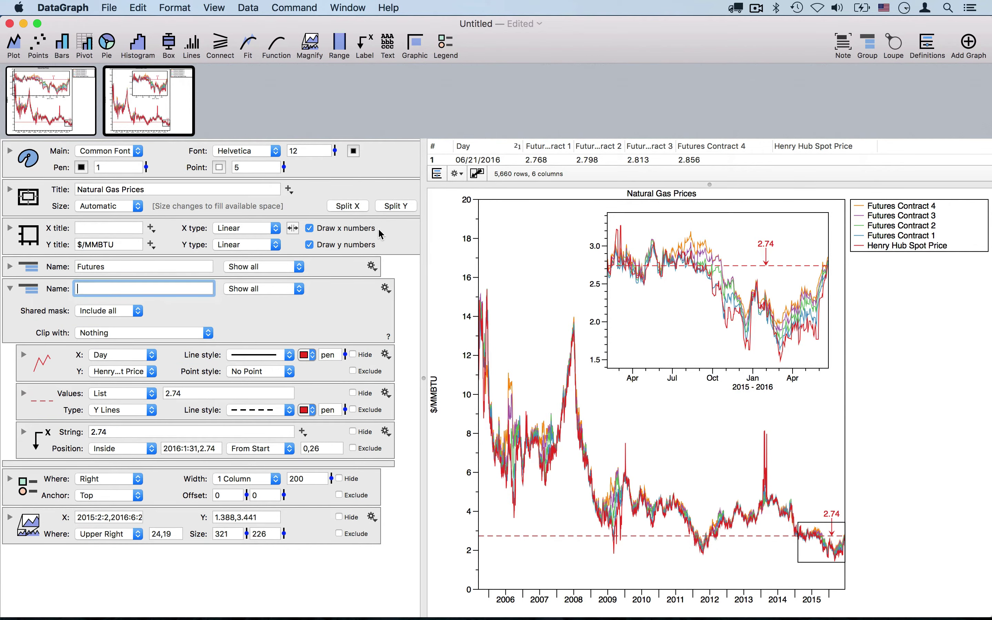
{"action": "type", "text": "Henry Hub"}
{"action": "left_click", "coordinate": [10, 290]}
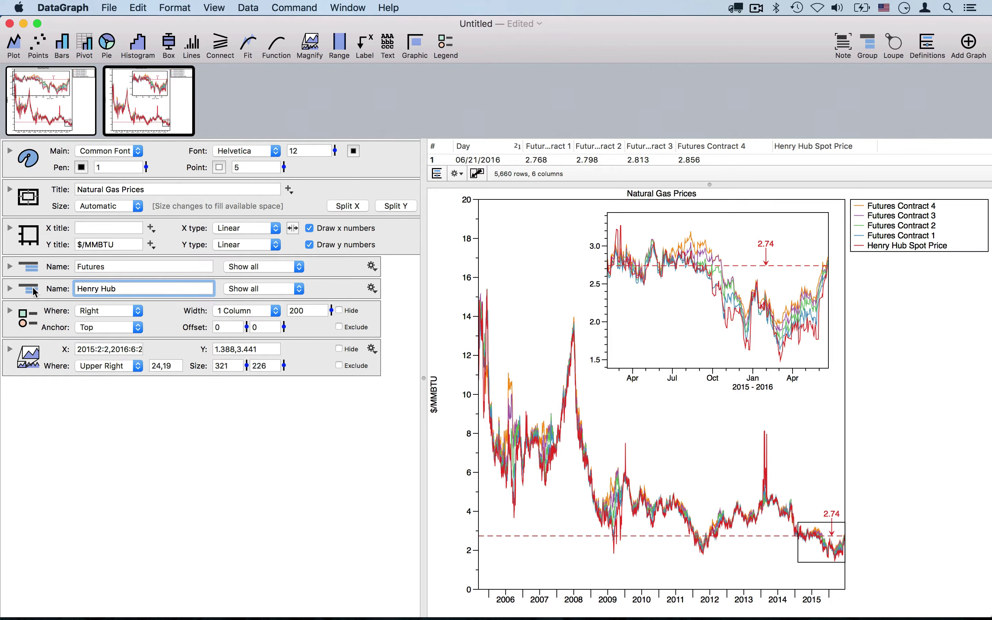
- Exclude all plots in the Futures group from the graph and show them again
{"action": "left_click", "coordinate": [271, 267]}
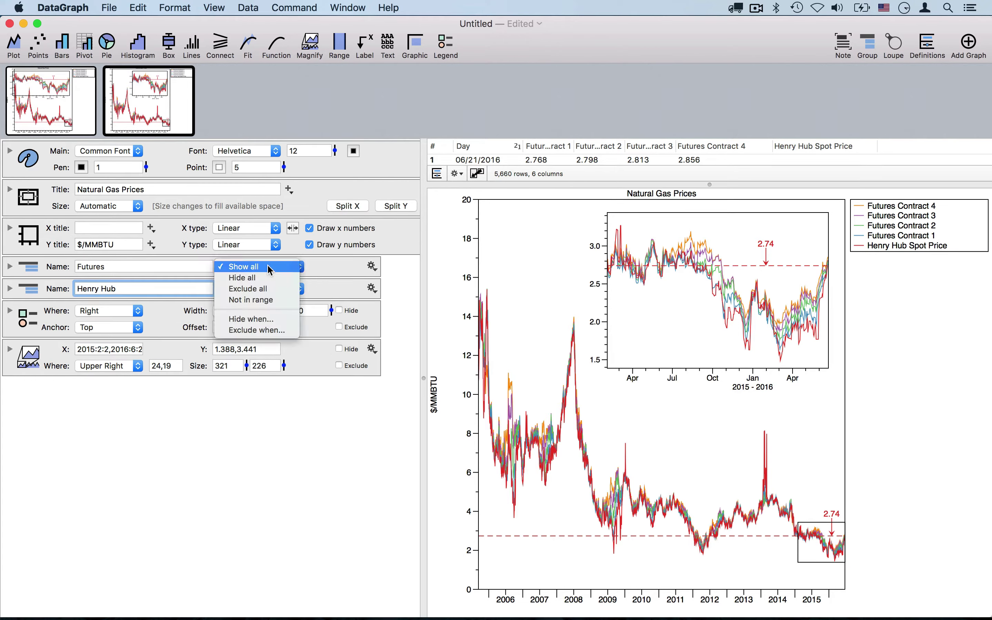
{"action": "left_click", "coordinate": [271, 289]}
{"action": "left_click", "coordinate": [250, 442]}
{"action": "left_click", "coordinate": [286, 271]}
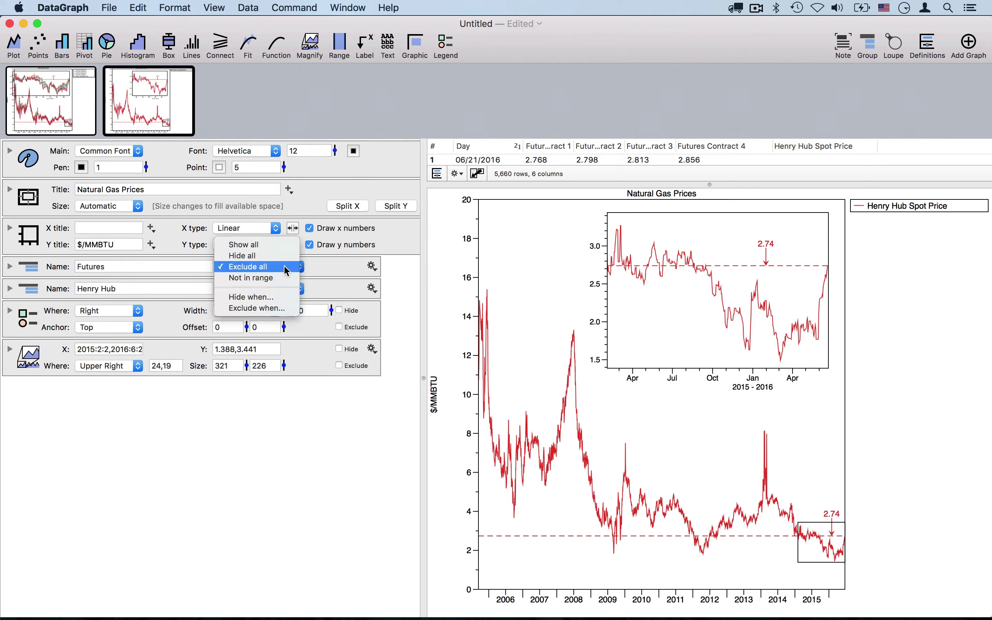
{"action": "left_click", "coordinate": [279, 246]}
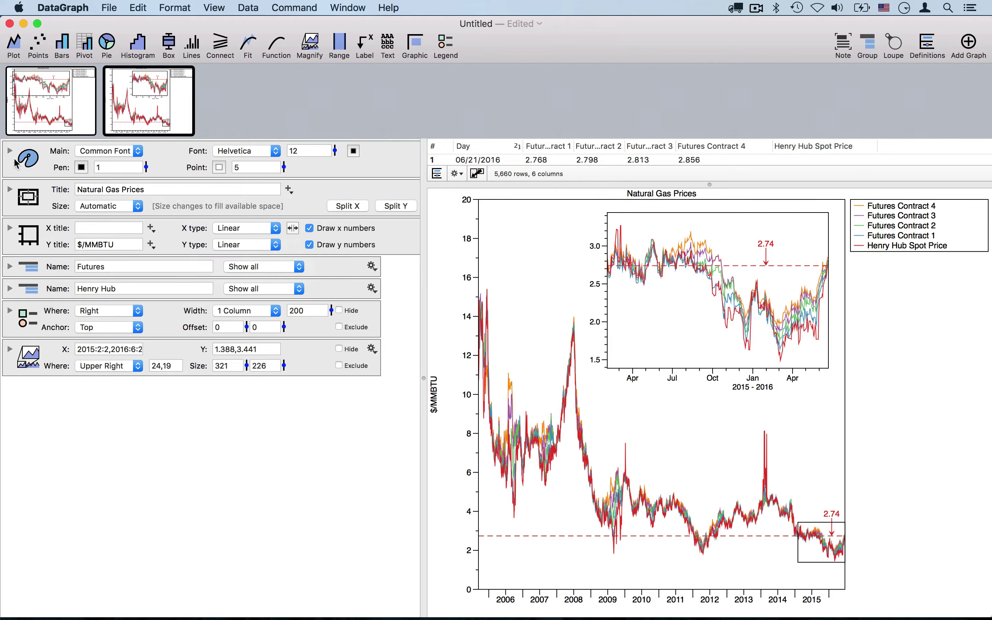
- In the overall style settings, try the blue, orange and yellow color preset and replace it with the black and gray preset
{"action": "left_click", "coordinate": [10, 152]}
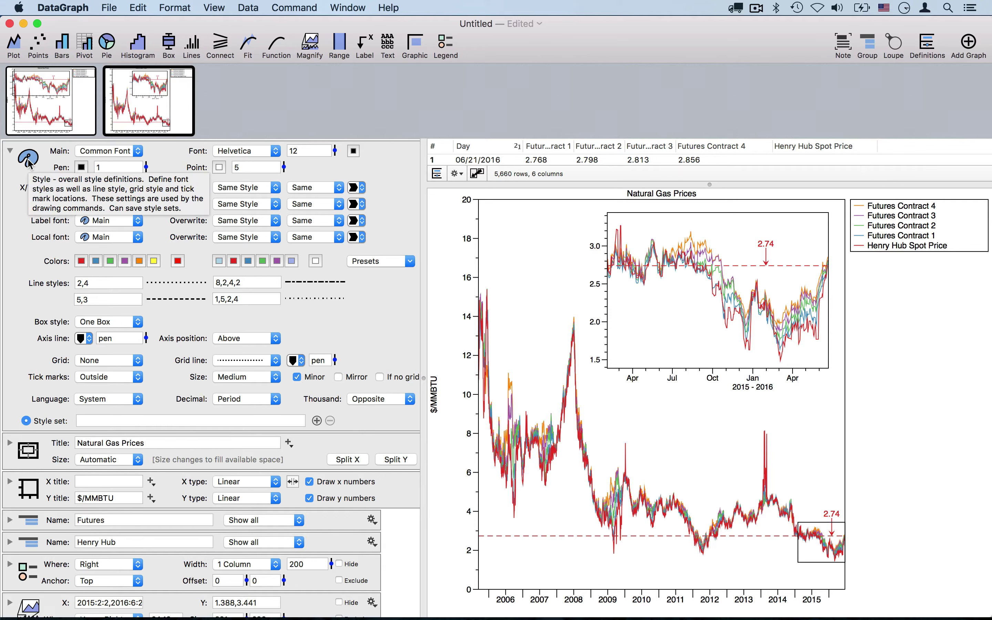
{"action": "left_click", "coordinate": [410, 262]}
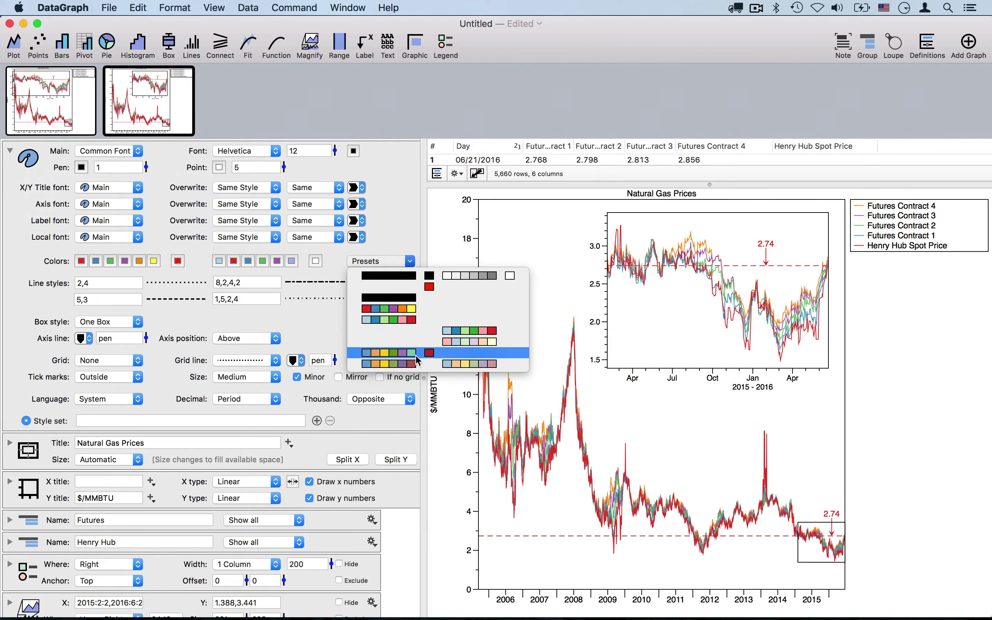
{"action": "left_click", "coordinate": [417, 354]}
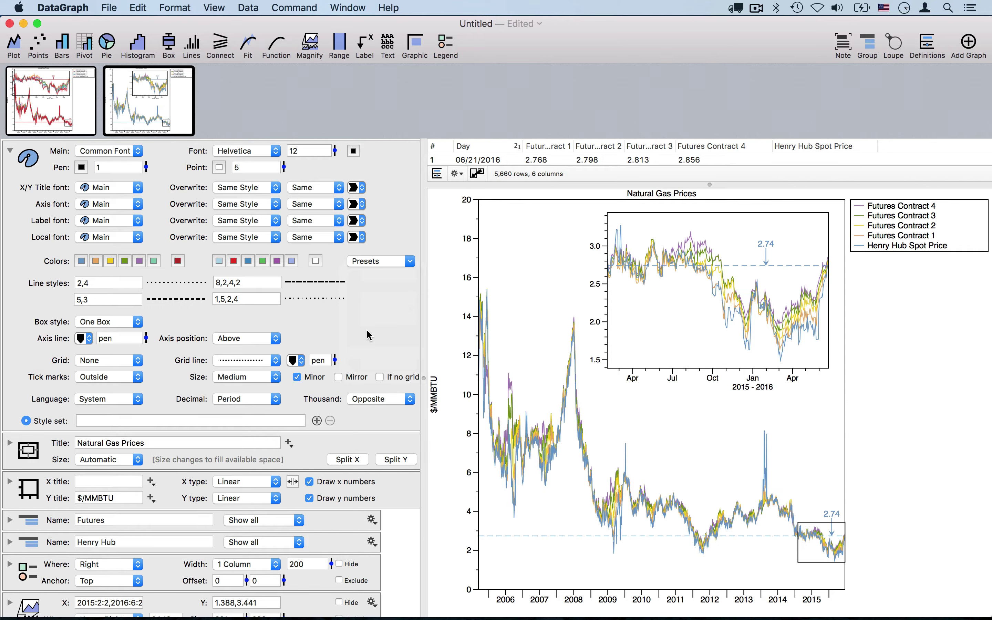
{"action": "left_click", "coordinate": [410, 262]}
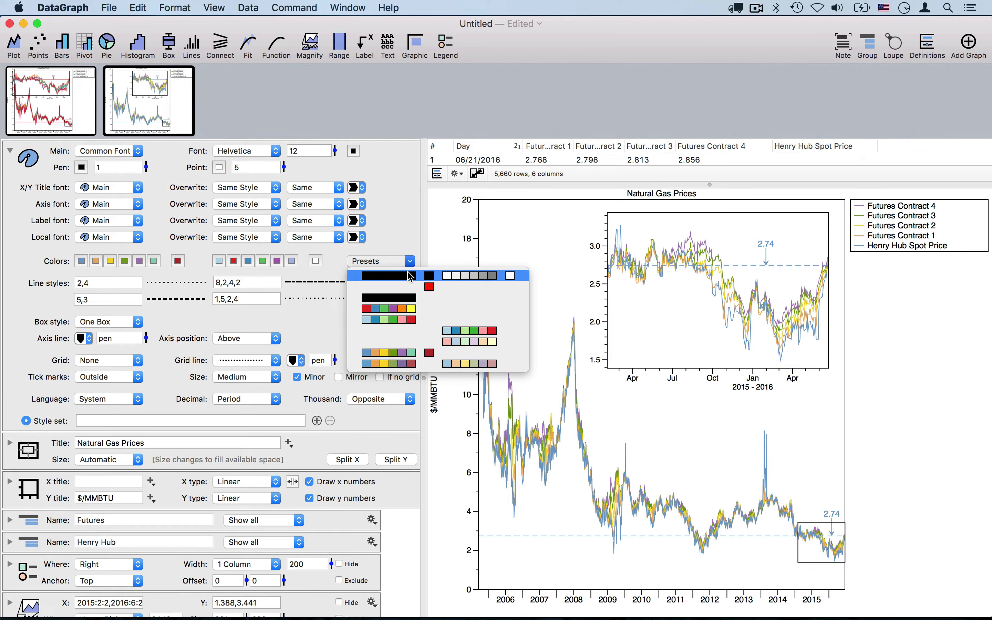
{"action": "left_click", "coordinate": [405, 276]}
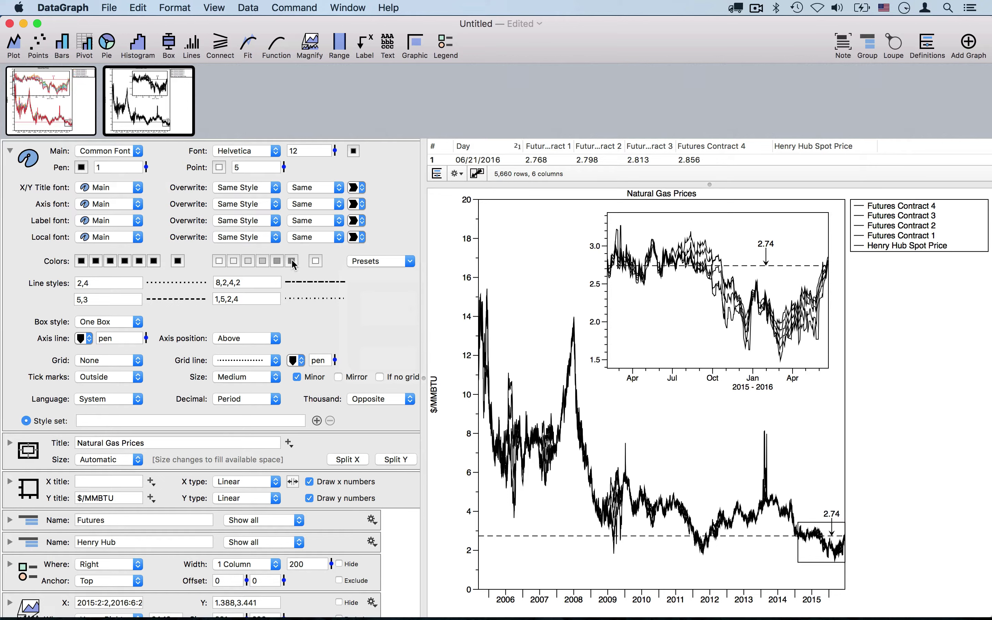
- Replace line colors 2 to 5 with progressively lighter grays copied from the fill color swatches
{"action": "left_click_drag", "start_coordinate": [294, 265], "coordinate": [101, 265]}
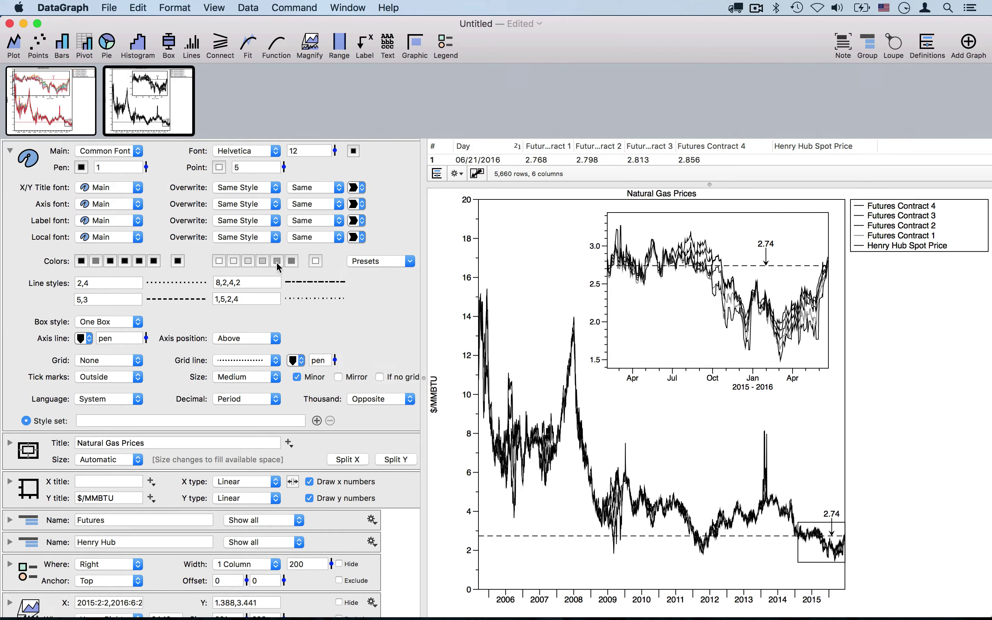
{"action": "left_click_drag", "start_coordinate": [279, 265], "coordinate": [113, 266]}
{"action": "left_click_drag", "start_coordinate": [265, 264], "coordinate": [125, 264]}
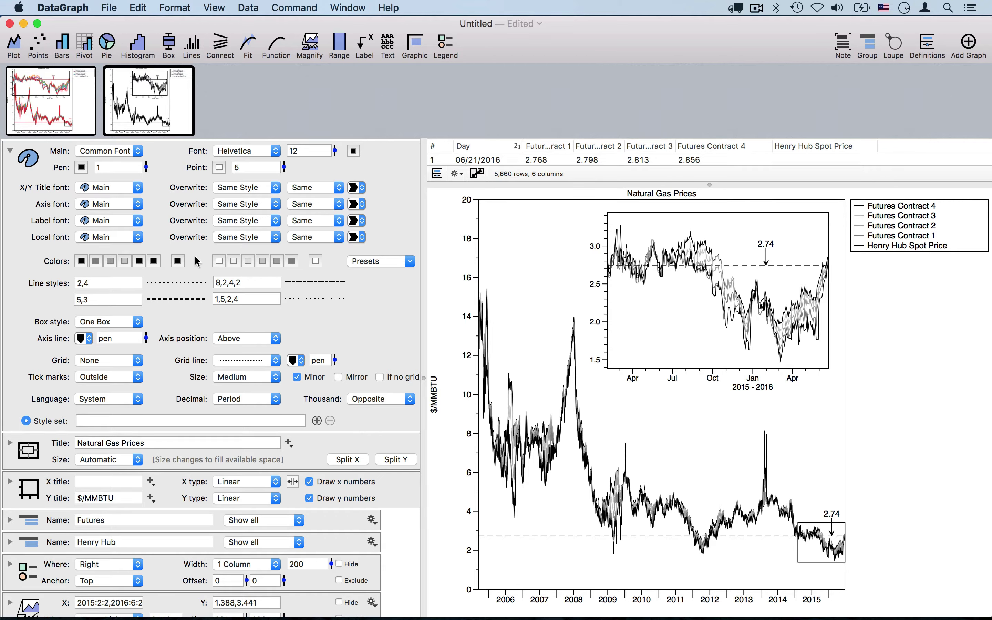
{"action": "left_click_drag", "start_coordinate": [249, 265], "coordinate": [140, 265]}
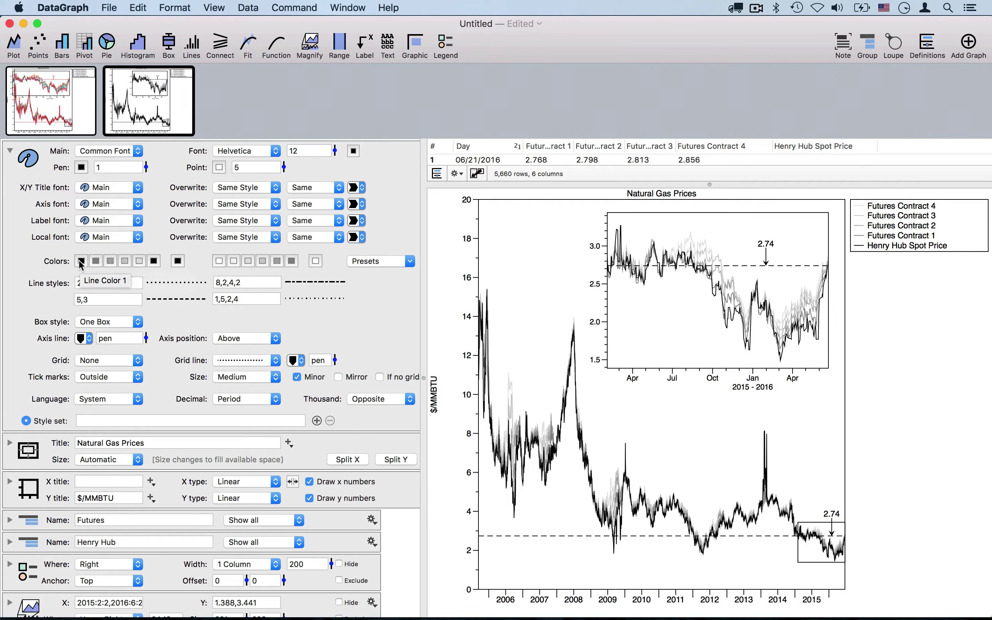
- Set line color 1 in the style settings to Blueberry
{"action": "left_click", "coordinate": [82, 262]}
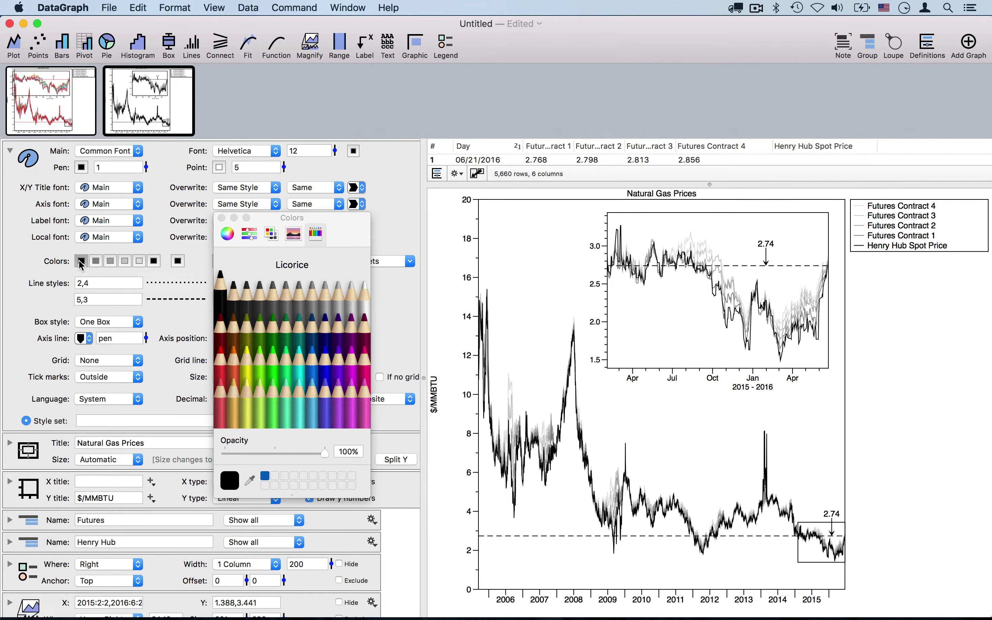
{"action": "left_click", "coordinate": [325, 365]}
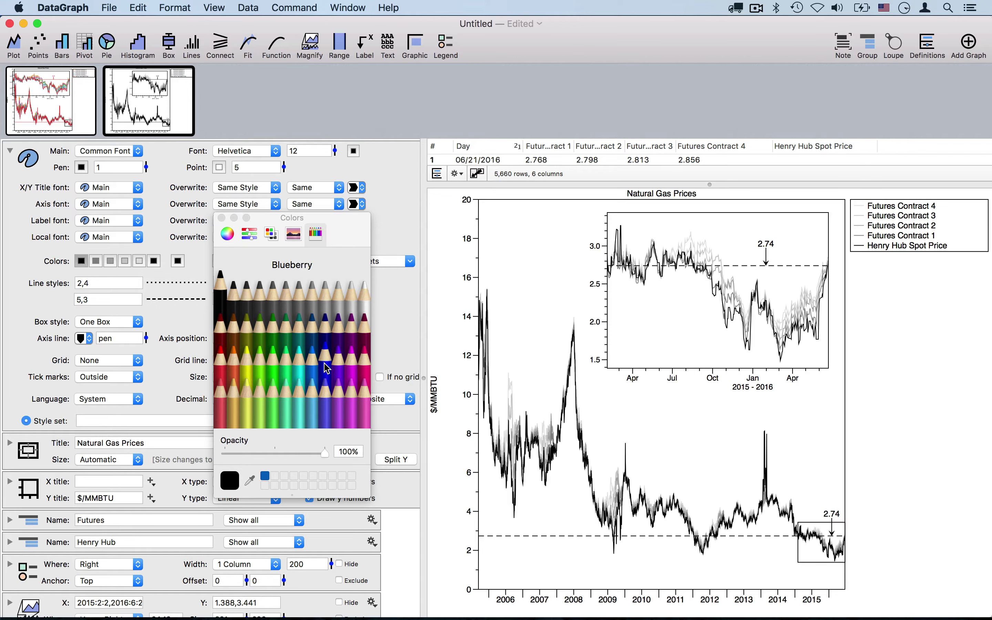
- Apply the Blueberry color to the first line color and collapse the overall style settings
{"action": "left_click", "coordinate": [326, 368]}
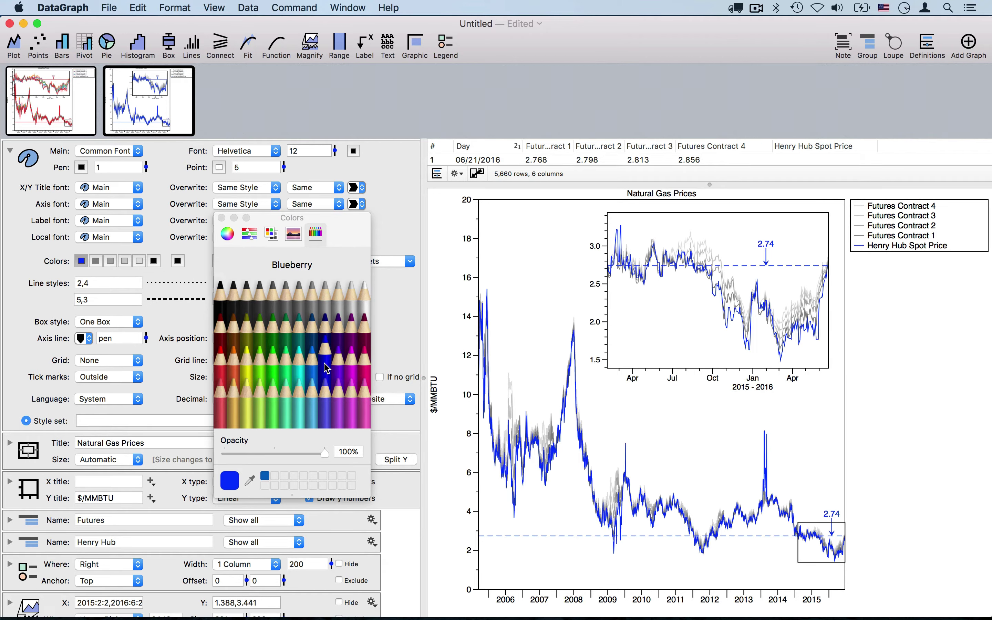
{"action": "left_click", "coordinate": [222, 218]}
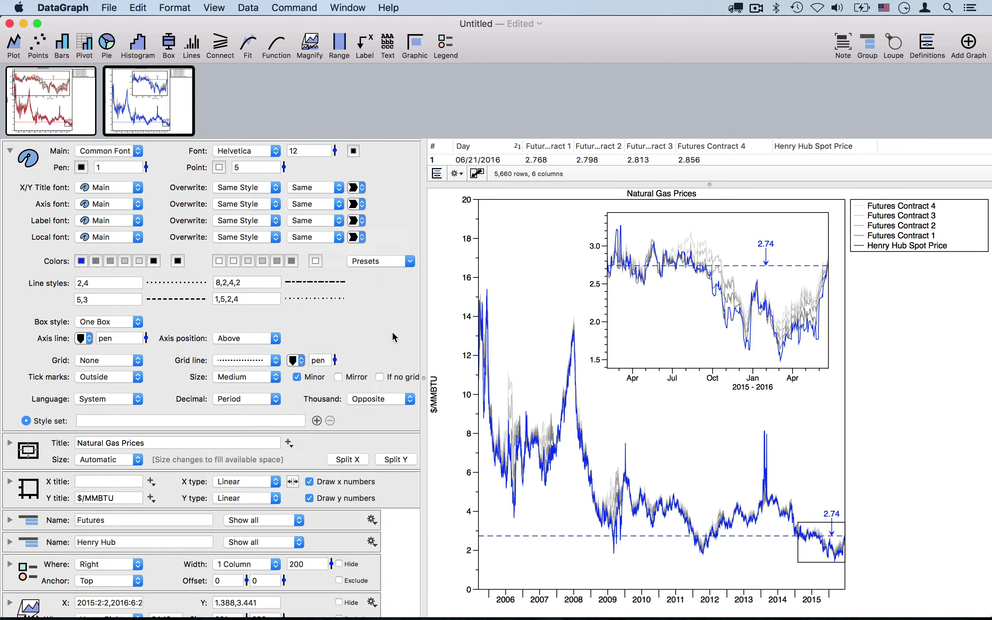
{"action": "left_click", "coordinate": [10, 152]}
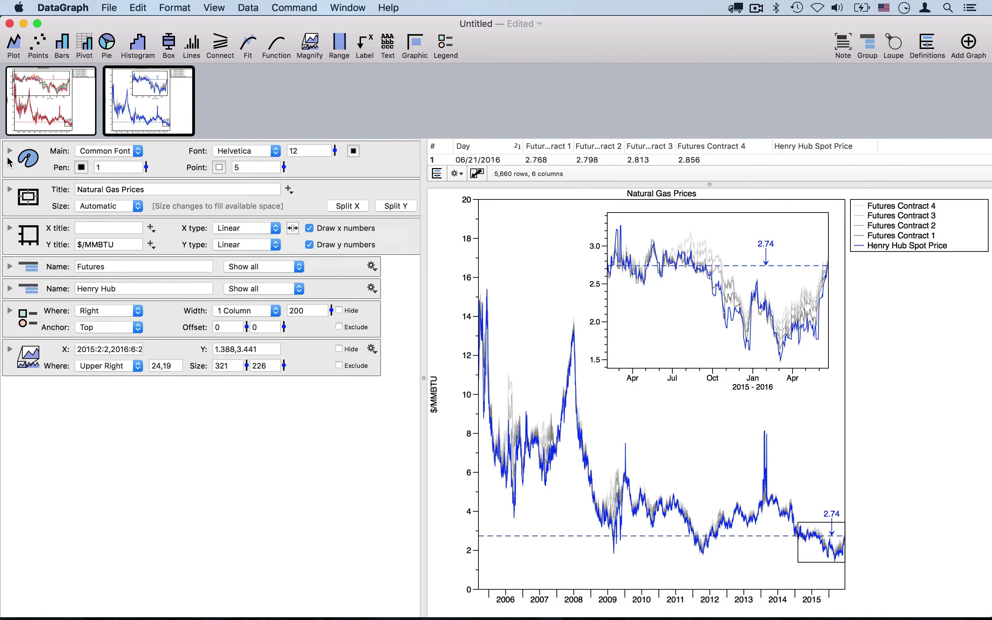
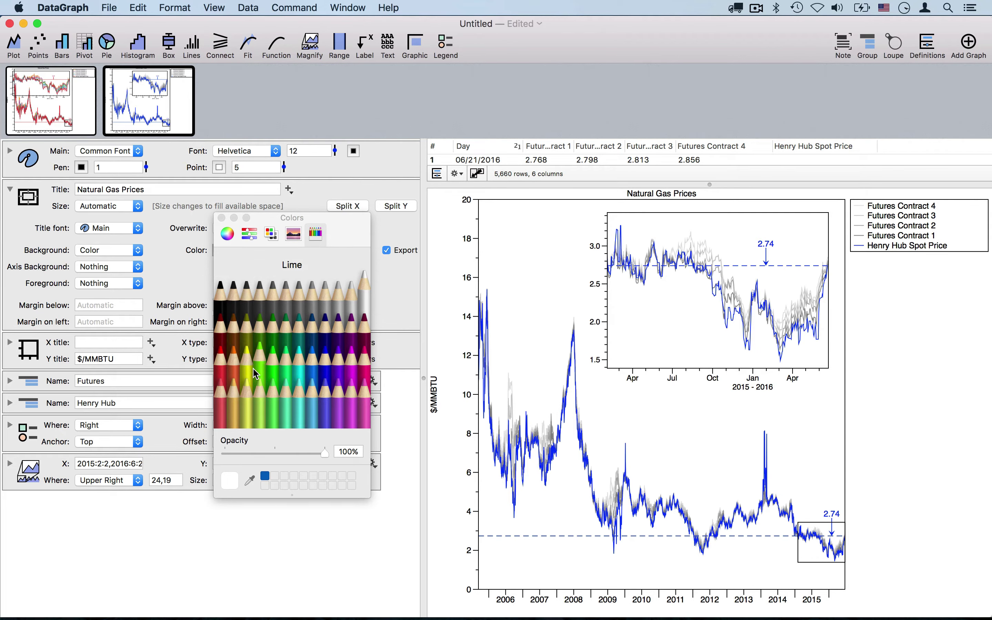
- Set the graph background to Banana at 20% opacity and switch the axis background from nothing to a white color
{"action": "left_click", "coordinate": [243, 401]}
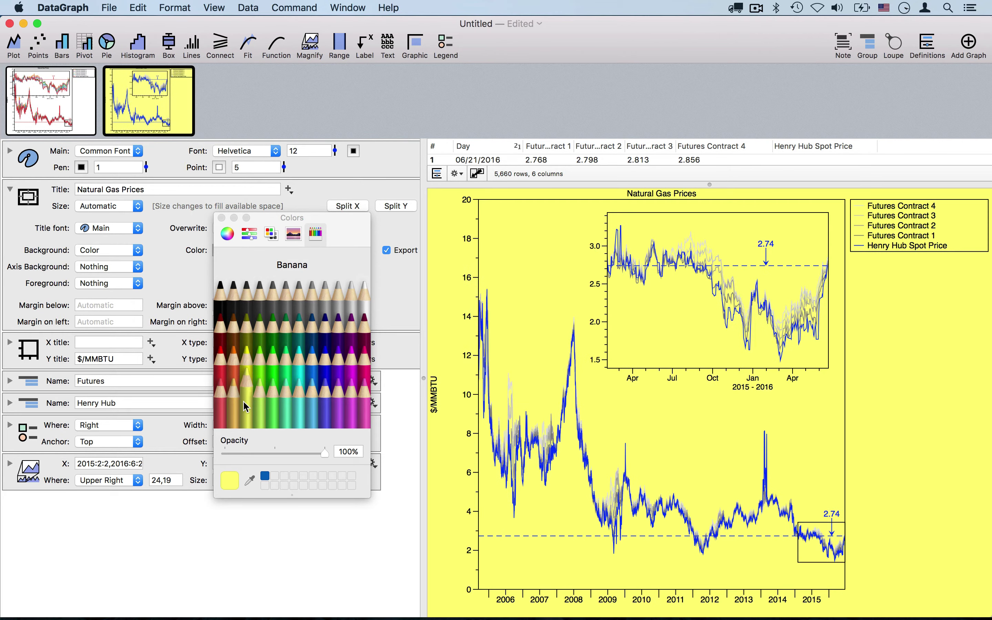
{"action": "left_click_drag", "start_coordinate": [323, 452], "coordinate": [247, 453]}
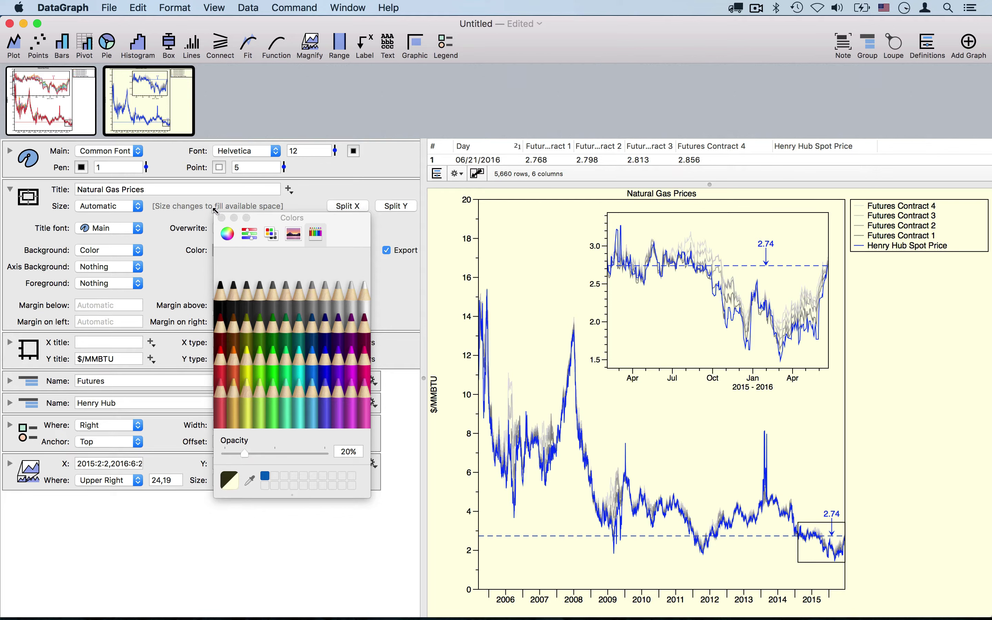
{"action": "left_click", "coordinate": [222, 218]}
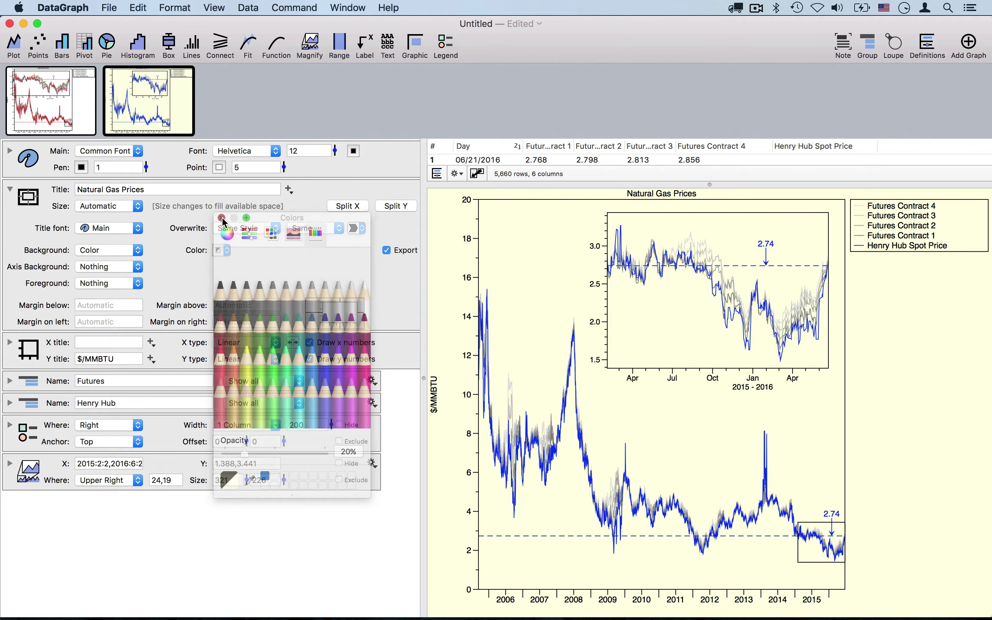
{"action": "left_click", "coordinate": [140, 267]}
{"action": "left_click", "coordinate": [99, 284]}
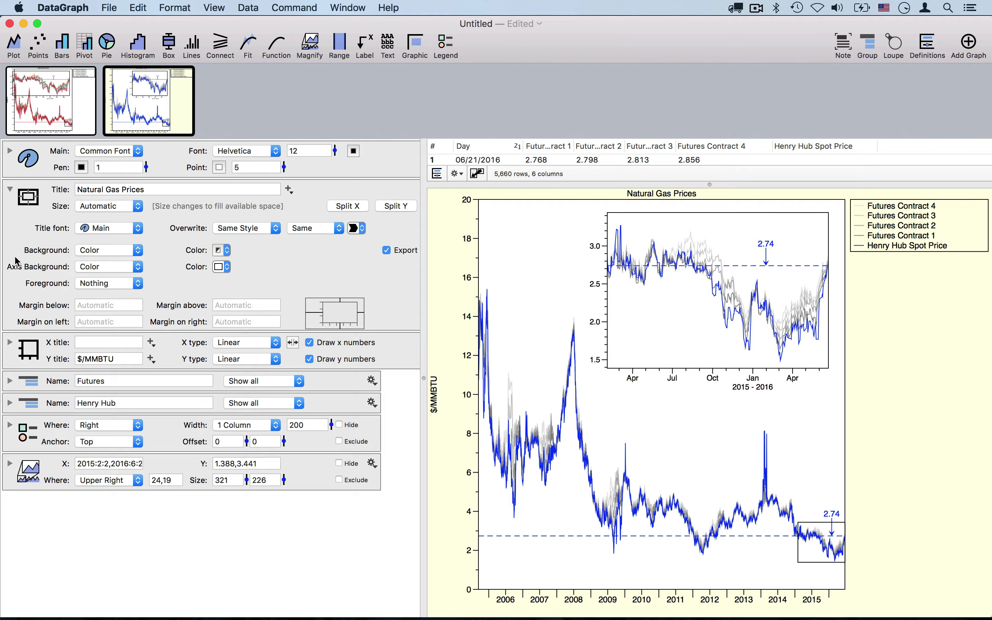
- Give the magnified inset a solid color fill sampled from the graph's pale yellow background, and collapse the expanded settings
{"action": "left_click", "coordinate": [10, 463]}
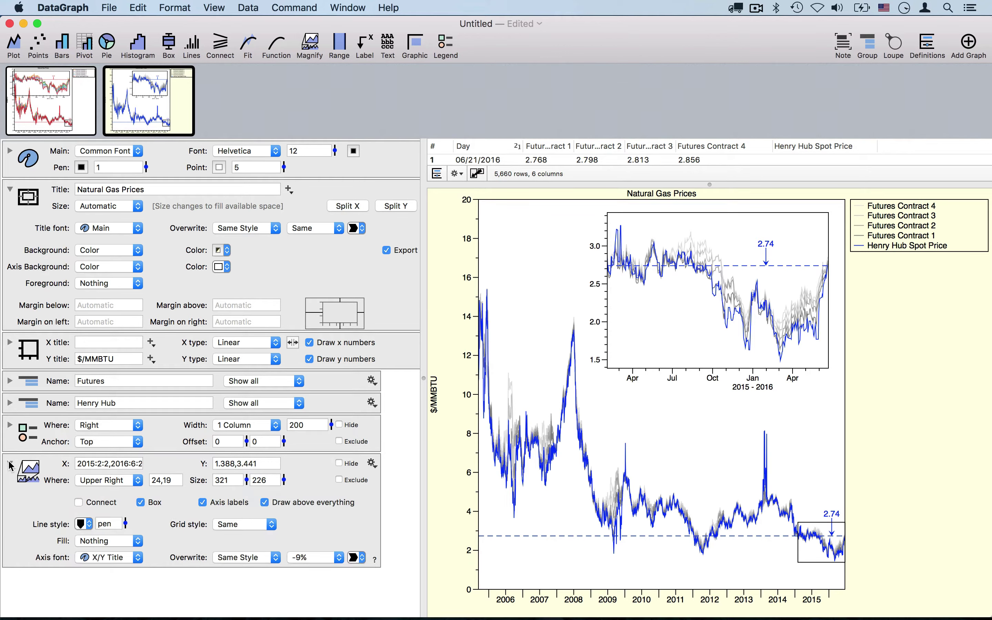
{"action": "left_click", "coordinate": [111, 541]}
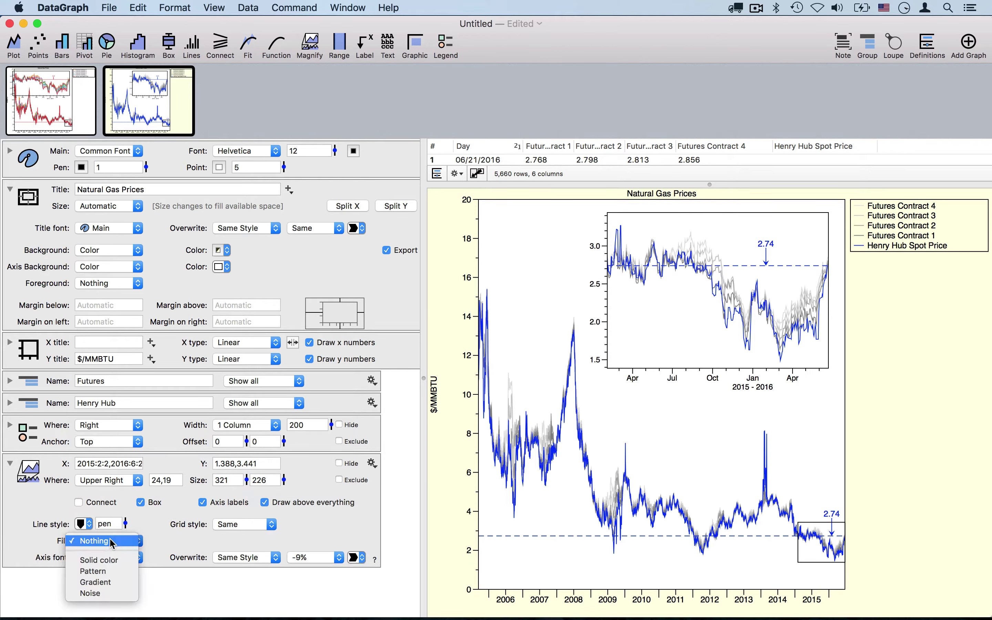
{"action": "left_click", "coordinate": [113, 561]}
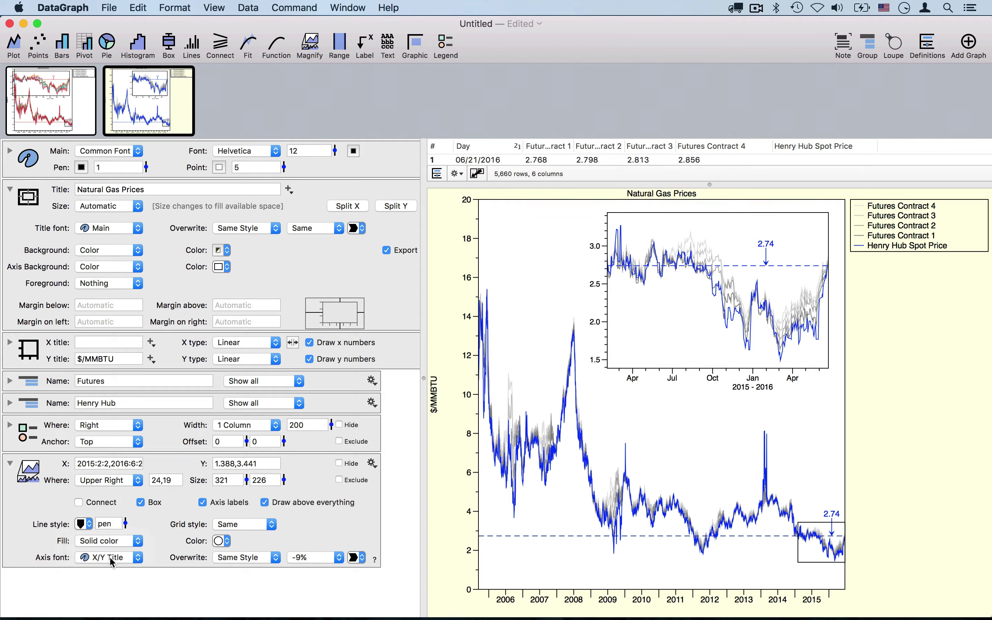
{"action": "left_click", "coordinate": [228, 541]}
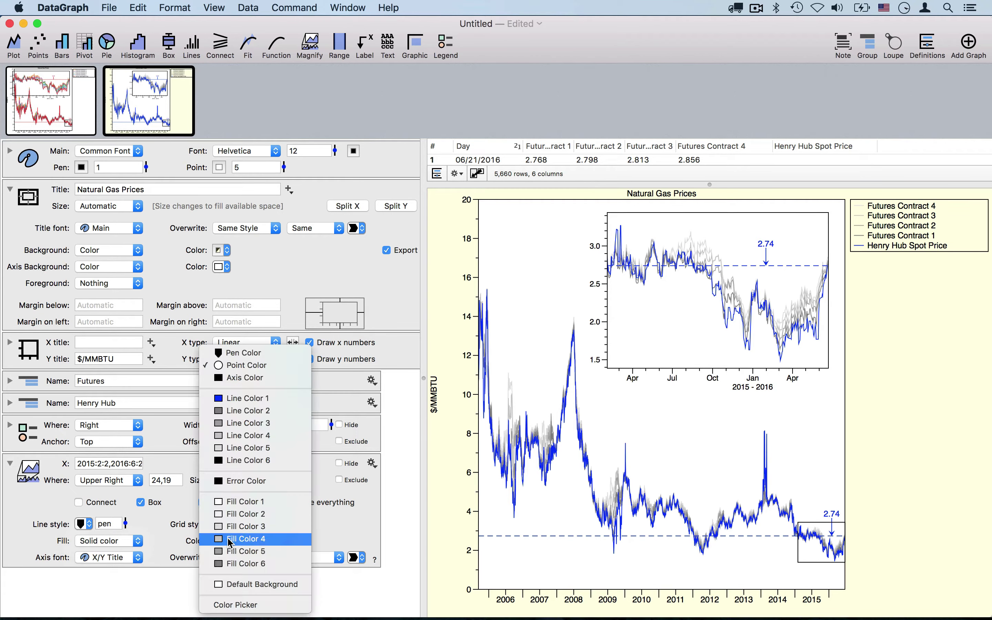
{"action": "left_click", "coordinate": [234, 605]}
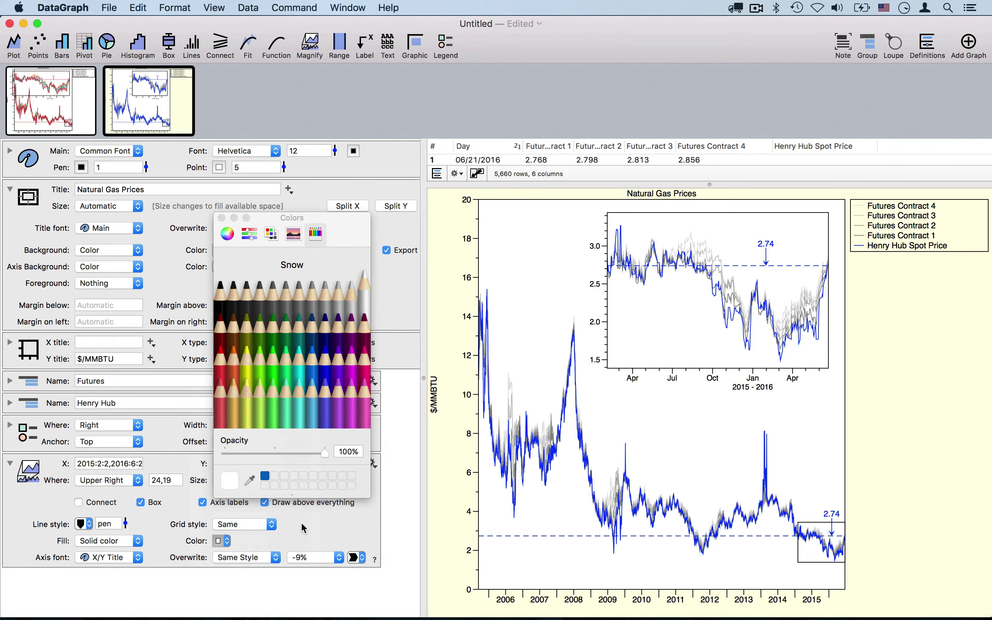
{"action": "left_click", "coordinate": [252, 483]}
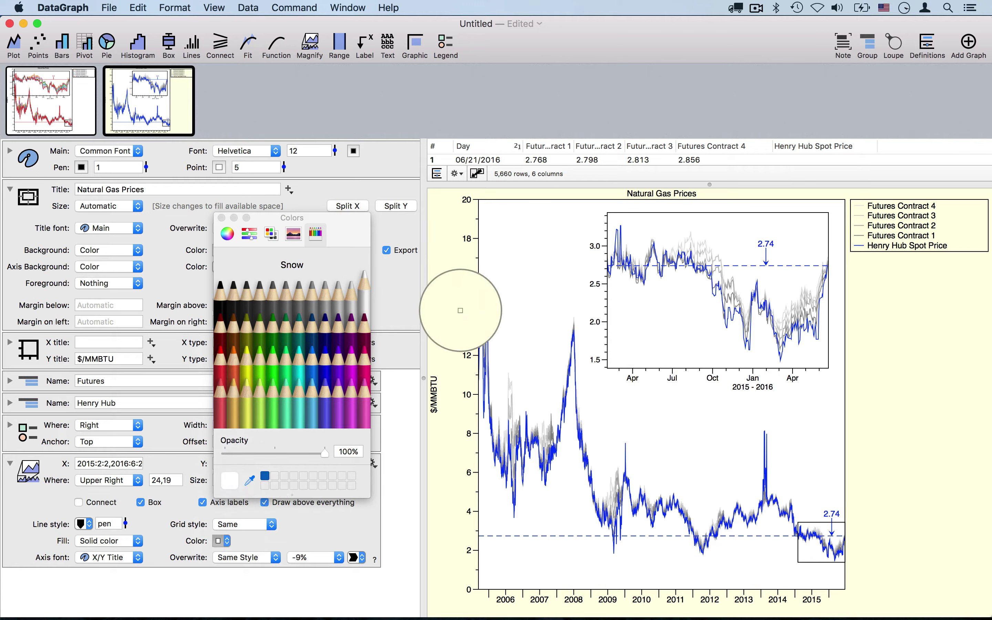
{"action": "left_click", "coordinate": [460, 310]}
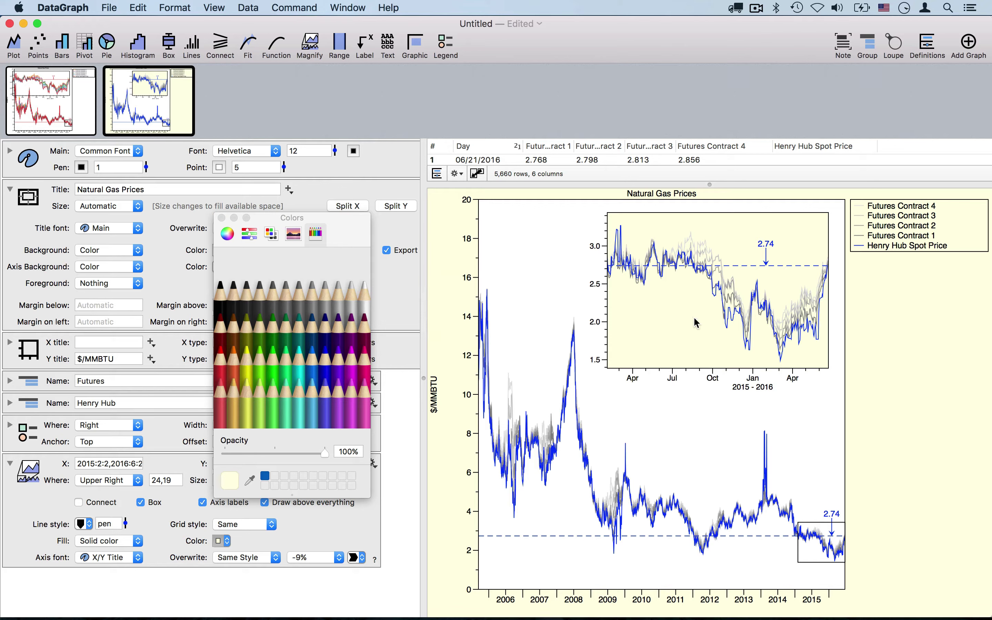
{"action": "left_click", "coordinate": [222, 218]}
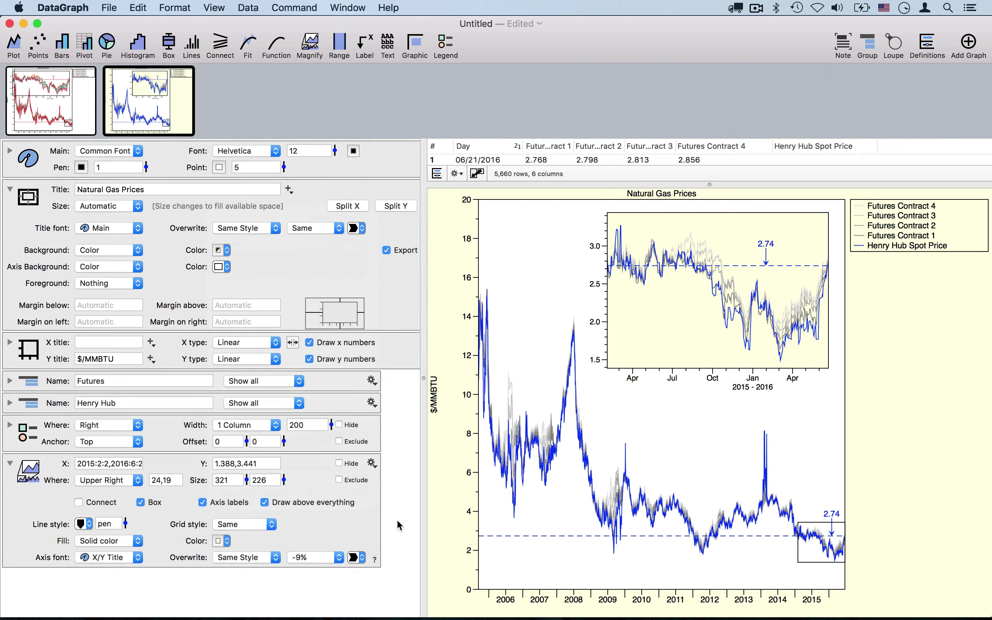
{"action": "left_click", "coordinate": [10, 463]}
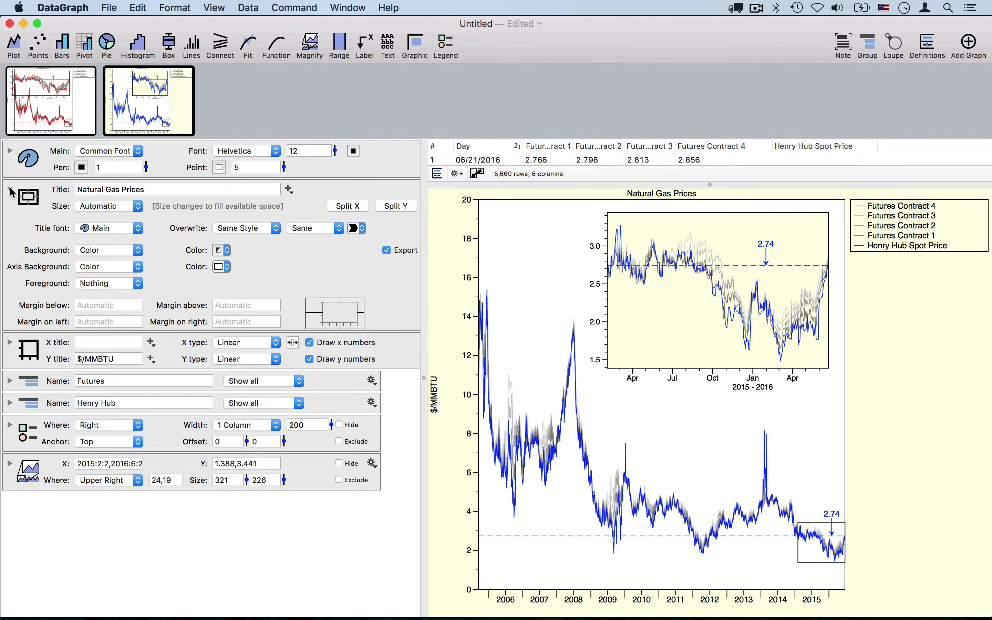
{"action": "left_click", "coordinate": [10, 189]}
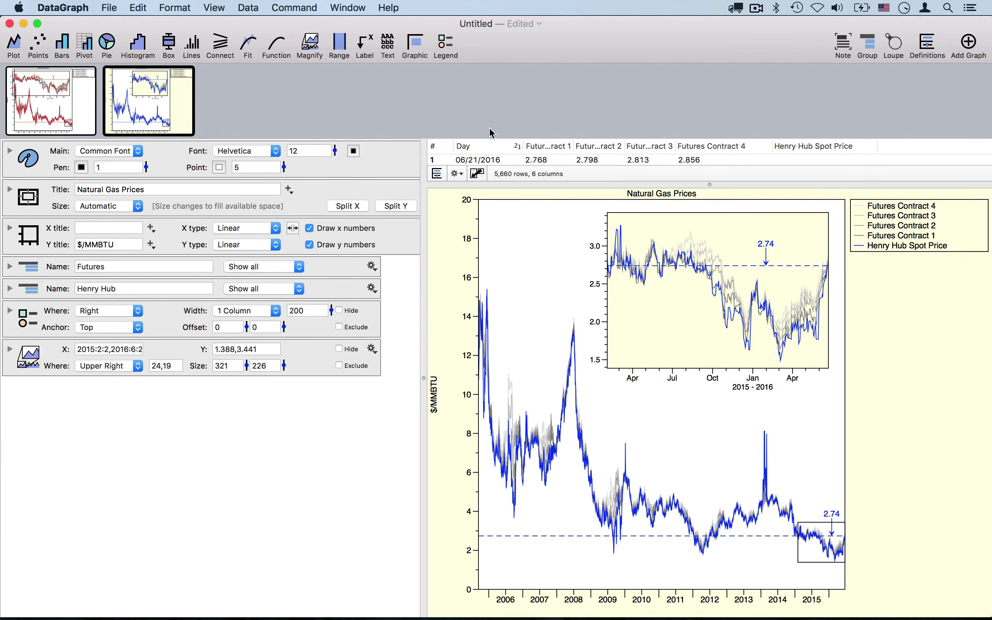
- Switch the layout to show the data table at full height, widen it to show all columns, and display the column definitions
{"action": "left_click", "coordinate": [476, 174]}
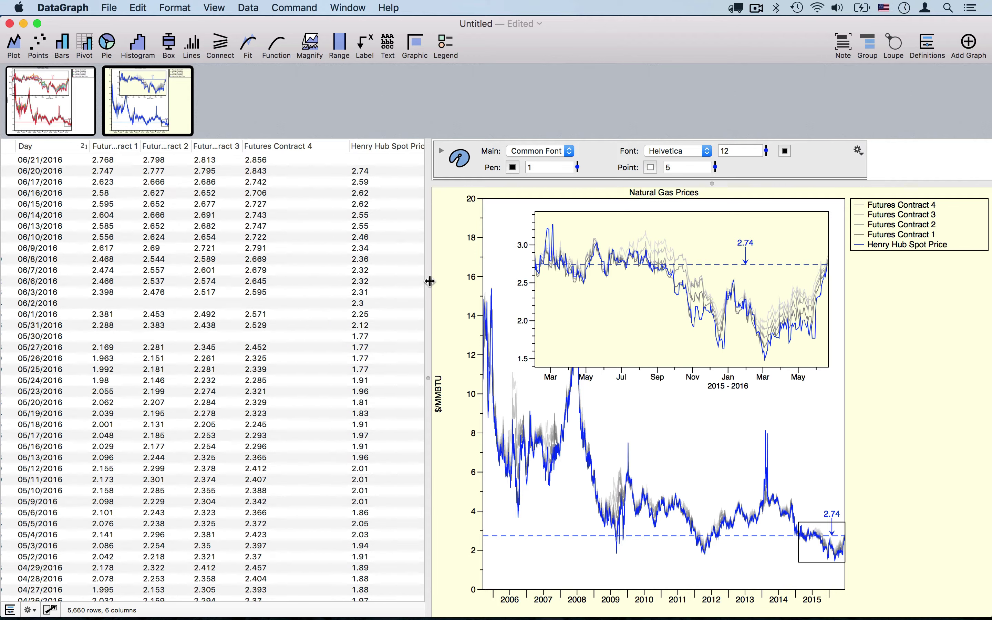
{"action": "left_click_drag", "start_coordinate": [443, 281], "coordinate": [666, 259]}
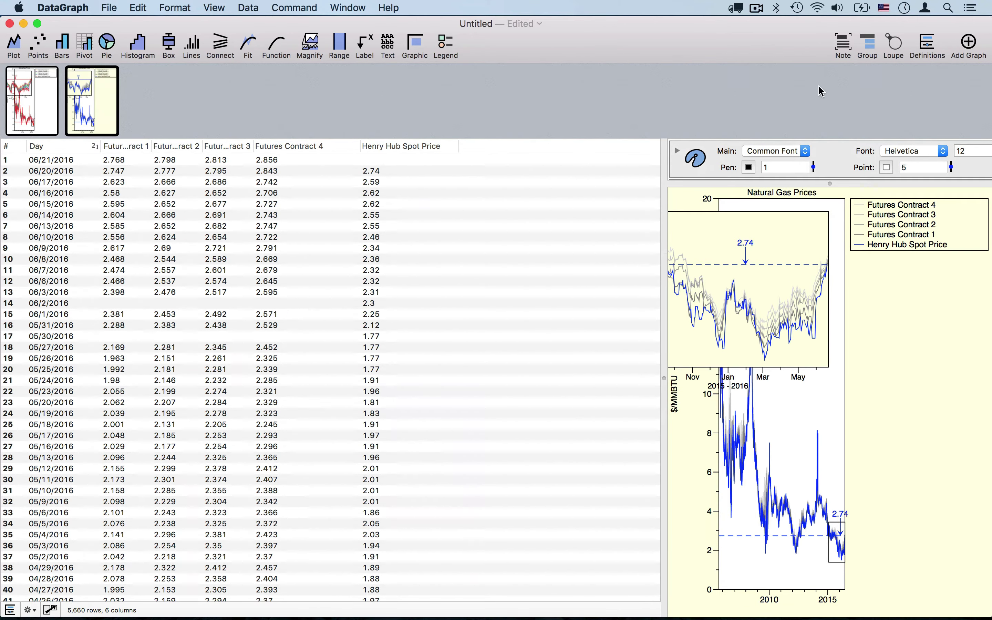
{"action": "left_click", "coordinate": [928, 48]}
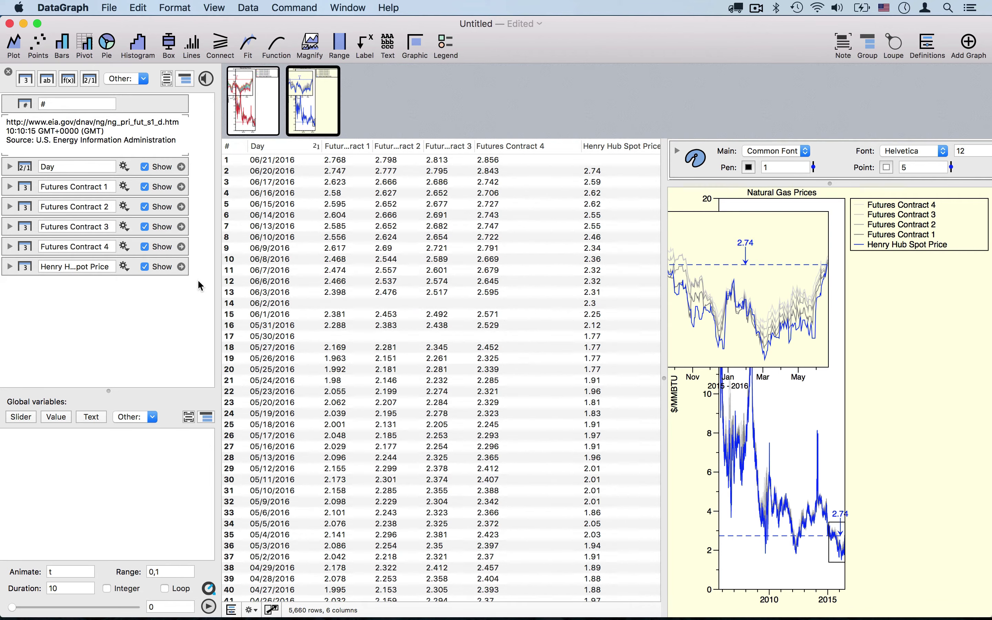
- Group all six data columns under the name Natural Gas Prices, collapse the group and exclude it from the data table
{"action": "left_click_drag", "start_coordinate": [200, 284], "coordinate": [157, 169]}
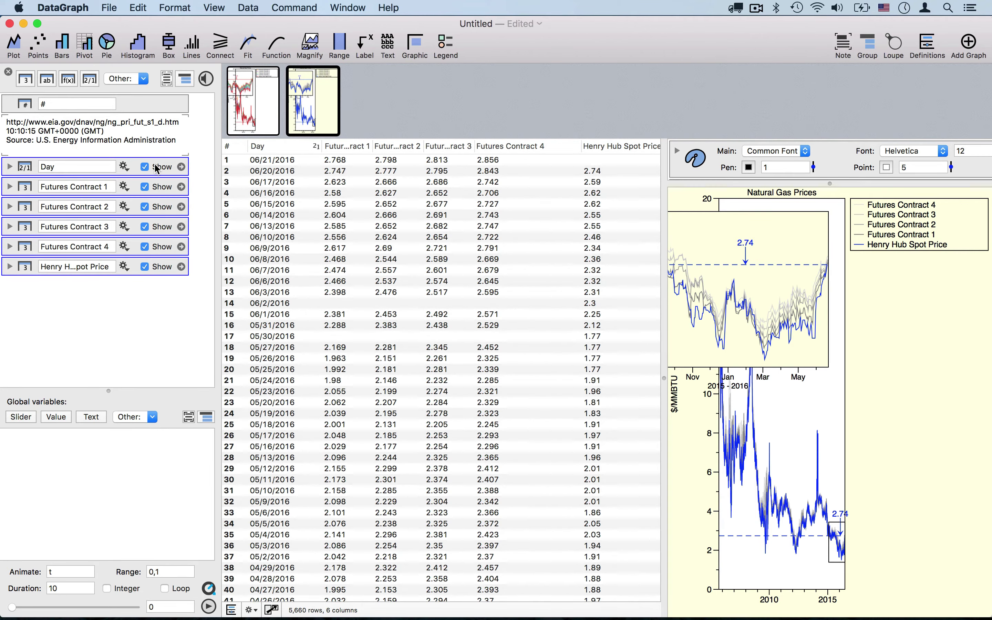
{"action": "left_click", "coordinate": [185, 79]}
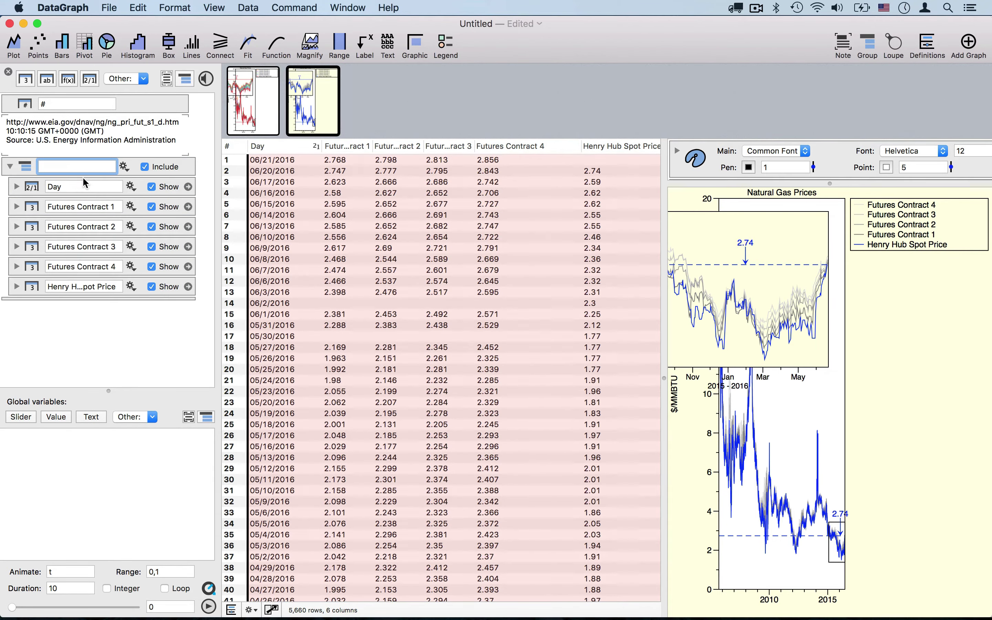
{"action": "type", "text": "Natural Gas Prices"}
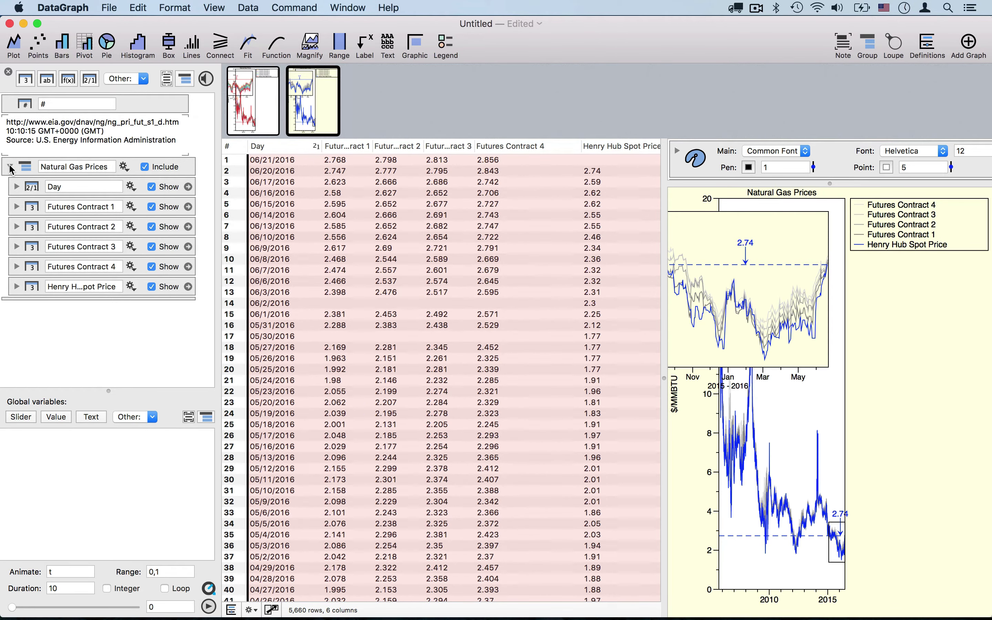
{"action": "left_click", "coordinate": [10, 167]}
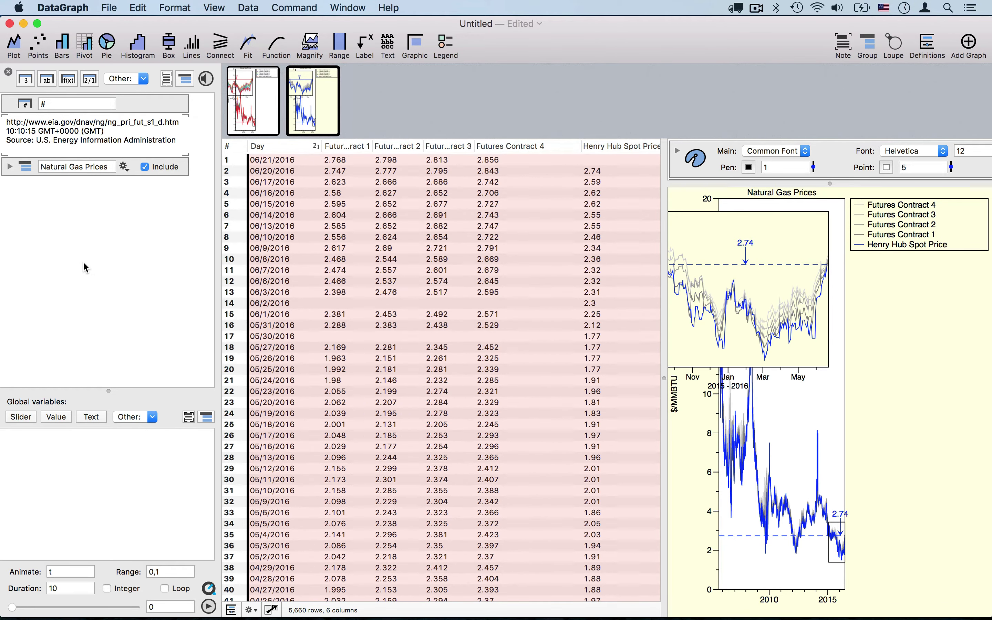
{"action": "left_click", "coordinate": [150, 166]}
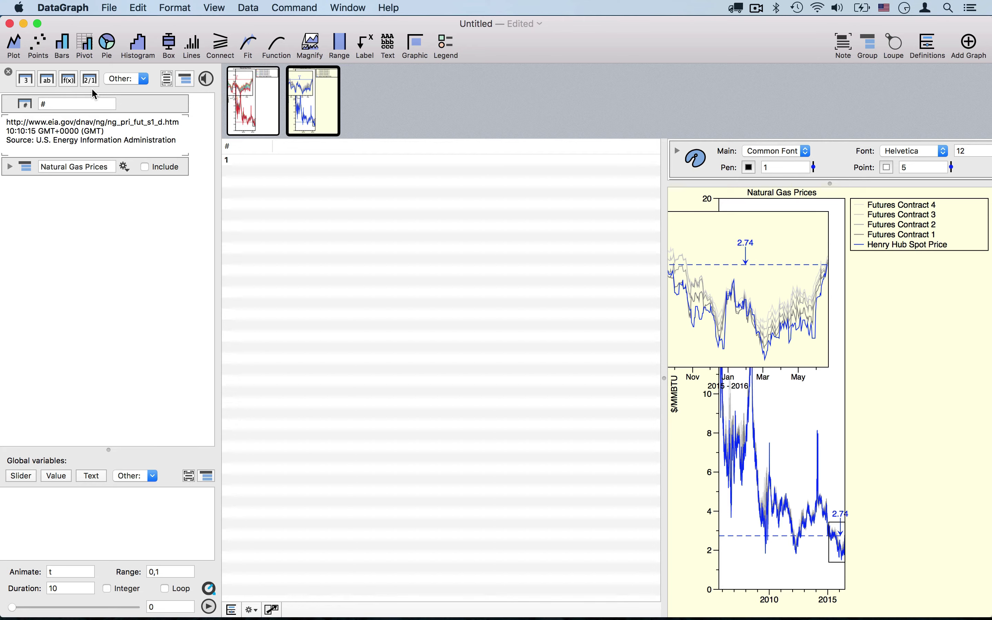
- Add a Plot Action column and set its action to Interpolate
{"action": "left_click", "coordinate": [145, 80]}
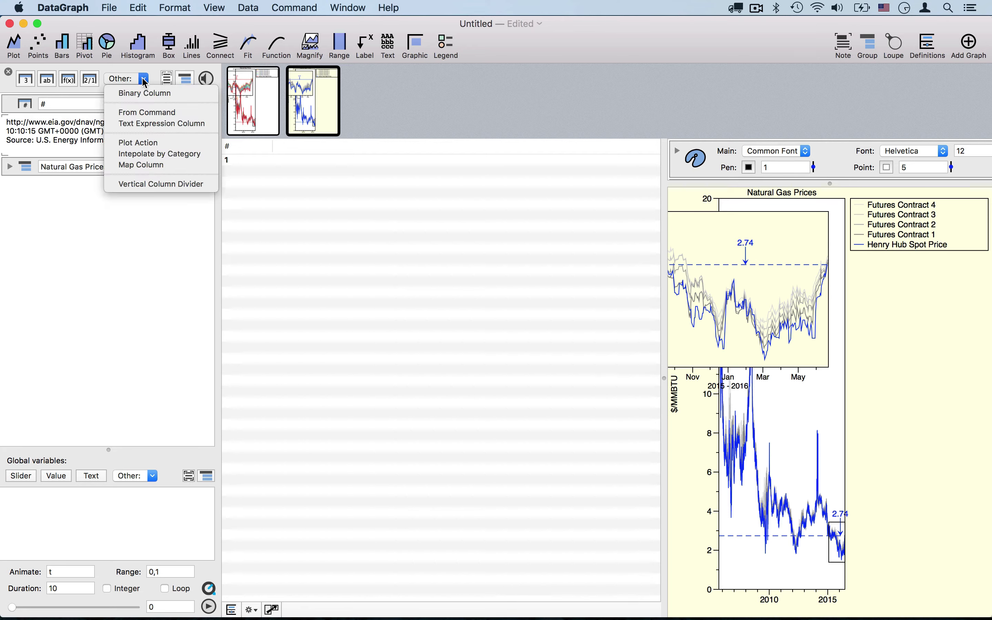
{"action": "left_click", "coordinate": [160, 143]}
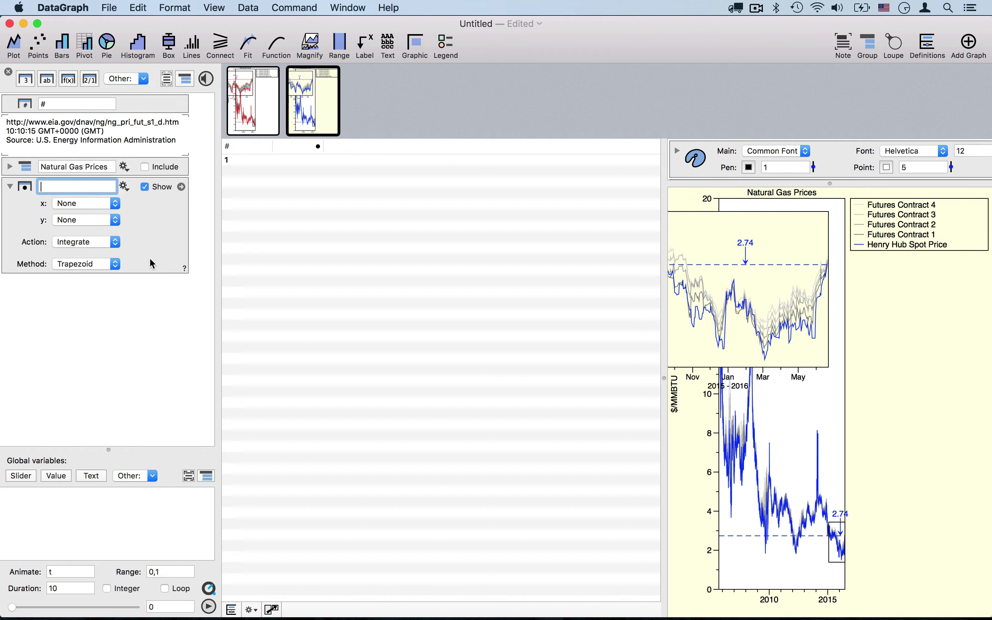
{"action": "left_click", "coordinate": [116, 243]}
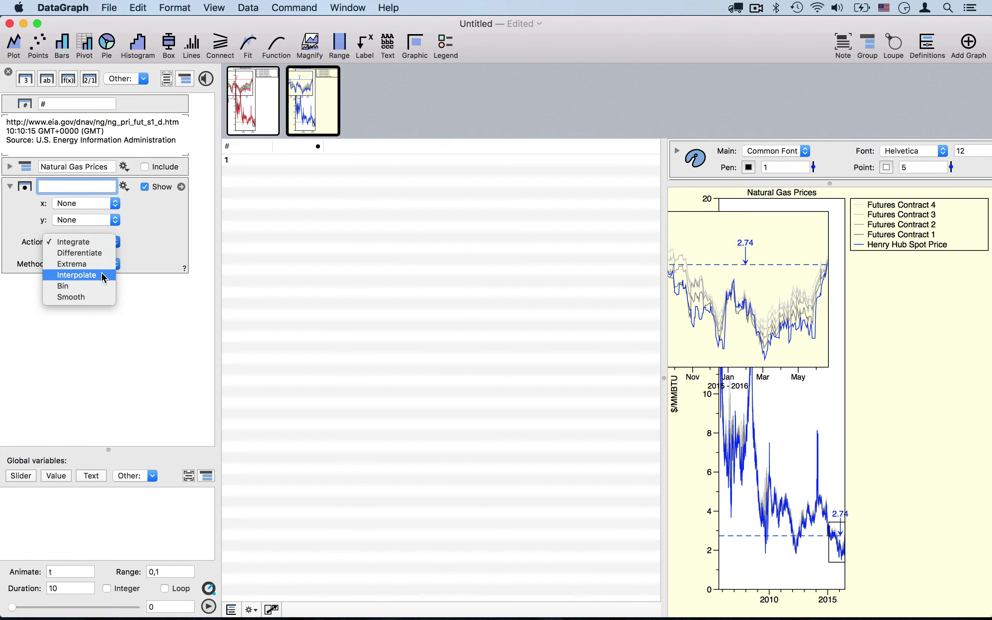
{"action": "left_click", "coordinate": [94, 280]}
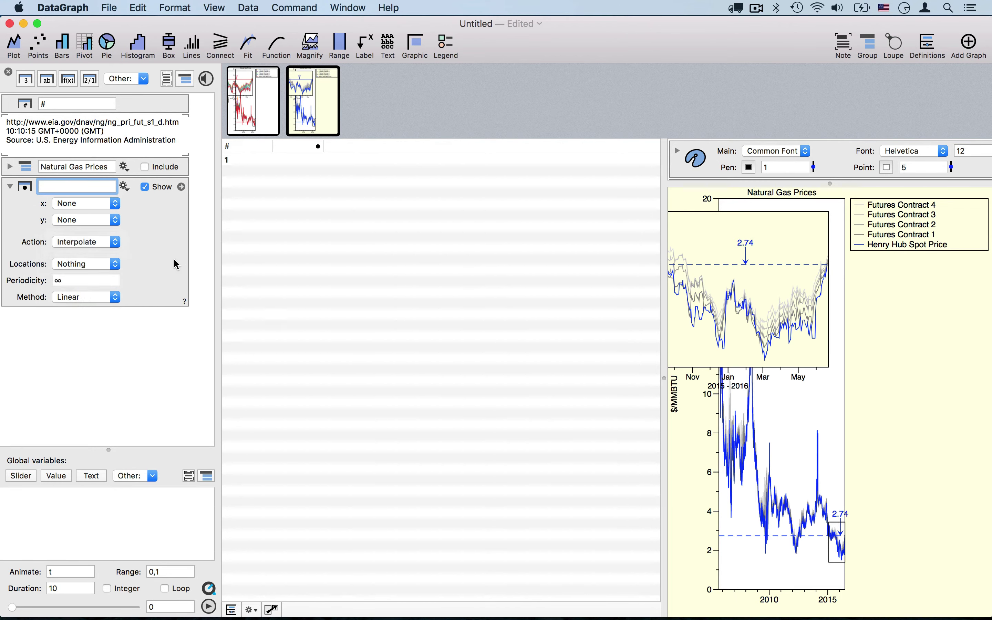
- Set the plot action's x to Day and y to Henry Hub Spot Price, and name it LookUpHenry
{"action": "left_click", "coordinate": [115, 204]}
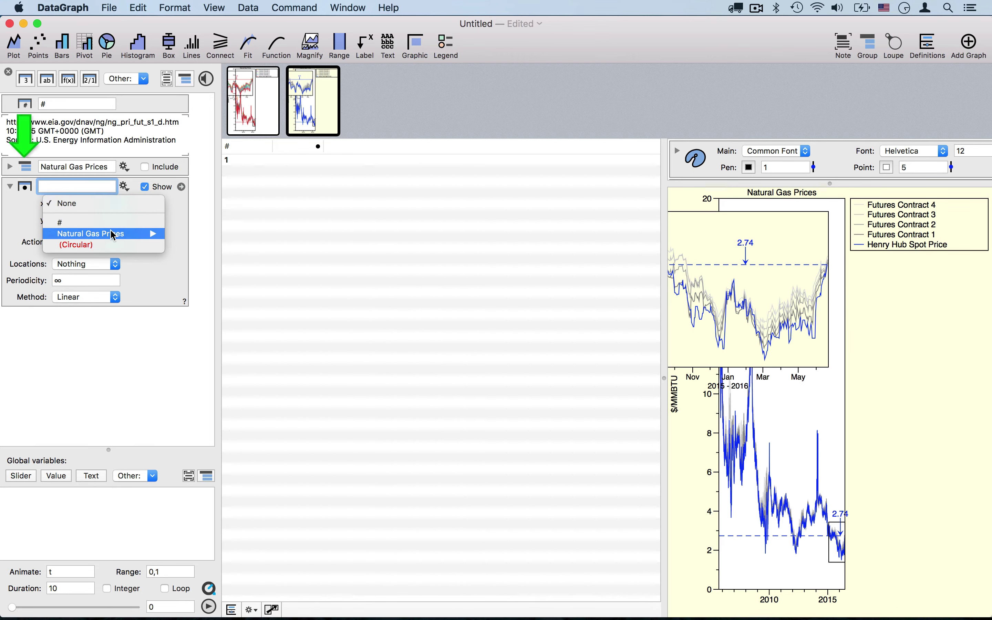
{"action": "mouse_move", "coordinate": [110, 233]}
{"action": "left_click", "coordinate": [205, 234]}
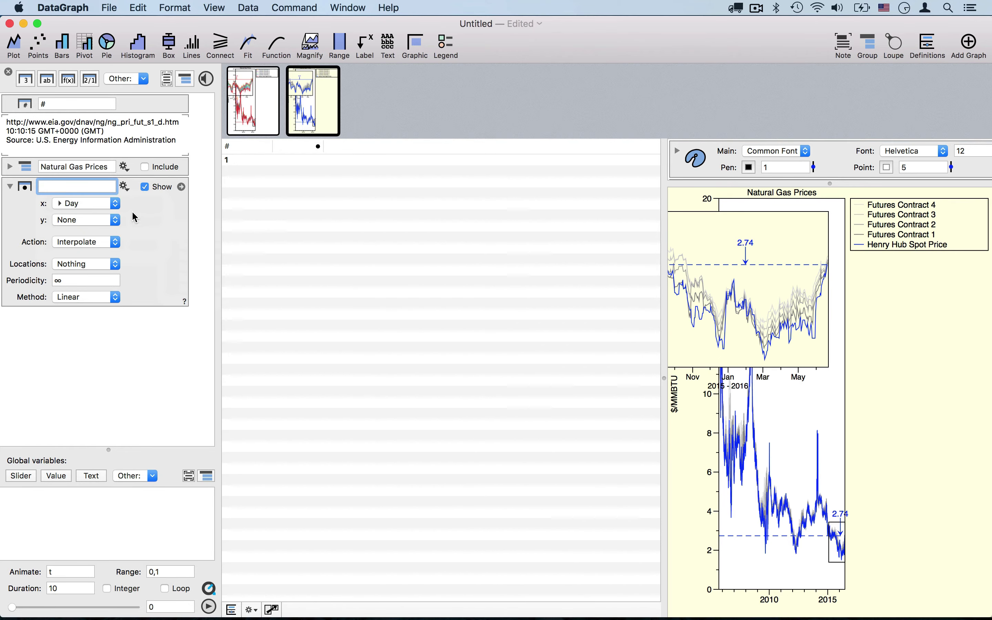
{"action": "left_click", "coordinate": [110, 217]}
{"action": "mouse_move", "coordinate": [103, 250]}
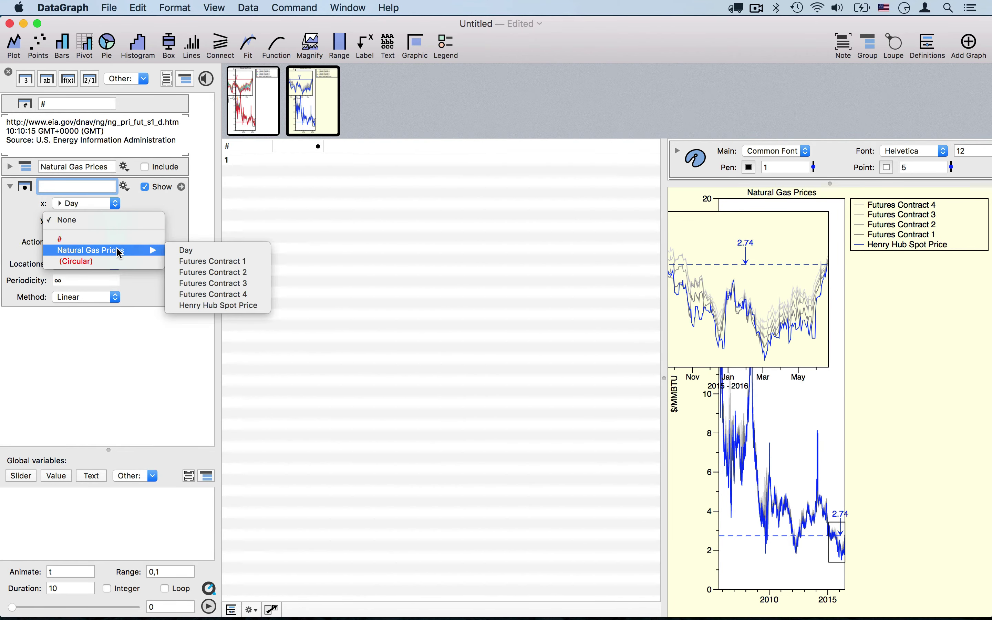
{"action": "left_click", "coordinate": [221, 305]}
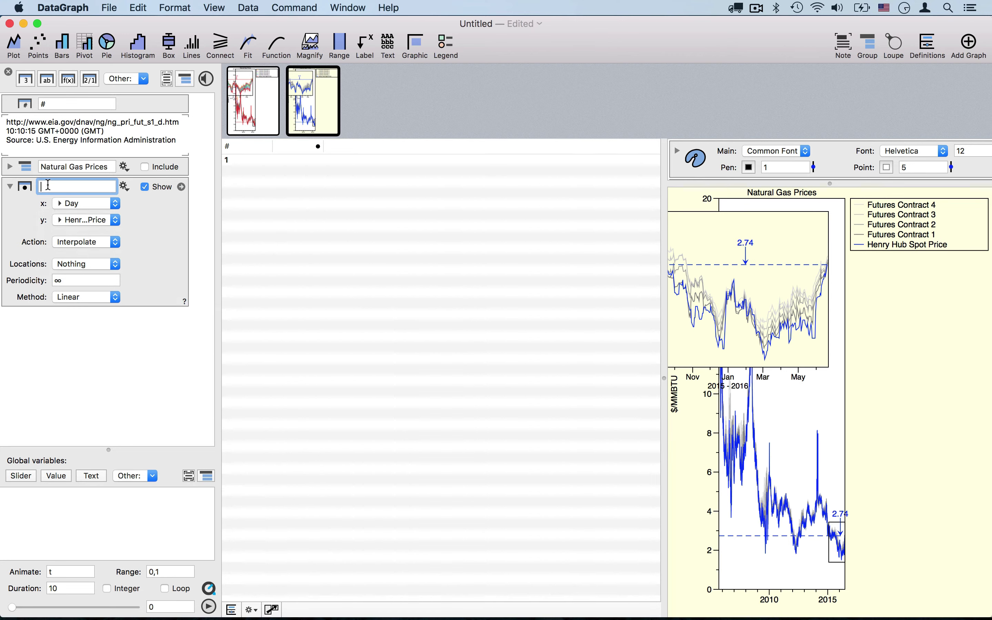
{"action": "type", "text": "LookUpHenry"}
{"action": "left_click", "coordinate": [155, 225]}
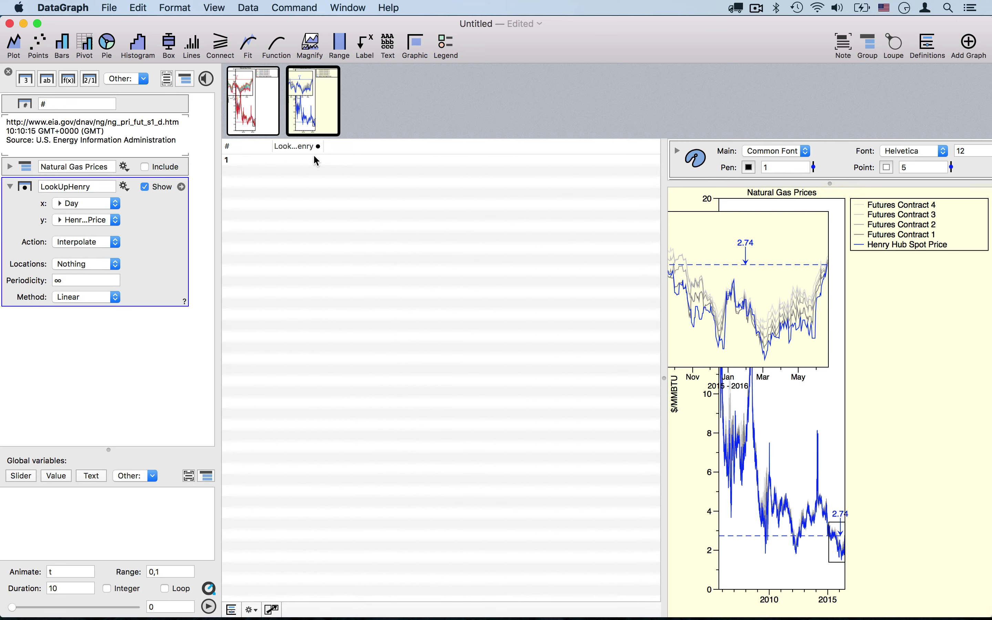
- Widen the LookUpHenry table column, enlarge the global variables area and add a slider variable named PullDate
{"action": "left_click_drag", "start_coordinate": [324, 148], "coordinate": [341, 148]}
{"action": "left_click", "coordinate": [116, 265]}
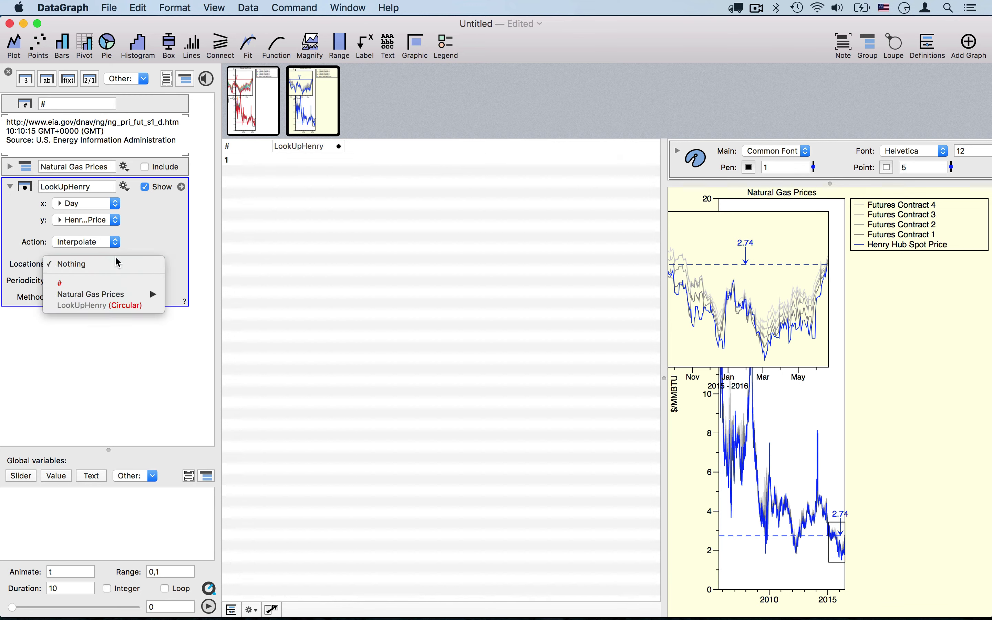
{"action": "left_click", "coordinate": [137, 229]}
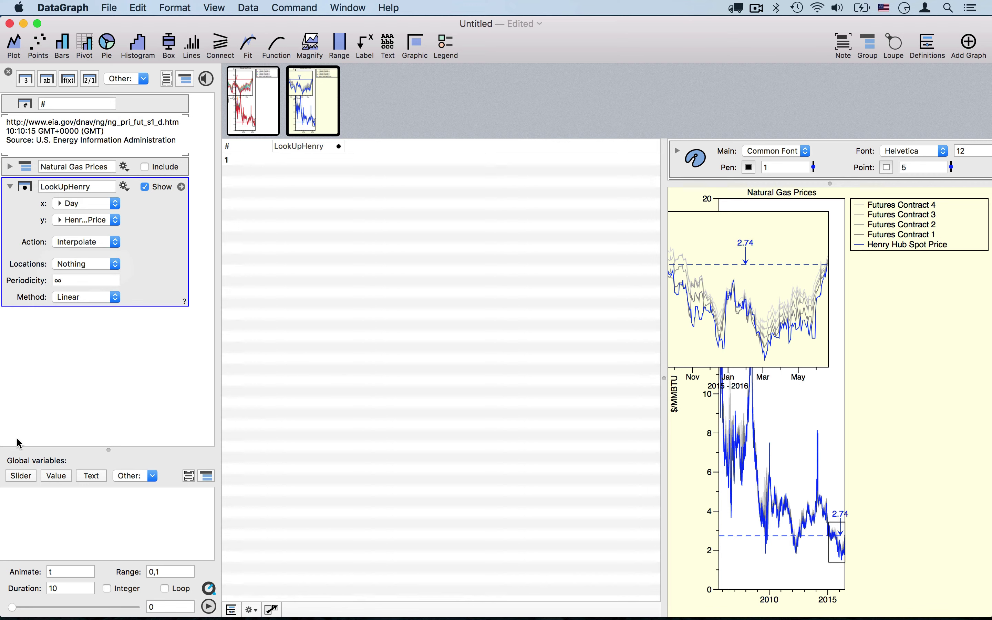
{"action": "left_click_drag", "start_coordinate": [60, 447], "coordinate": [60, 379]}
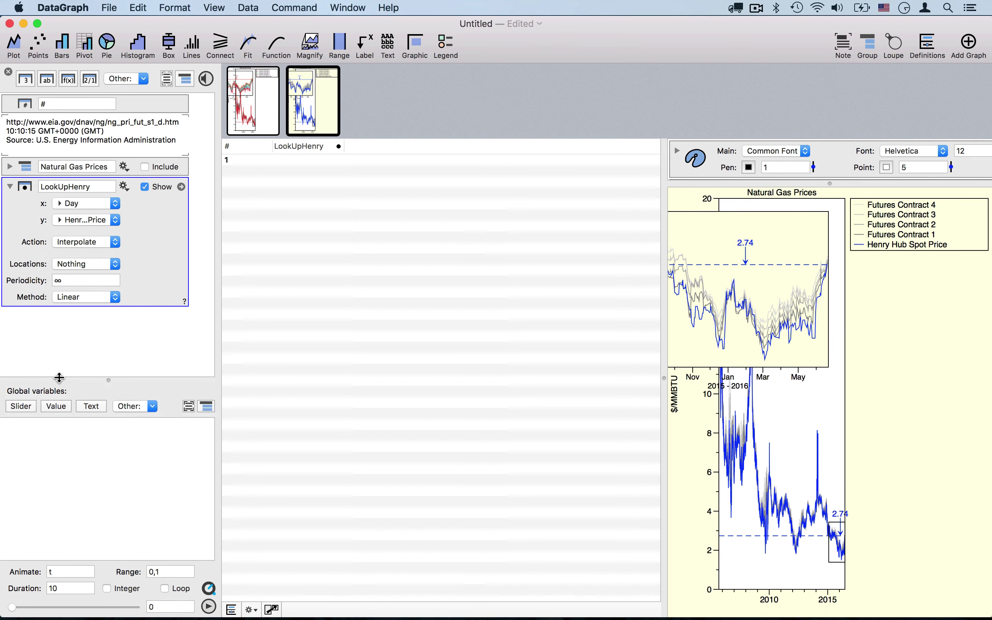
{"action": "left_click", "coordinate": [22, 407]}
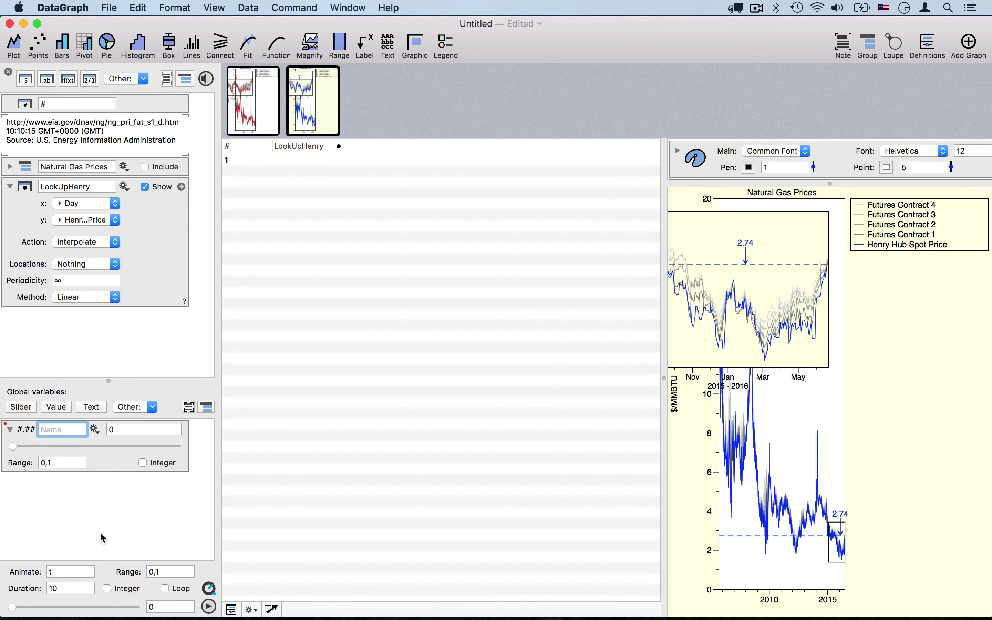
{"action": "type", "text": "PullDate"}
{"action": "key", "text": "Return"}
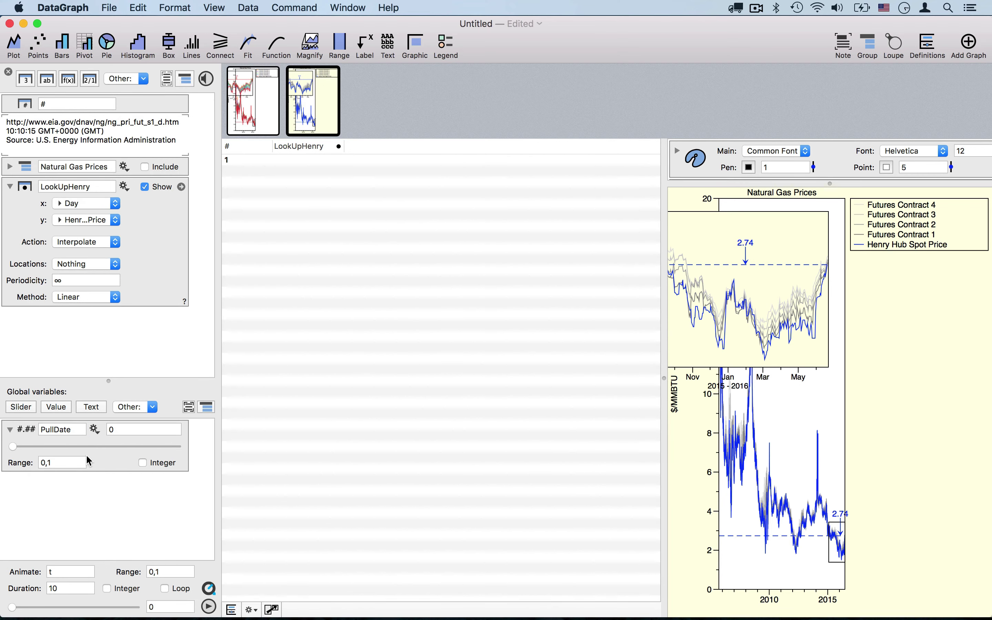
- Set the PullDate slider's range to 2015:01:01,2016:06:22 and move the slider to about 2015:9:1
{"action": "mouse_move", "coordinate": [59, 461]}
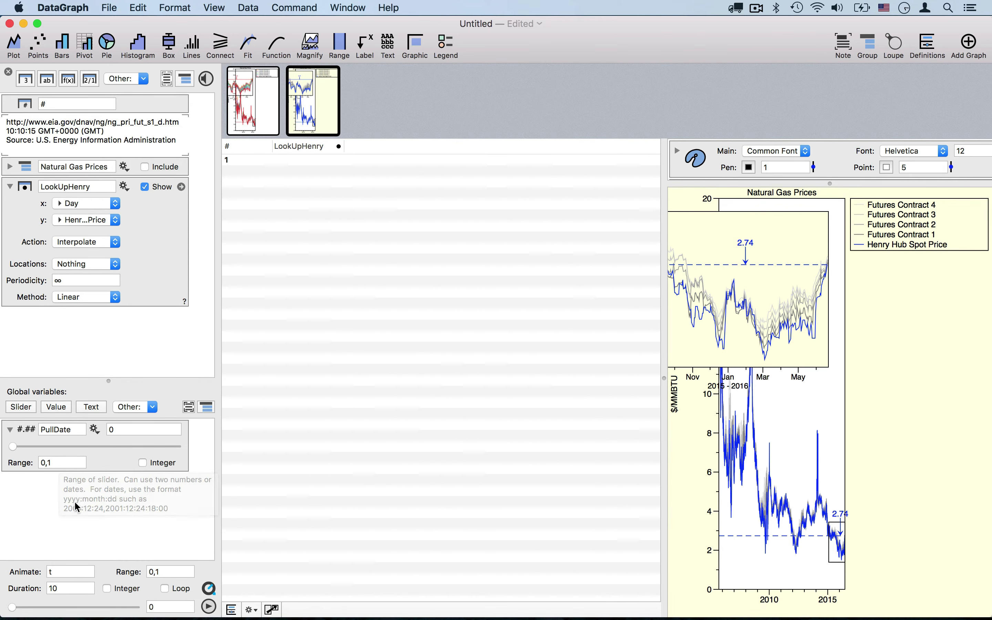
{"action": "left_click", "coordinate": [48, 462]}
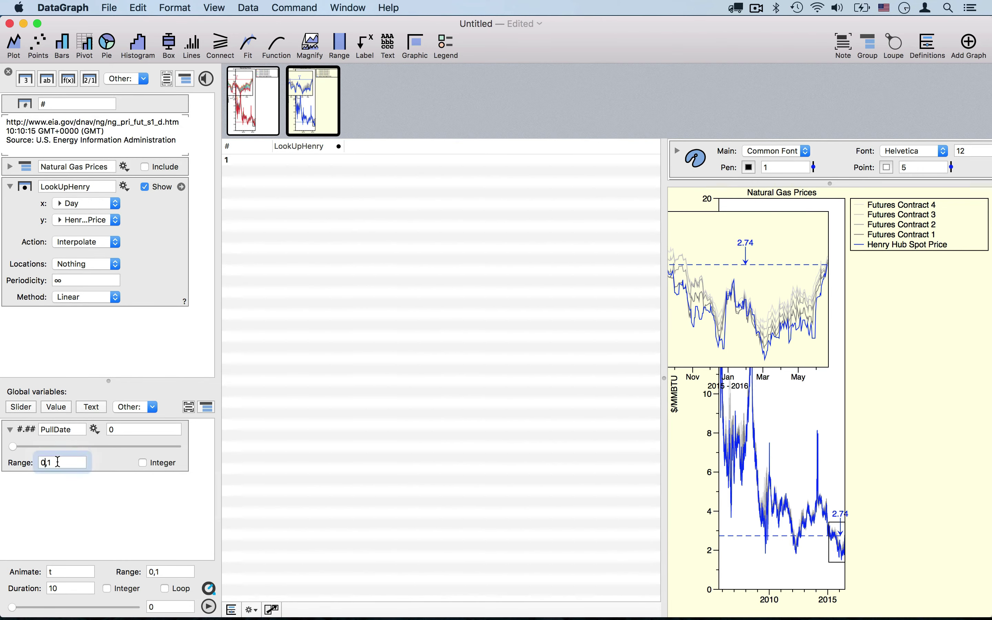
{"action": "key", "text": "BackSpace"}
{"action": "type", "text": "2016"}
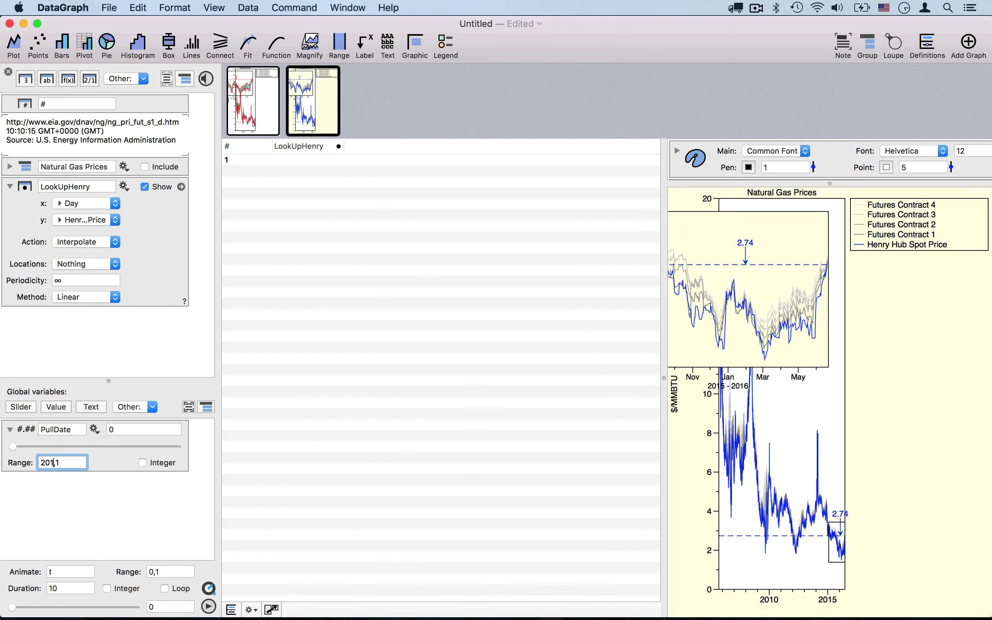
{"action": "key", "text": "Delete"}
{"action": "type", "text": ":"}
{"action": "key", "text": "BackSpace"}
{"action": "key", "text": "BackSpace"}
{"action": "type", "text": "5:01:01"}
{"action": "key", "text": "BackSpace"}
{"action": "type", "text": "2016:06:22"}
{"action": "key", "text": "Return"}
{"action": "left_click_drag", "start_coordinate": [12, 447], "coordinate": [88, 449]}
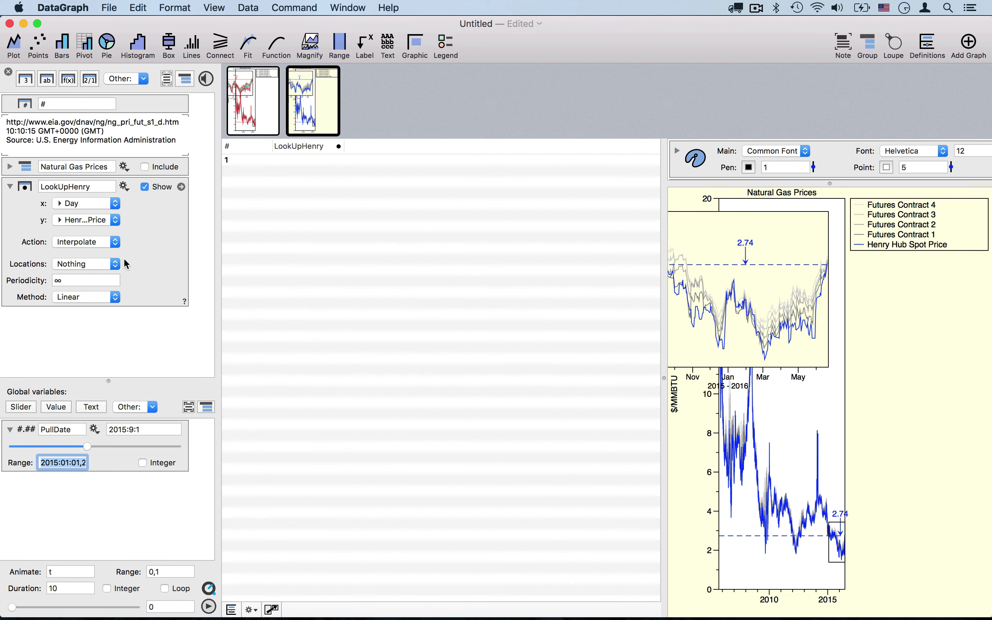
- Add a number column named Date and enter PullDate in its first row
{"action": "left_click", "coordinate": [114, 265]}
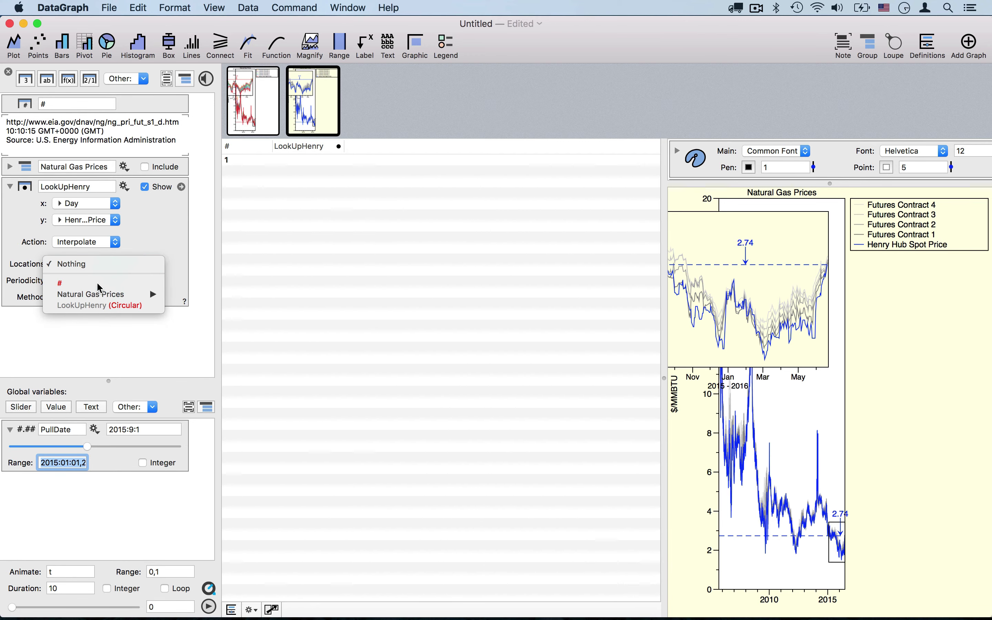
{"action": "left_click", "coordinate": [159, 239]}
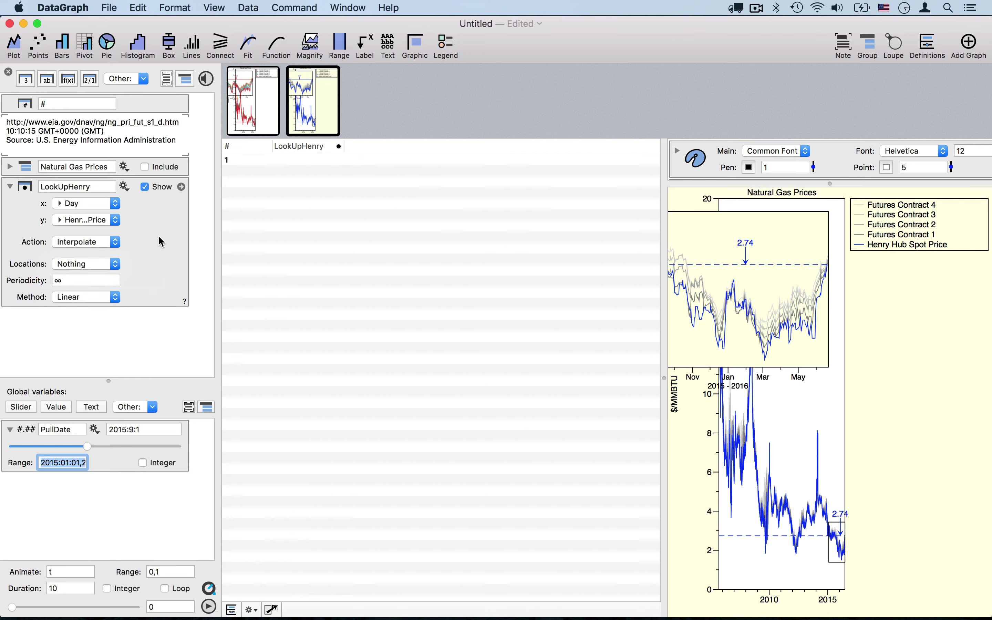
{"action": "left_click", "coordinate": [24, 81]}
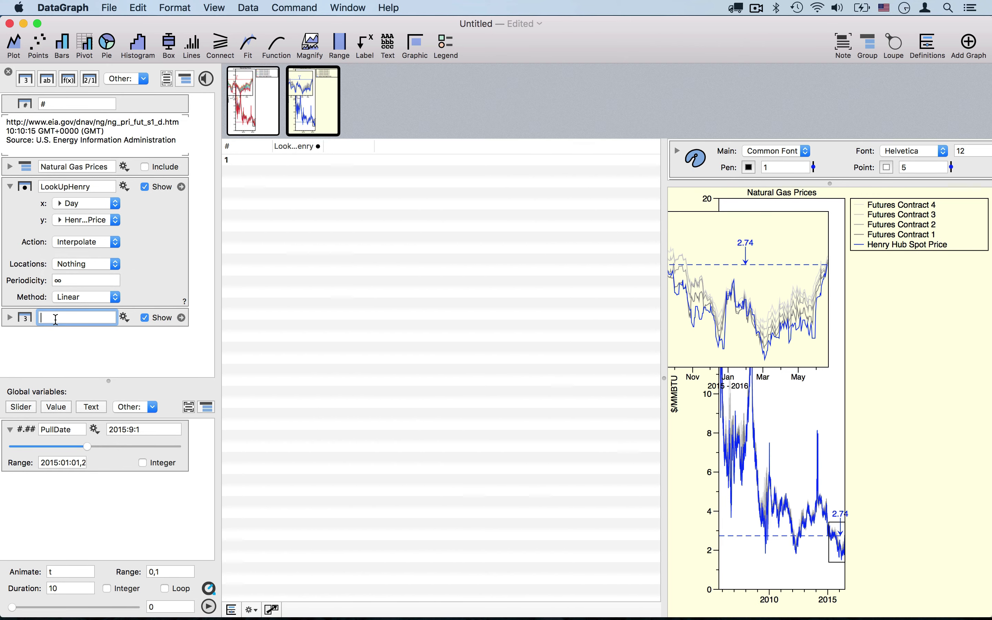
{"action": "type", "text": "Date"}
{"action": "key", "text": "Return"}
{"action": "double_click", "coordinate": [349, 160]}
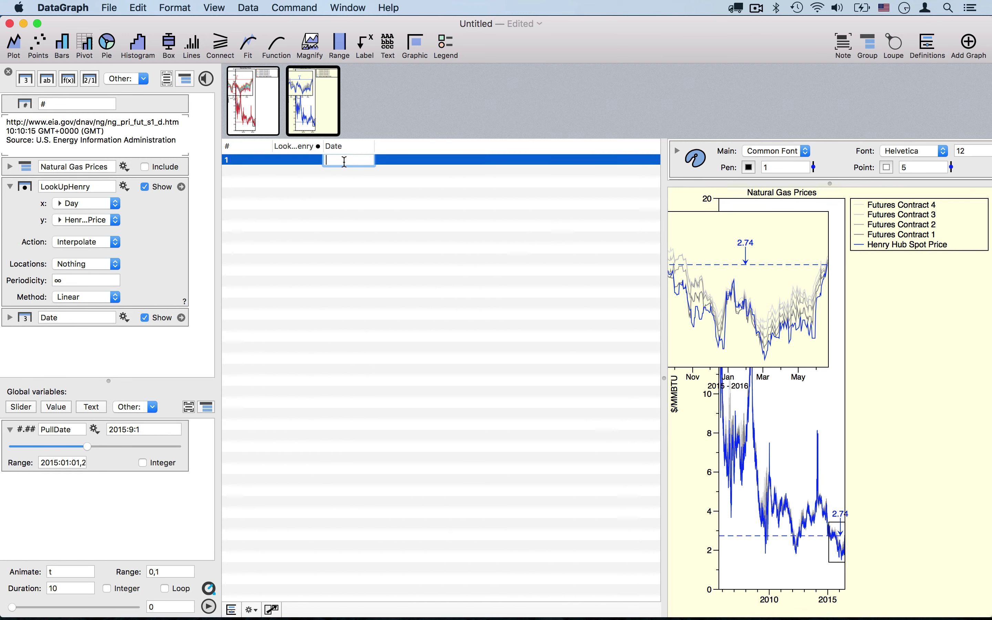
{"action": "type", "text": "PullDate"}
{"action": "key", "text": "Return"}
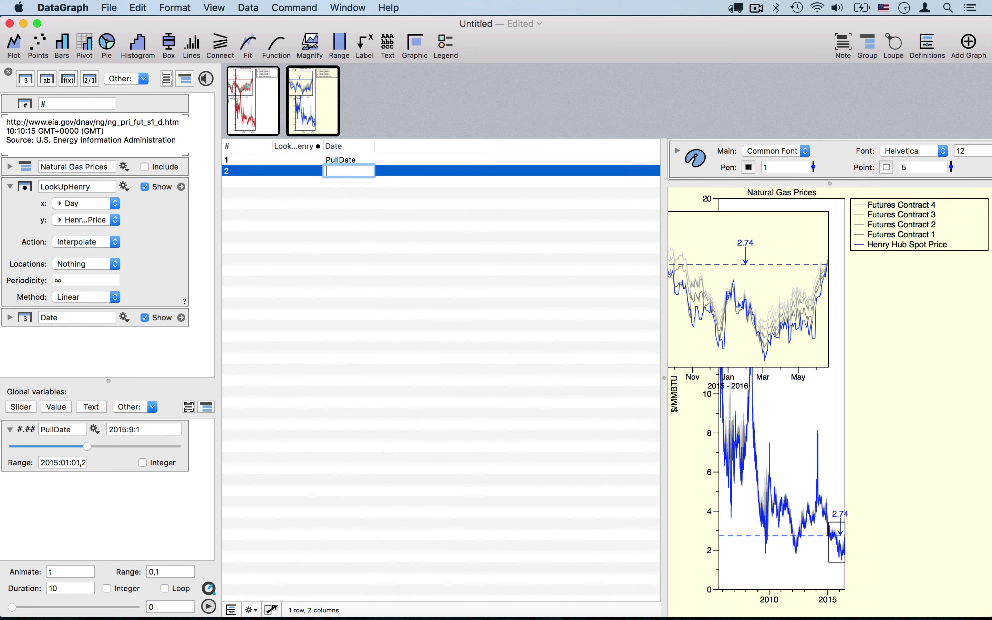
- Set LookUpHenry's interpolation locations to the Date column and widen its table column to show the full name
{"action": "left_click", "coordinate": [94, 263]}
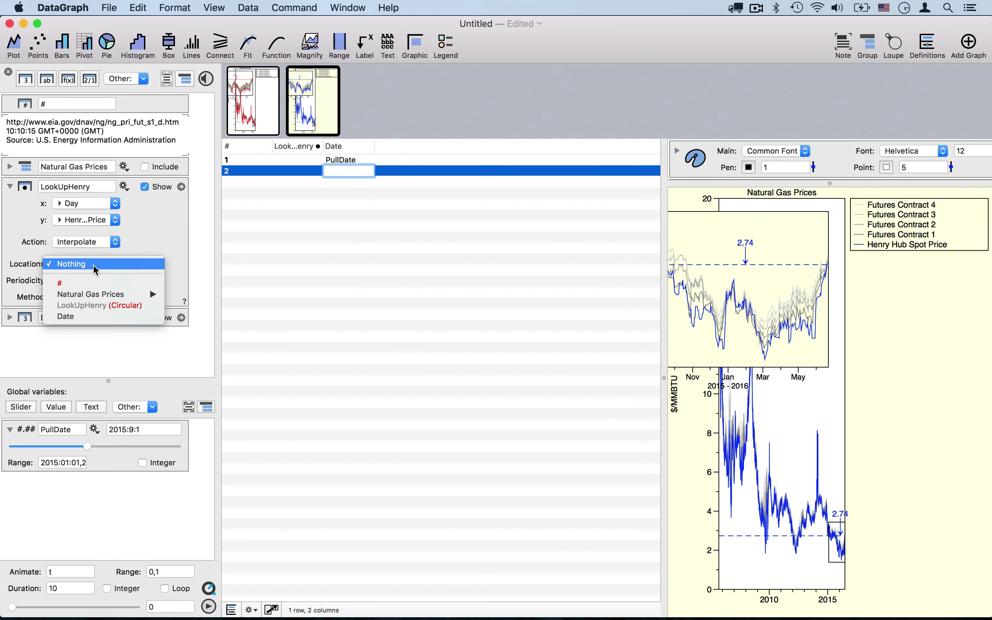
{"action": "left_click", "coordinate": [91, 318]}
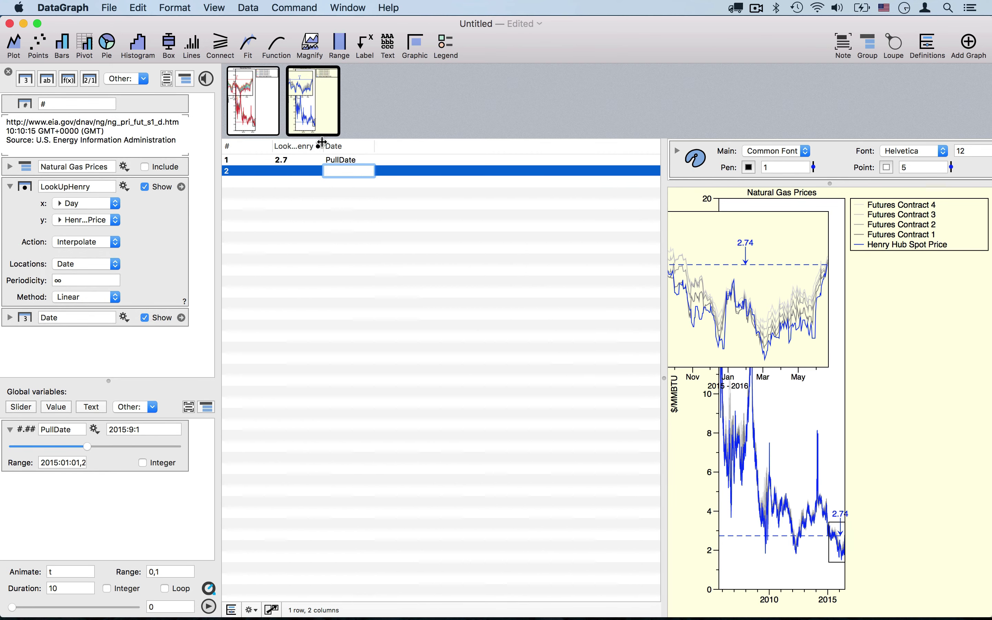
{"action": "left_click_drag", "start_coordinate": [323, 146], "coordinate": [378, 146]}
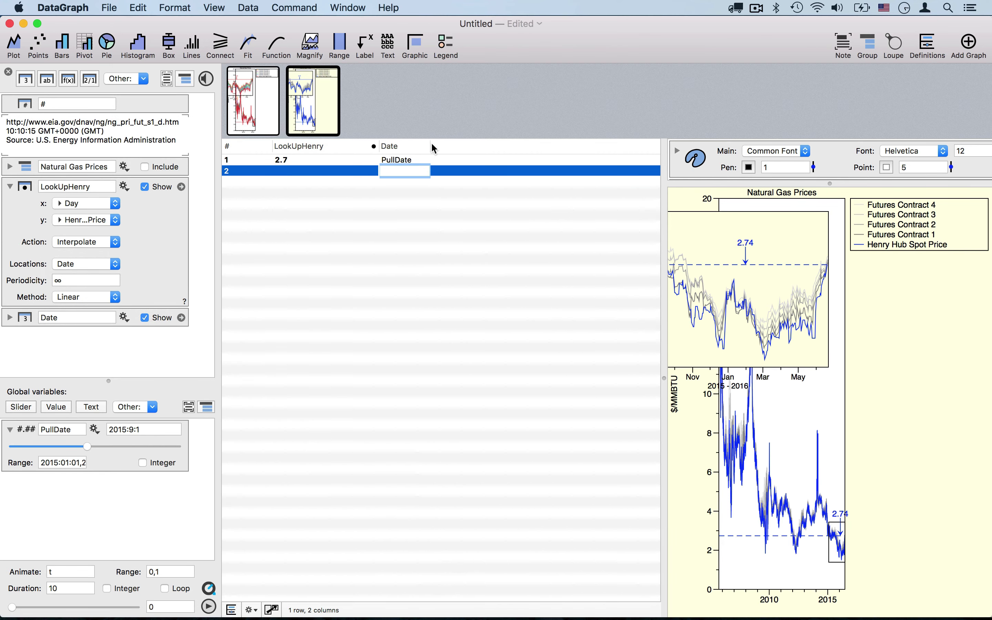
{"action": "left_click", "coordinate": [403, 241]}
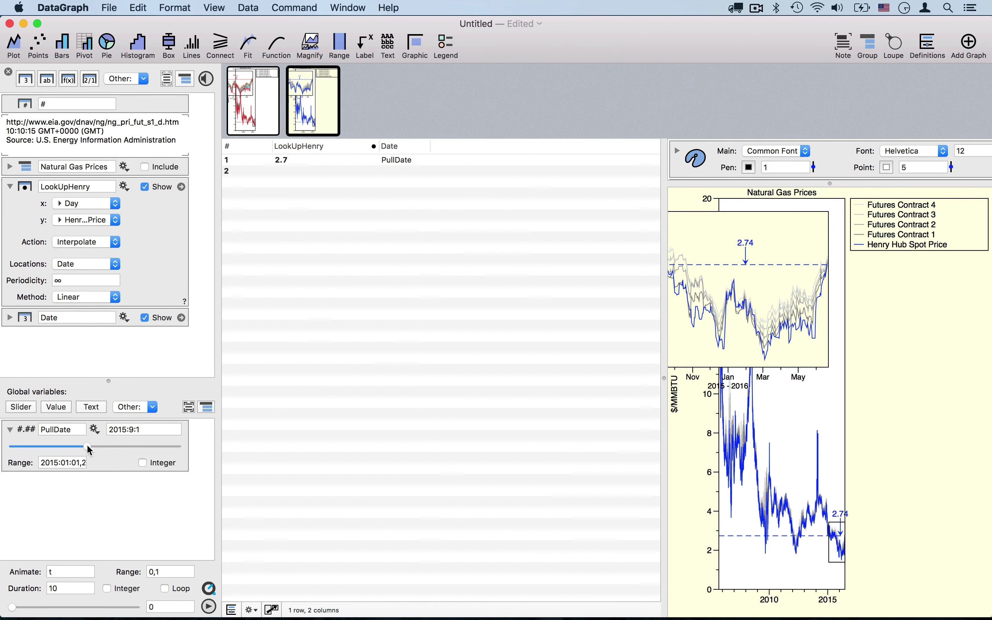
- Set the PullDate variable to 2016:6:20
{"action": "left_click_drag", "start_coordinate": [88, 446], "coordinate": [176, 453]}
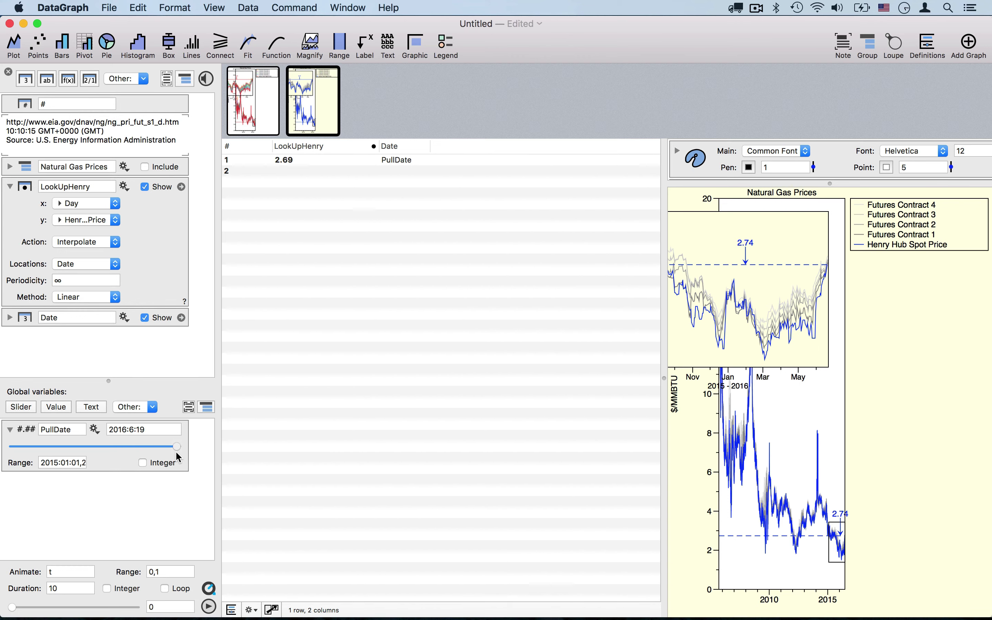
{"action": "left_click", "coordinate": [159, 429]}
{"action": "key", "text": "BackSpace"}
{"action": "key", "text": "BackSpace"}
{"action": "type", "text": "20"}
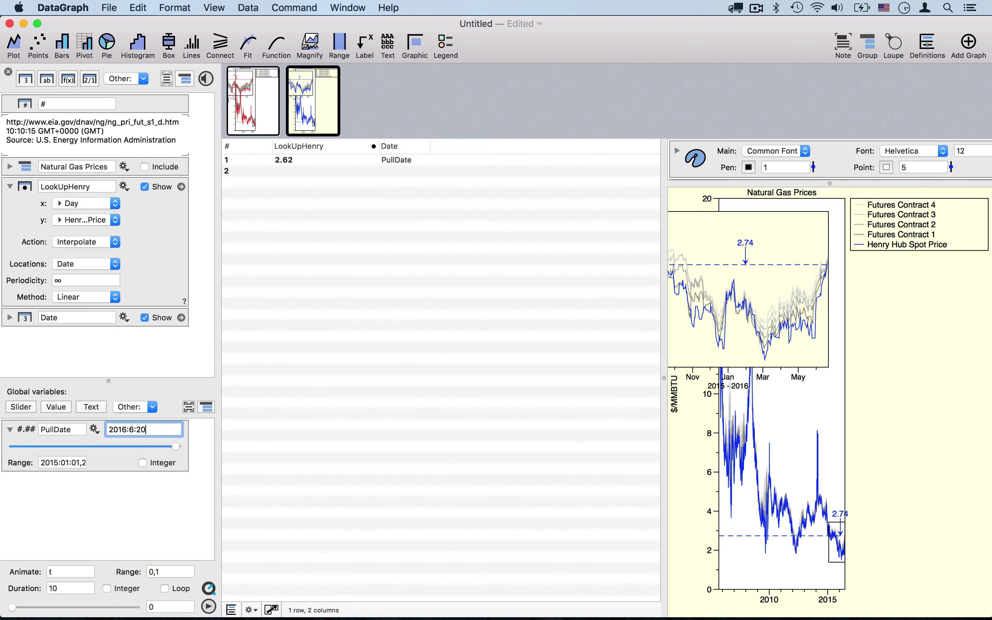
{"action": "key", "text": "Return"}
{"action": "left_click", "coordinate": [146, 505]}
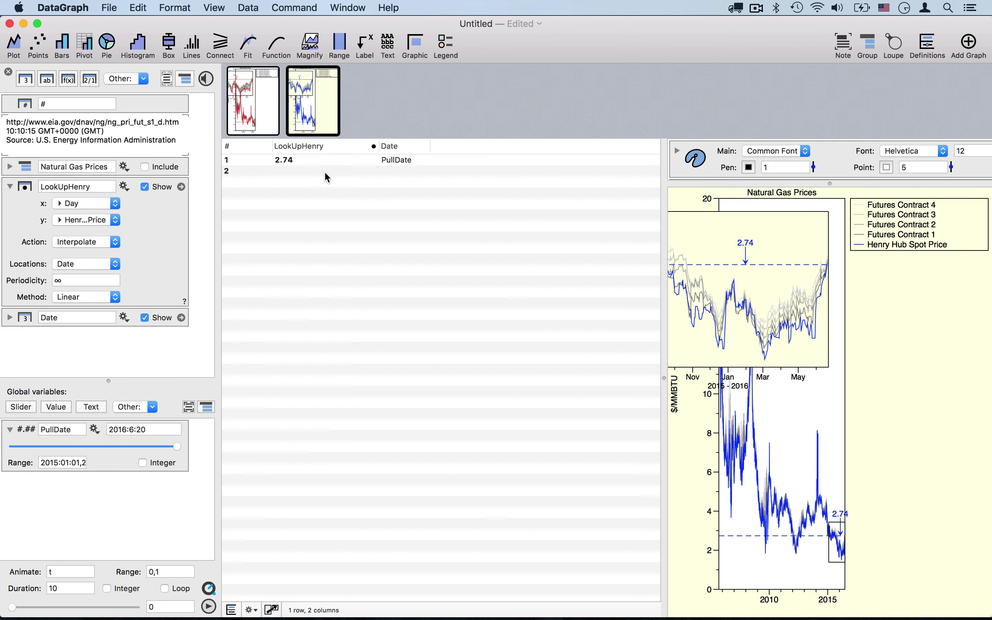
- Collapse LookUpHenry, duplicate it as LookUpContract1 and set the copy's y to Futures Contract 1
{"action": "left_click", "coordinate": [9, 187]}
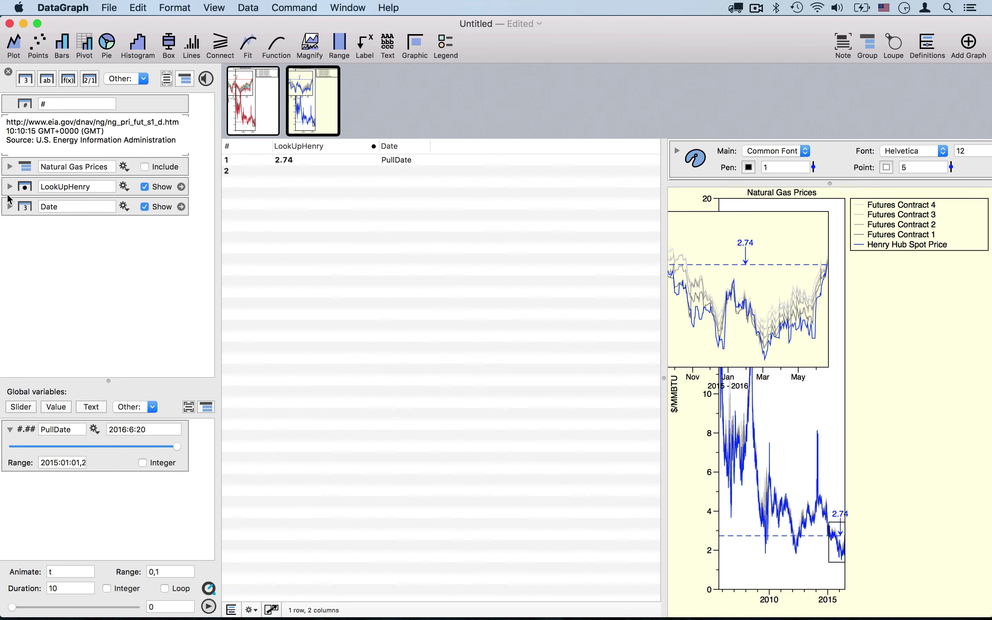
{"action": "left_click", "coordinate": [19, 186]}
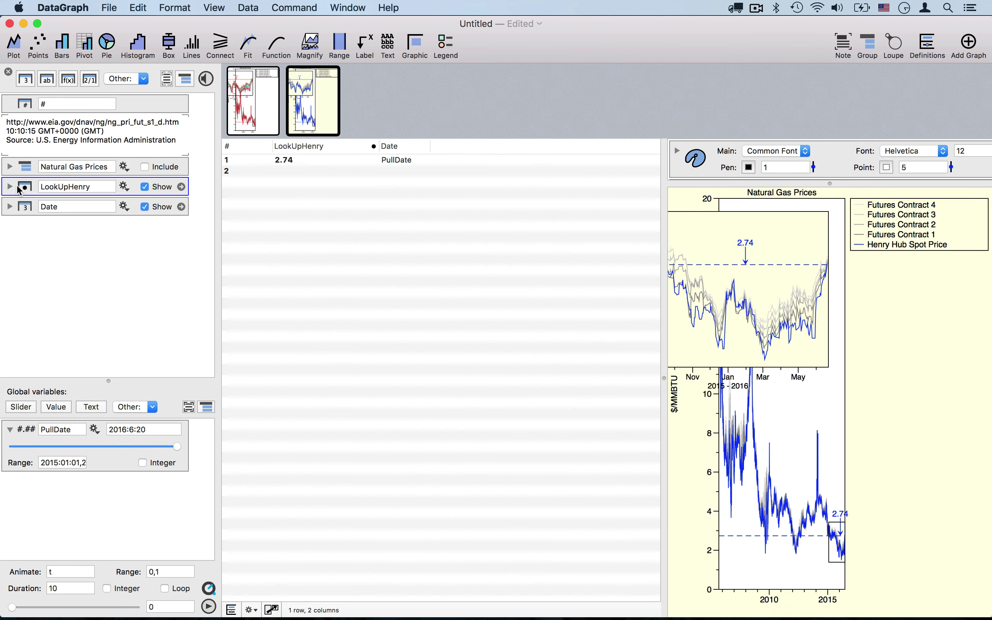
{"action": "left_click_drag", "start_coordinate": [19, 188], "coordinate": [112, 205]}
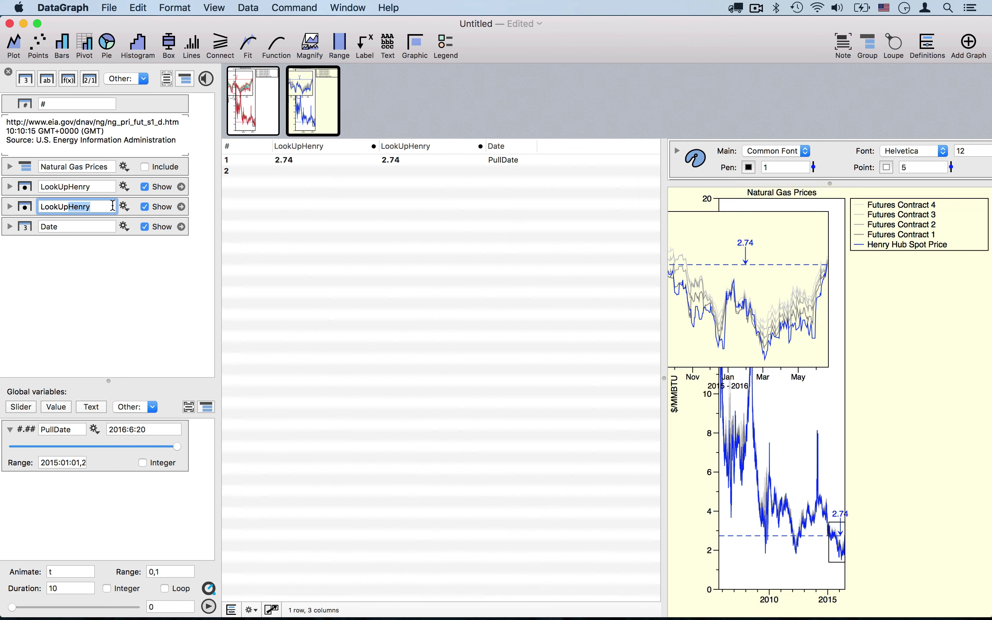
{"action": "type", "text": "Contract1"}
{"action": "left_click", "coordinate": [9, 206]}
{"action": "left_click", "coordinate": [106, 241]}
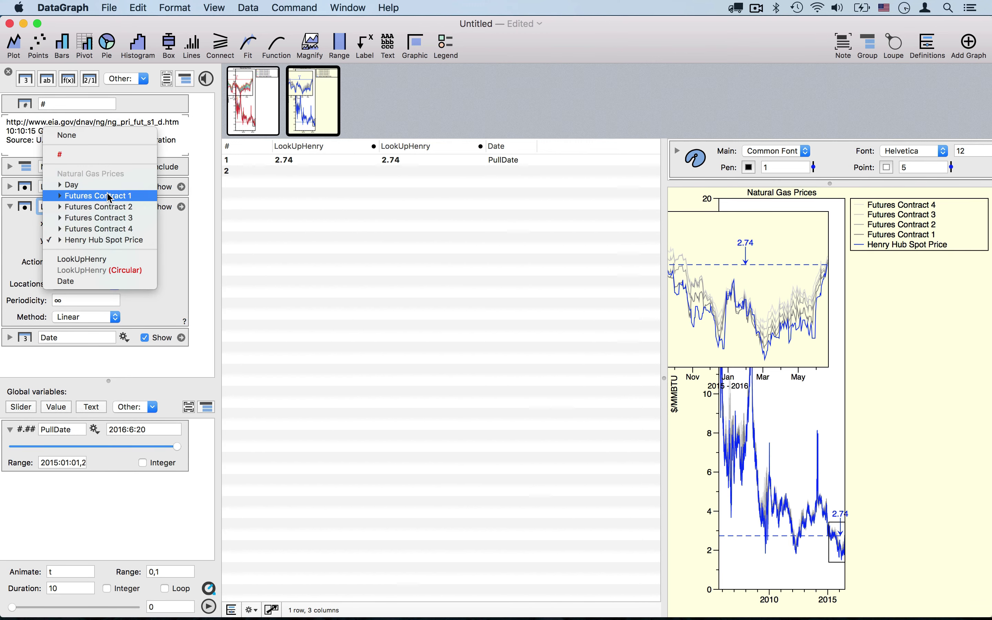
{"action": "left_click", "coordinate": [95, 193]}
- Duplicate LookUpContract1, set the copy's y to Futures Contract 2 and name it LookUpContract2
{"action": "left_click", "coordinate": [21, 237]}
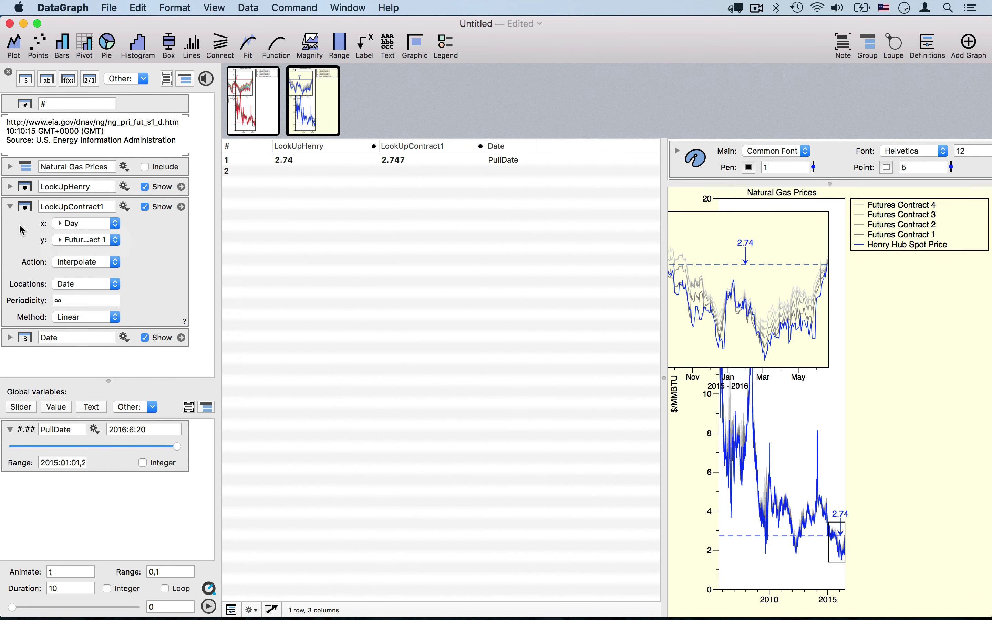
{"action": "left_click_drag", "start_coordinate": [24, 237], "coordinate": [24, 307]}
{"action": "left_click", "coordinate": [120, 286]}
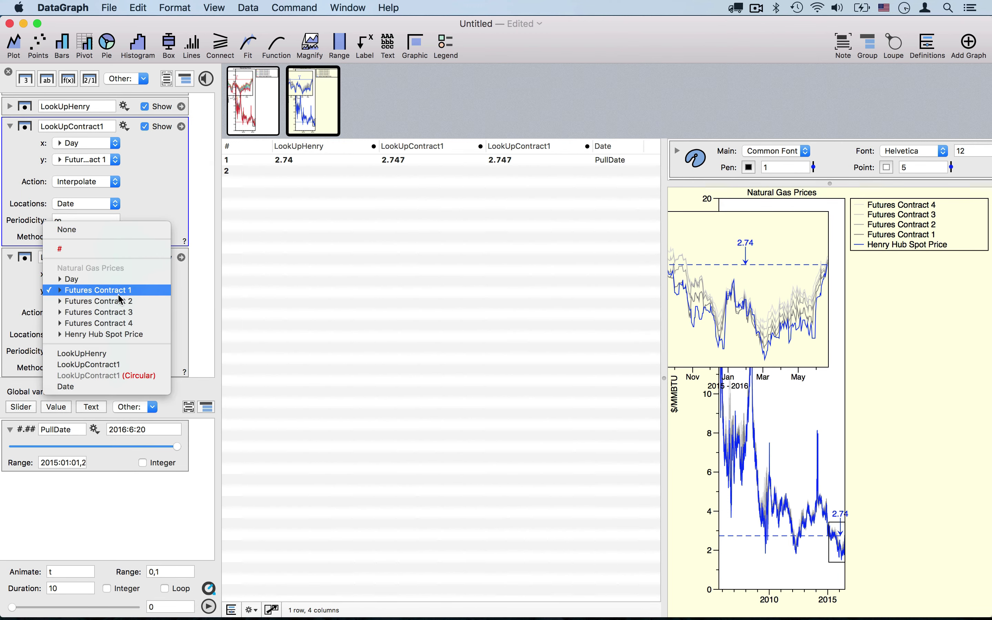
{"action": "left_click", "coordinate": [102, 304]}
{"action": "left_click", "coordinate": [104, 257]}
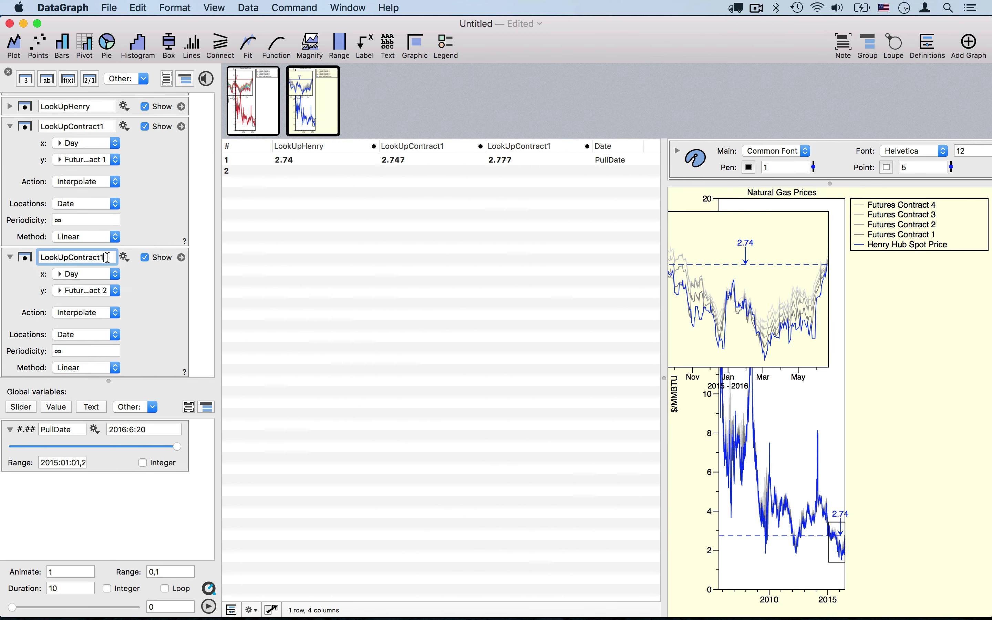
{"action": "key", "text": "BackSpace"}
- Duplicate LookUpContract2, name the copy LookUpContract3 and set its y to Futures Contract 3
{"action": "left_click", "coordinate": [151, 324]}
{"action": "left_click_drag", "start_coordinate": [150, 324], "coordinate": [148, 365]}
{"action": "left_click", "coordinate": [106, 257]}
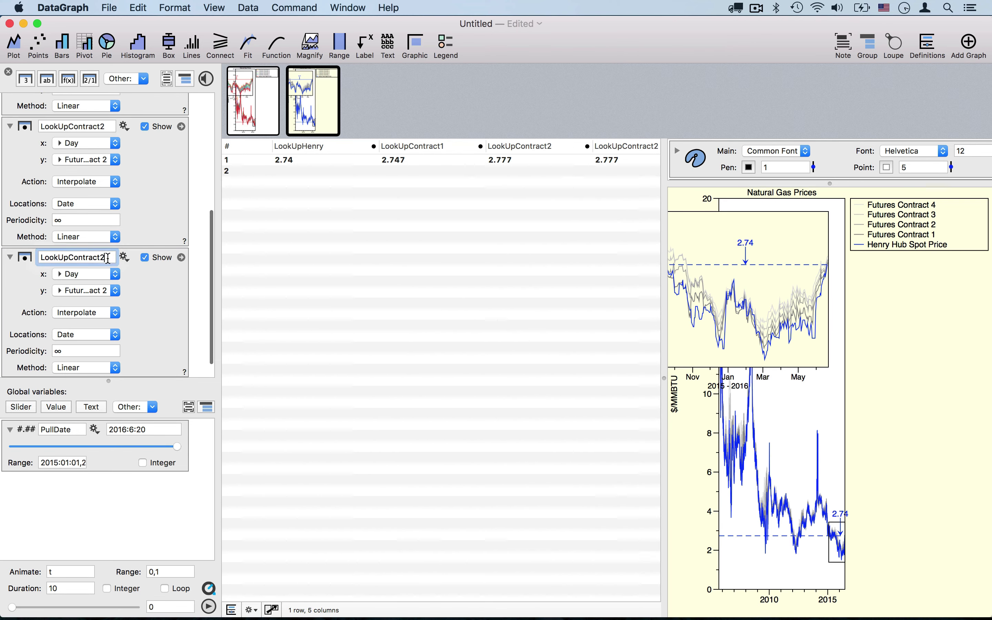
{"action": "key", "text": "BackSpace"}
{"action": "type", "text": "3"}
{"action": "left_click", "coordinate": [99, 291]}
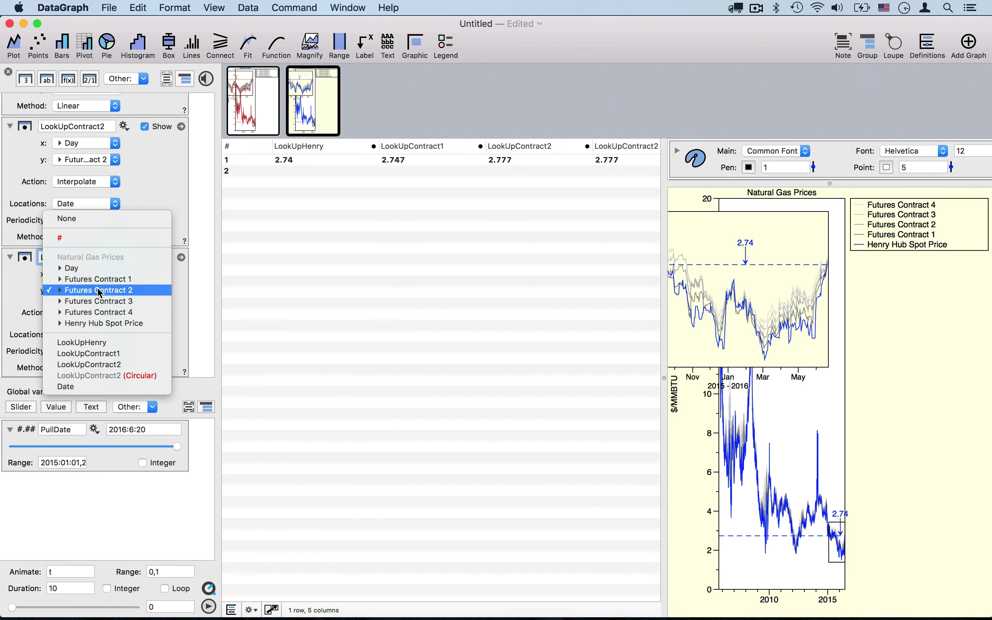
{"action": "left_click", "coordinate": [99, 300]}
- Duplicate LookUpContract3, set the copy's y to Futures Contract 4 and name it LookUpContract4
{"action": "left_click", "coordinate": [28, 293]}
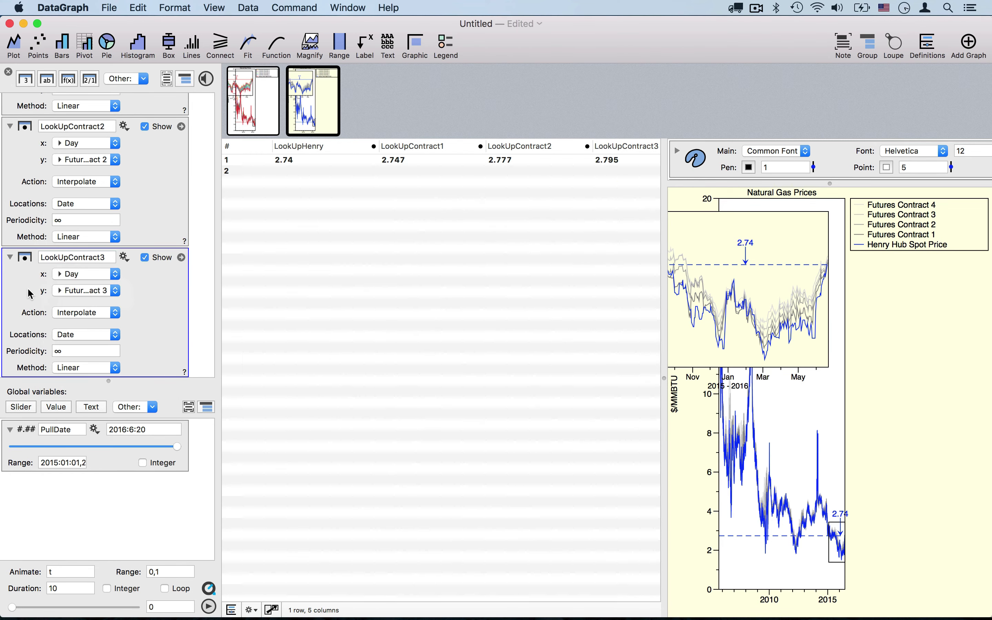
{"action": "left_click_drag", "start_coordinate": [29, 293], "coordinate": [31, 332]}
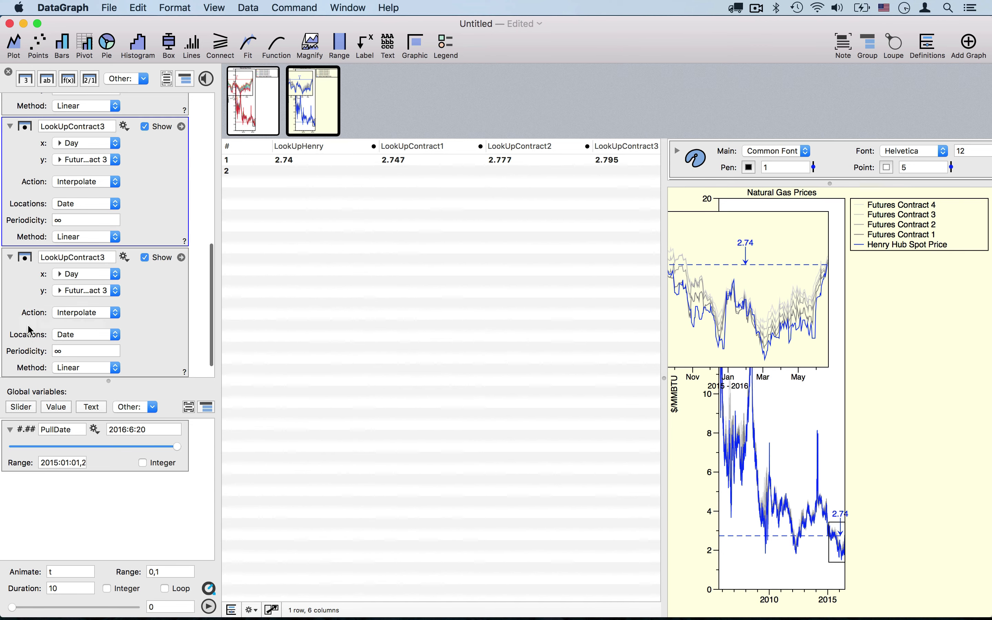
{"action": "scroll", "coordinate": [140, 307], "scroll_direction": "up", "scroll_amount": 1}
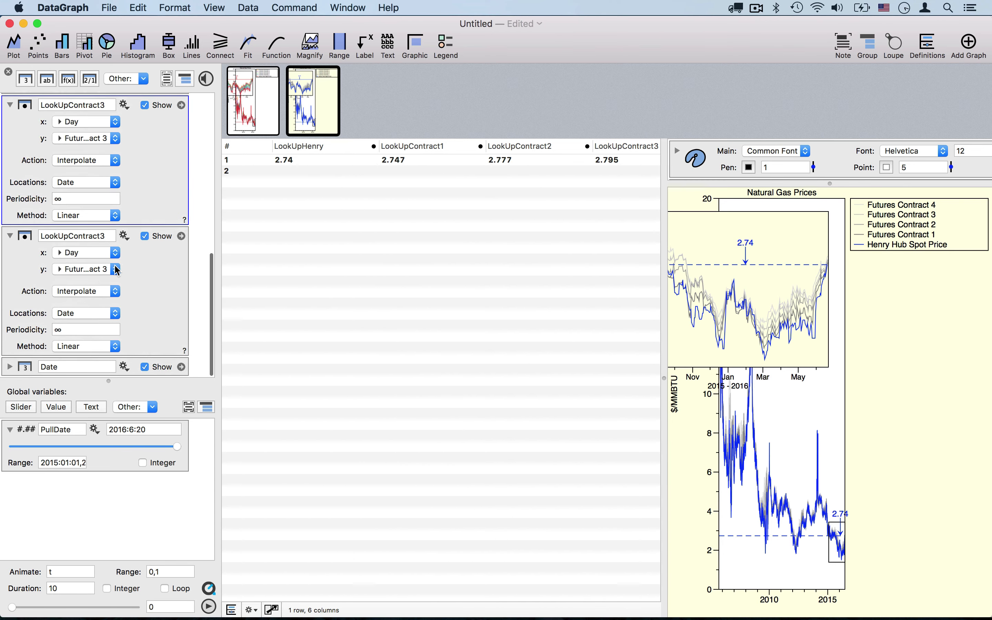
{"action": "left_click", "coordinate": [116, 269]}
{"action": "left_click", "coordinate": [116, 280]}
{"action": "left_click", "coordinate": [107, 236]}
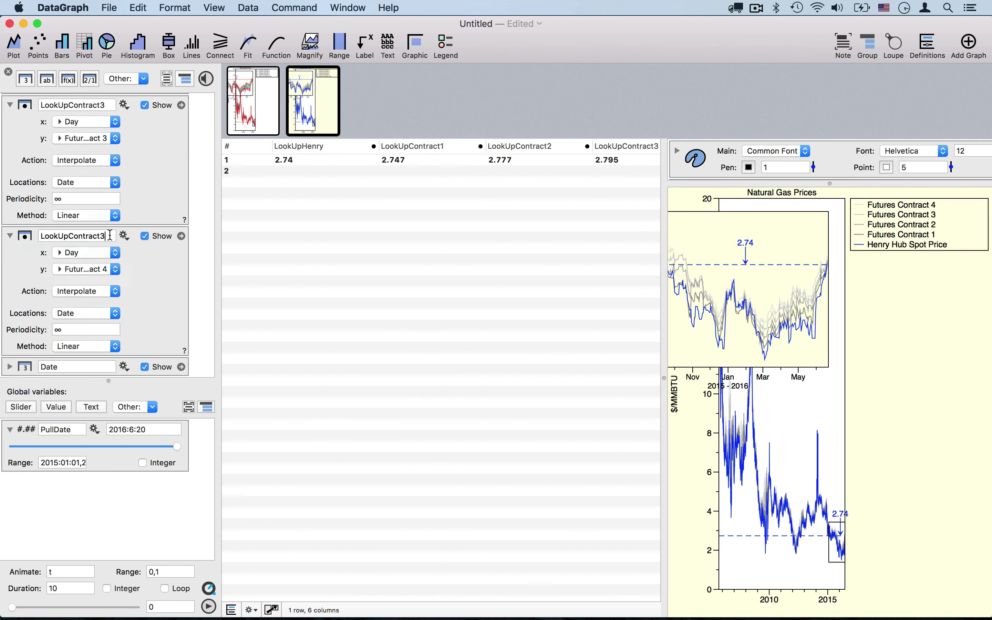
{"action": "key", "text": "BackSpace"}
{"action": "type", "text": "4"}
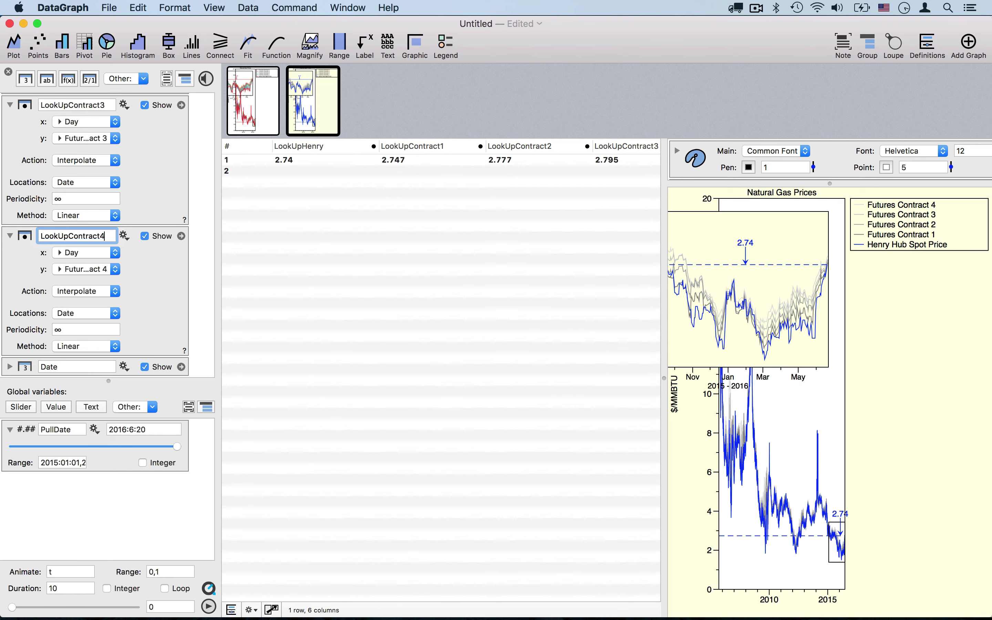
- Collapse the LookUpContract4, LookUpContract3, LookUpContract2 and LookUpContract1 column definitions
{"action": "left_click", "coordinate": [10, 235]}
{"action": "left_click", "coordinate": [10, 216]}
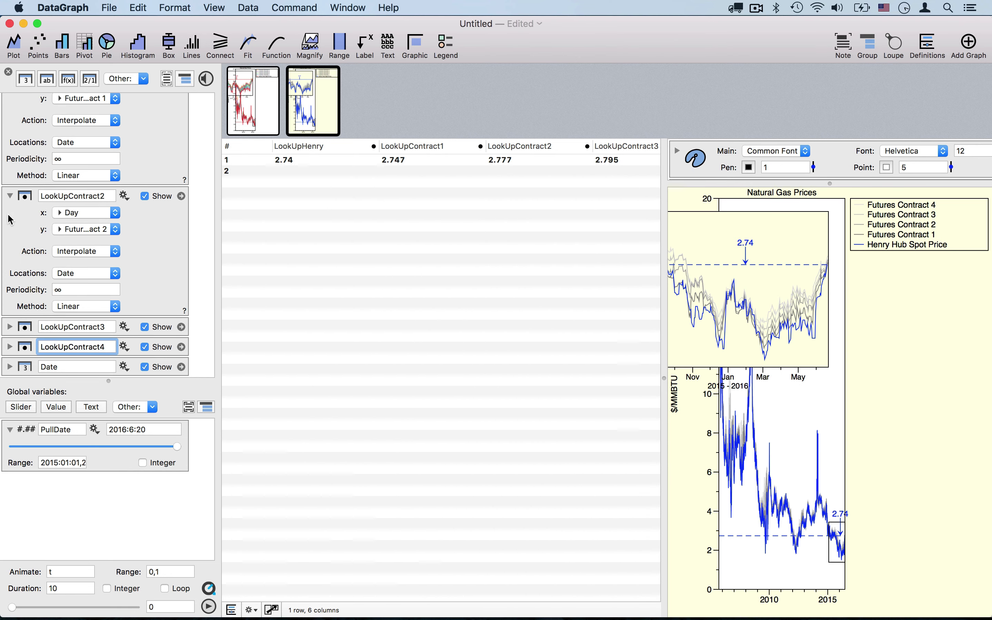
{"action": "left_click", "coordinate": [9, 193]}
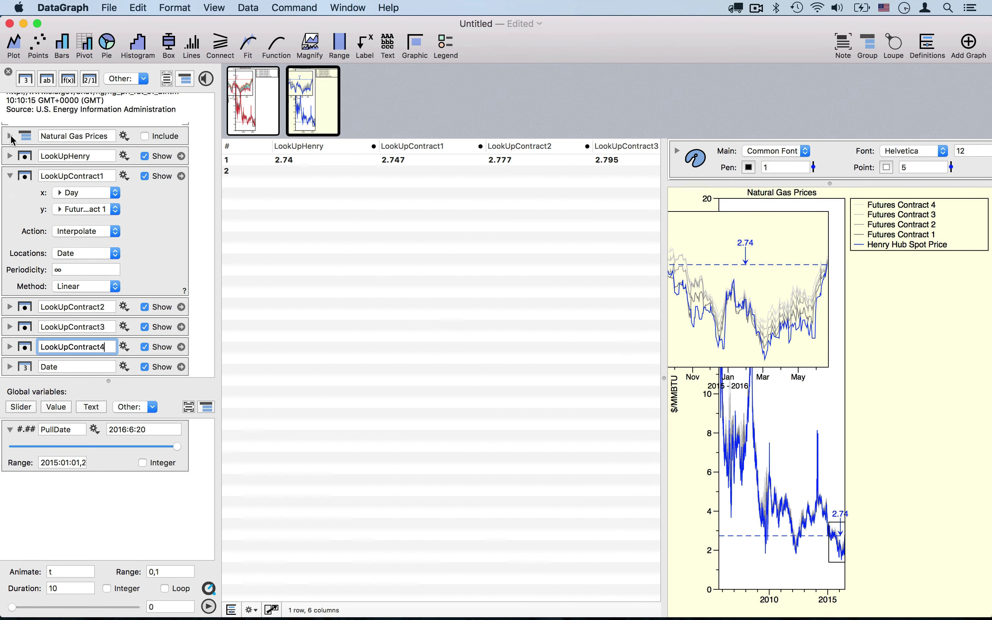
{"action": "left_click", "coordinate": [8, 171]}
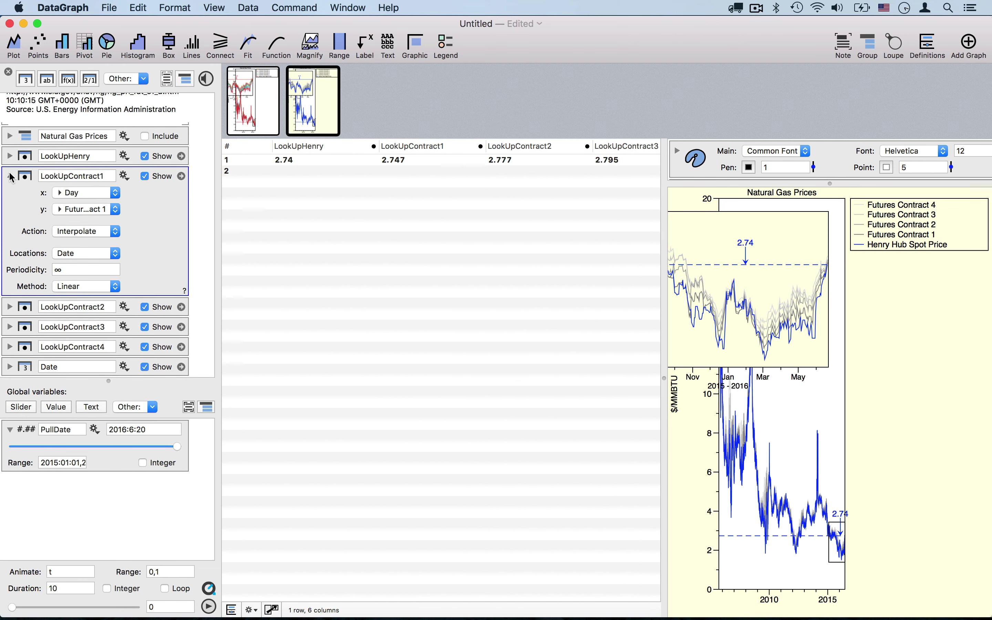
{"action": "left_click", "coordinate": [9, 176]}
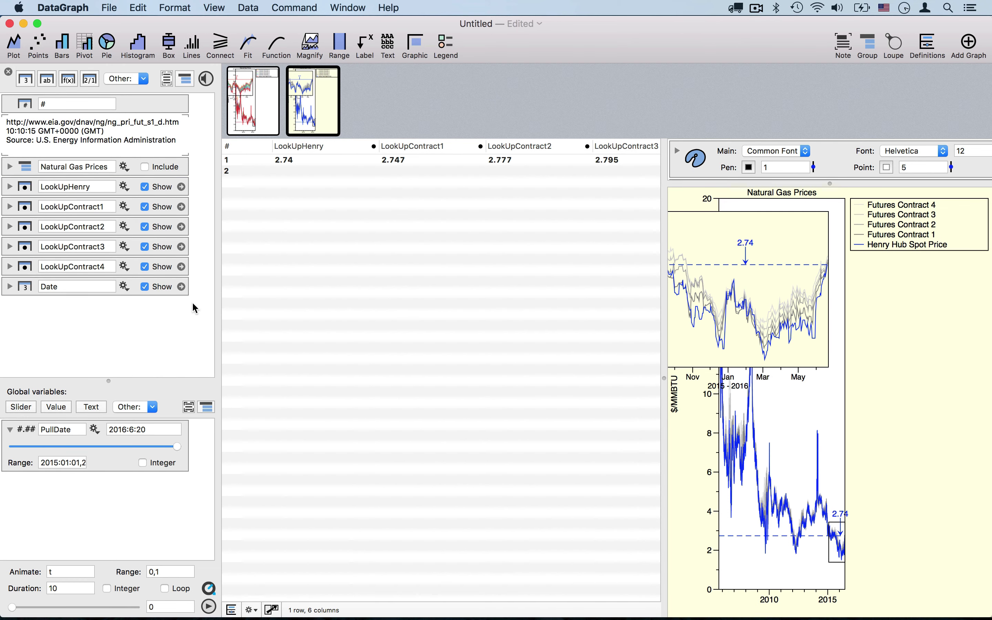
- Group LookUpHenry, the four LookUpContract columns and Date under the name LookUp and collapse the group
{"action": "left_click_drag", "start_coordinate": [193, 300], "coordinate": [149, 185]}
{"action": "left_click", "coordinate": [188, 81]}
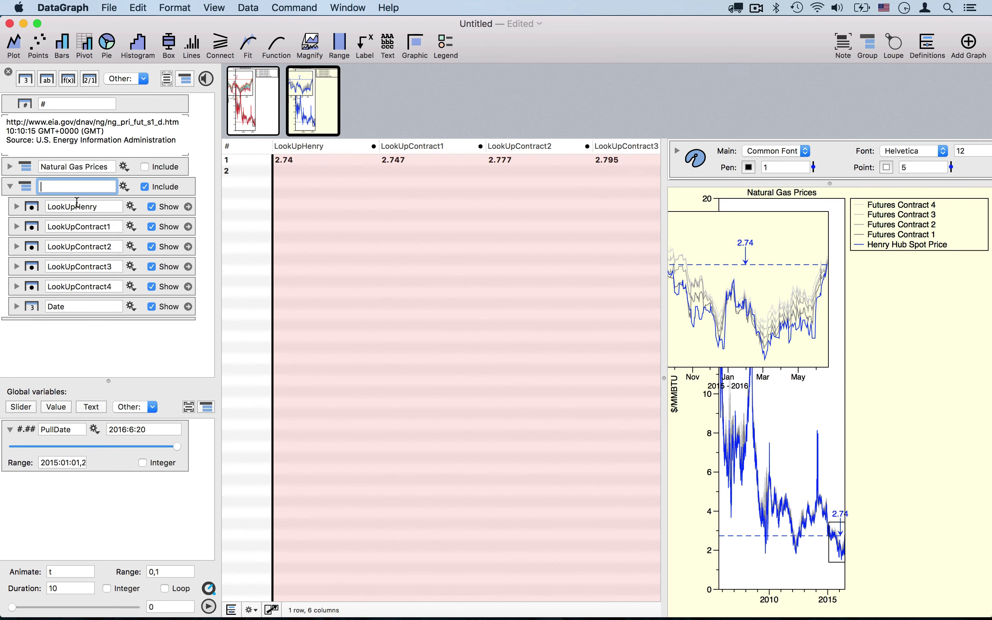
{"action": "type", "text": "LookUp"}
{"action": "key", "text": "Return"}
{"action": "left_click", "coordinate": [9, 187]}
{"action": "left_click", "coordinate": [132, 335]}
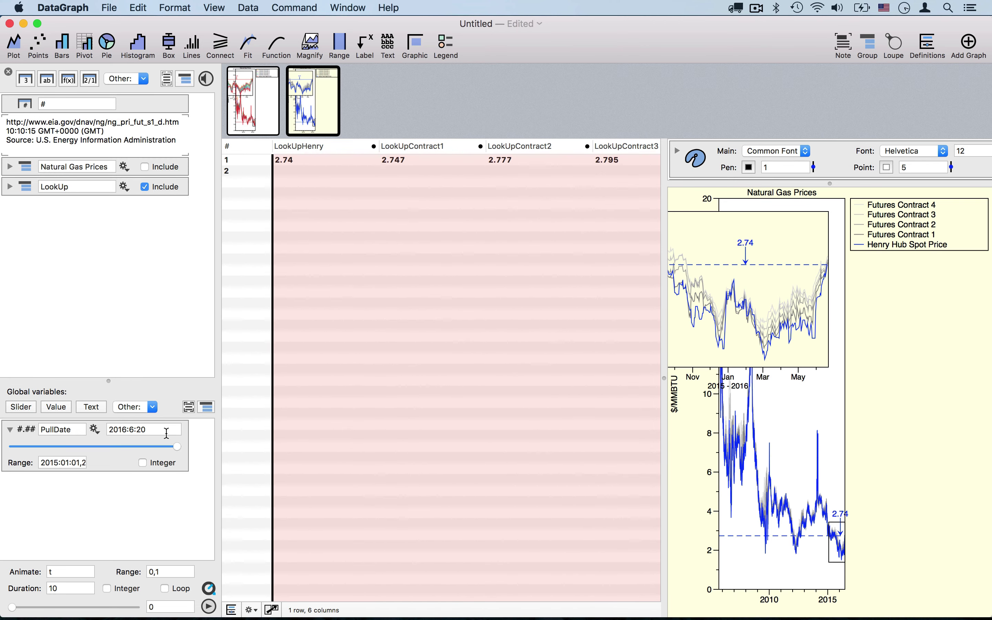
- Set the PullDate slider to about 2015:7:27, then widen the graph area over the data table and duplicate the yellow-background graph
{"action": "left_click_drag", "start_coordinate": [177, 447], "coordinate": [78, 449]}
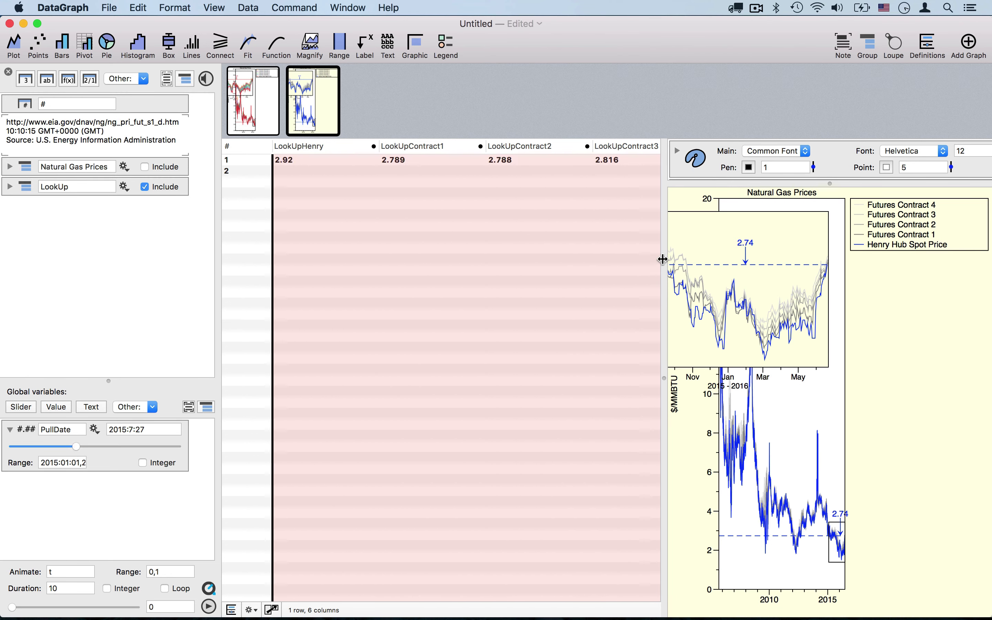
{"action": "left_click_drag", "start_coordinate": [663, 260], "coordinate": [196, 253]}
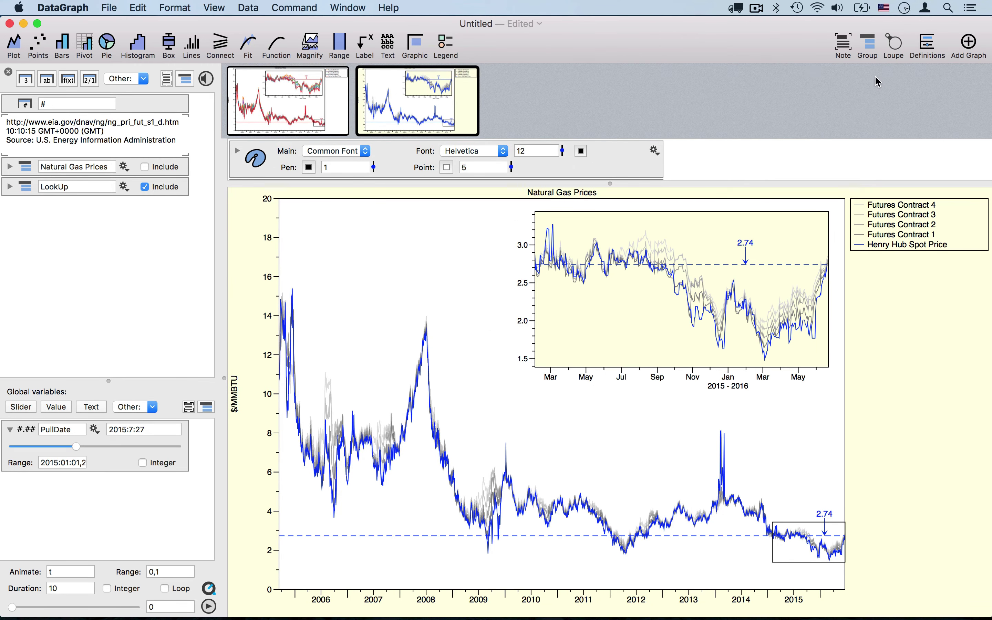
{"action": "mouse_move", "coordinate": [435, 103]}
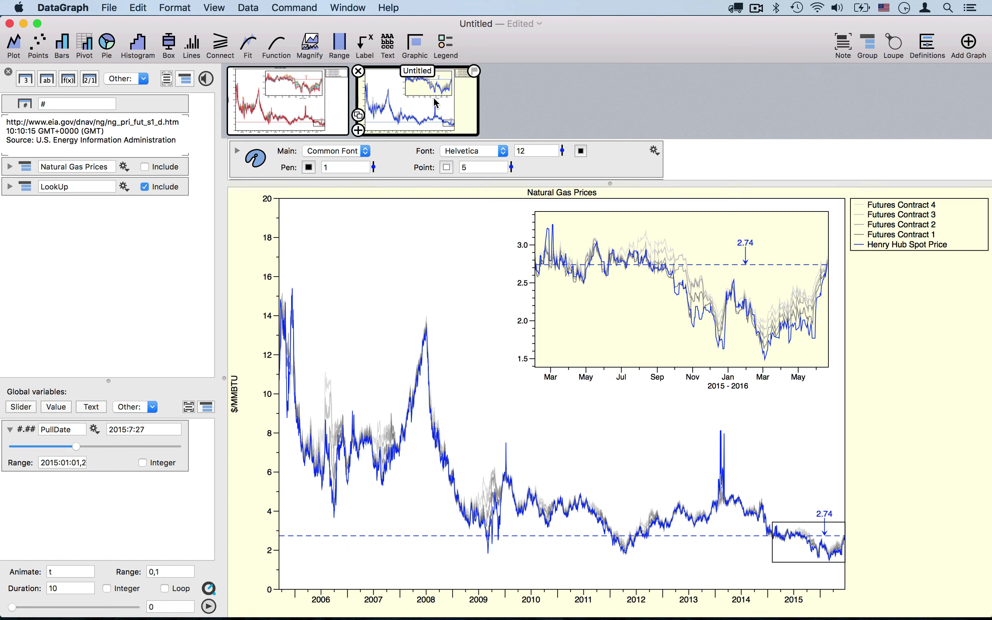
{"action": "left_click", "coordinate": [359, 116]}
{"action": "mouse_move", "coordinate": [587, 107]}
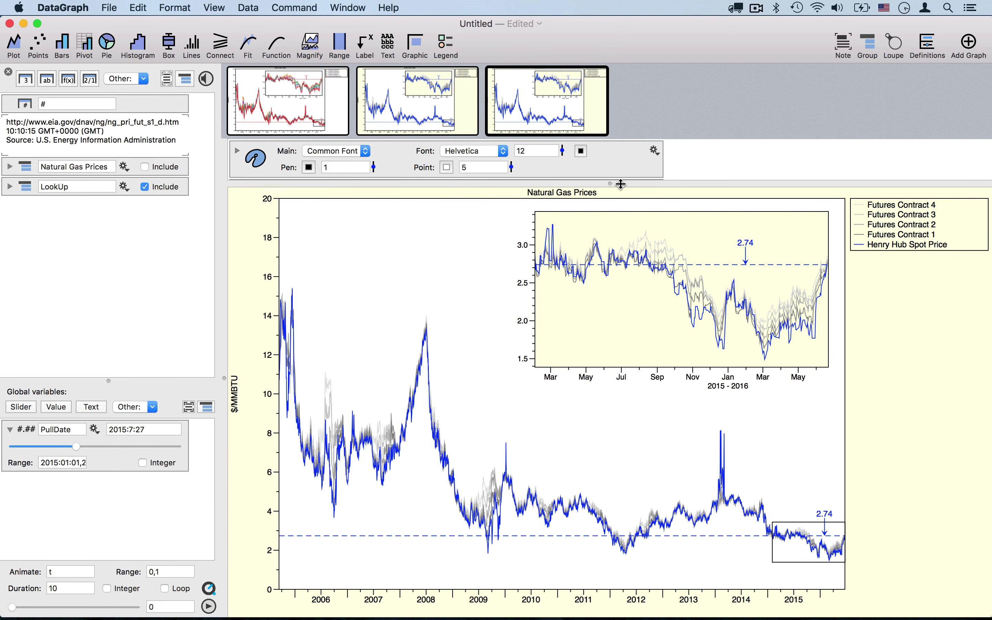
- In the duplicated graph, set the values of the Henry Hub group's dashed Y line to LookUpHenry
{"action": "left_click_drag", "start_coordinate": [621, 185], "coordinate": [615, 313]}
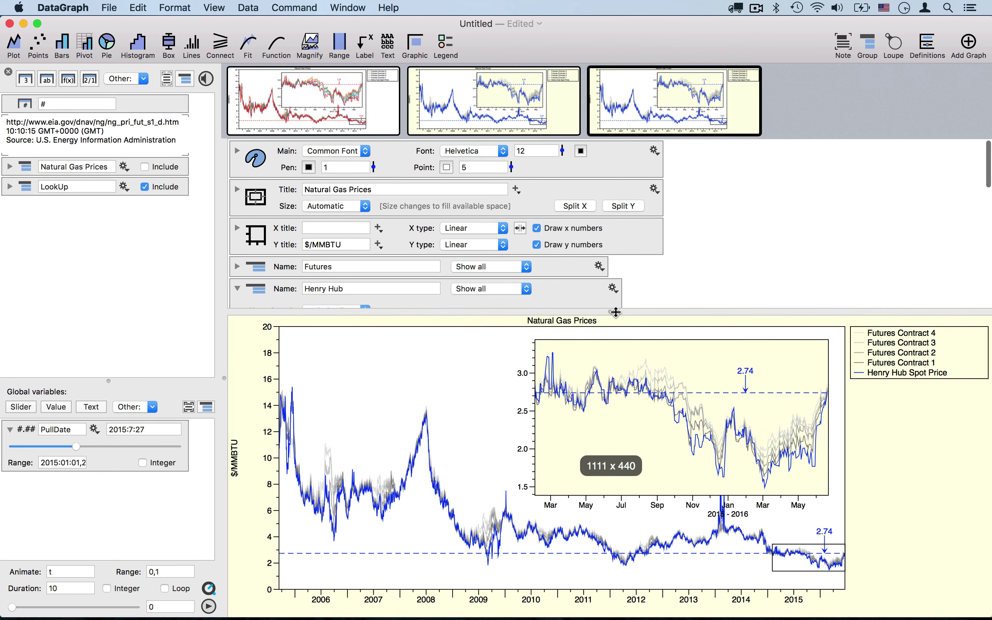
{"action": "scroll", "coordinate": [594, 288], "scroll_direction": "down", "scroll_amount": 10}
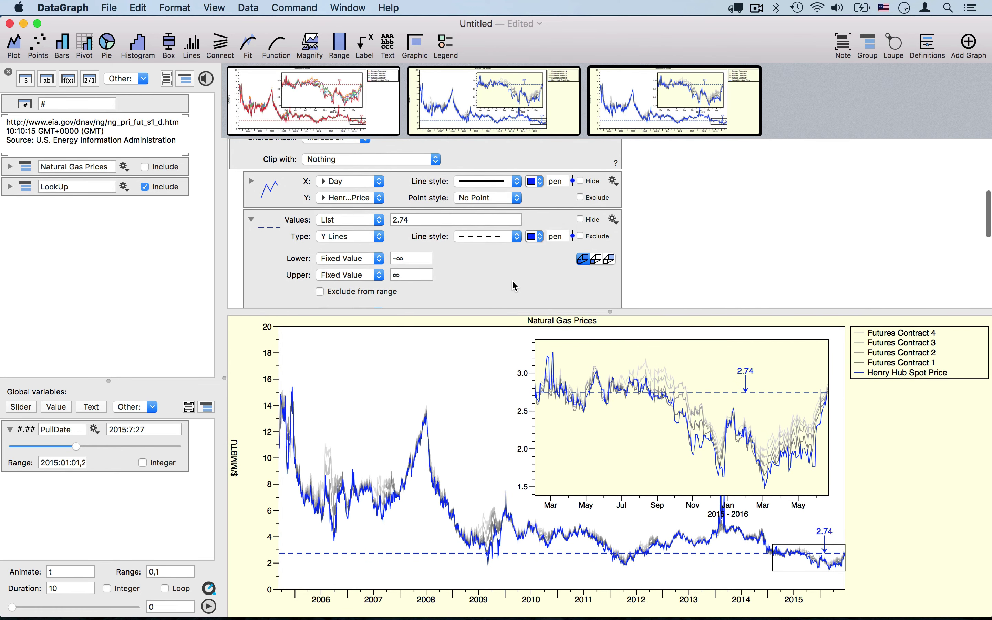
{"action": "scroll", "coordinate": [514, 286], "scroll_direction": "down", "scroll_amount": 3}
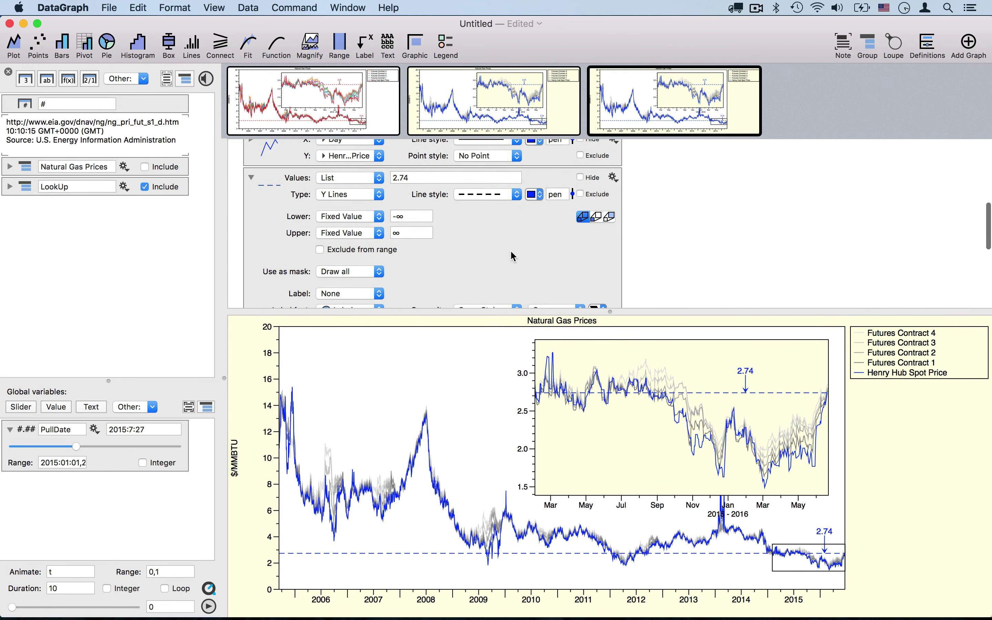
{"action": "scroll", "coordinate": [514, 279], "scroll_direction": "down", "scroll_amount": 3}
{"action": "scroll", "coordinate": [511, 232], "scroll_direction": "up", "scroll_amount": 3}
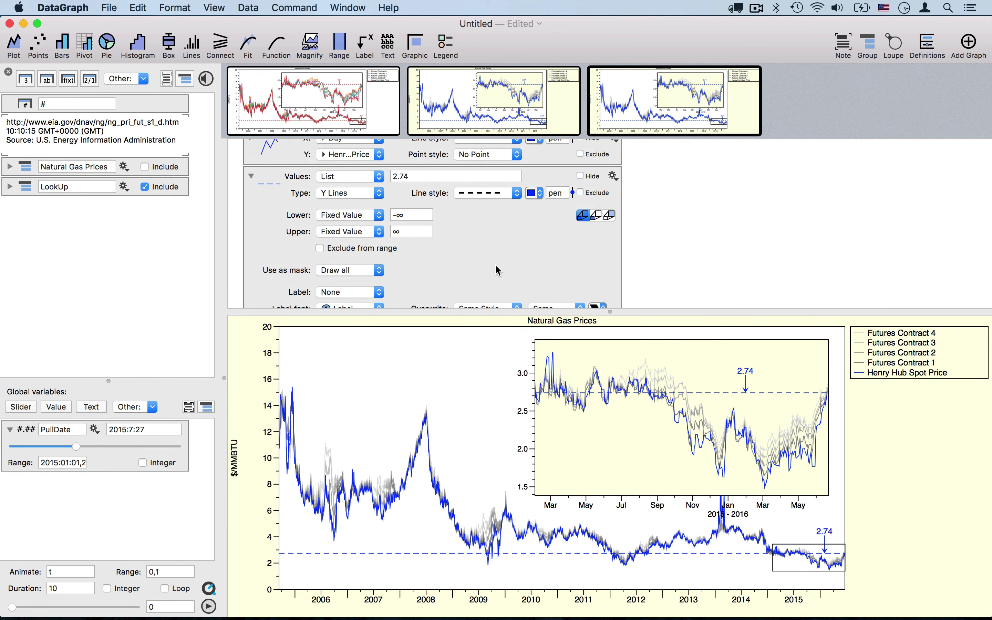
{"action": "left_click", "coordinate": [343, 177]}
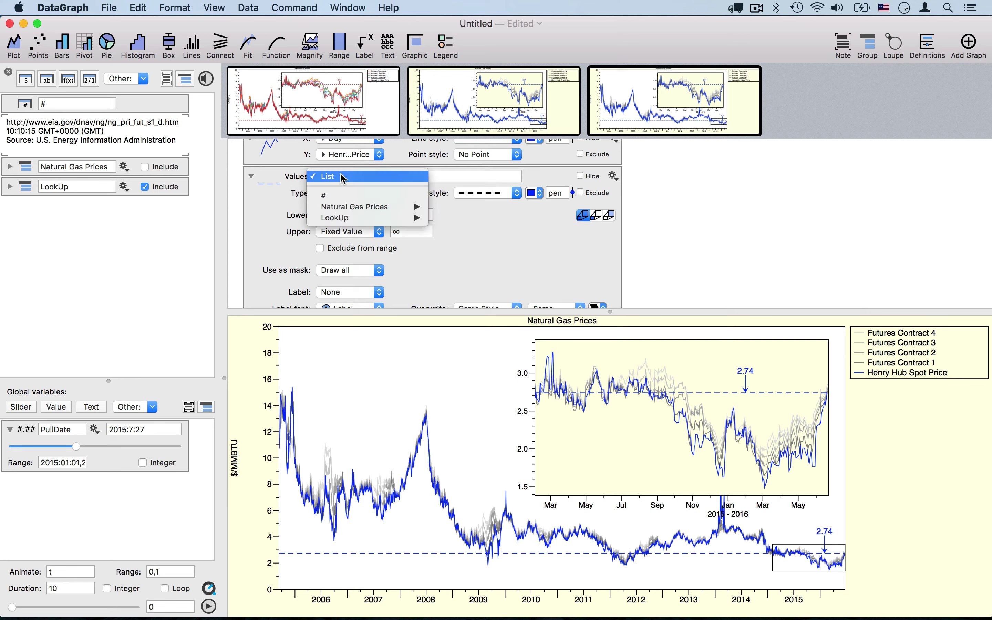
{"action": "mouse_move", "coordinate": [393, 217]}
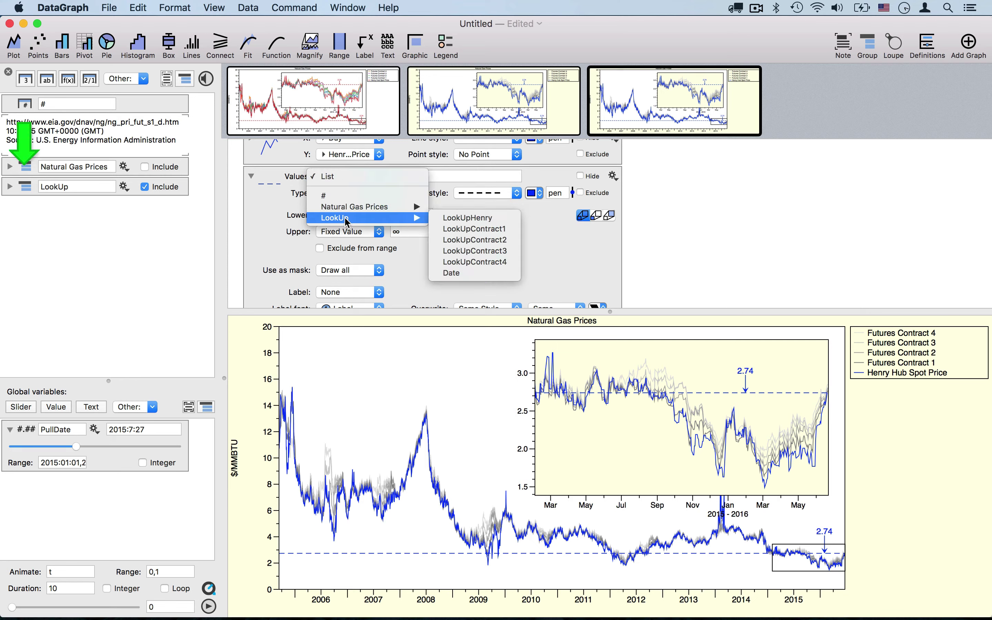
{"action": "left_click", "coordinate": [479, 220]}
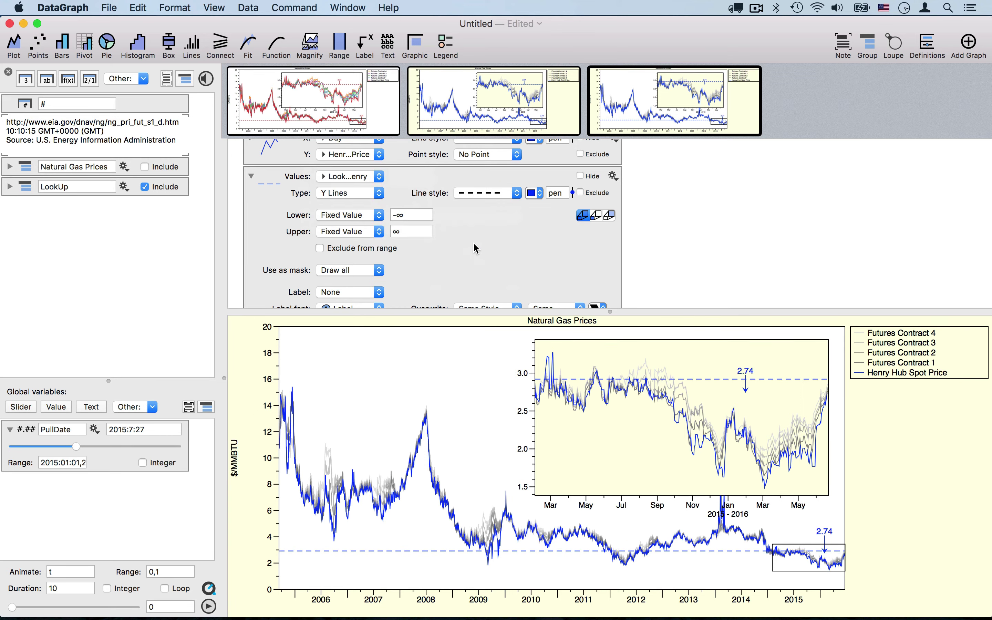
- Delete the fixed 2.74 arrow label from the Henry Hub group
{"action": "scroll", "coordinate": [476, 248], "scroll_direction": "down", "scroll_amount": 3}
{"action": "scroll", "coordinate": [475, 248], "scroll_direction": "down", "scroll_amount": 8}
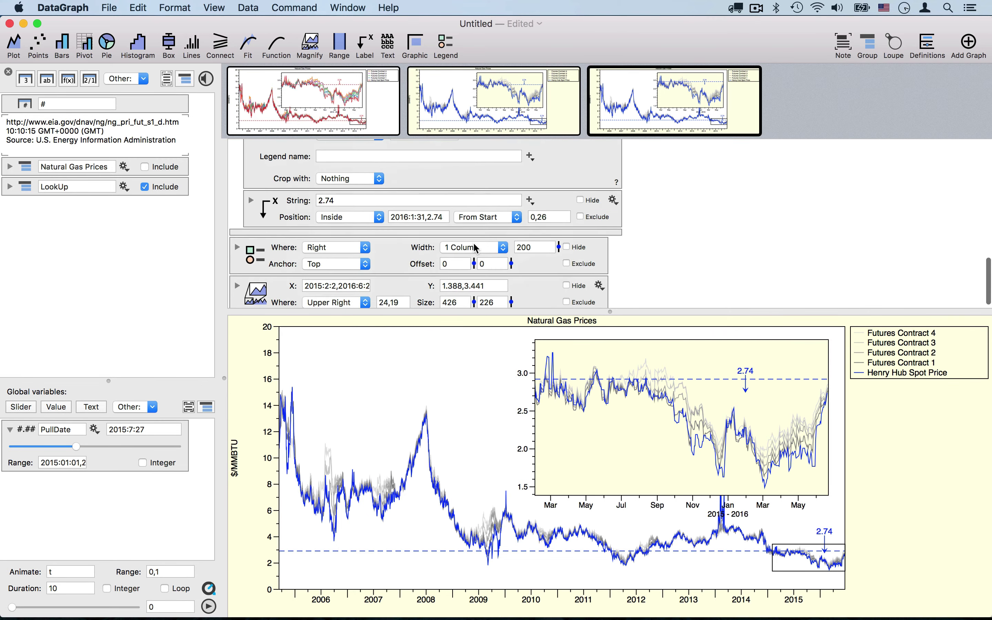
{"action": "left_click", "coordinate": [550, 201]}
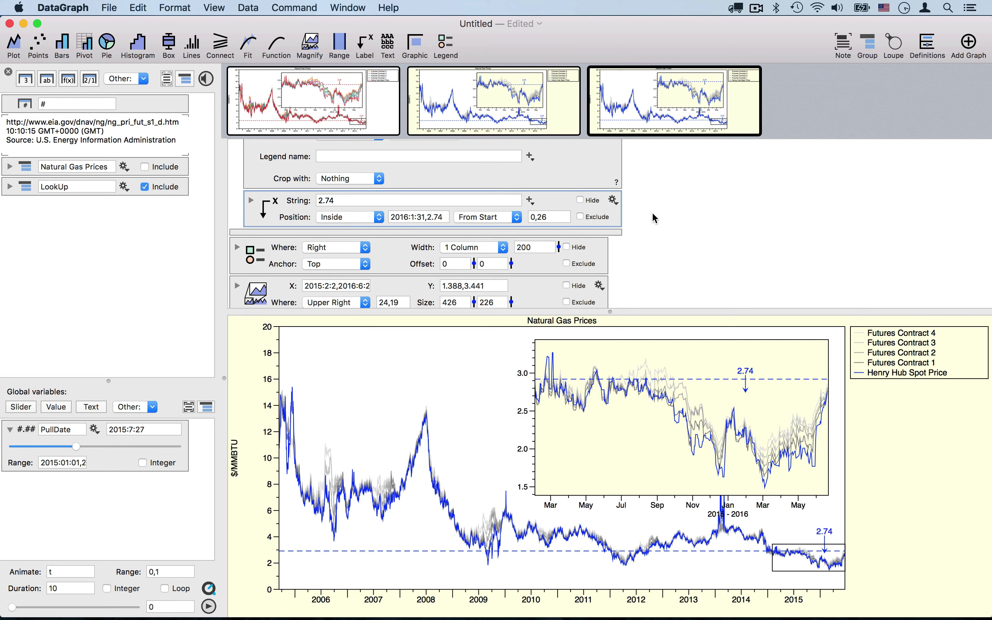
{"action": "key", "text": "Delete"}
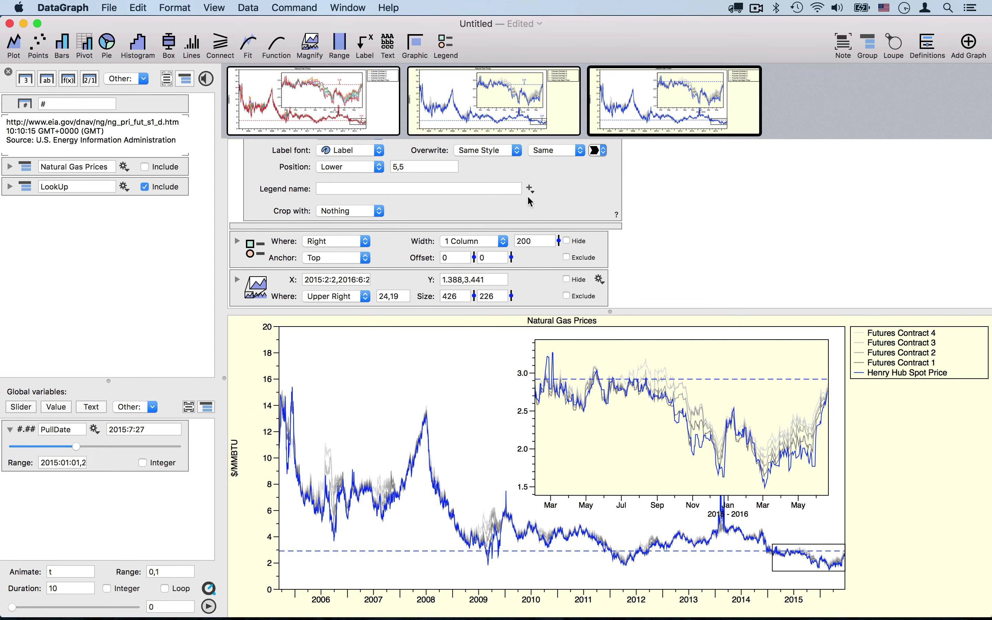
- Set the label of the dashed Y line to the LookUpHenry column
{"action": "scroll", "coordinate": [534, 187], "scroll_direction": "up", "scroll_amount": 2}
{"action": "scroll", "coordinate": [532, 182], "scroll_direction": "up", "scroll_amount": 3}
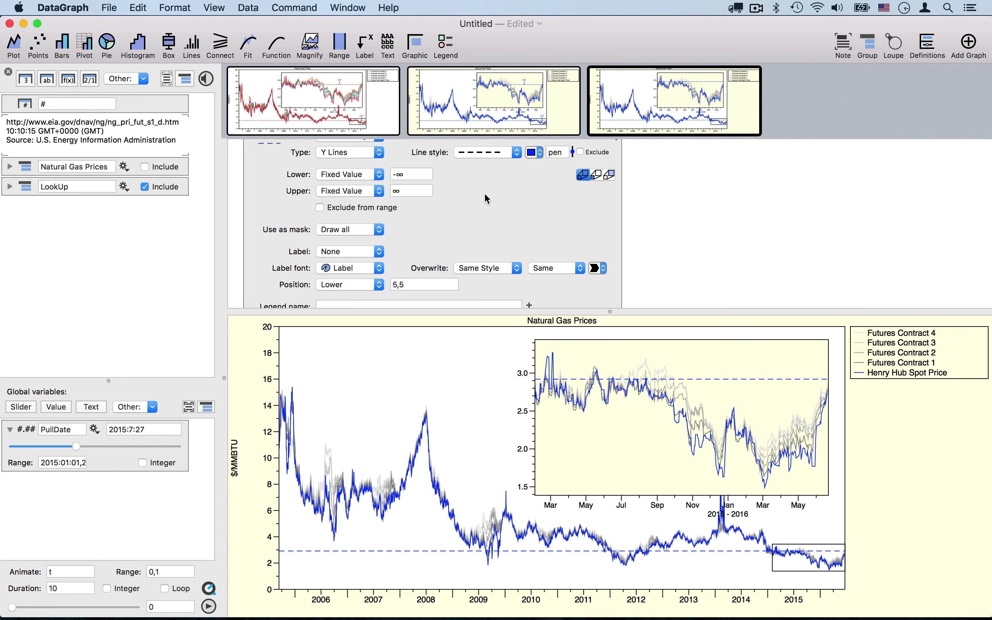
{"action": "left_click", "coordinate": [380, 251]}
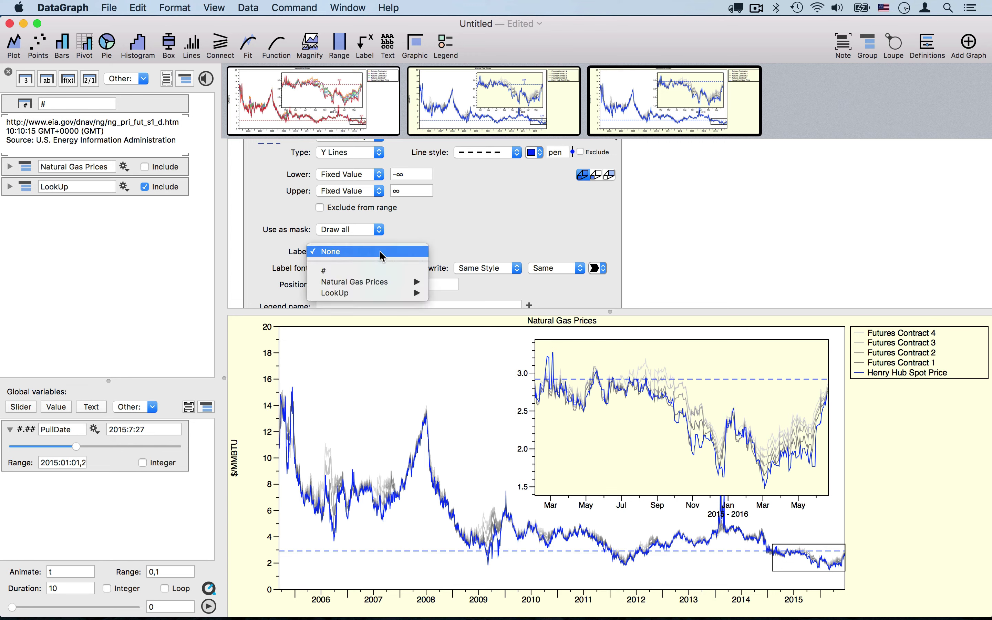
{"action": "mouse_move", "coordinate": [380, 294]}
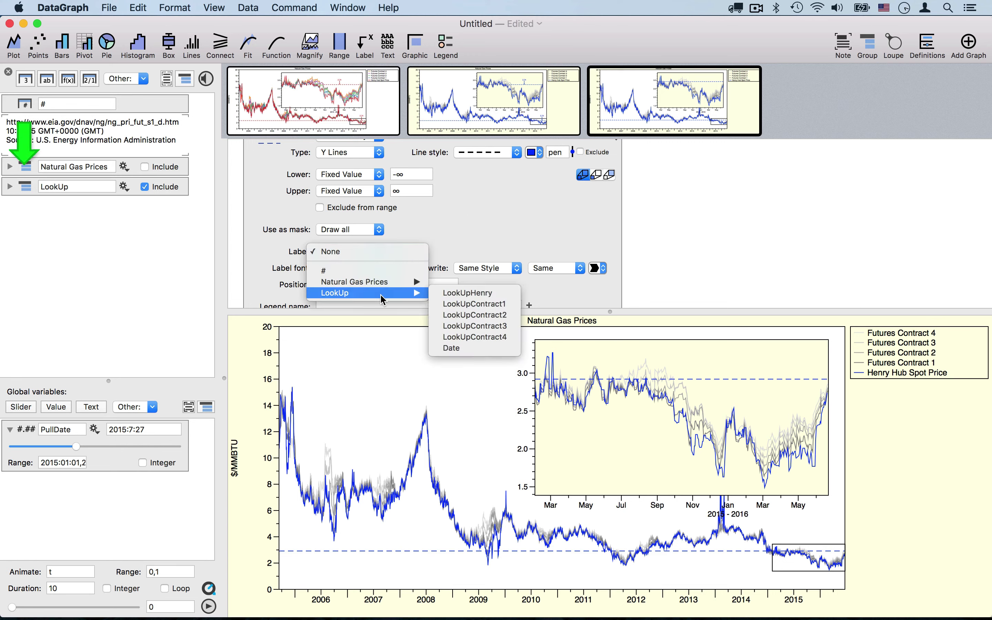
{"action": "left_click", "coordinate": [471, 293]}
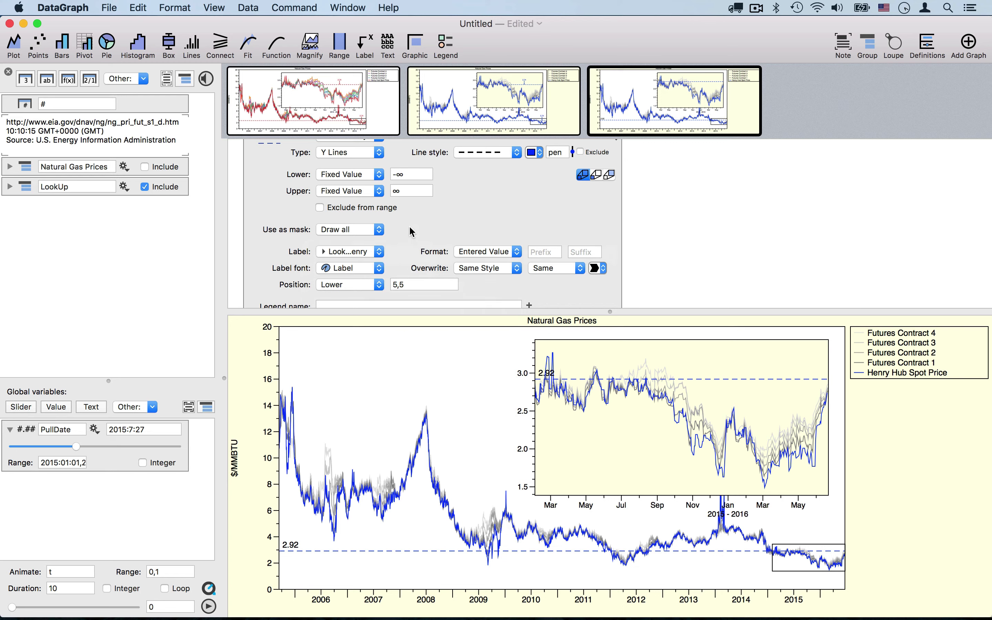
- Set the dashed line's label position to Upper and its colour to Line Color 1
{"action": "left_click", "coordinate": [377, 286]}
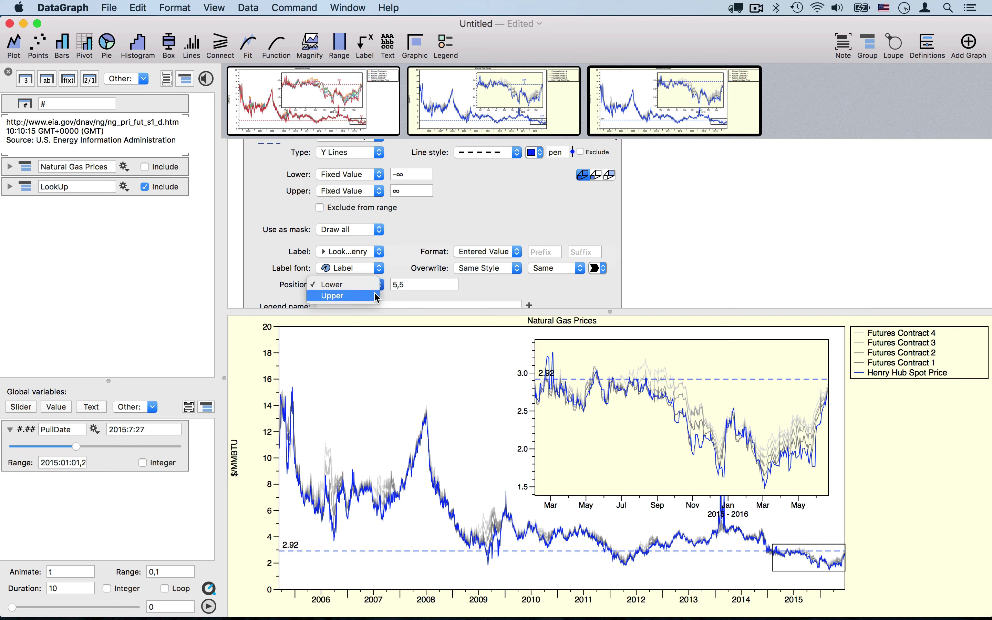
{"action": "left_click", "coordinate": [377, 296]}
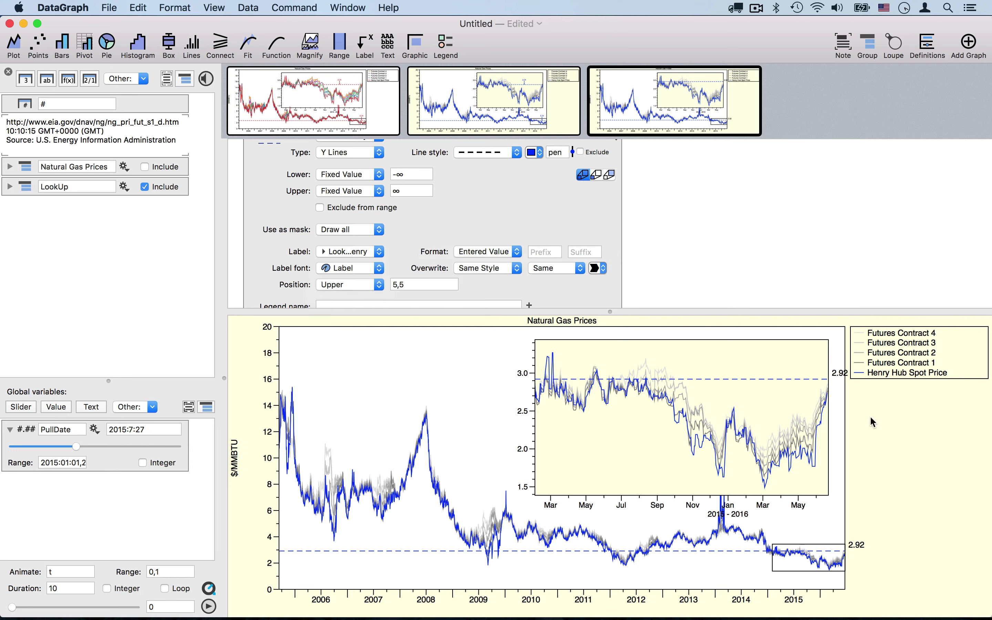
{"action": "left_click", "coordinate": [604, 268]}
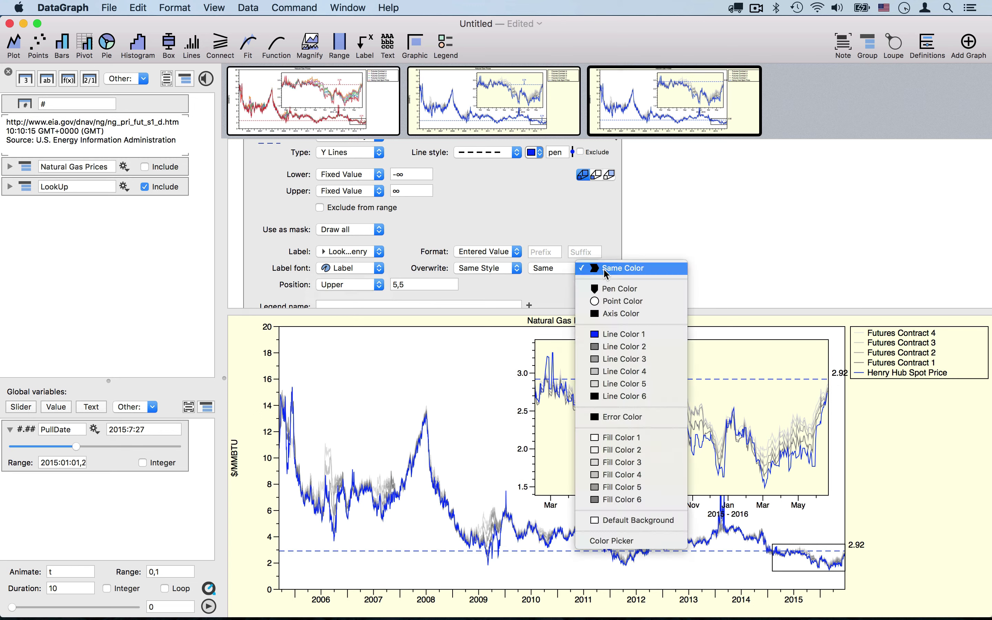
{"action": "left_click", "coordinate": [637, 335]}
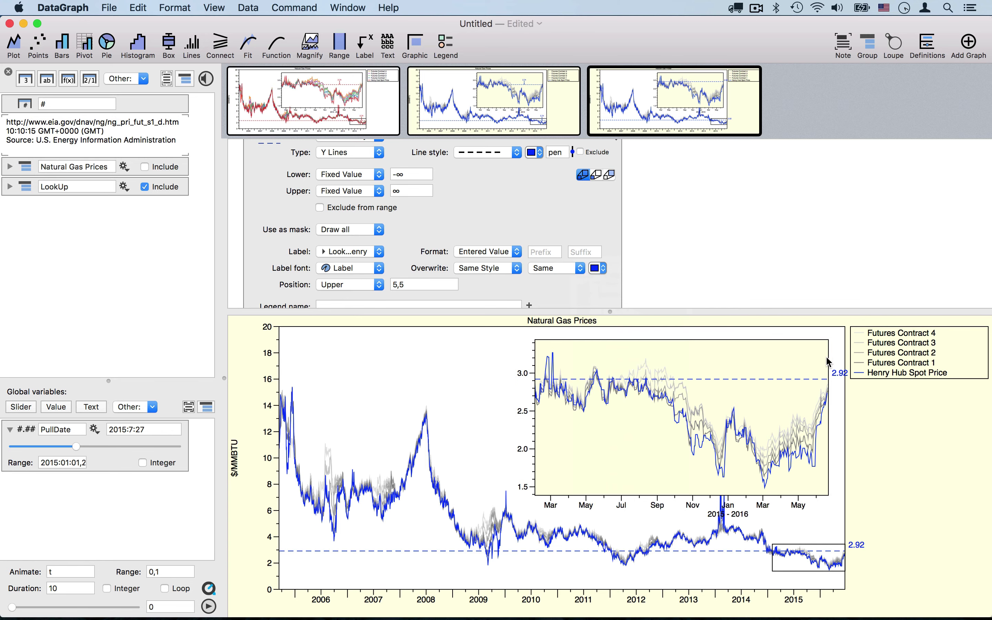
- Narrow the magnified inset to a width of 389 and move the PullDate slider to about 2015:6:7
{"action": "left_click_drag", "start_coordinate": [827, 362], "coordinate": [803, 362]}
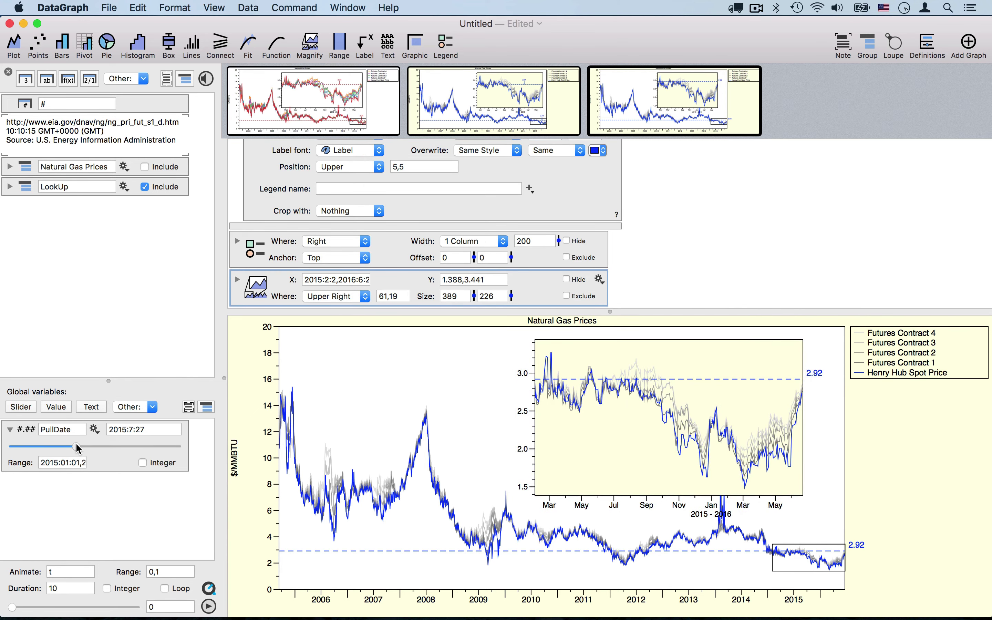
{"action": "mouse_move", "coordinate": [76, 448]}
{"action": "left_mouse_down"}
{"action": "mouse_move", "coordinate": [57, 448]}
{"action": "mouse_move", "coordinate": [135, 459]}
{"action": "mouse_move", "coordinate": [61, 447]}
{"action": "left_mouse_up"}
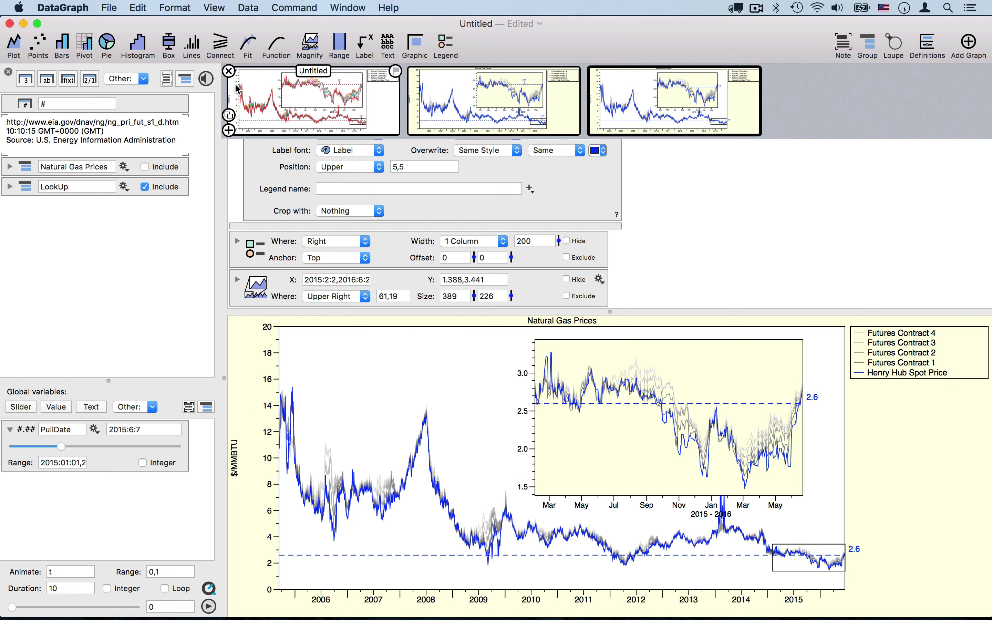
- Add a Lines command that draws an X line at PullDate and move the PullDate slider to about 2016:2:17
{"action": "left_click", "coordinate": [192, 48]}
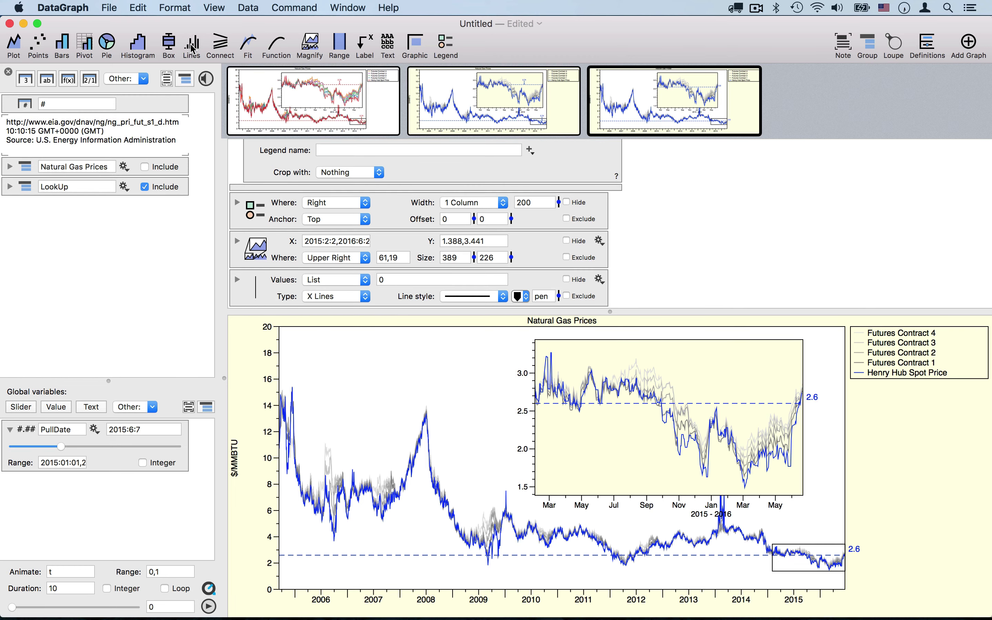
{"action": "left_click", "coordinate": [272, 291]}
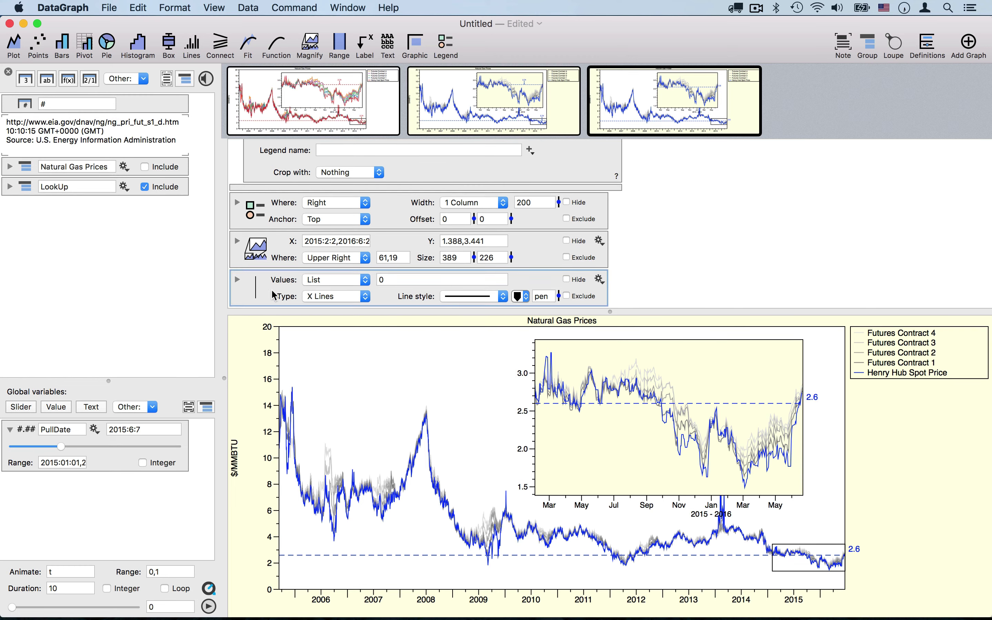
{"action": "left_click", "coordinate": [379, 280]}
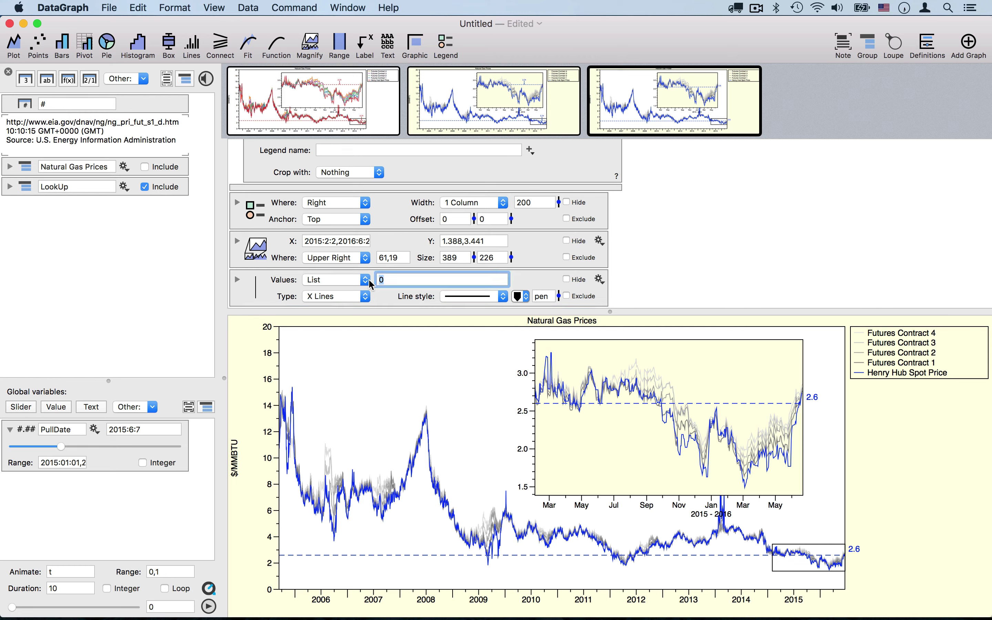
{"action": "type", "text": "PullDate"}
{"action": "key", "text": "Return"}
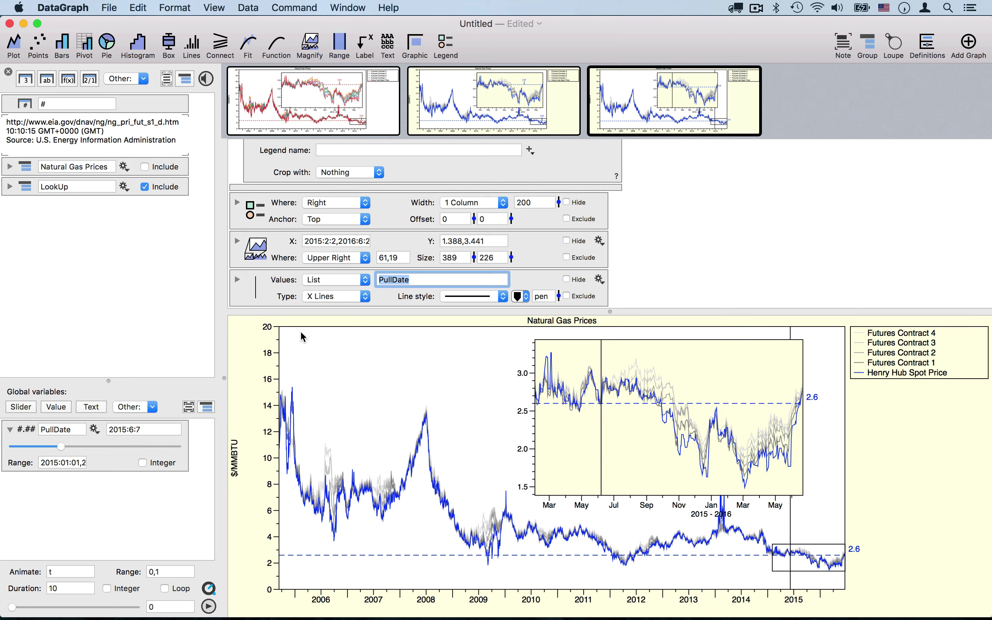
{"action": "left_click_drag", "start_coordinate": [62, 446], "coordinate": [140, 435]}
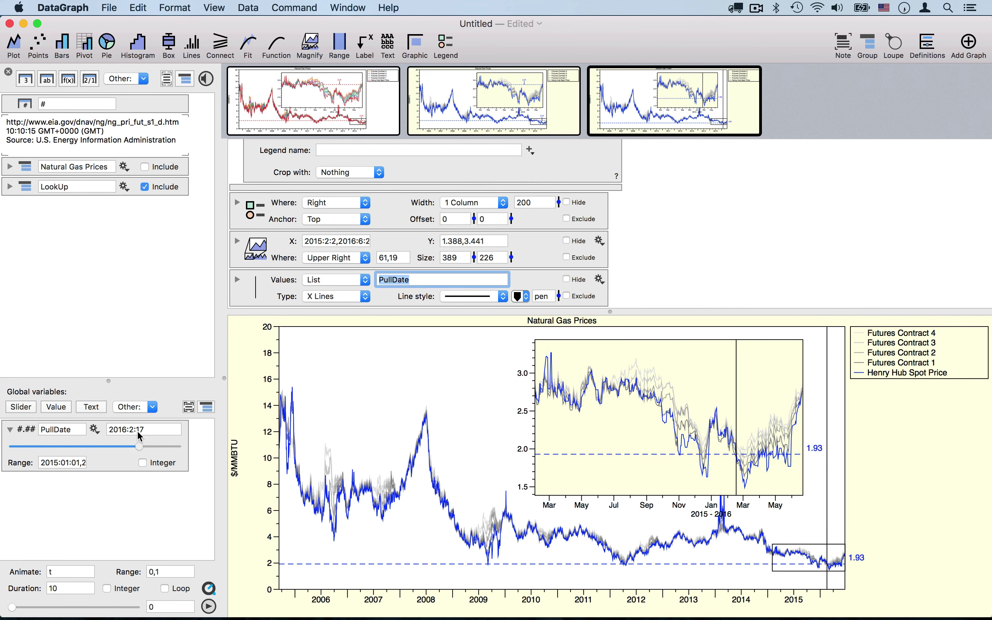
- Add a Label command and set the X coordinate of its arrow anchor to PullDate
{"action": "left_click", "coordinate": [141, 429]}
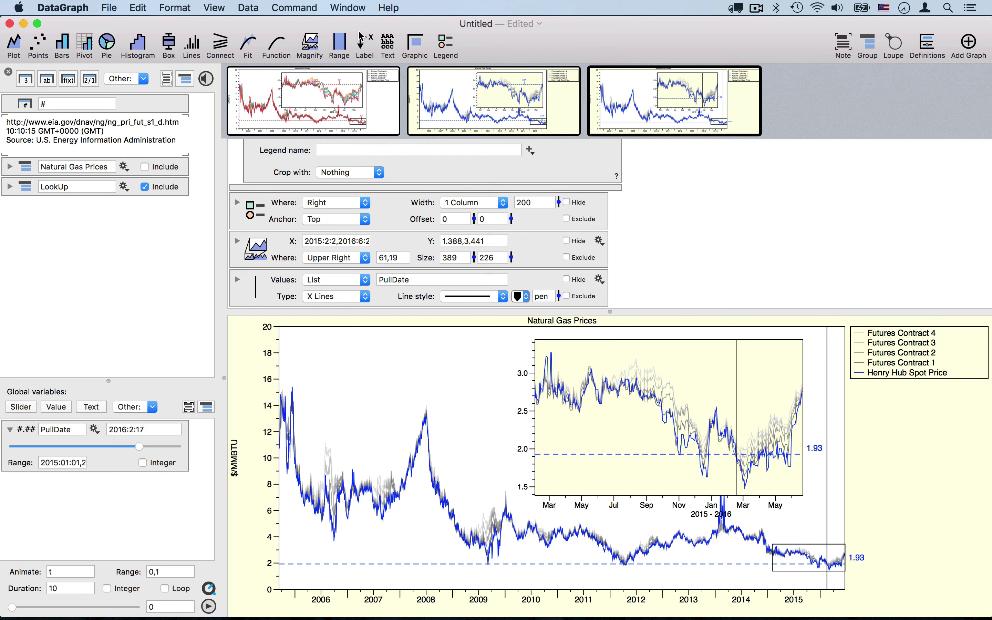
{"action": "left_click", "coordinate": [364, 52]}
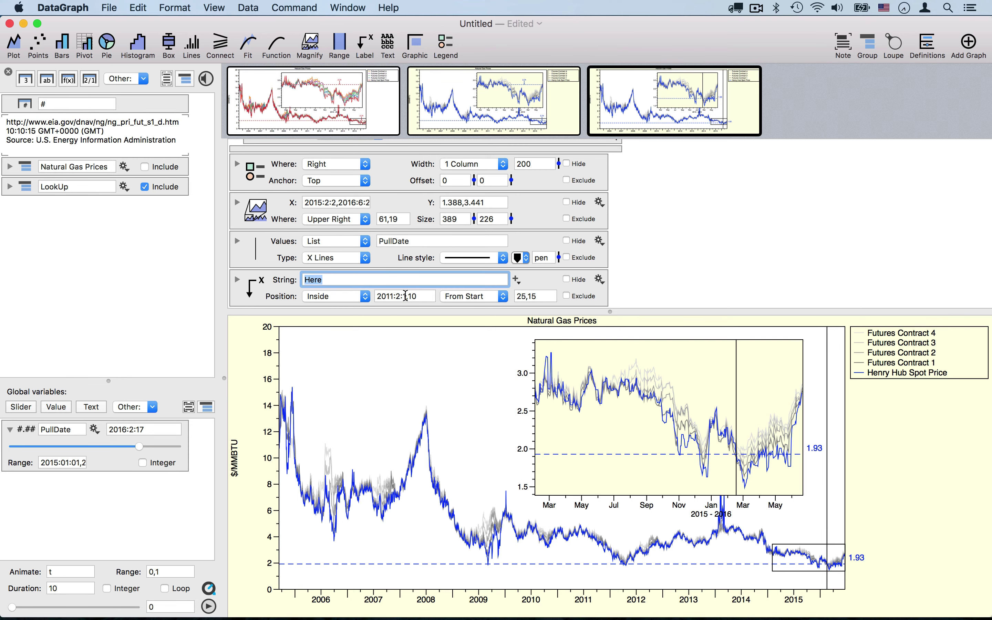
{"action": "left_click_drag", "start_coordinate": [406, 296], "coordinate": [376, 296]}
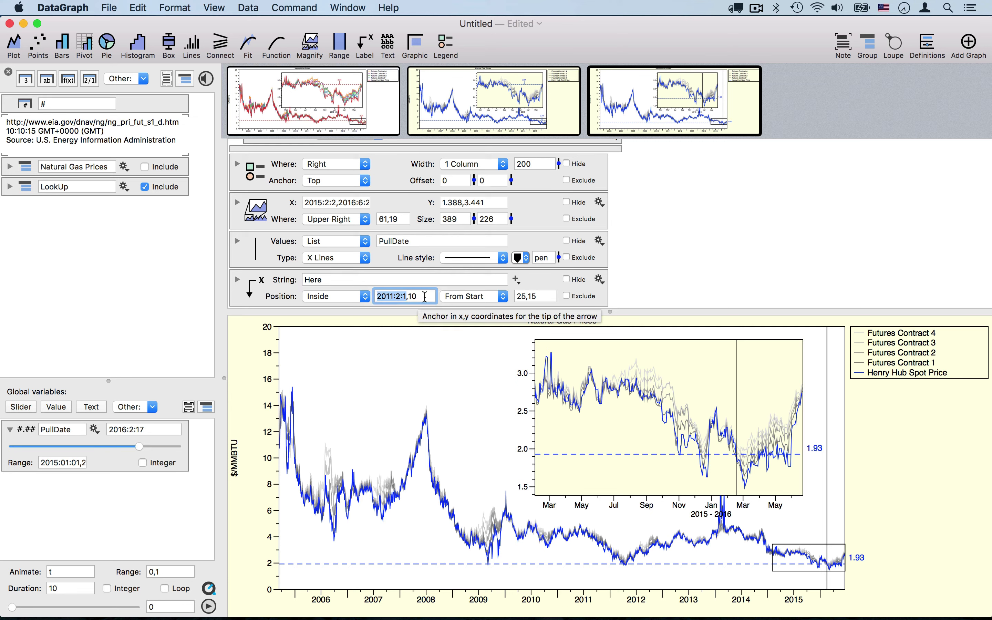
{"action": "type", "text": "Pull"}
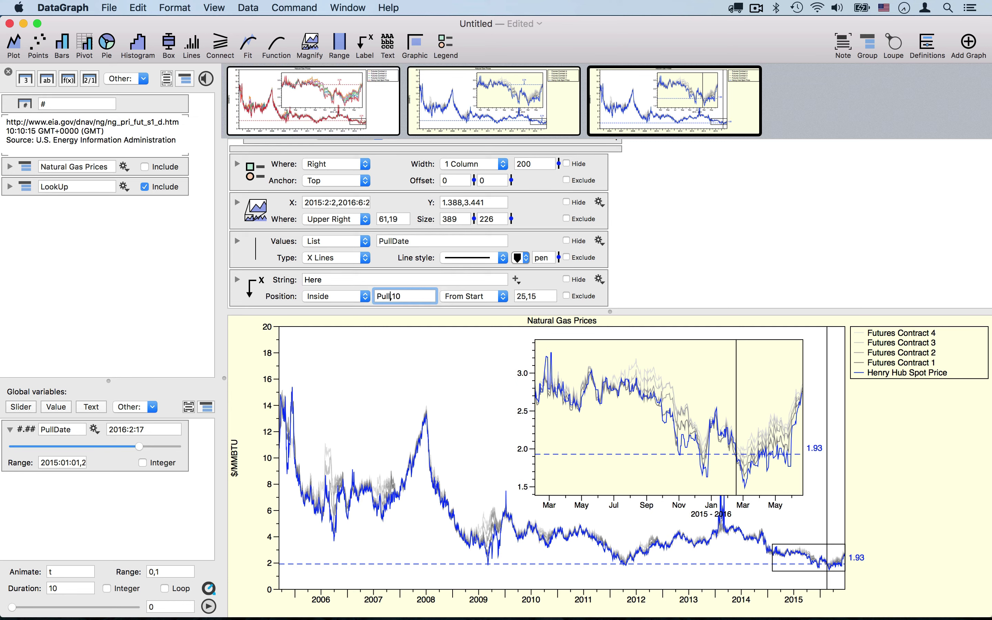
{"action": "type", "text": "Date,"}
{"action": "key", "text": "Return"}
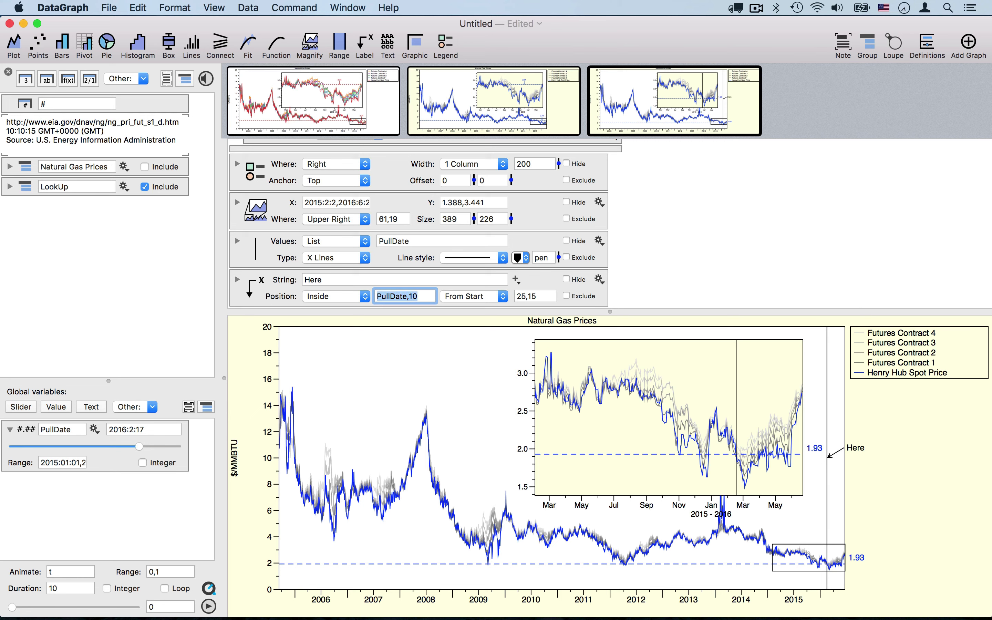
- Set the Y coordinate of the new label's arrow anchor to 3.2
{"action": "left_click", "coordinate": [429, 297]}
{"action": "left_click_drag", "start_coordinate": [410, 296], "coordinate": [418, 300]}
{"action": "type", "text": "3.2"}
{"action": "key", "text": "Return"}
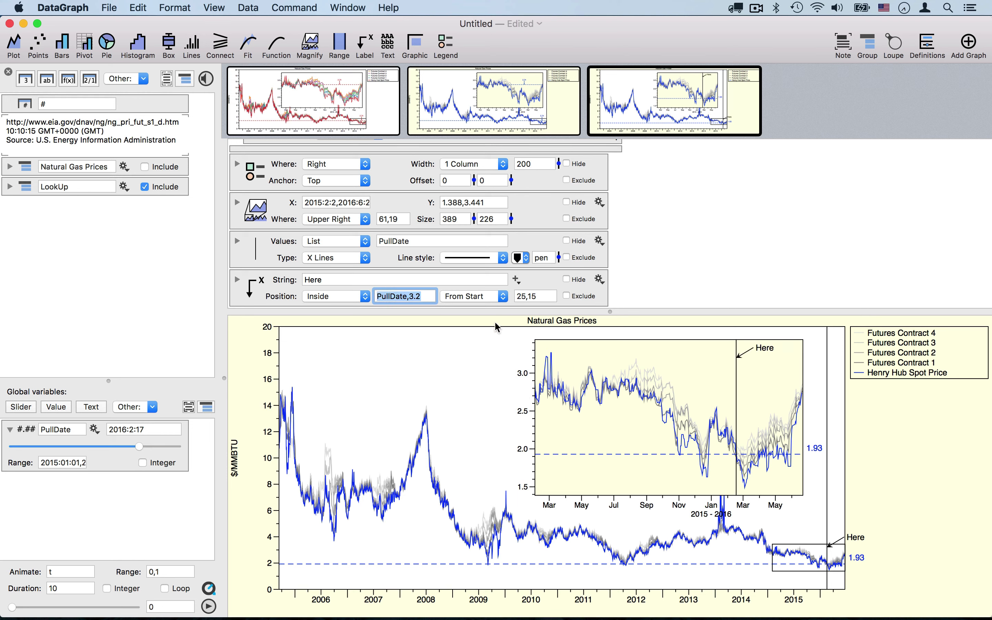
- Set the label's text offset from the arrow start to 25,0
{"action": "left_click", "coordinate": [538, 295]}
{"action": "key", "text": "BackSpace"}
{"action": "key", "text": "BackSpace"}
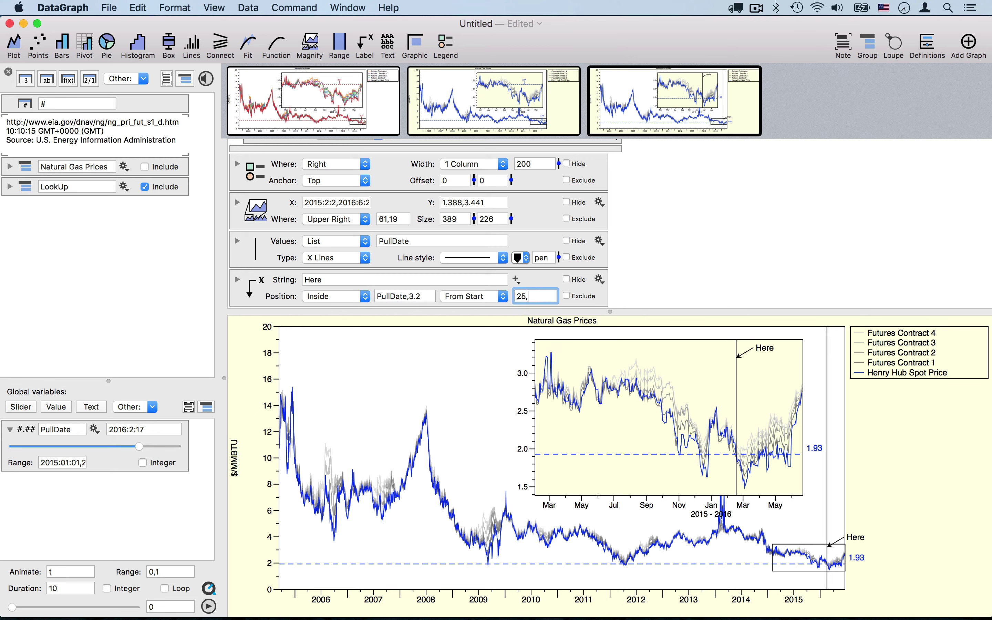
{"action": "type", "text": "0"}
{"action": "key", "text": "Return"}
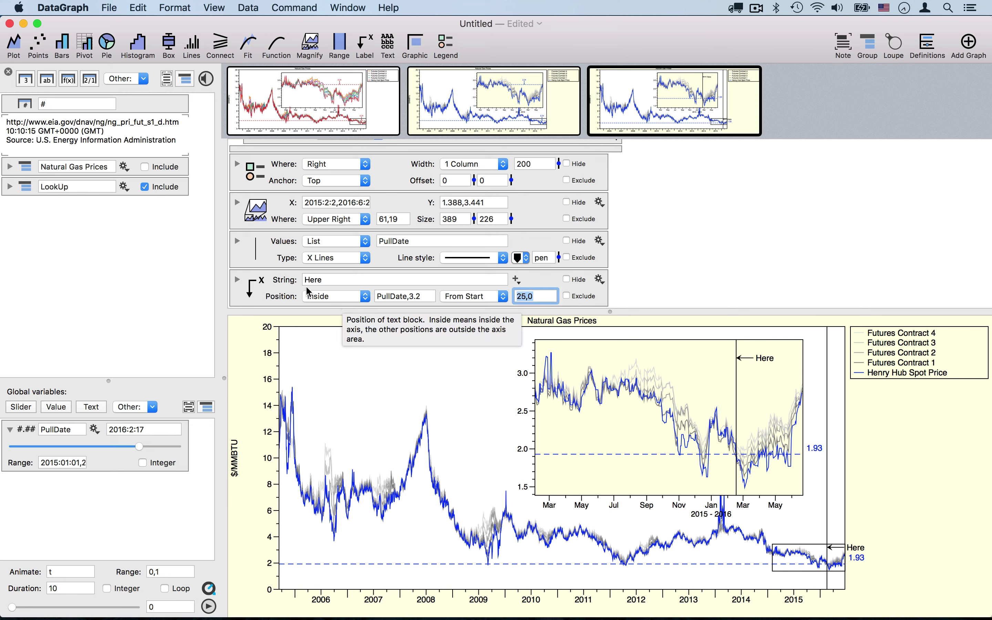
- Replace the label's string with the plain text PullDate
{"action": "left_click", "coordinate": [334, 281]}
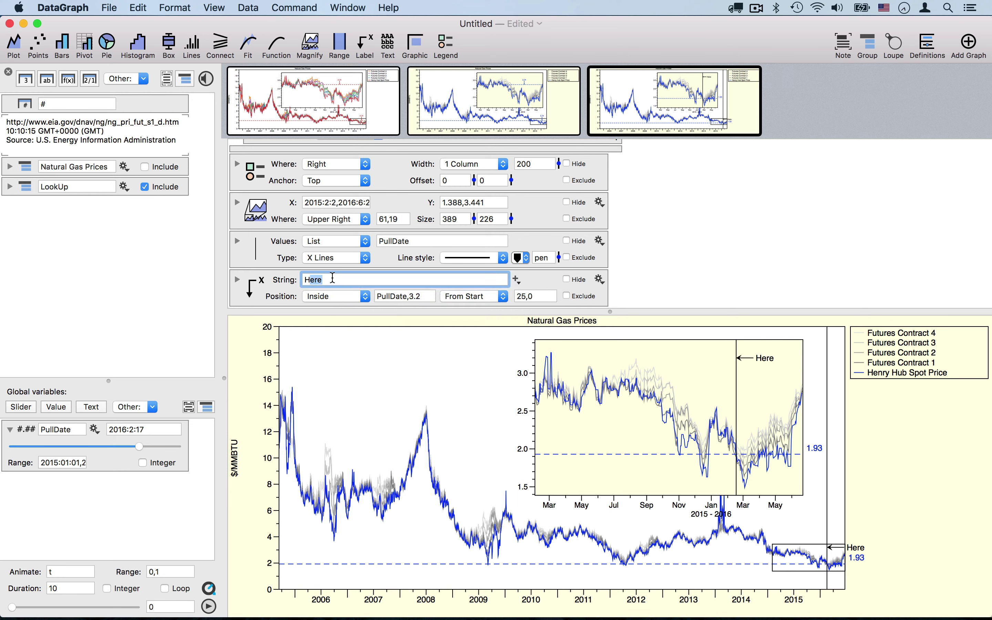
{"action": "left_click_drag", "start_coordinate": [333, 278], "coordinate": [294, 277]}
{"action": "type", "text": "PullDate"}
{"action": "key", "text": "Return"}
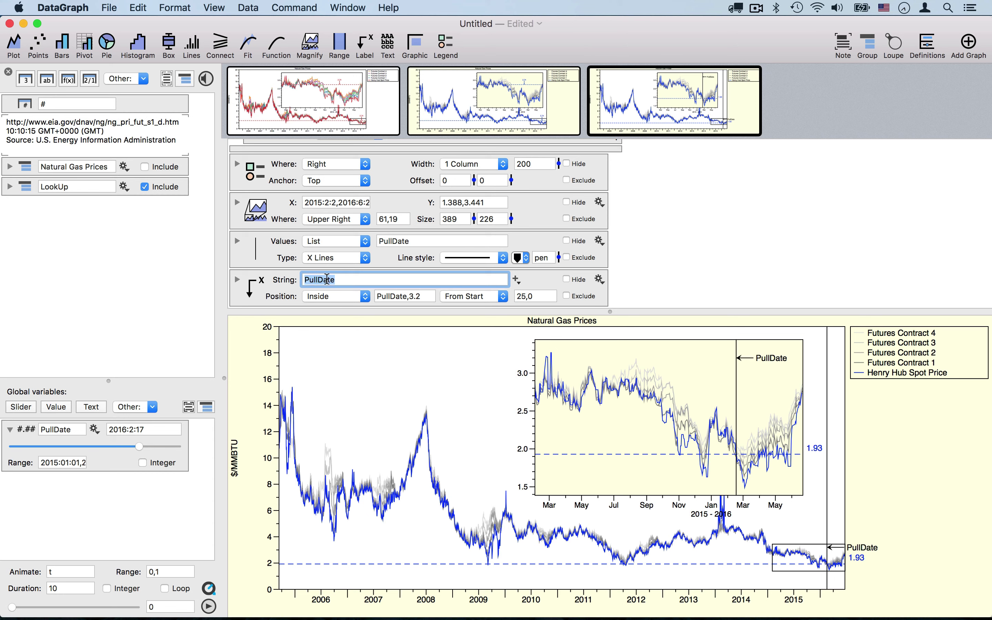
- Insert the PullDate variable as a token at the end of the label's string
{"action": "left_click", "coordinate": [342, 280]}
{"action": "left_click", "coordinate": [517, 280]}
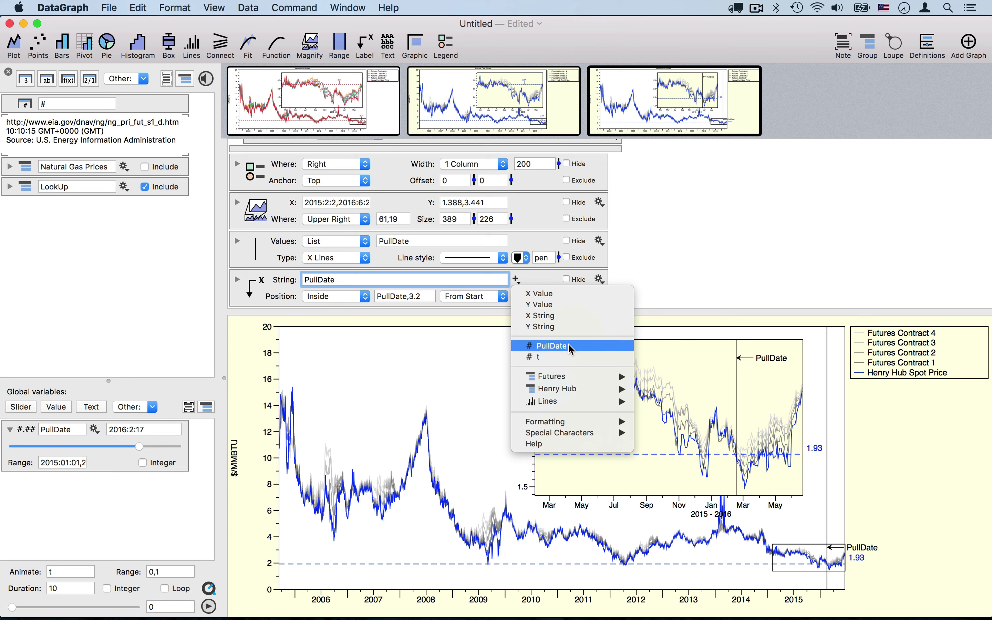
{"action": "left_click", "coordinate": [552, 347]}
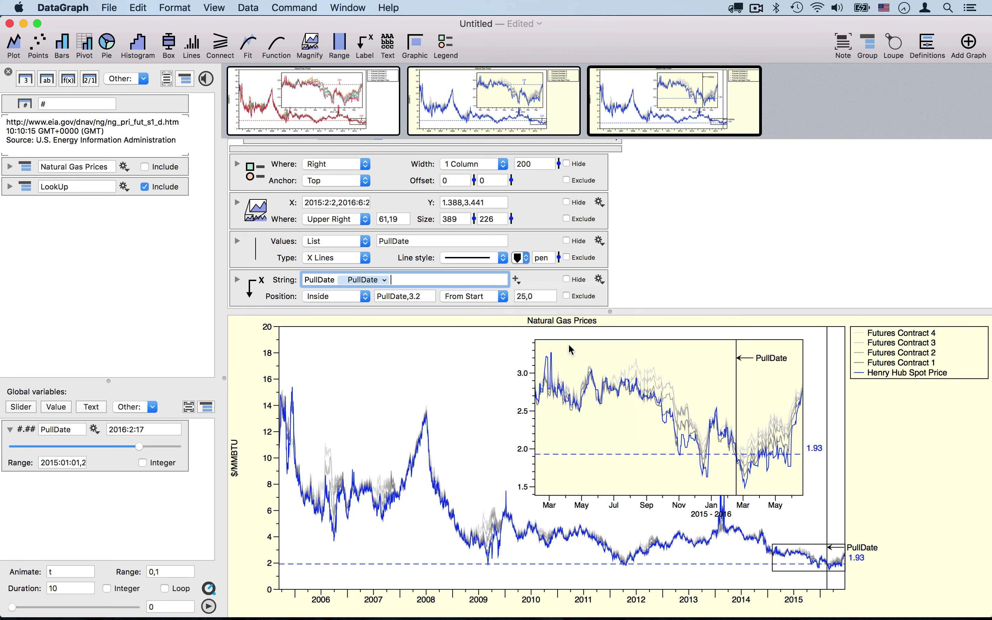
{"action": "key", "text": "Return"}
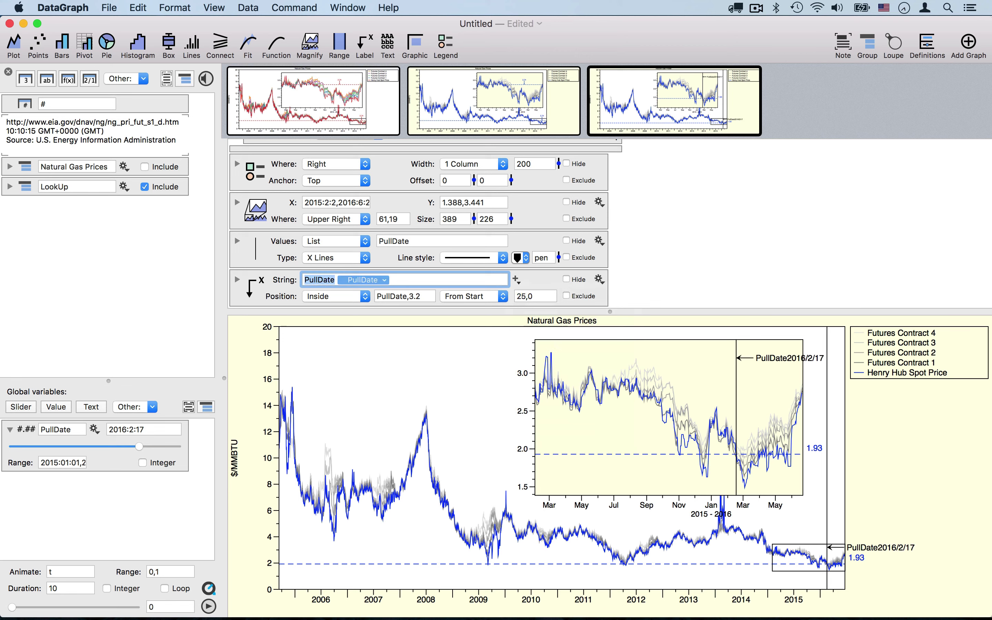
- Delete the plain PullDate text from the label's string, keeping only the PullDate variable token
{"action": "left_click", "coordinate": [335, 279]}
{"action": "key", "text": "BackSpace"}
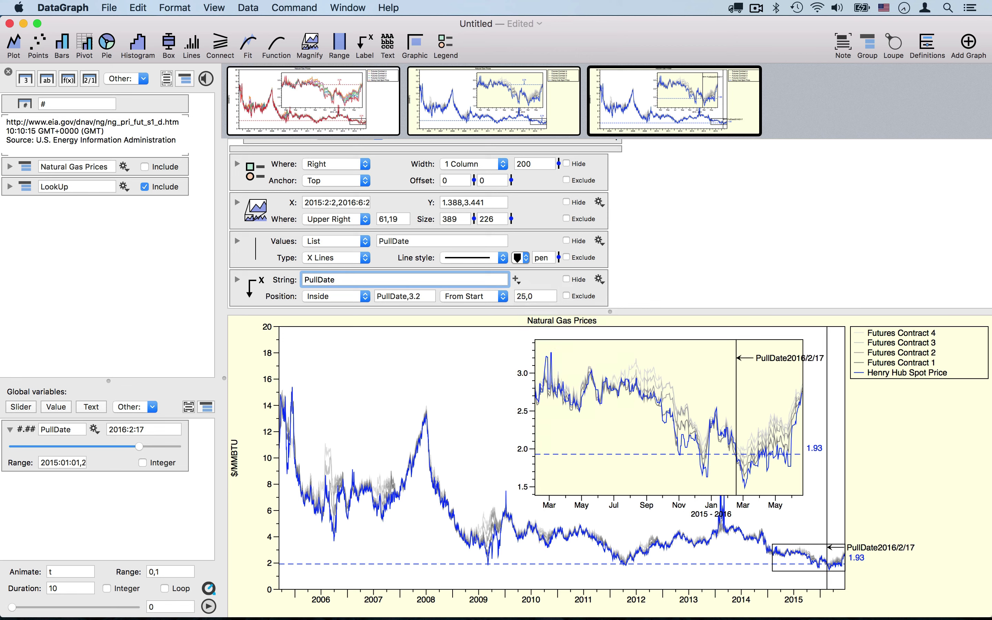
{"action": "key", "text": "cmd+z"}
{"action": "key", "text": "Left"}
{"action": "key", "text": "BackSpace"}
{"action": "key", "text": "BackSpace"}
{"action": "key", "text": "BackSpace"}
{"action": "key", "text": "BackSpace"}
{"action": "key", "text": "BackSpace"}
{"action": "key", "text": "BackSpace"}
{"action": "key", "text": "BackSpace"}
{"action": "key", "text": "BackSpace"}
{"action": "key", "text": "shift+Right"}
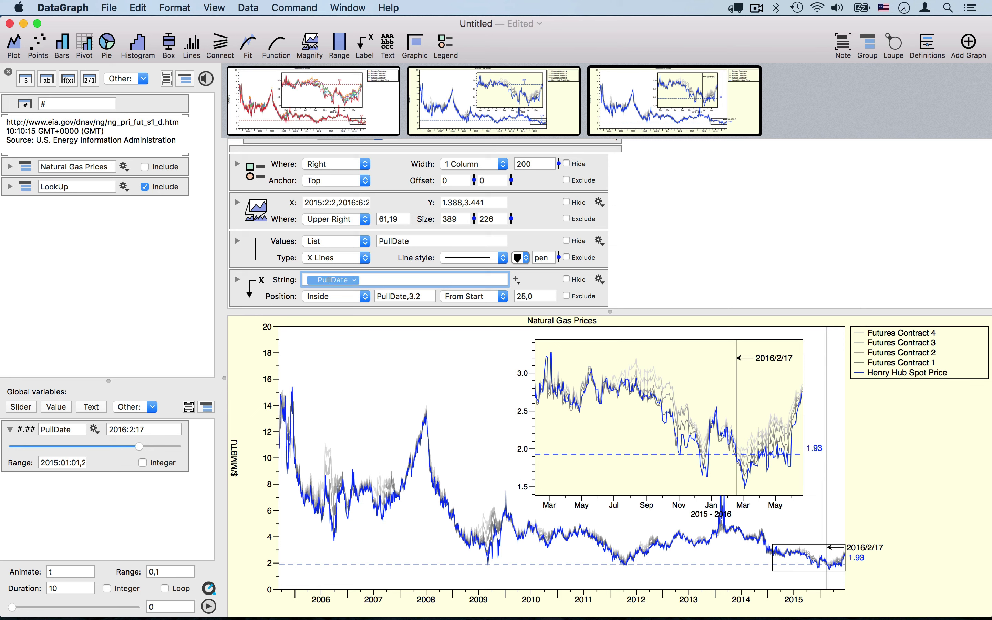
{"action": "left_click", "coordinate": [660, 273]}
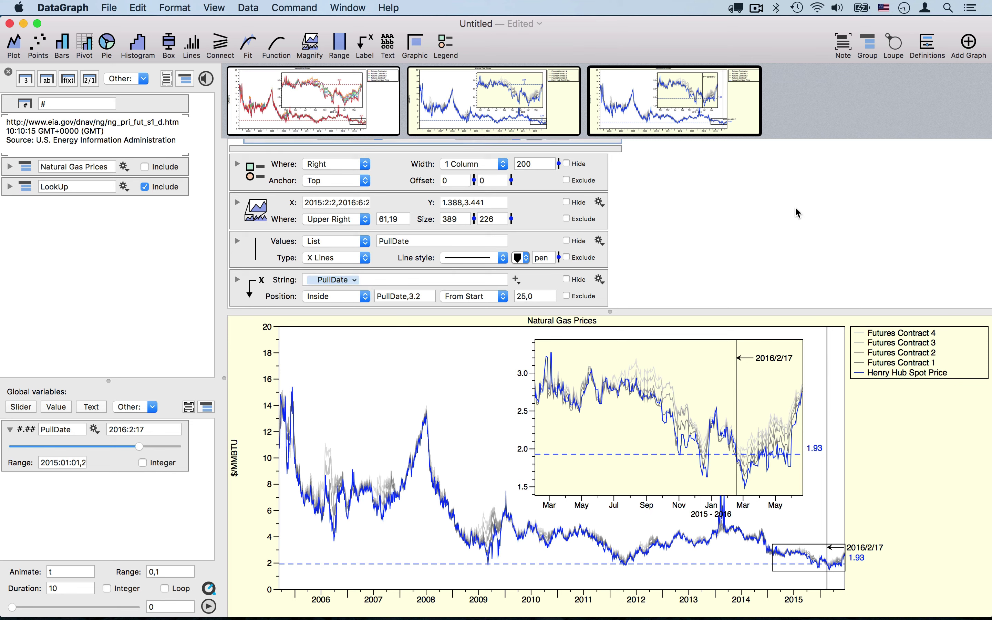
- Copy the dashed LookUpHenry Y line command out of the Henry Hub group and collapse the group
{"action": "scroll", "coordinate": [660, 209], "scroll_direction": "up", "scroll_amount": 4}
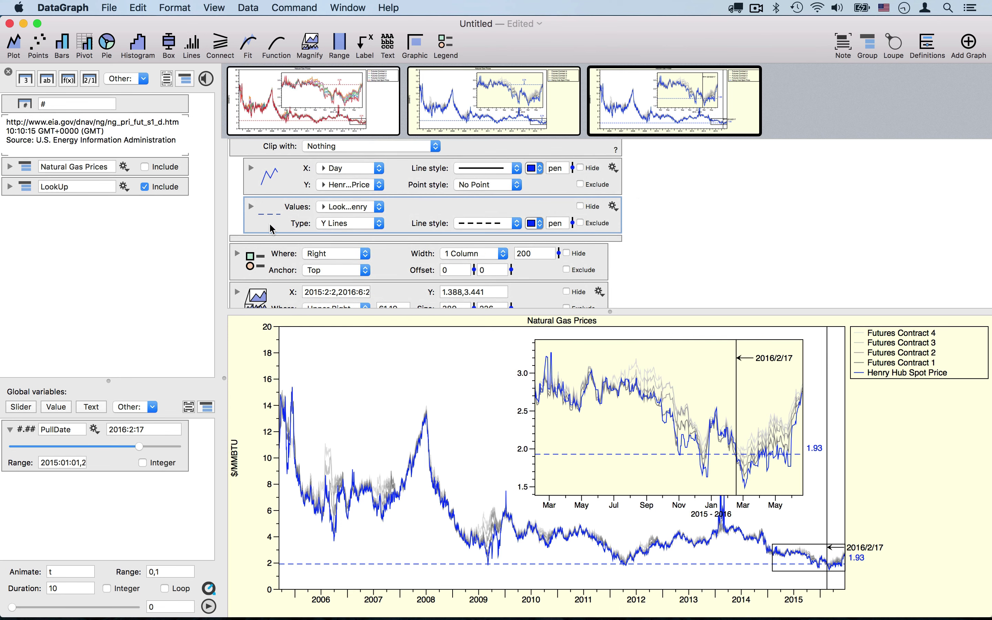
{"action": "left_click_drag", "start_coordinate": [271, 227], "coordinate": [267, 245]}
{"action": "scroll", "coordinate": [279, 209], "scroll_direction": "up", "scroll_amount": 3}
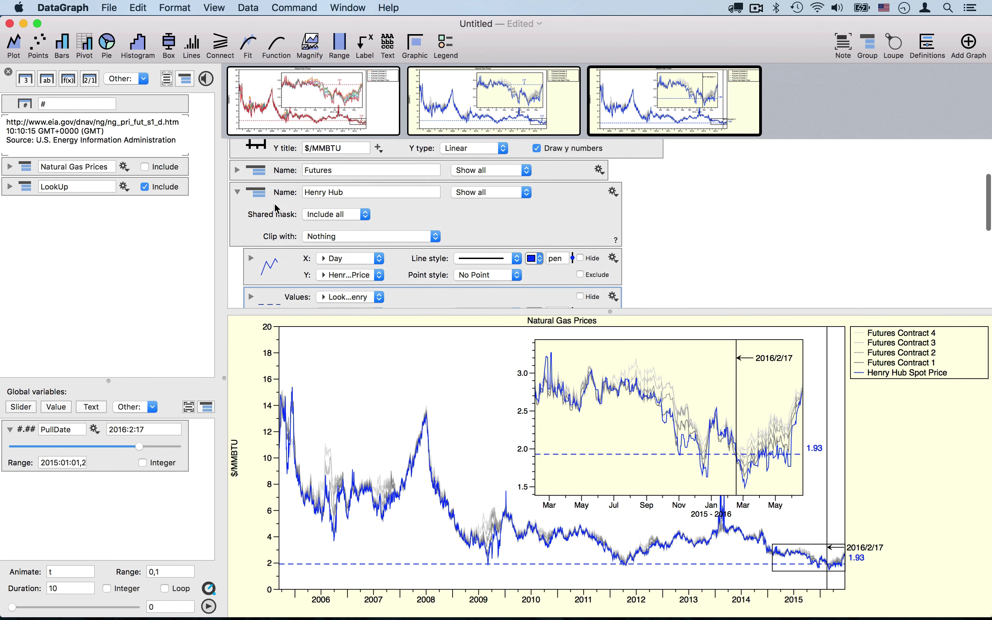
{"action": "left_click", "coordinate": [237, 192]}
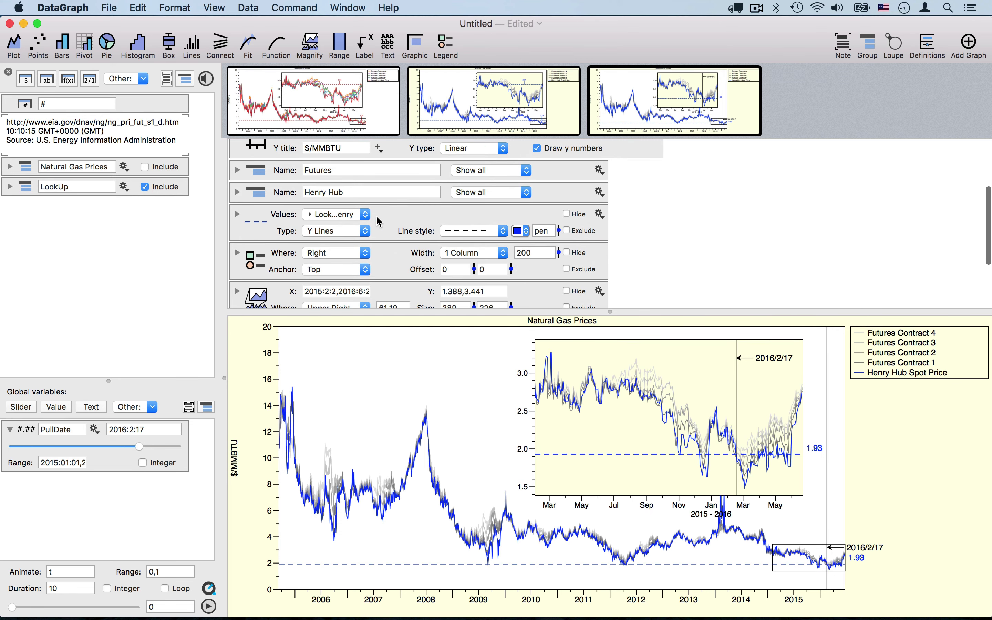
- Set both the values and the label of the copied Y line command to the LookUpContract1 column
{"action": "left_click", "coordinate": [365, 215]}
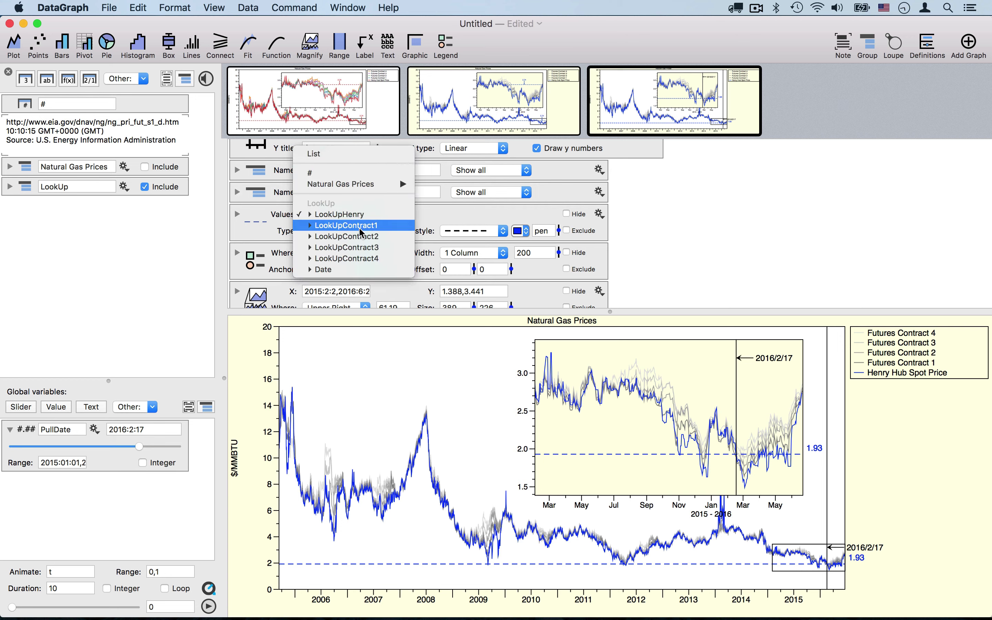
{"action": "left_click", "coordinate": [264, 225]}
{"action": "left_click", "coordinate": [237, 214]}
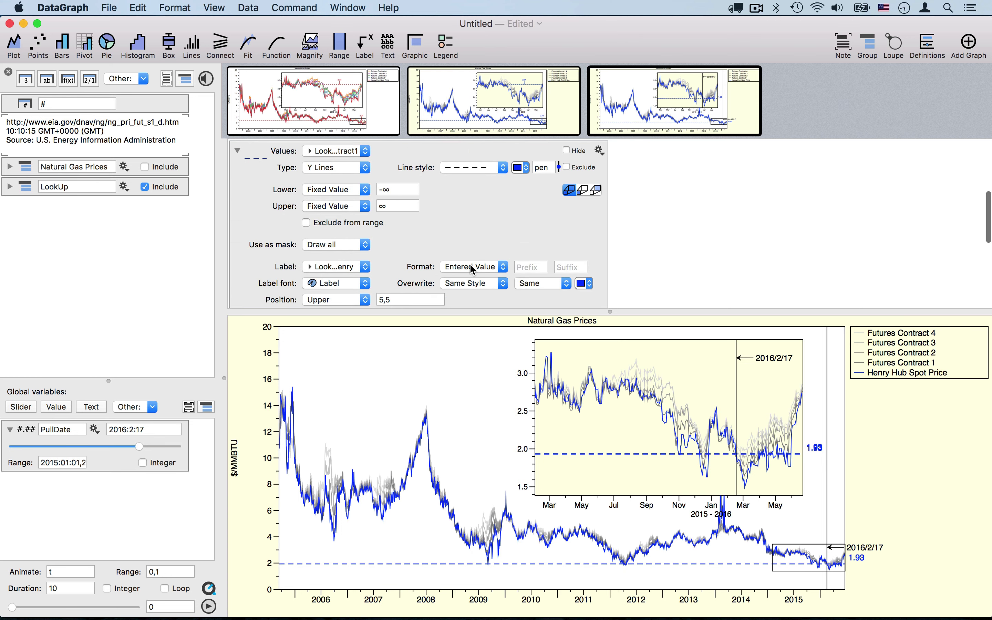
{"action": "left_click", "coordinate": [351, 266]}
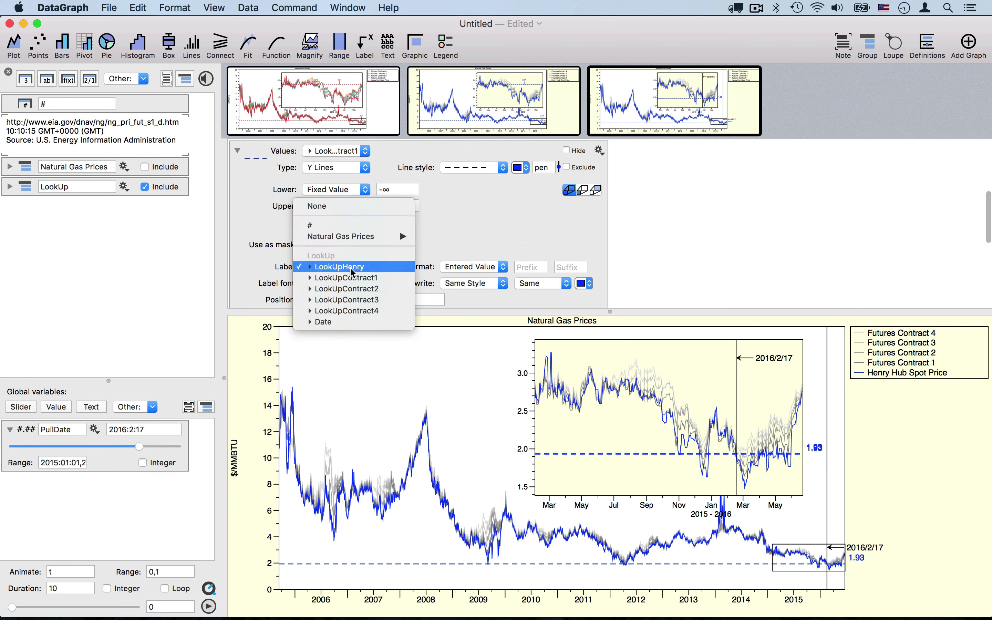
{"action": "left_click", "coordinate": [353, 275]}
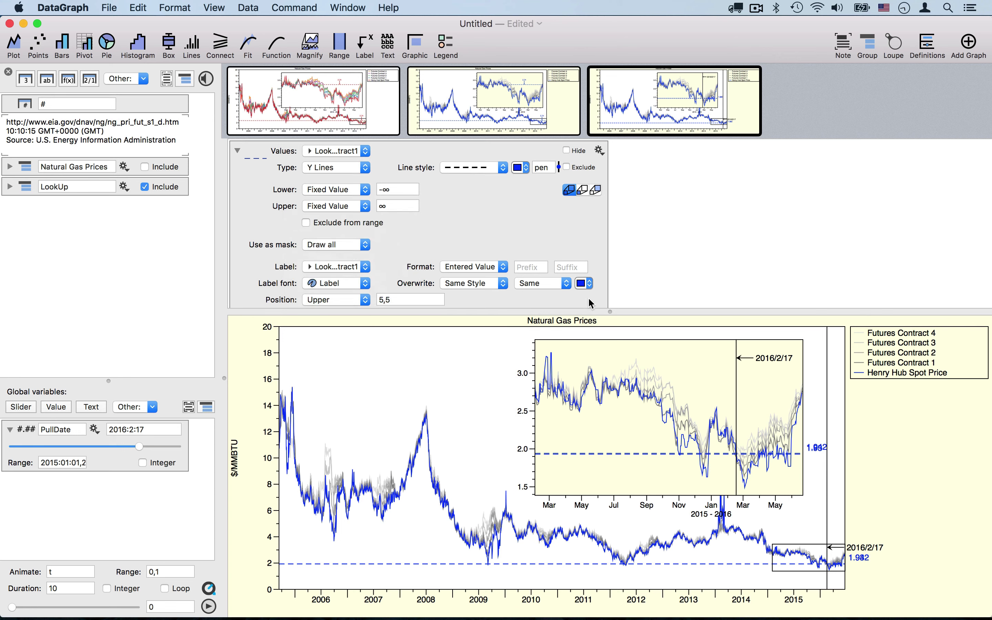
- Set the line and label colours of the LookUpContract1 line to Line Color 2 and collapse its settings
{"action": "left_click", "coordinate": [527, 168]}
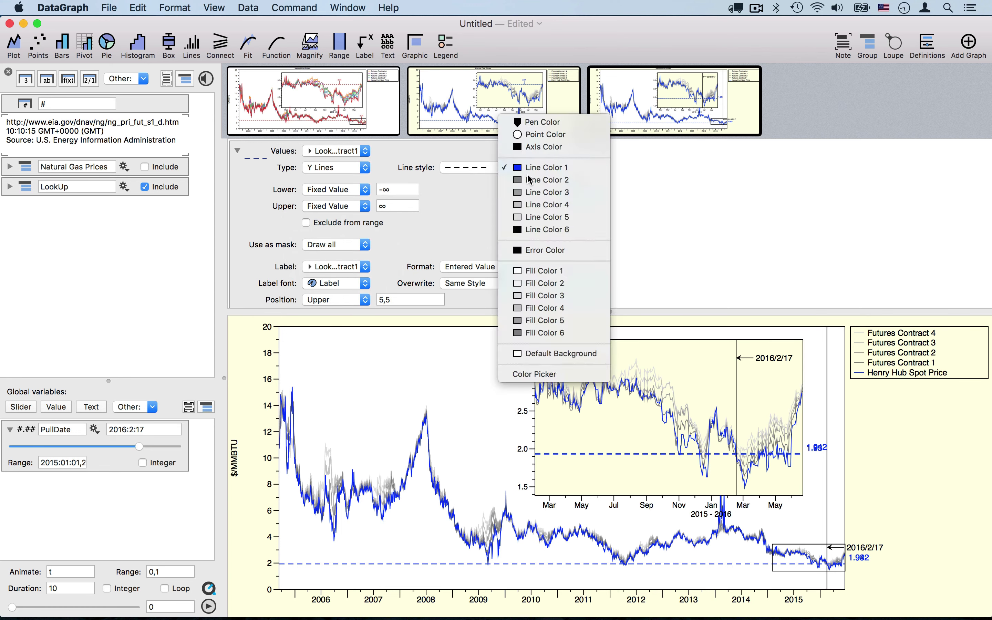
{"action": "left_click", "coordinate": [530, 179]}
{"action": "left_click", "coordinate": [591, 283]}
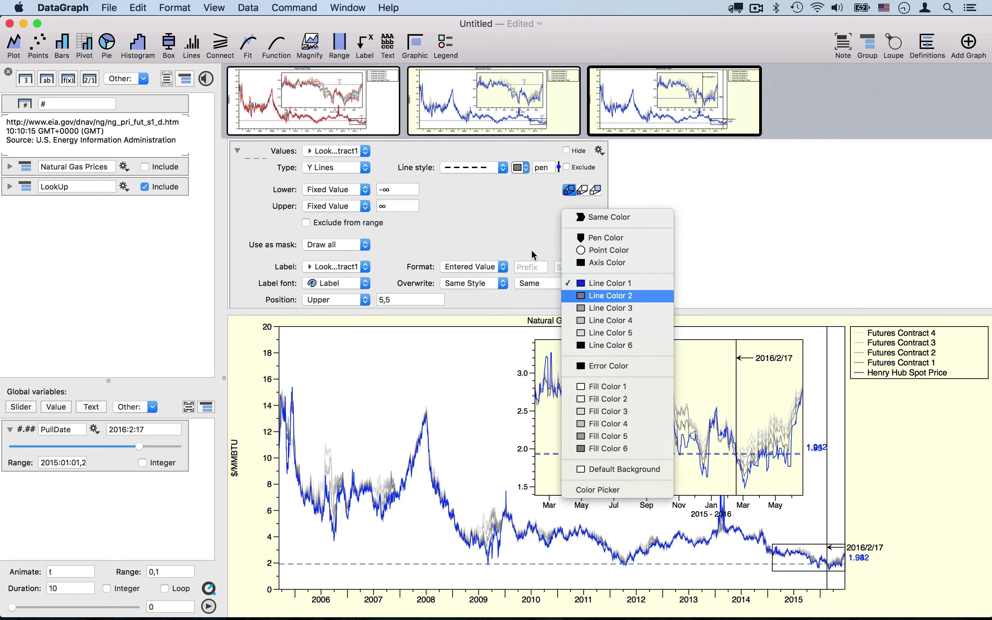
{"action": "left_click", "coordinate": [593, 296]}
{"action": "left_click", "coordinate": [238, 153]}
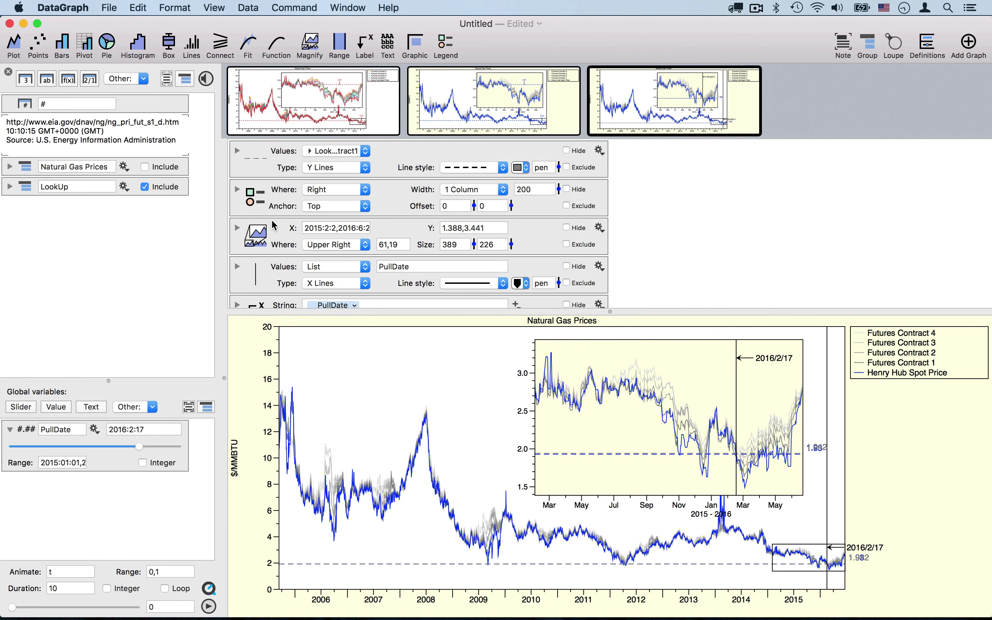
- Move the PullDate slider to about 2016:6:7
{"action": "scroll", "coordinate": [278, 232], "scroll_direction": "up", "scroll_amount": 3}
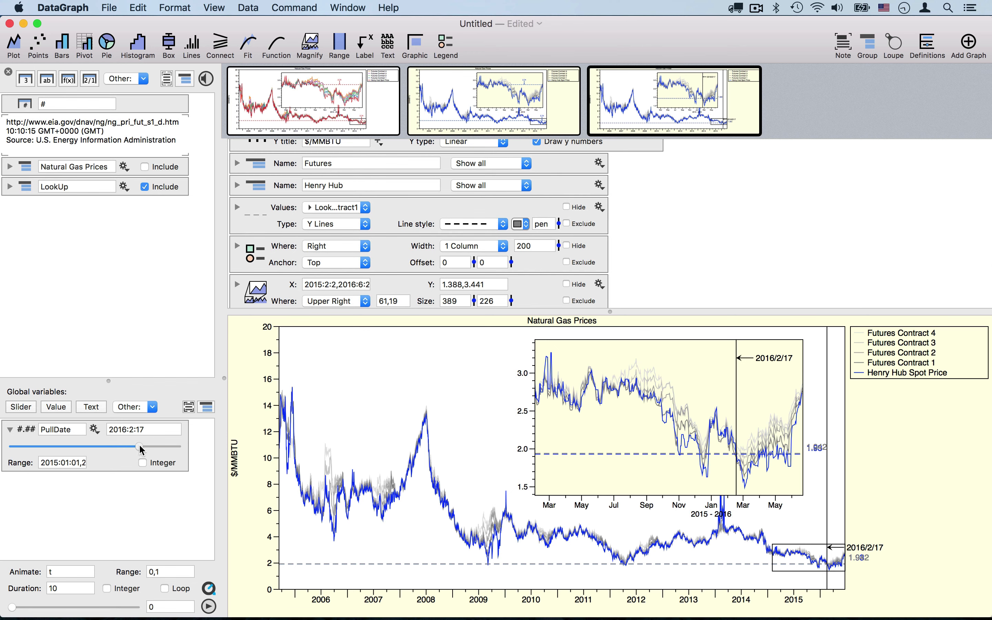
{"action": "left_click_drag", "start_coordinate": [142, 449], "coordinate": [174, 450]}
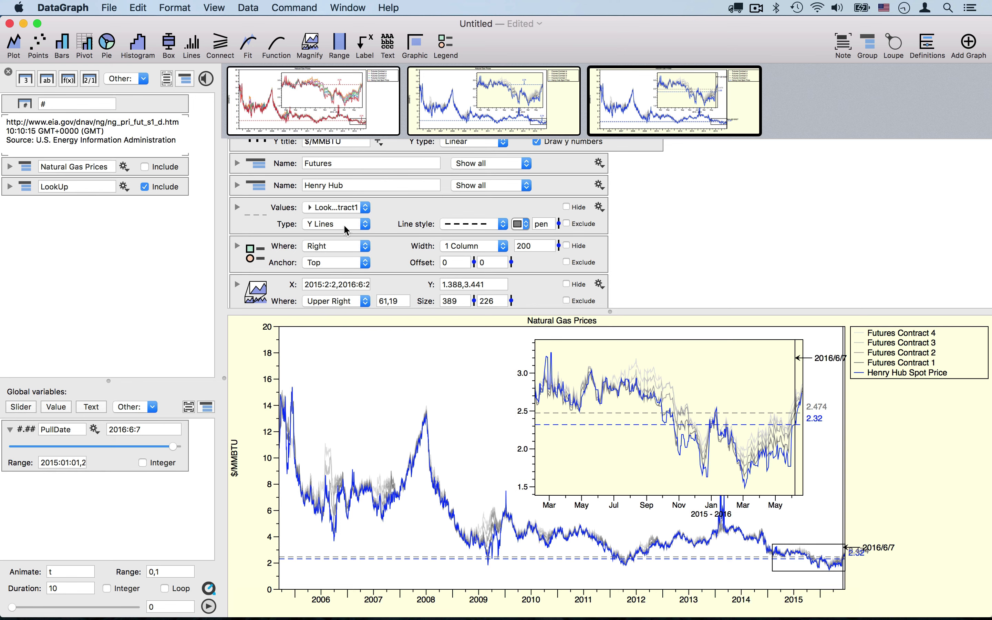
- Restrict the PullDate X line and the date label with its arrow to draw only in the magnified inset
{"action": "scroll", "coordinate": [293, 258], "scroll_direction": "down", "scroll_amount": 5}
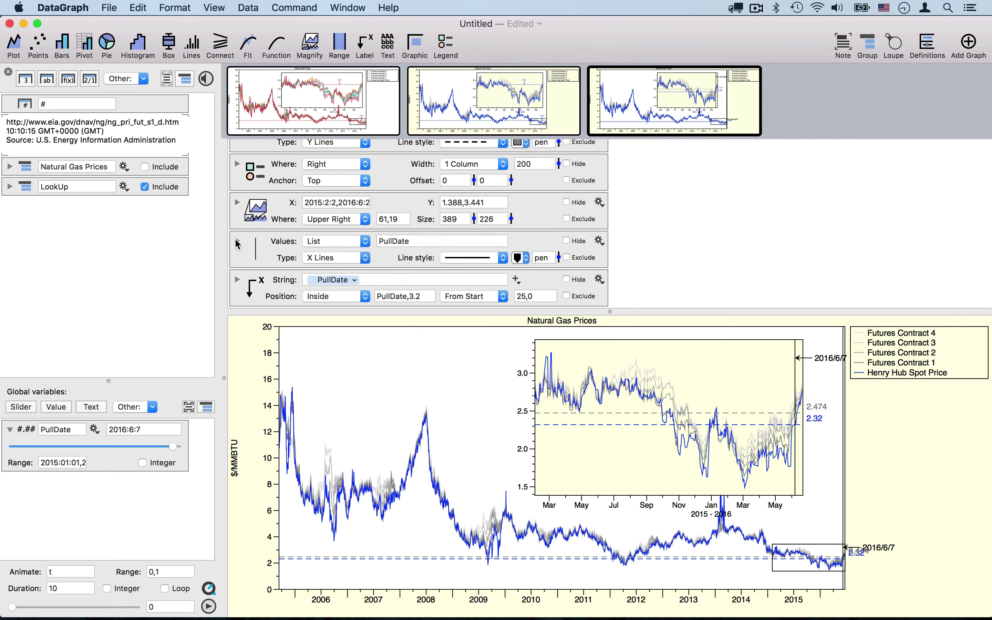
{"action": "left_click", "coordinate": [237, 243]}
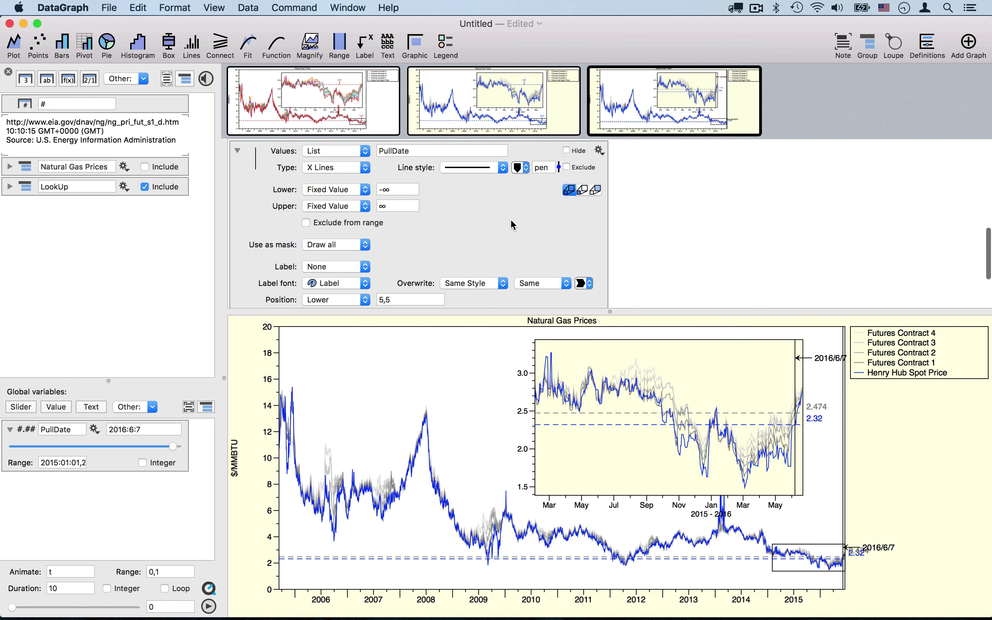
{"action": "left_click", "coordinate": [582, 190]}
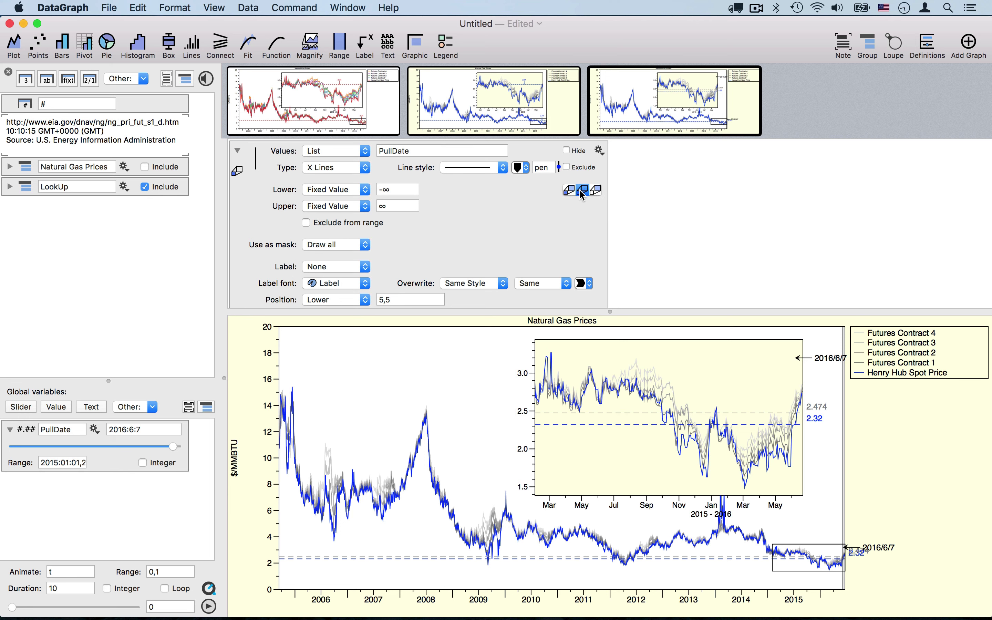
{"action": "left_click", "coordinate": [596, 190]}
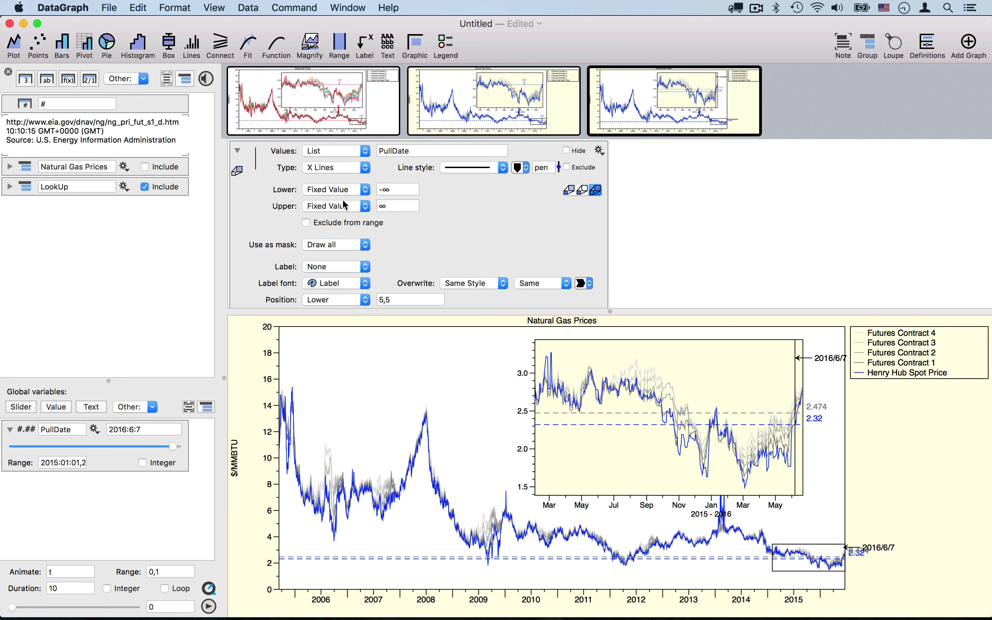
{"action": "left_click", "coordinate": [239, 153]}
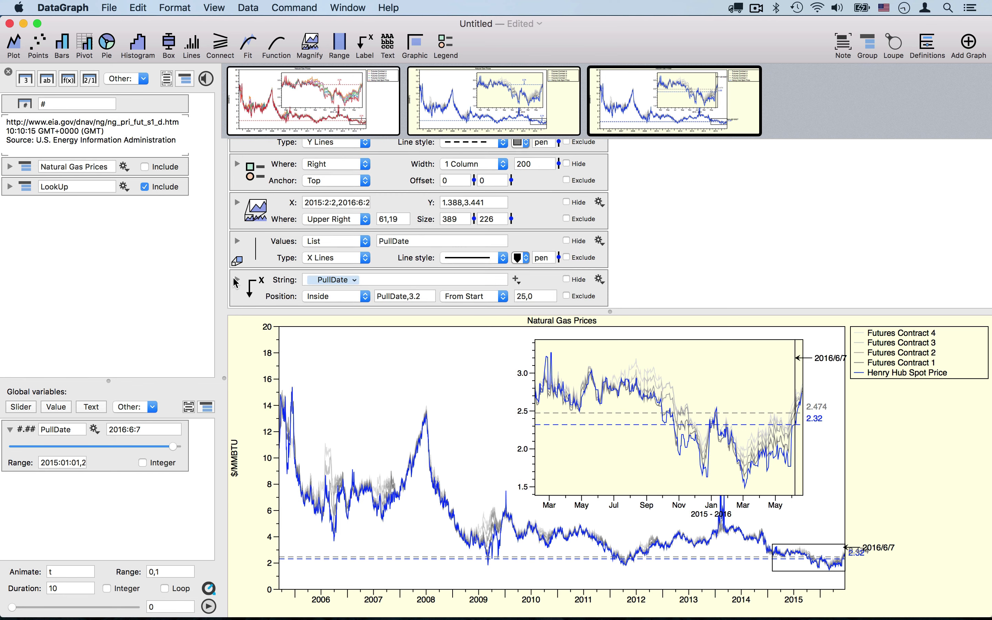
{"action": "left_click", "coordinate": [237, 281]}
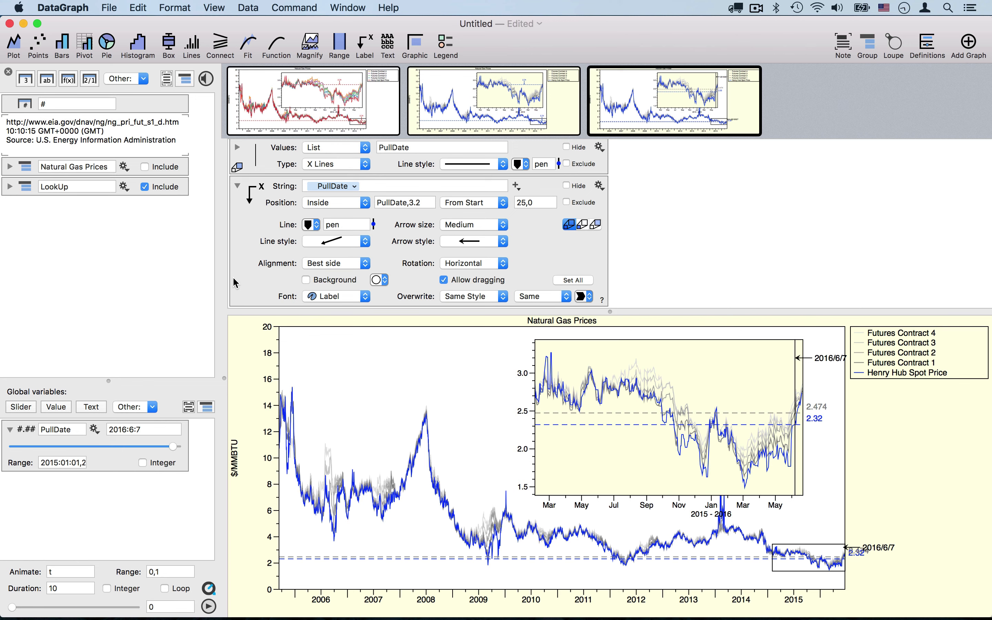
{"action": "left_click", "coordinate": [597, 225]}
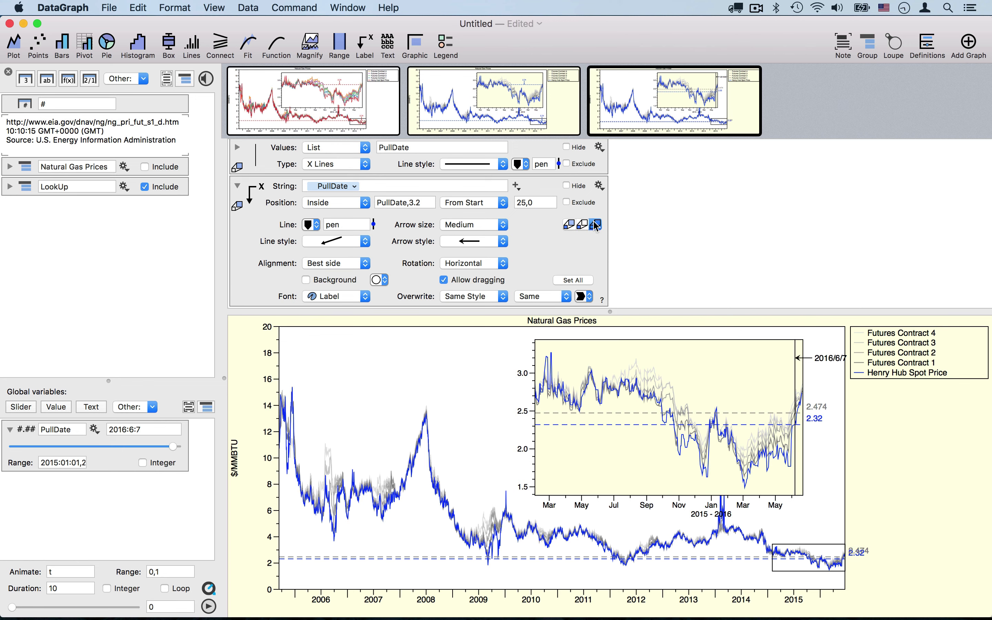
- Restrict the LookUpContract1 Y line to draw only in the magnified inset and collapse its settings
{"action": "left_click", "coordinate": [238, 190]}
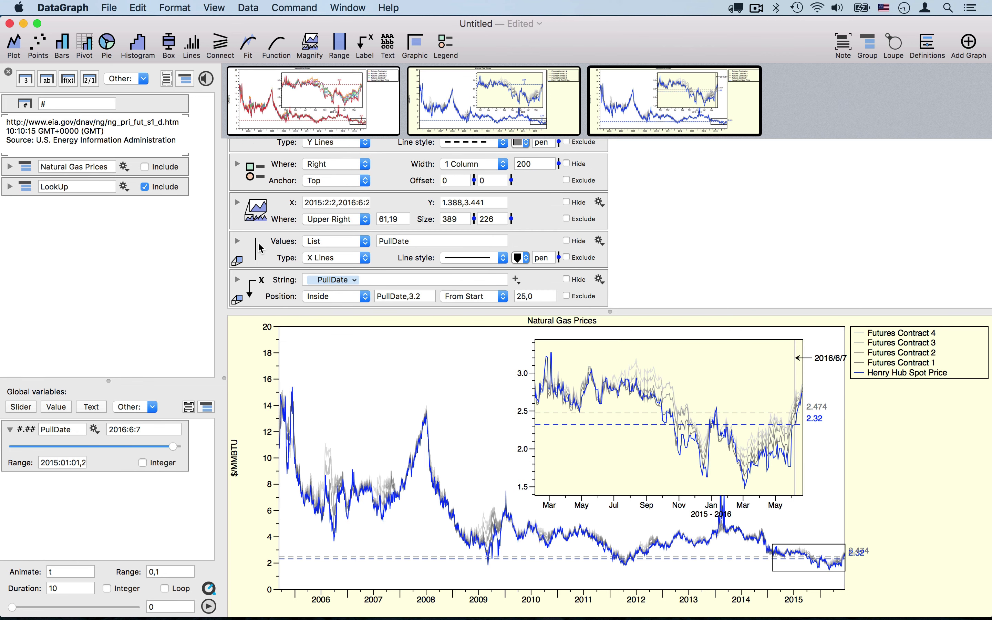
{"action": "scroll", "coordinate": [278, 242], "scroll_direction": "up", "scroll_amount": 3}
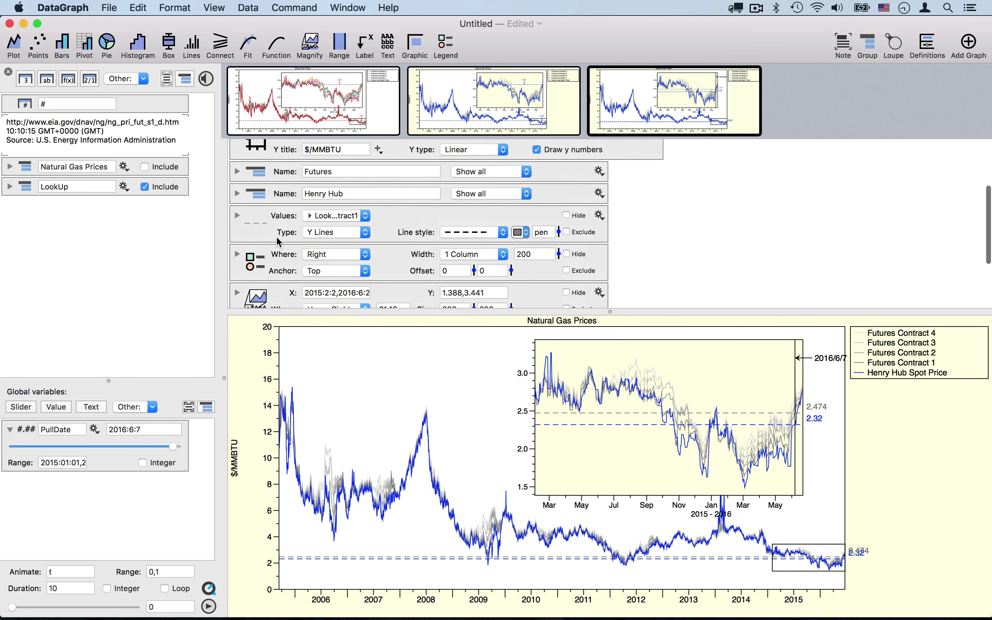
{"action": "left_click", "coordinate": [237, 215]}
{"action": "left_click", "coordinate": [595, 191]}
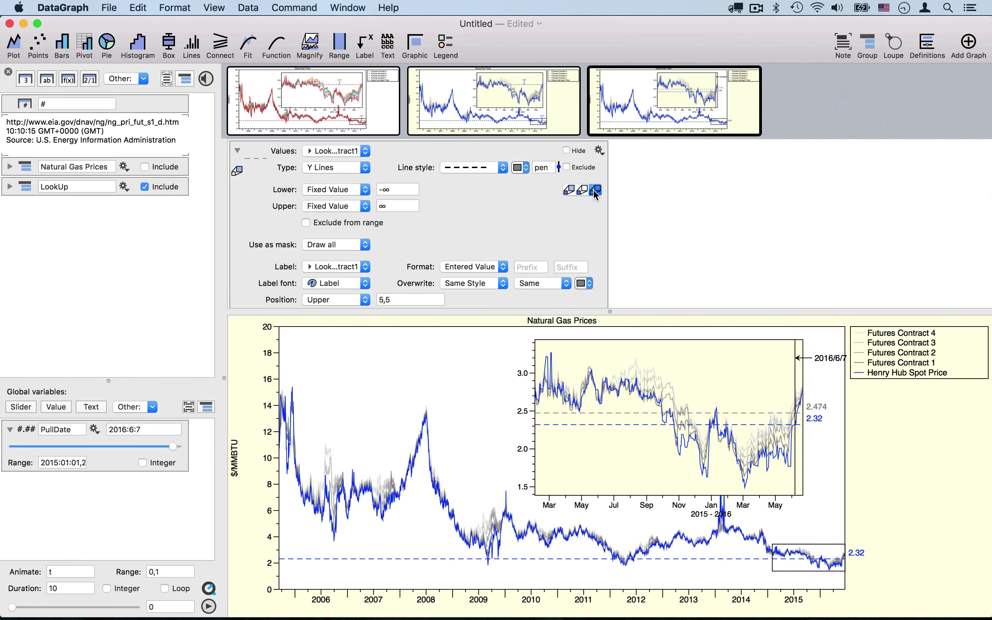
{"action": "left_click", "coordinate": [237, 151]}
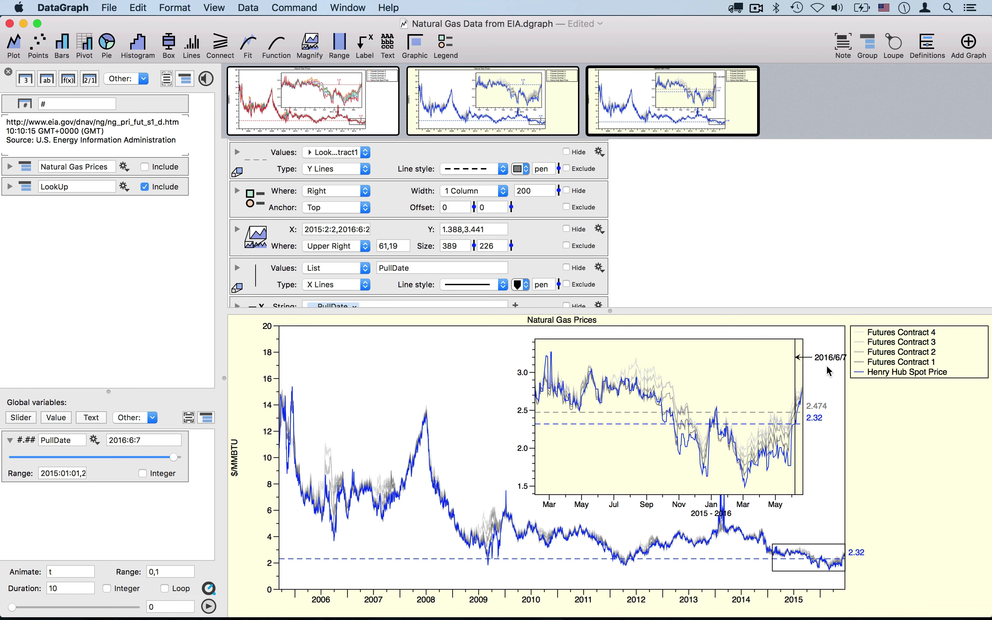
- Set the PullDate label's offset to -25,0 and move the PullDate slider to 2016:6:20
{"action": "scroll", "coordinate": [570, 267], "scroll_direction": "down", "scroll_amount": 3}
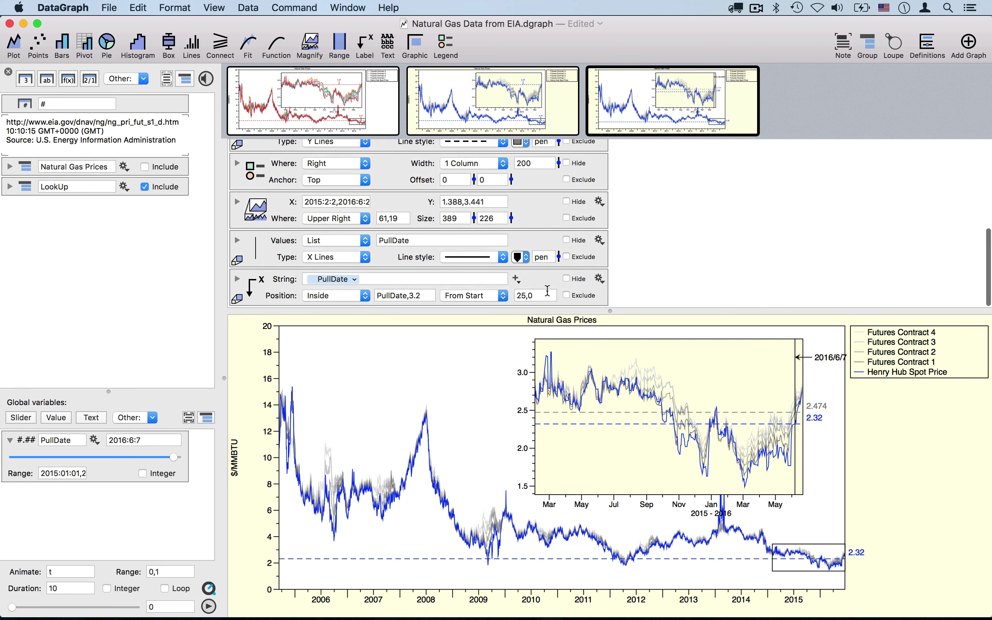
{"action": "left_click", "coordinate": [258, 282]}
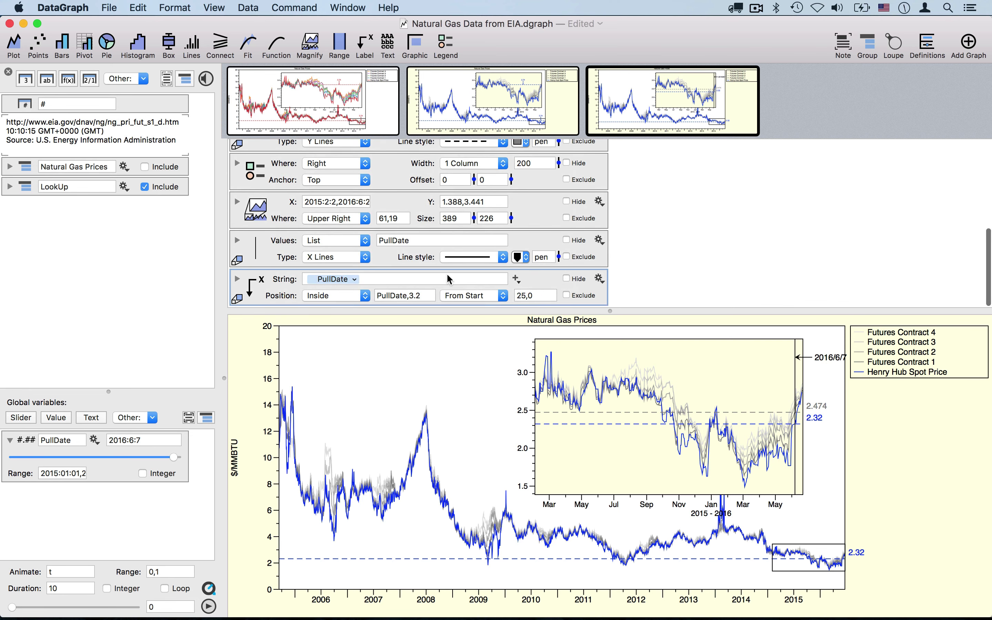
{"action": "left_click", "coordinate": [517, 296]}
{"action": "type", "text": "-"}
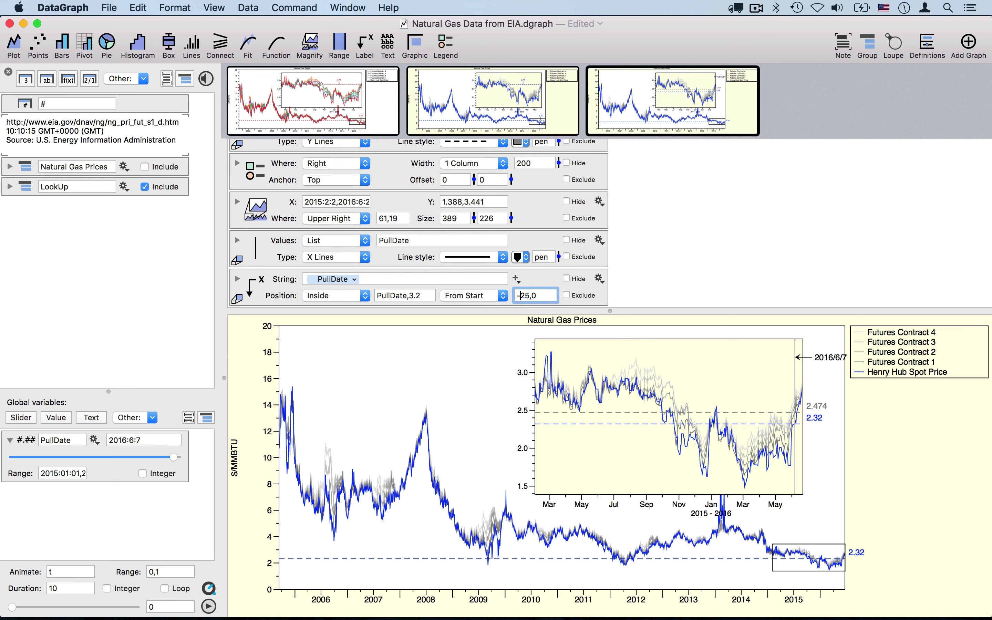
{"action": "key", "text": "Return"}
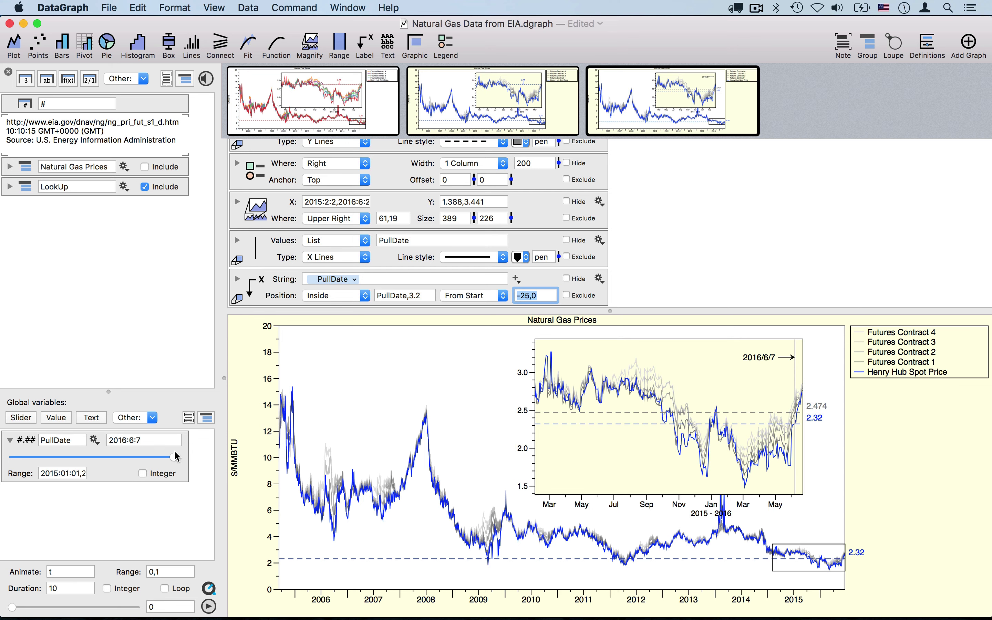
{"action": "left_click_drag", "start_coordinate": [174, 460], "coordinate": [180, 464]}
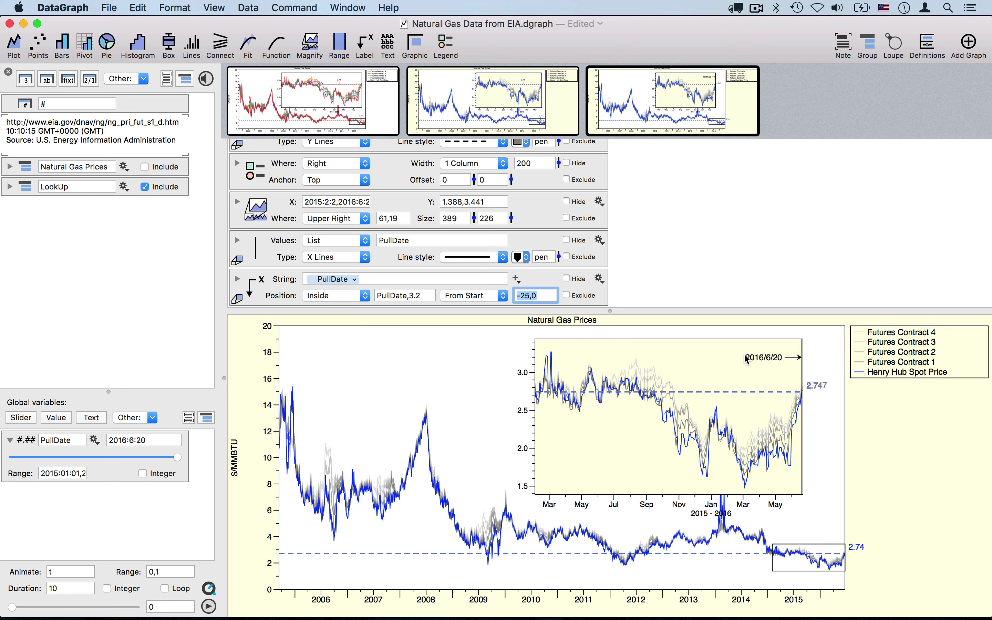
- Move the LookUpContract1 Y line command into the Futures group below the Futures Contract 1 plot and collapse the group
{"action": "scroll", "coordinate": [472, 208], "scroll_direction": "up", "scroll_amount": 3}
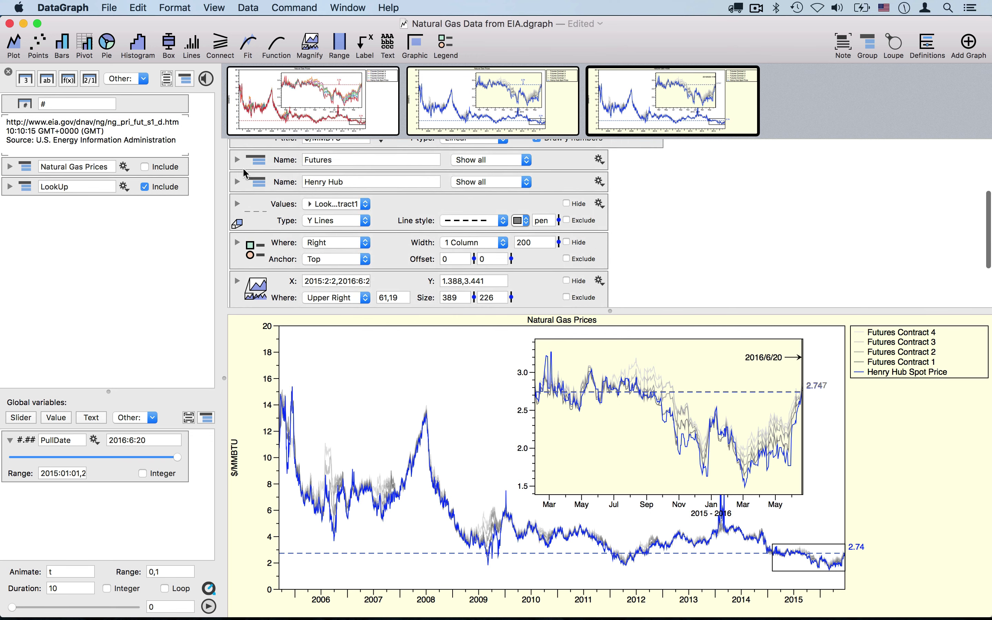
{"action": "left_click", "coordinate": [237, 160]}
{"action": "scroll", "coordinate": [266, 204], "scroll_direction": "down", "scroll_amount": 5}
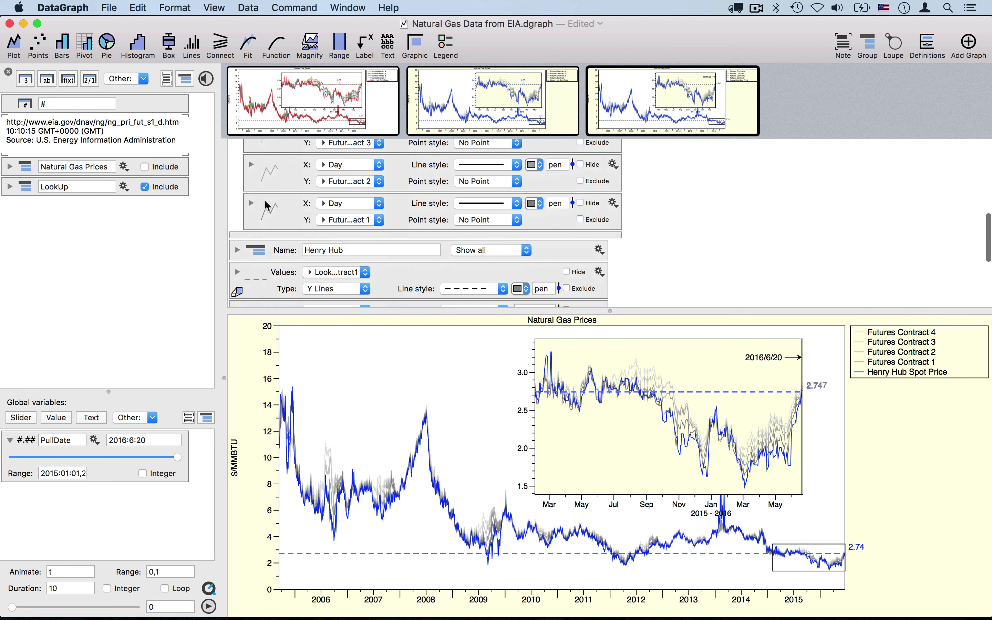
{"action": "left_click_drag", "start_coordinate": [261, 274], "coordinate": [274, 211]}
{"action": "scroll", "coordinate": [287, 203], "scroll_direction": "up", "scroll_amount": 5}
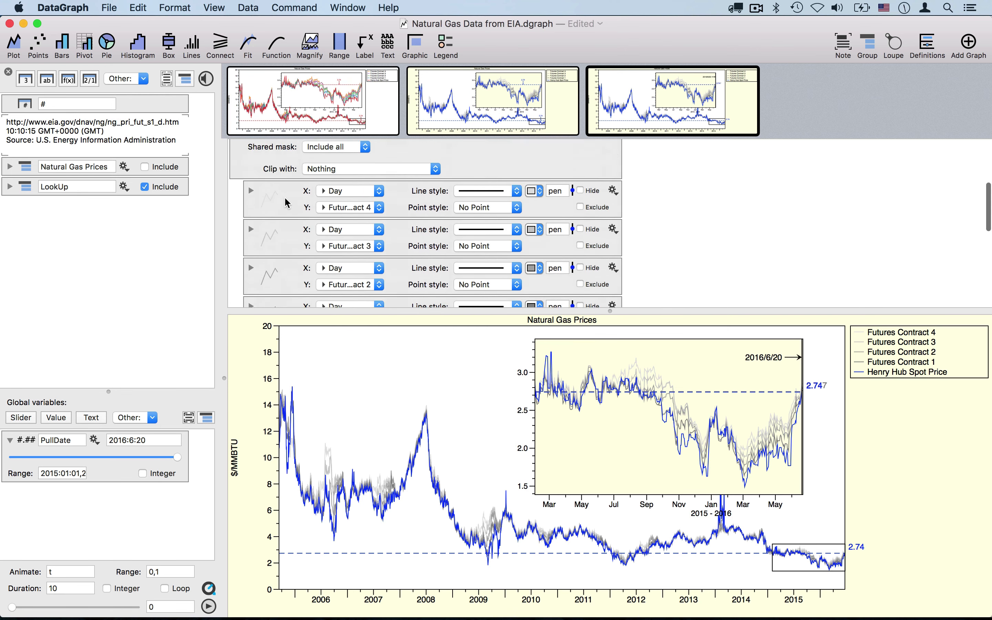
{"action": "left_click", "coordinate": [237, 185]}
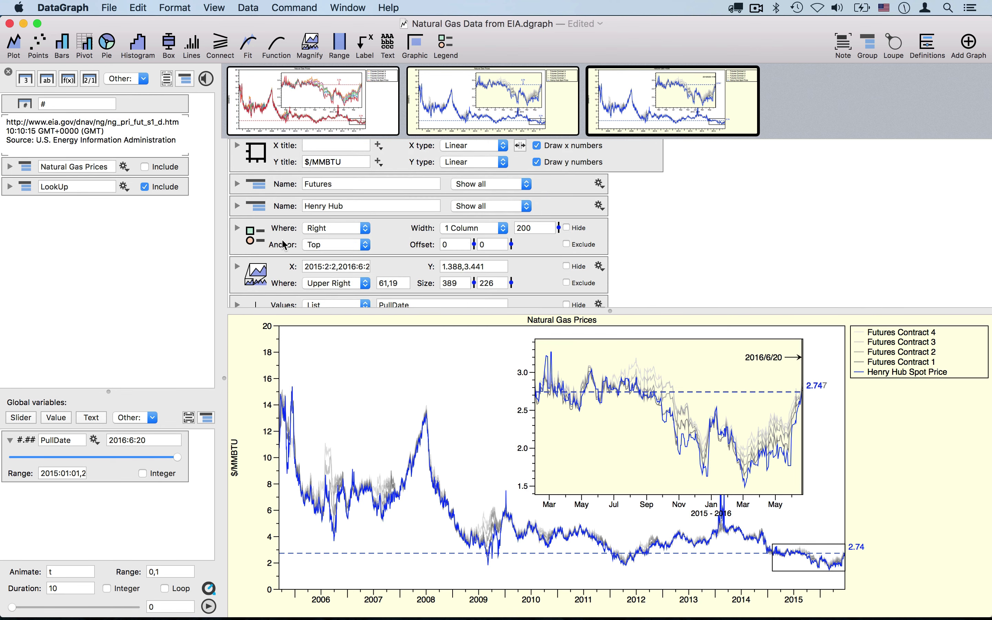
- Enlarge the graph area upward over the command list until it meets the graph thumbnails
{"action": "scroll", "coordinate": [259, 250], "scroll_direction": "down", "scroll_amount": 4}
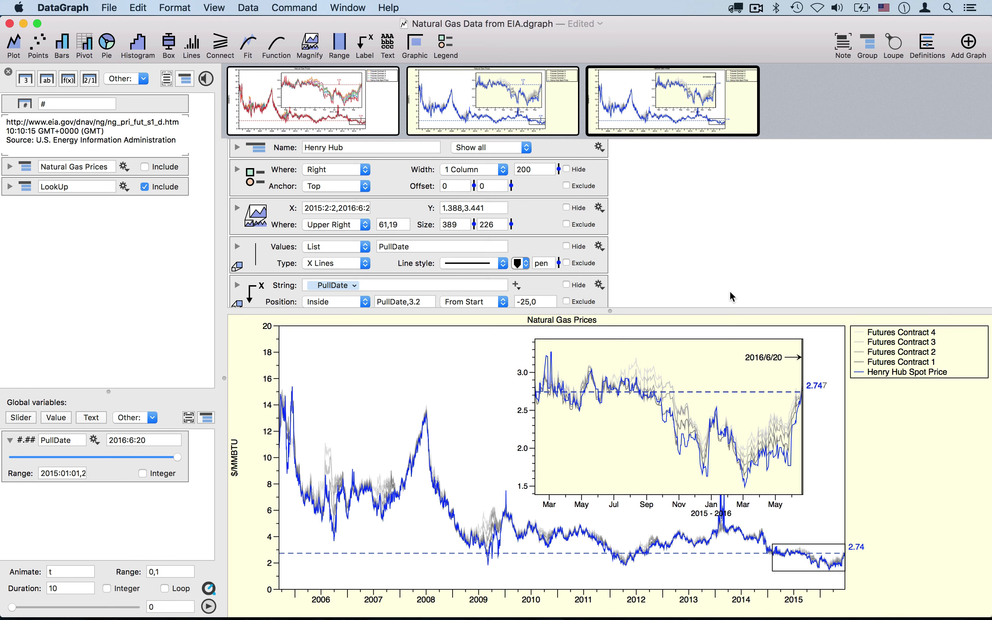
{"action": "left_click_drag", "start_coordinate": [726, 312], "coordinate": [731, 100]}
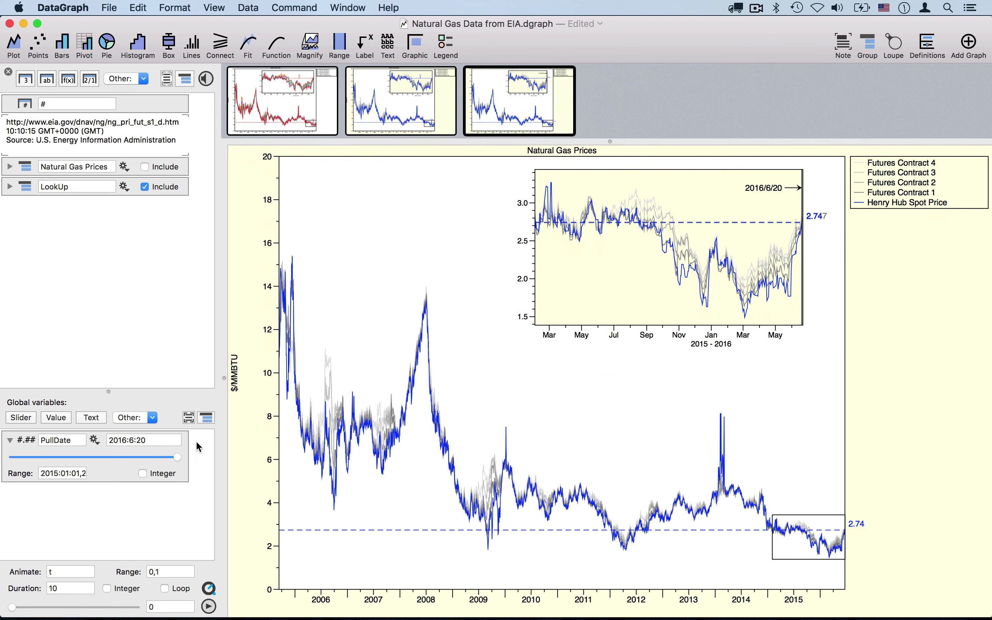
{"action": "mouse_move", "coordinate": [178, 457]}
{"action": "left_mouse_down"}
{"action": "mouse_move", "coordinate": [130, 457]}
{"action": "mouse_move", "coordinate": [178, 460]}
{"action": "left_mouse_up"}
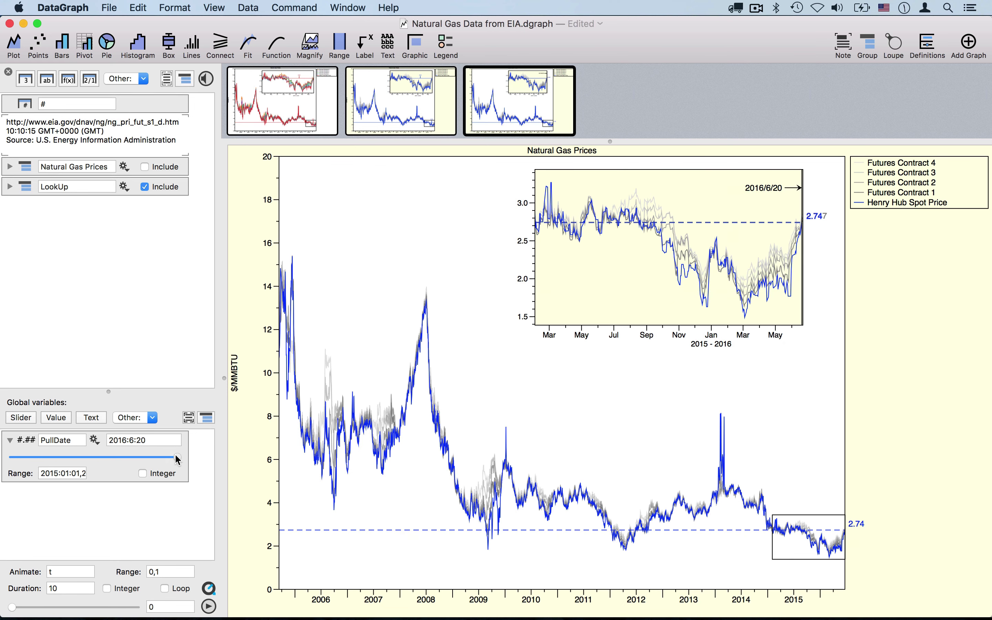